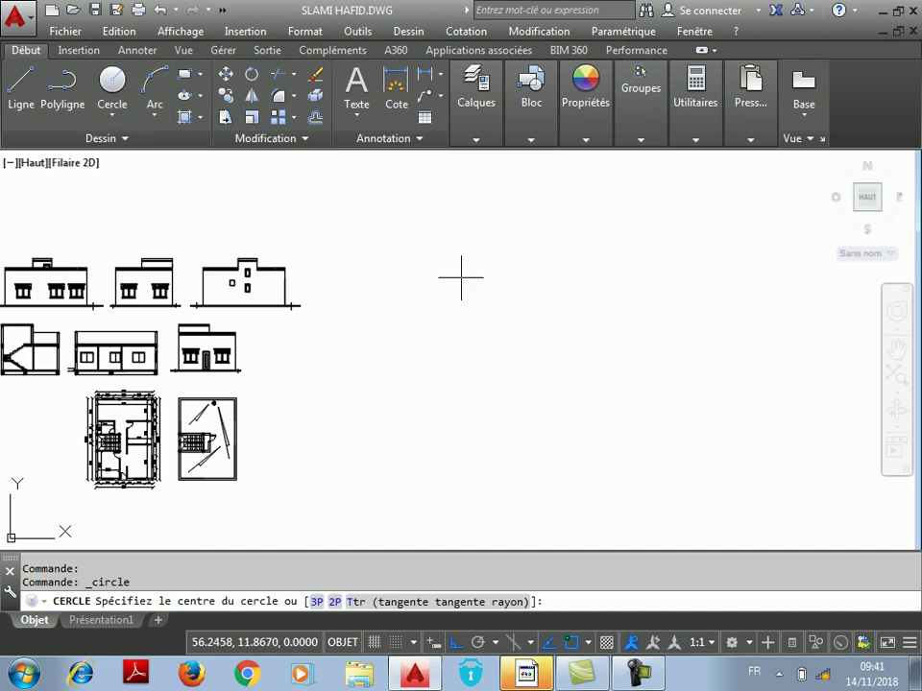
Step: Draw a large circle with a radius of about 14.7 in the empty area beside the house drawings
left_click(457, 426)
scroll(553, 257, "up", 2)
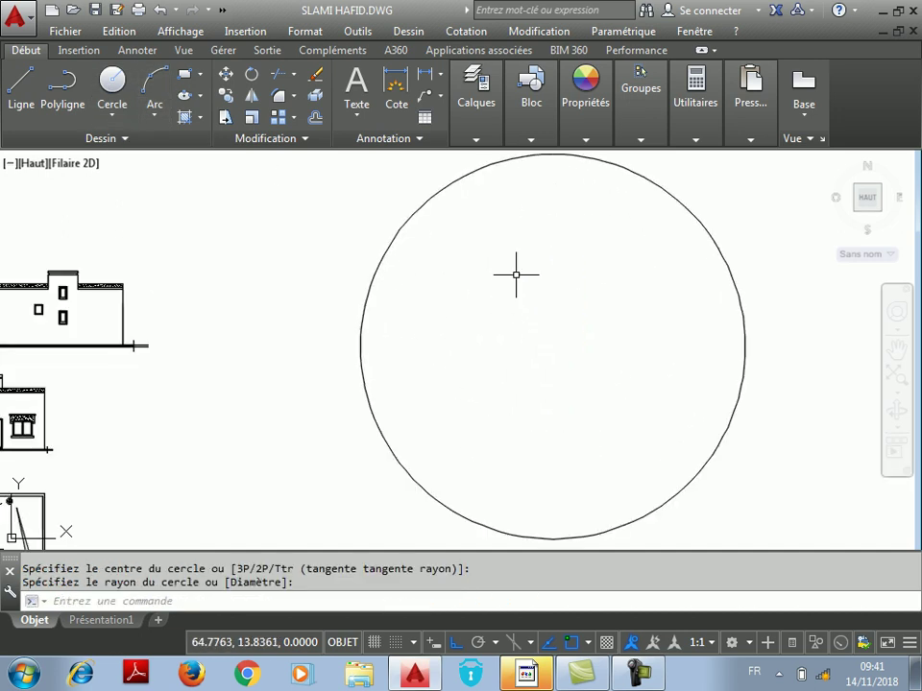
scroll(551, 239, "down", 2)
scroll(570, 222, "up", 2)
scroll(540, 243, "down", 2)
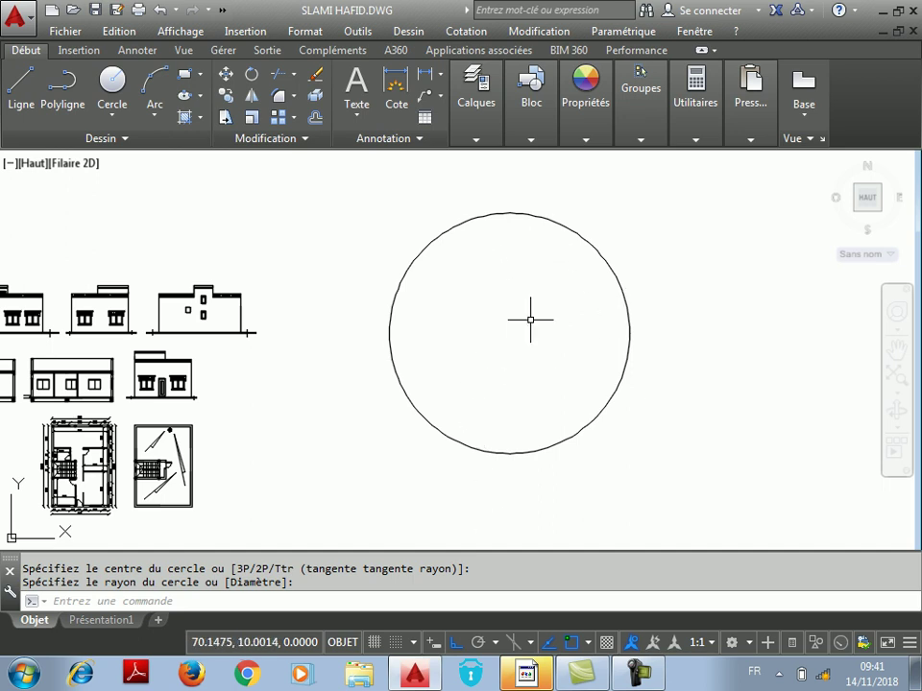
scroll(471, 329, "up", 2)
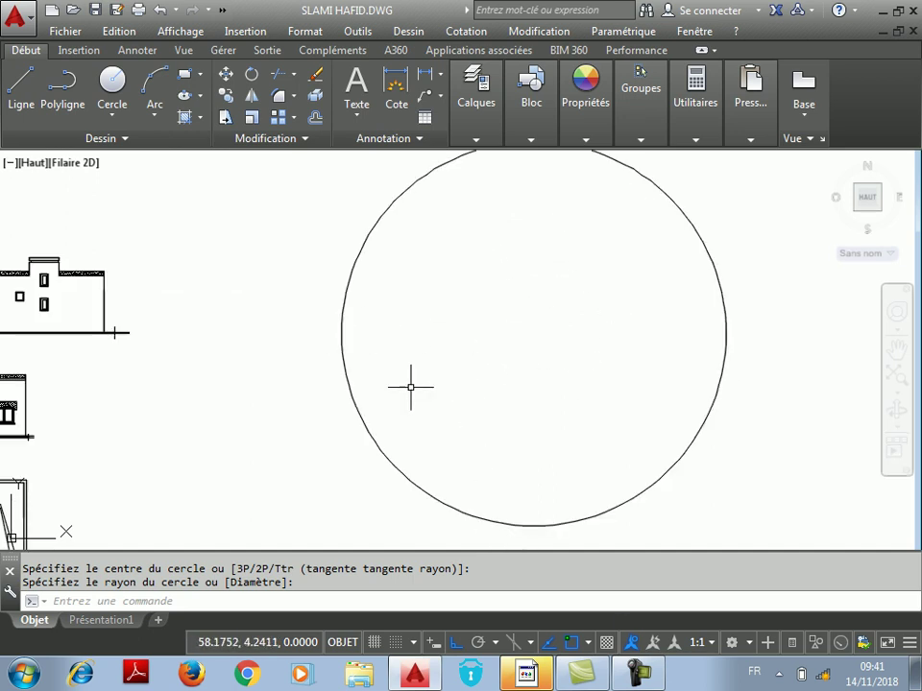
scroll(412, 385, "down", 2)
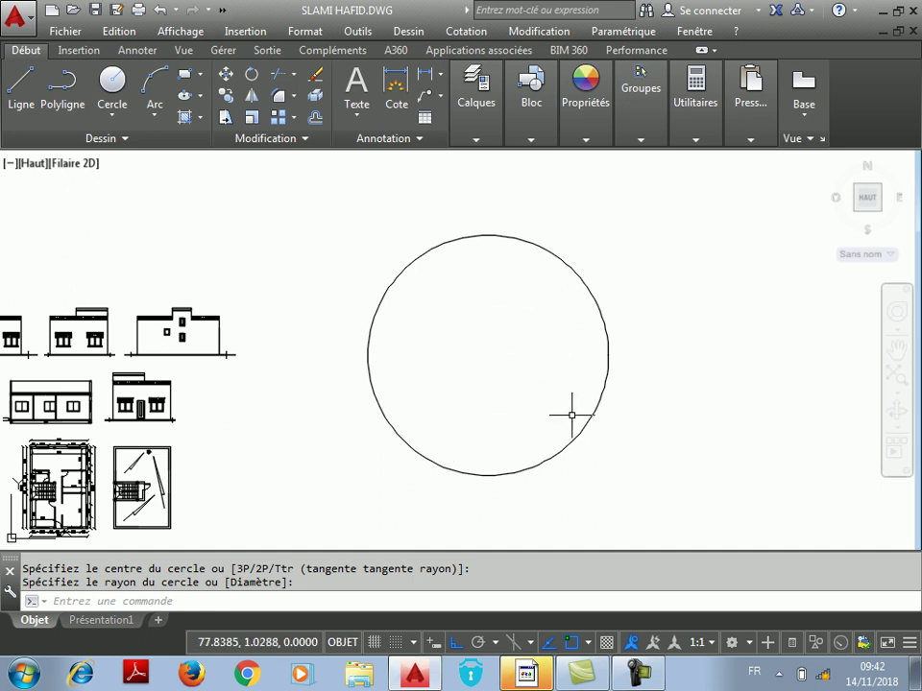
scroll(527, 297, "up", 2)
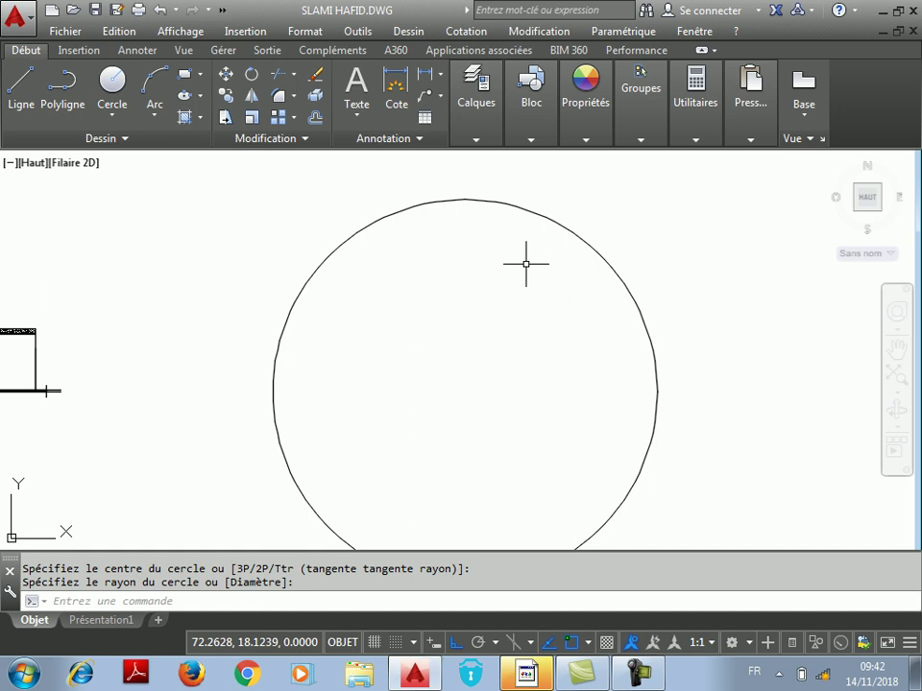
scroll(526, 263, "down", 2)
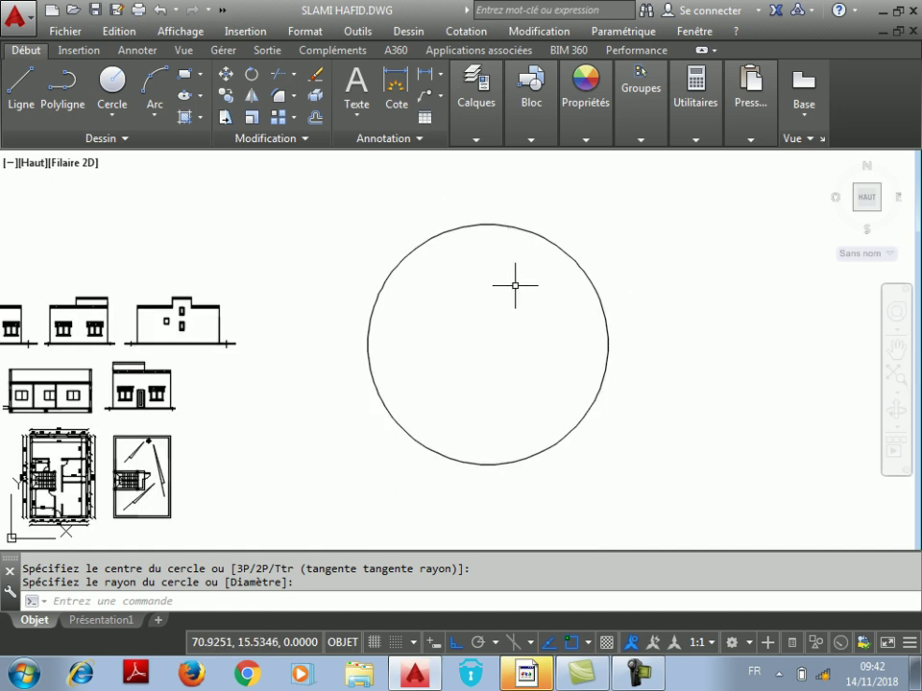
Step: Draw a small circle with a radius of about 1.65 just inside the upper edge of the large circle
left_click(113, 89)
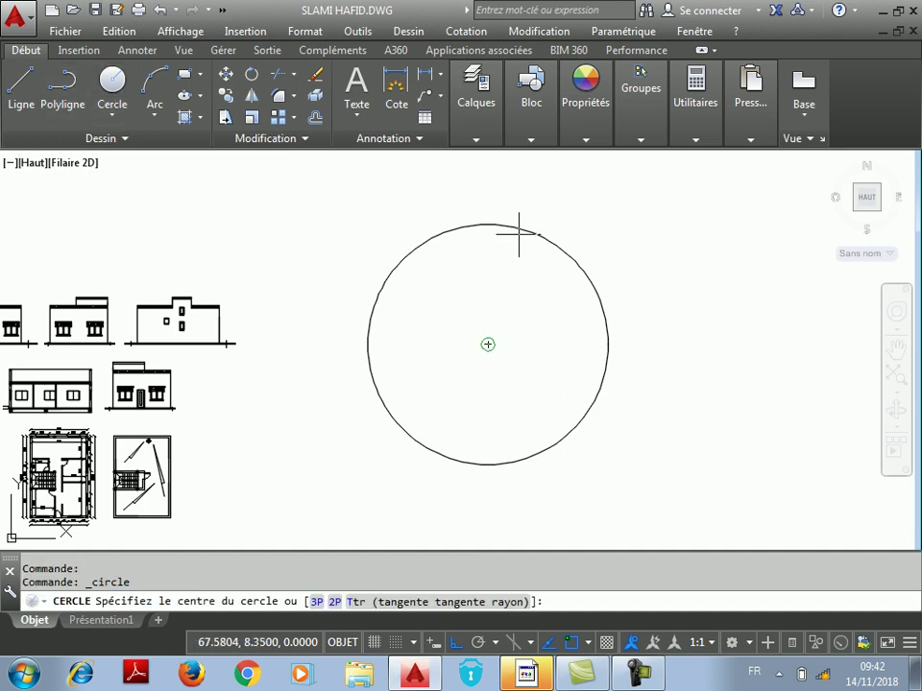
scroll(517, 227, "up", 1)
left_click(495, 246)
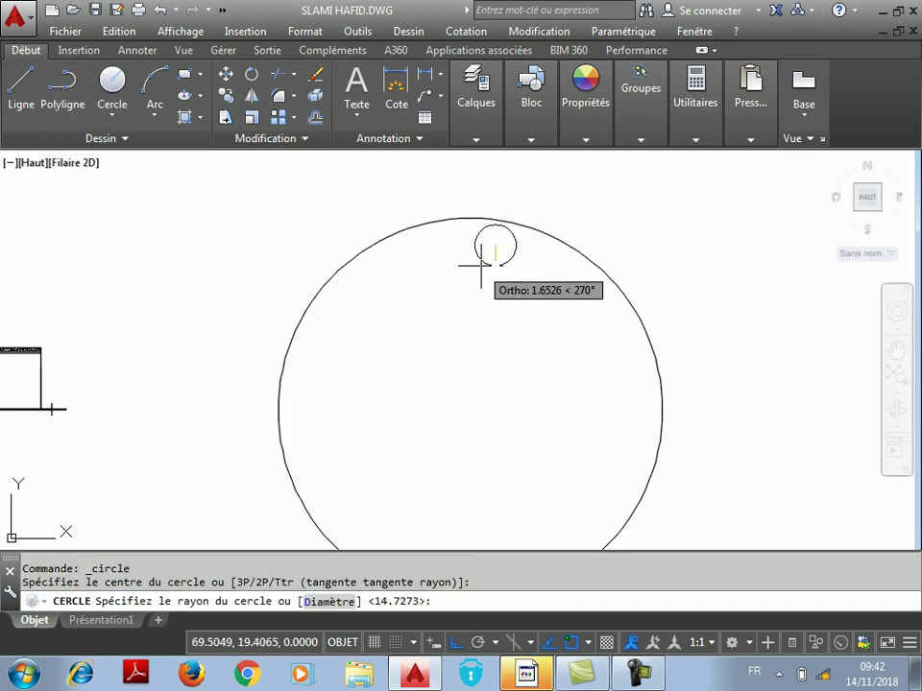
left_click(480, 267)
scroll(524, 240, "down", 1)
scroll(519, 236, "up", 1)
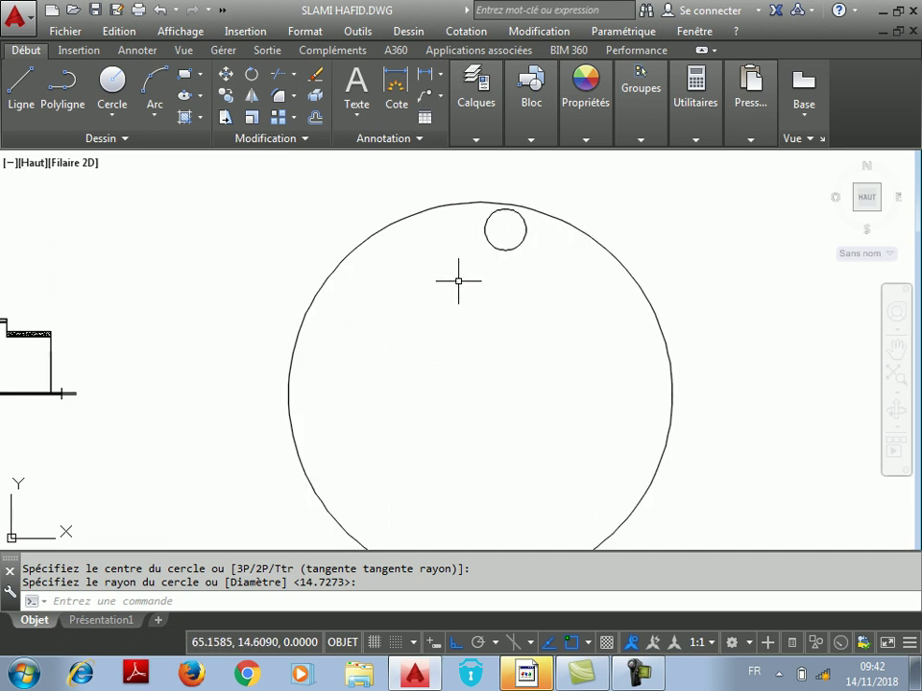
scroll(465, 279, "down", 1)
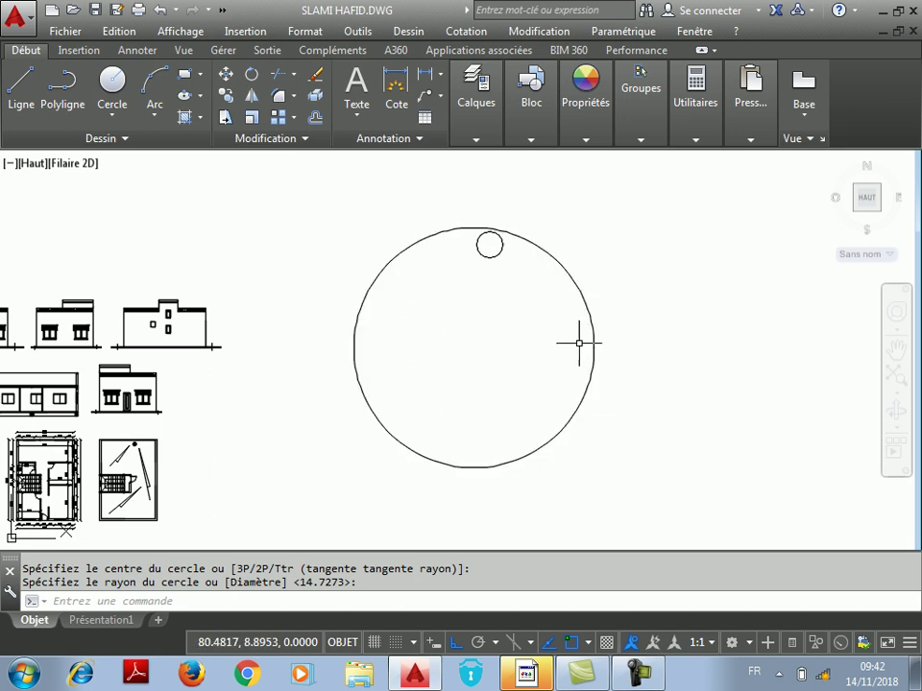
scroll(576, 270, "up", 2)
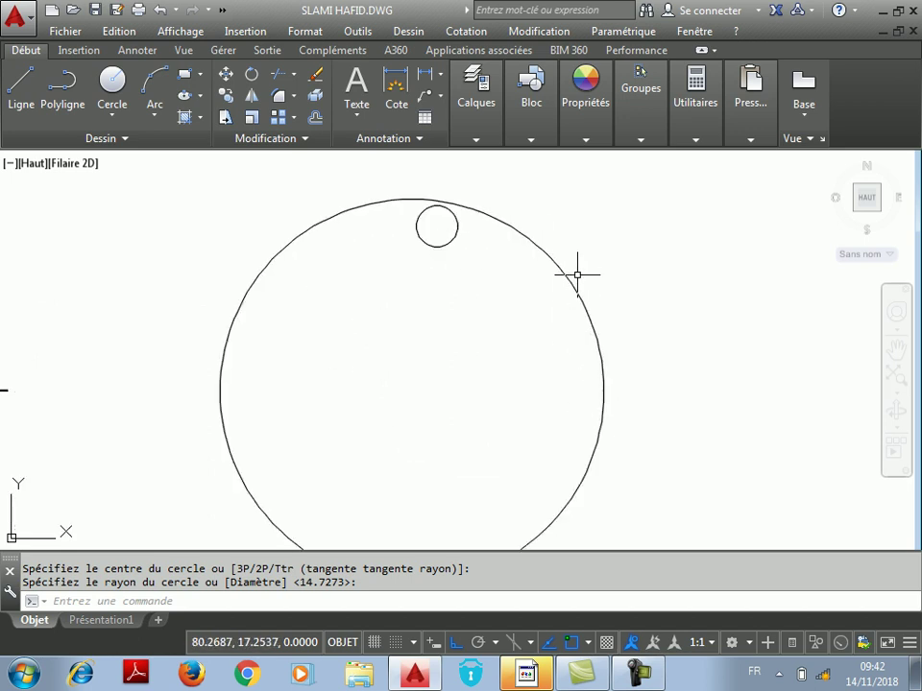
scroll(351, 194, "down", 2)
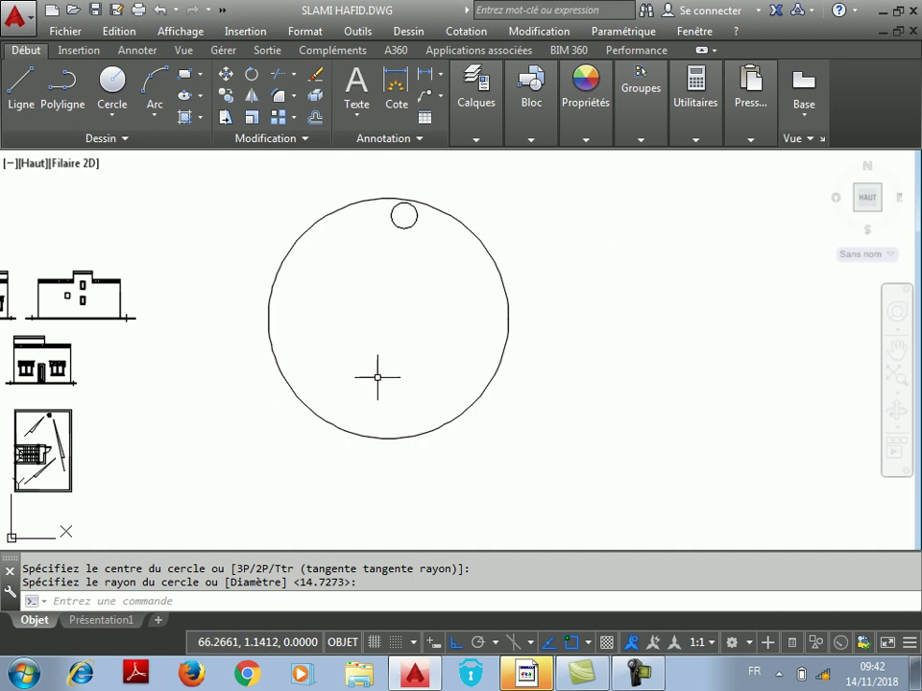
left_click(295, 118)
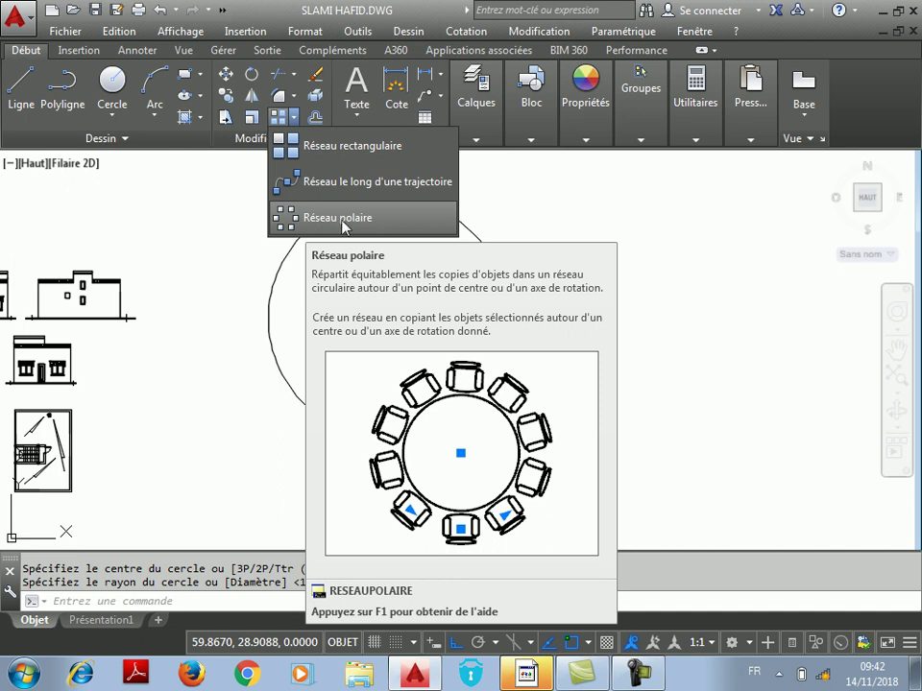
left_click(345, 228)
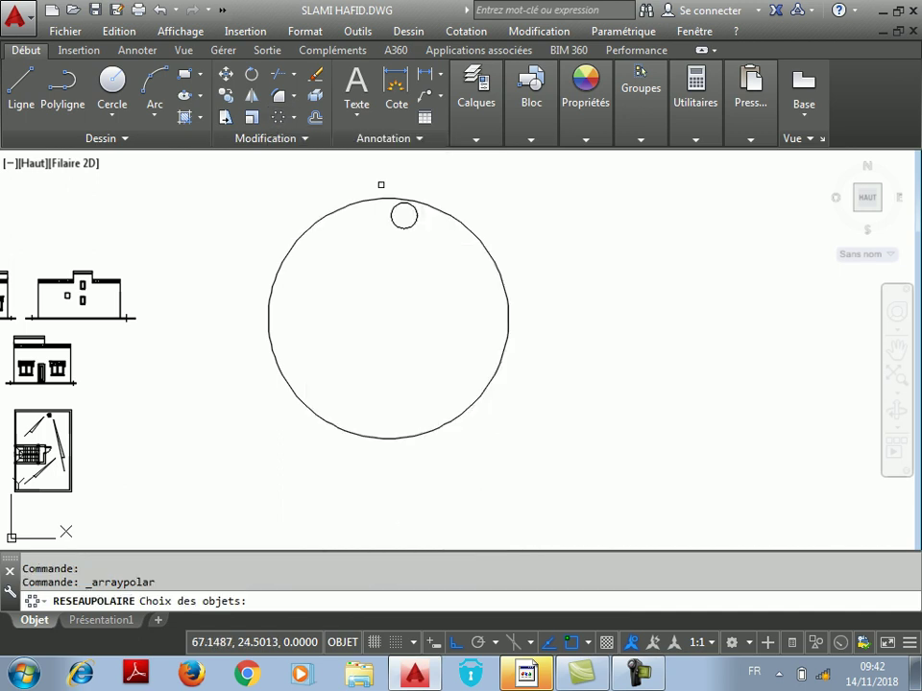
scroll(405, 216, "up", 2)
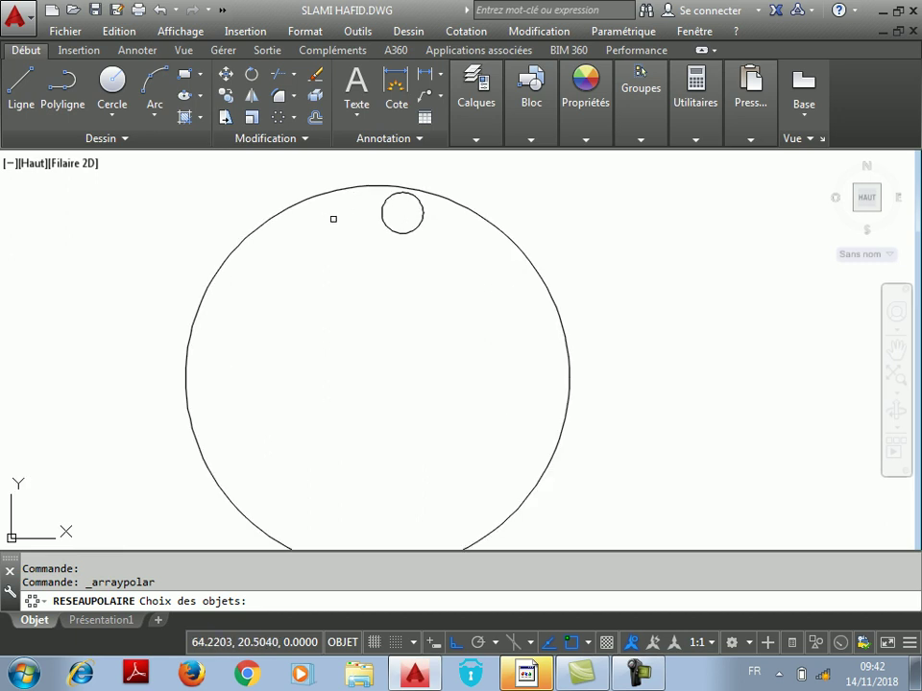
scroll(336, 216, "down", 2)
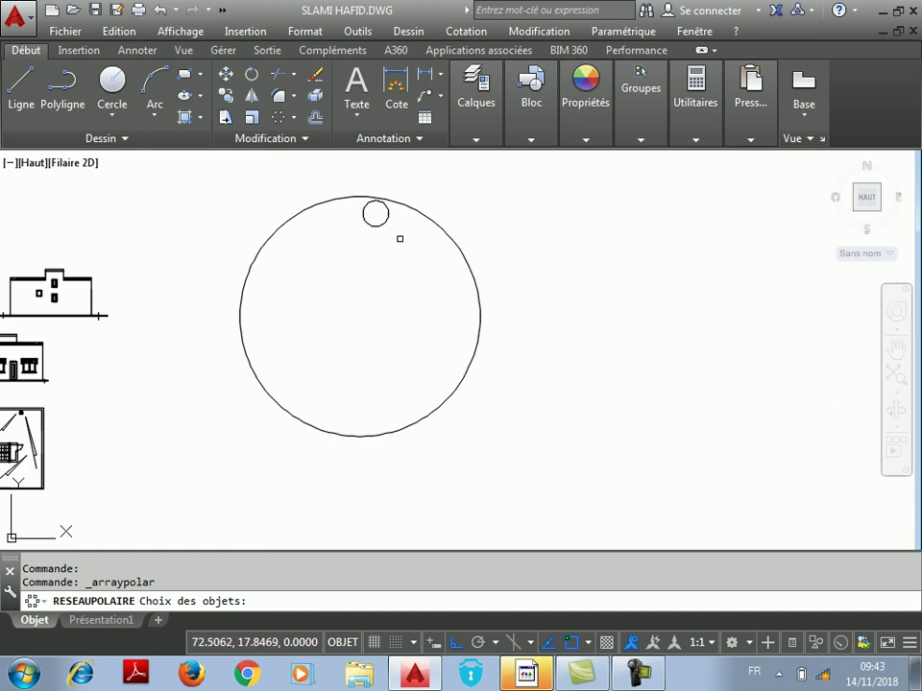
left_click(373, 225)
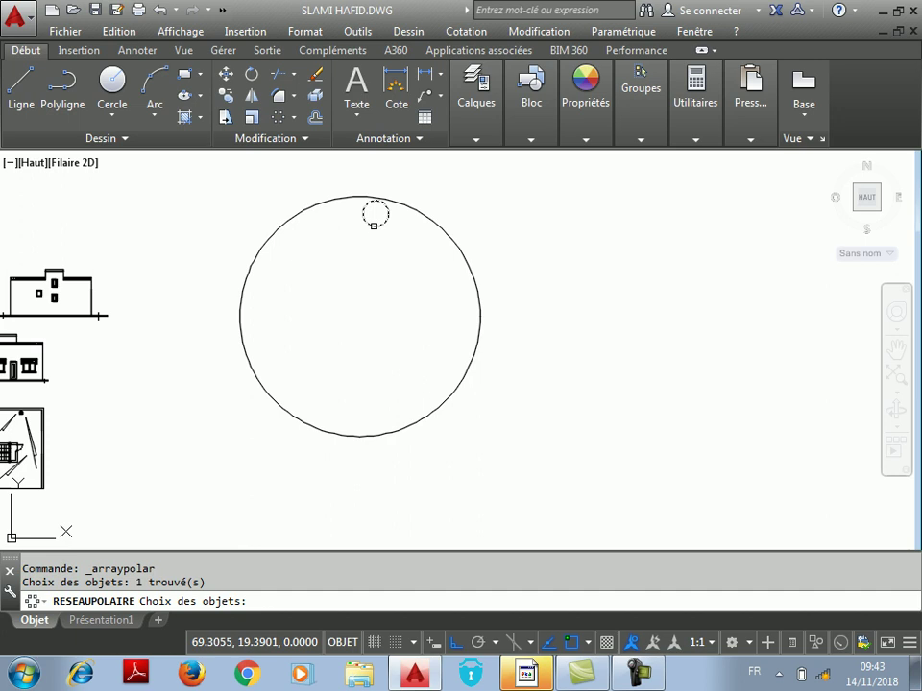
middle_click_drag(272, 281, 300, 283)
key("Escape")
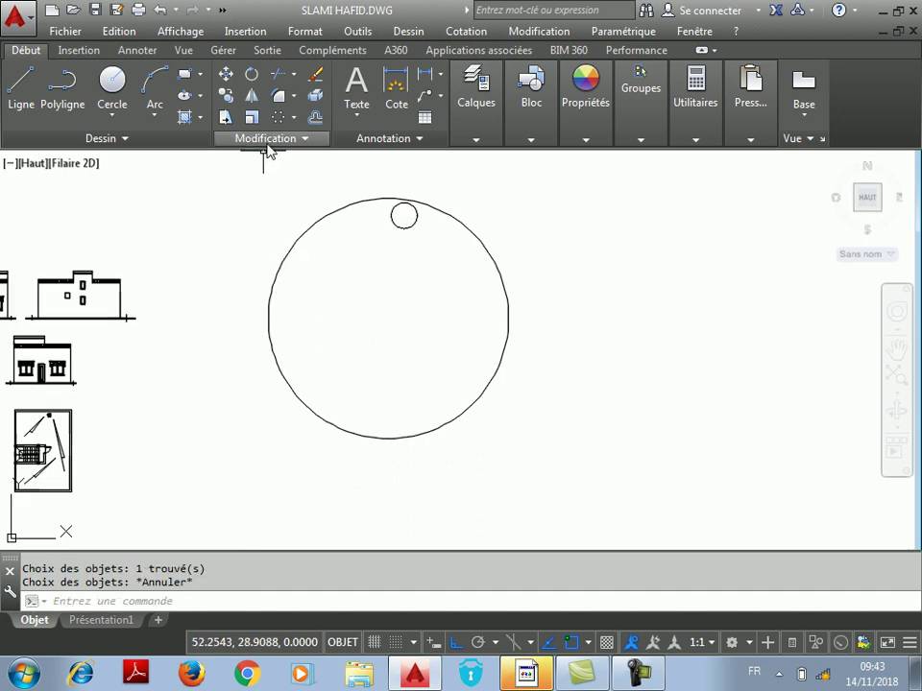
Step: Create a polar array of the small circle around the centre of the large circle
left_click(281, 121)
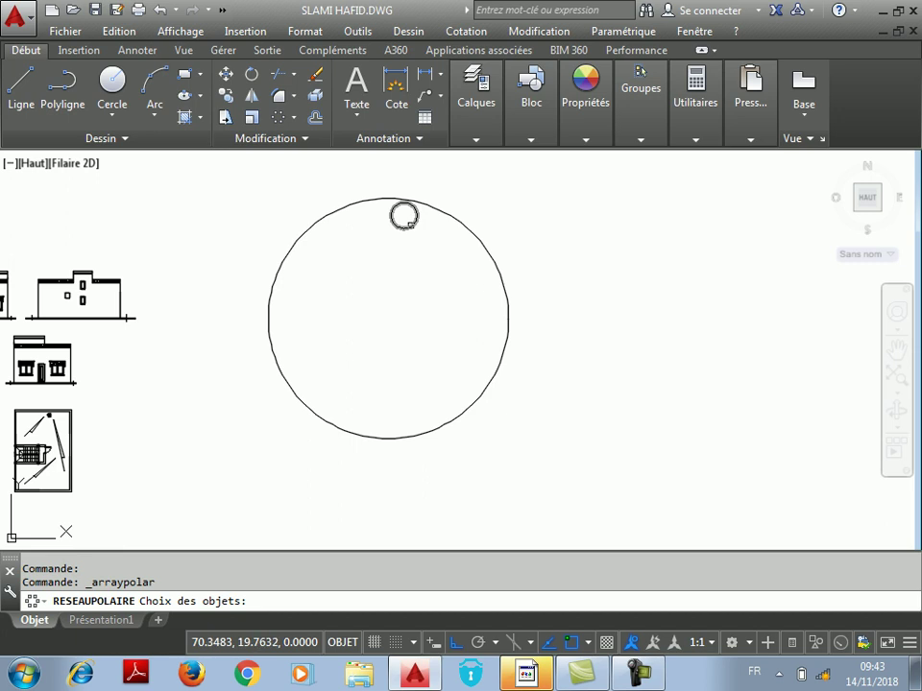
left_click(404, 216)
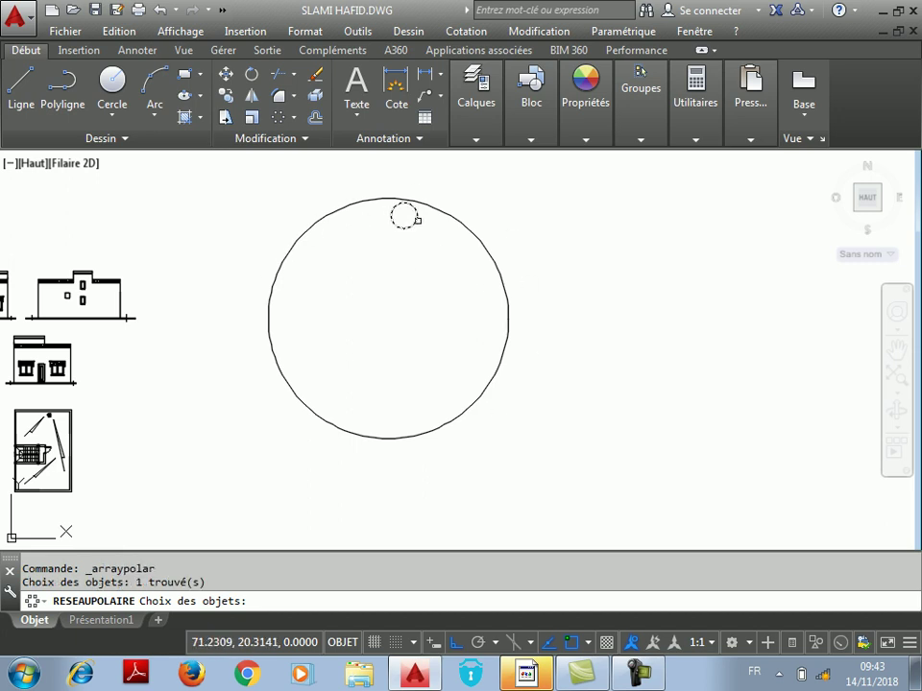
key("Return")
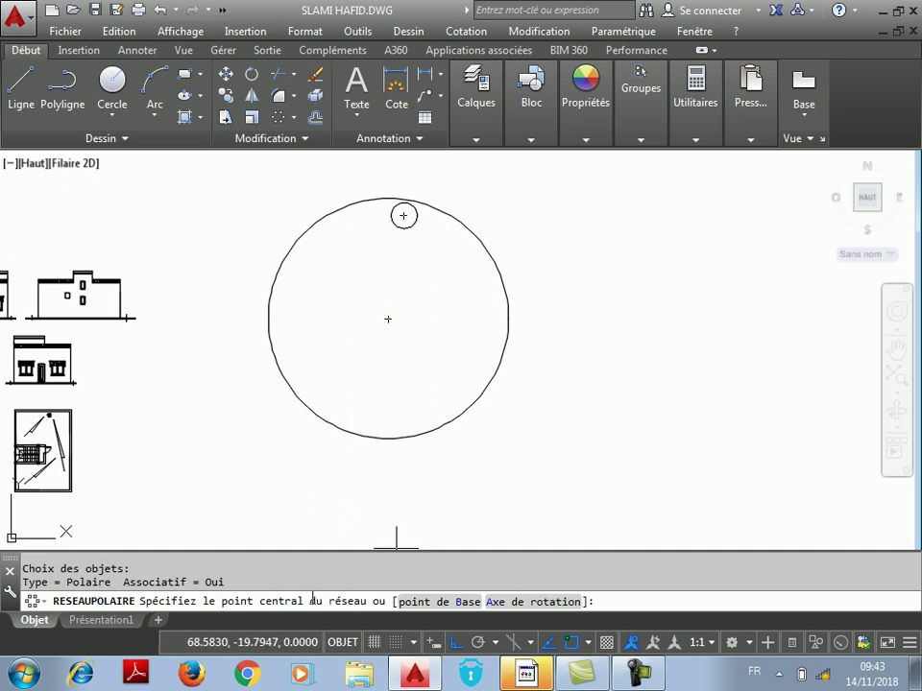
left_click(388, 318)
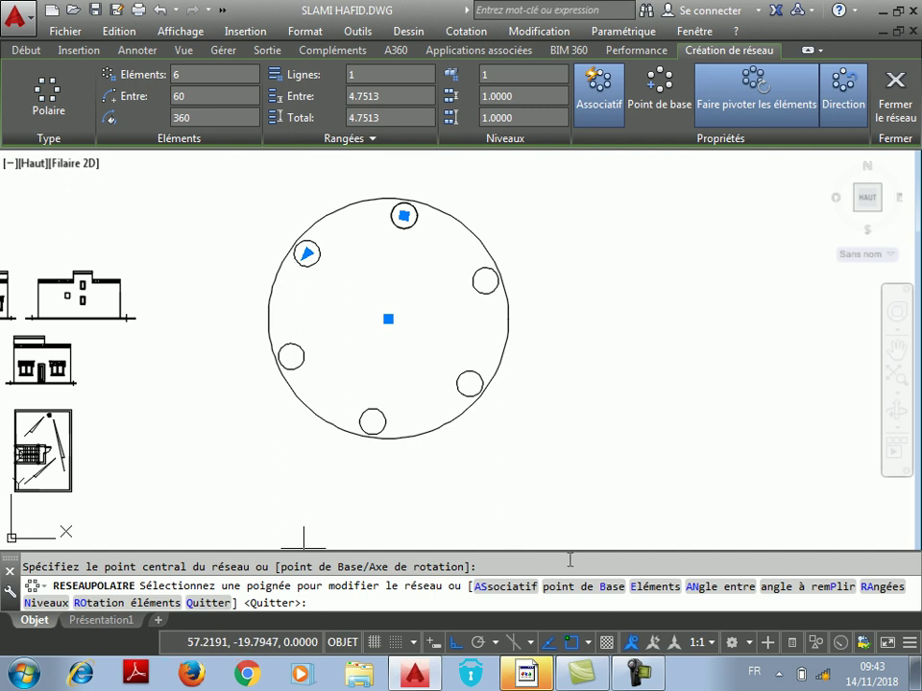
Step: Set the number of elements in the polar array to 10 and finish the array
right_click(601, 272)
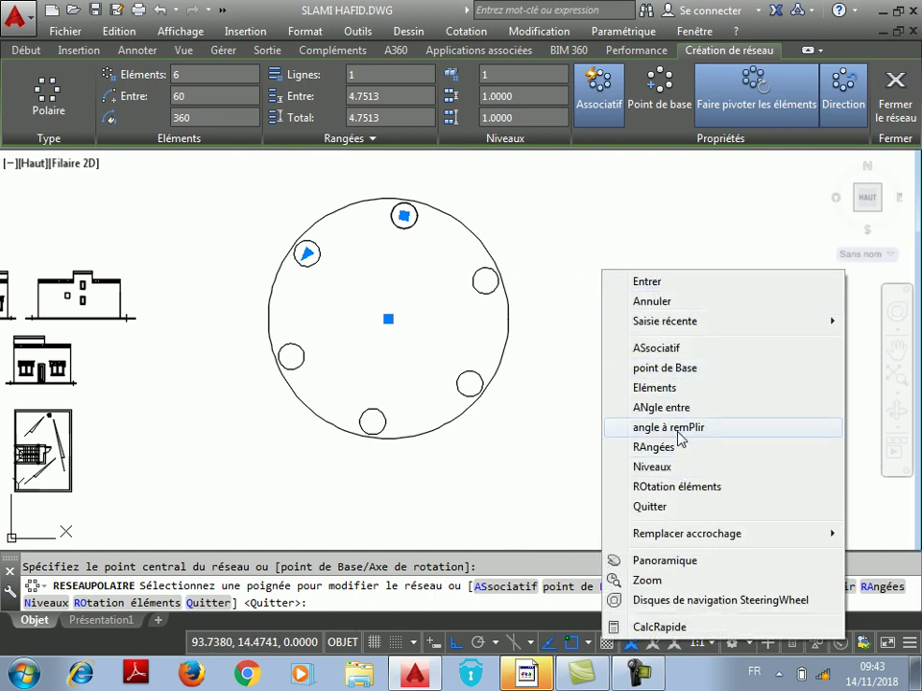
left_click(661, 388)
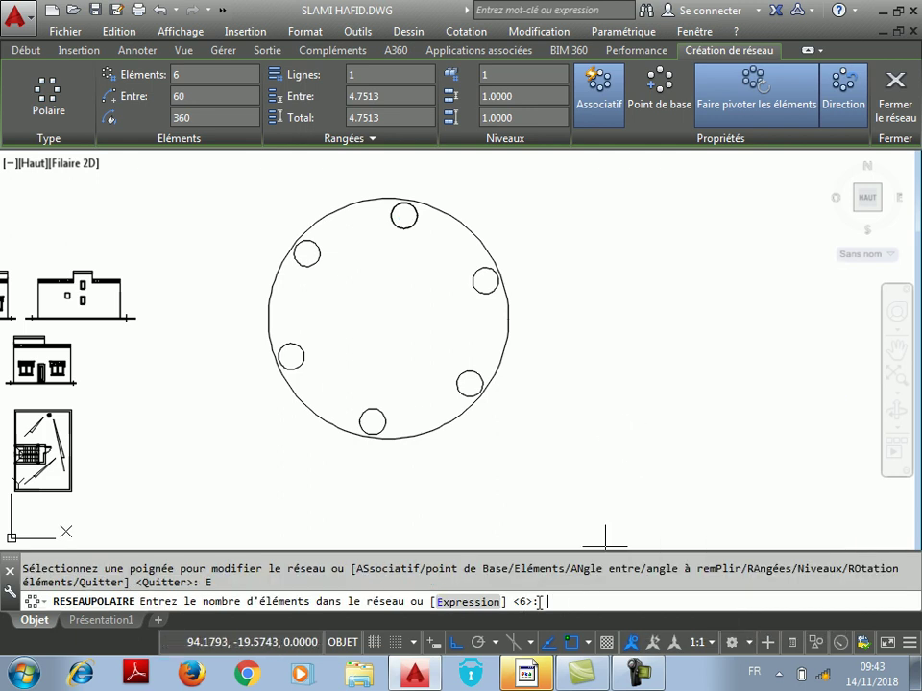
type("10")
key("Return")
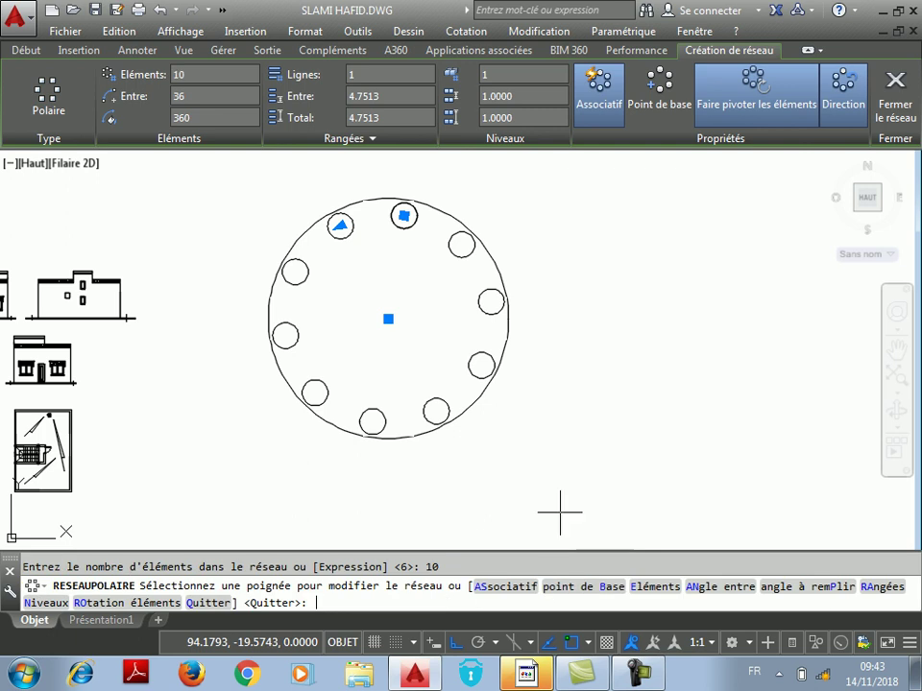
key("Escape")
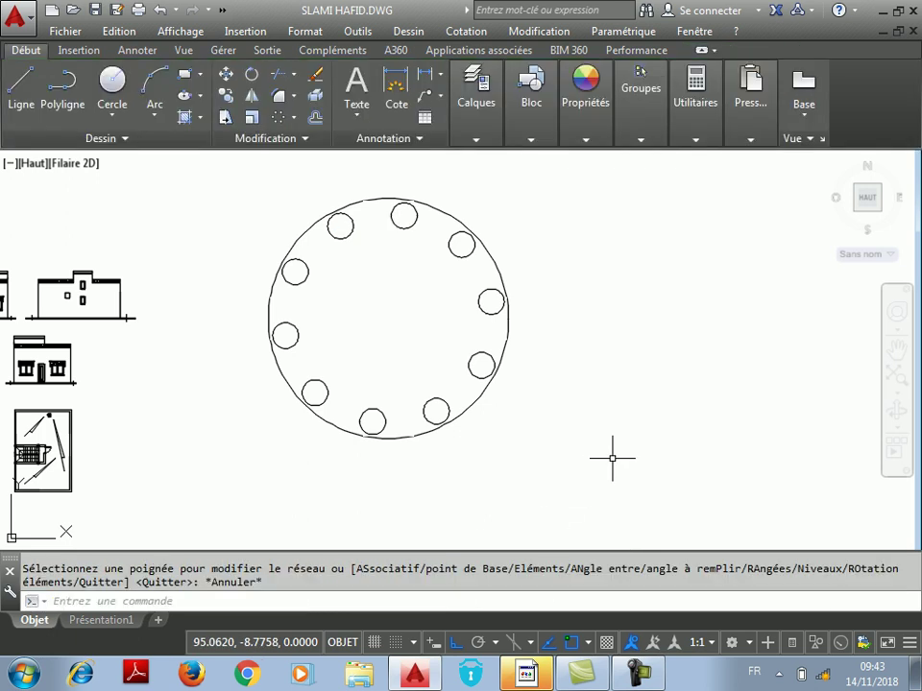
left_click(293, 118)
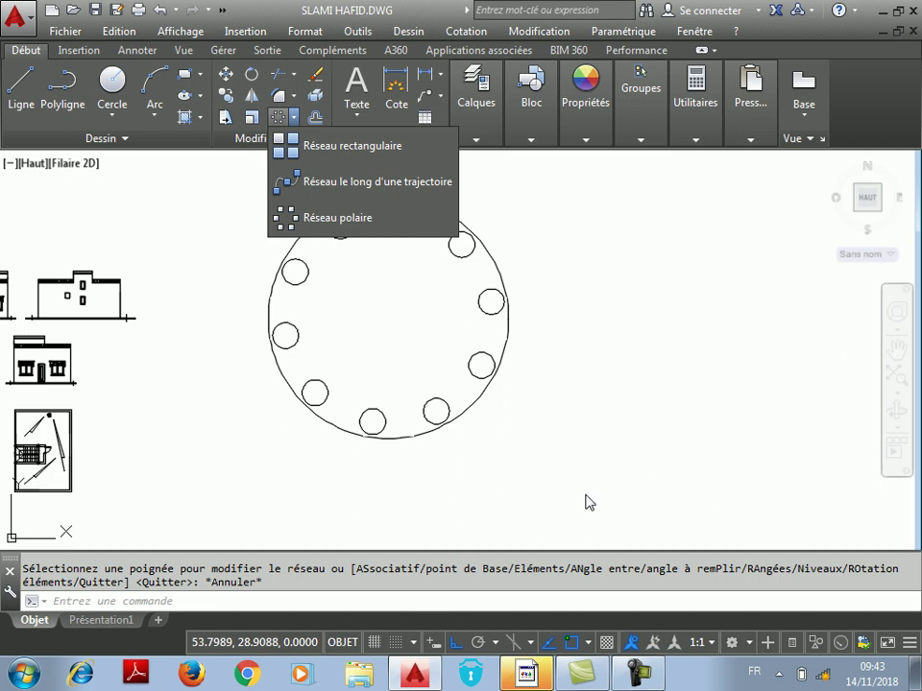
key("Escape")
key("Escape")
Step: Explode the polar array of small circles into individual circles
scroll(404, 326, "up", 3)
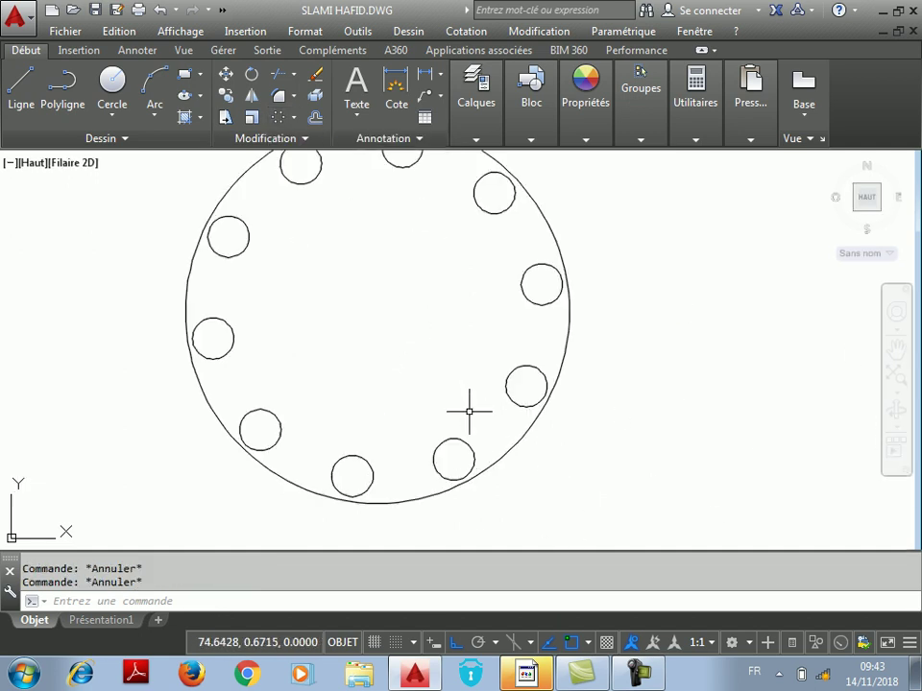
scroll(468, 408, "down", 2)
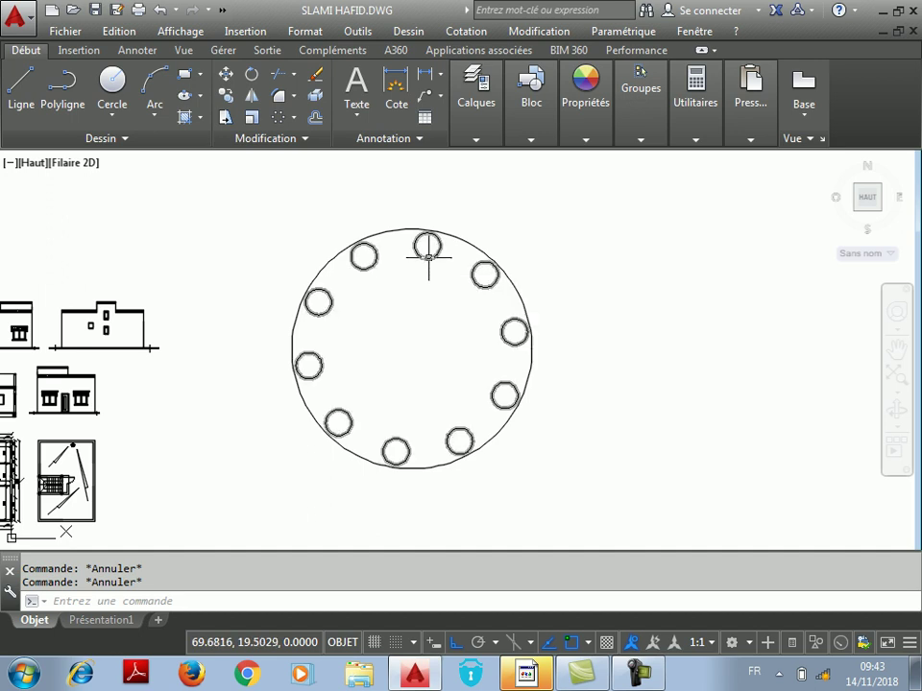
left_click(483, 259)
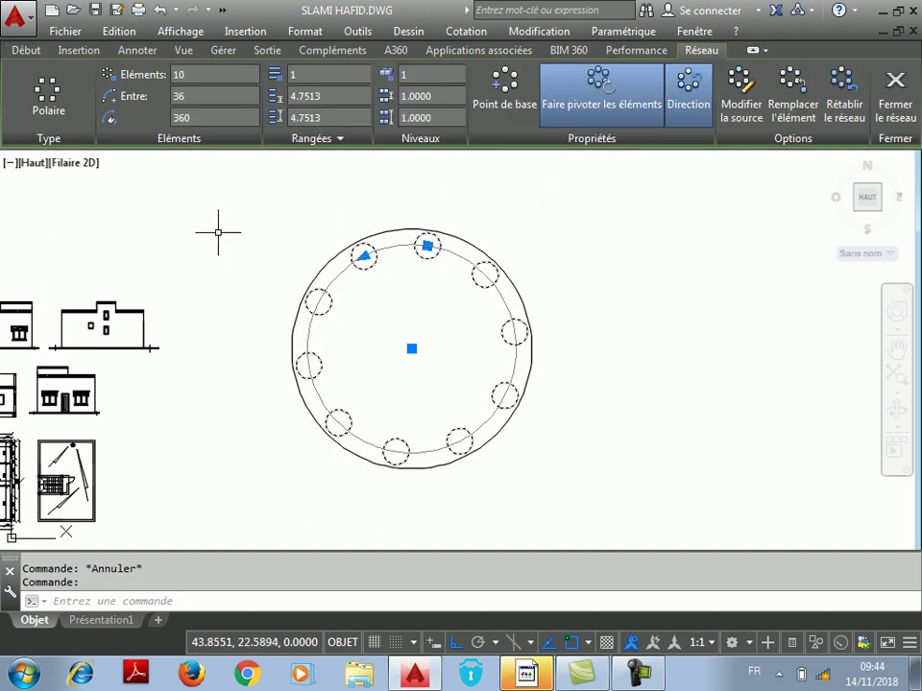
left_click(26, 50)
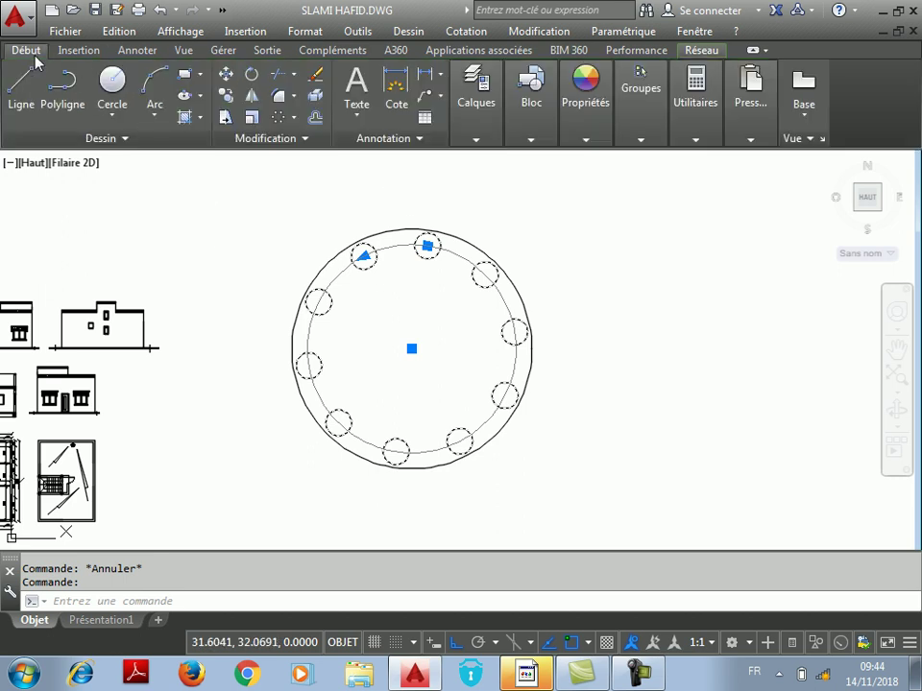
left_click(314, 96)
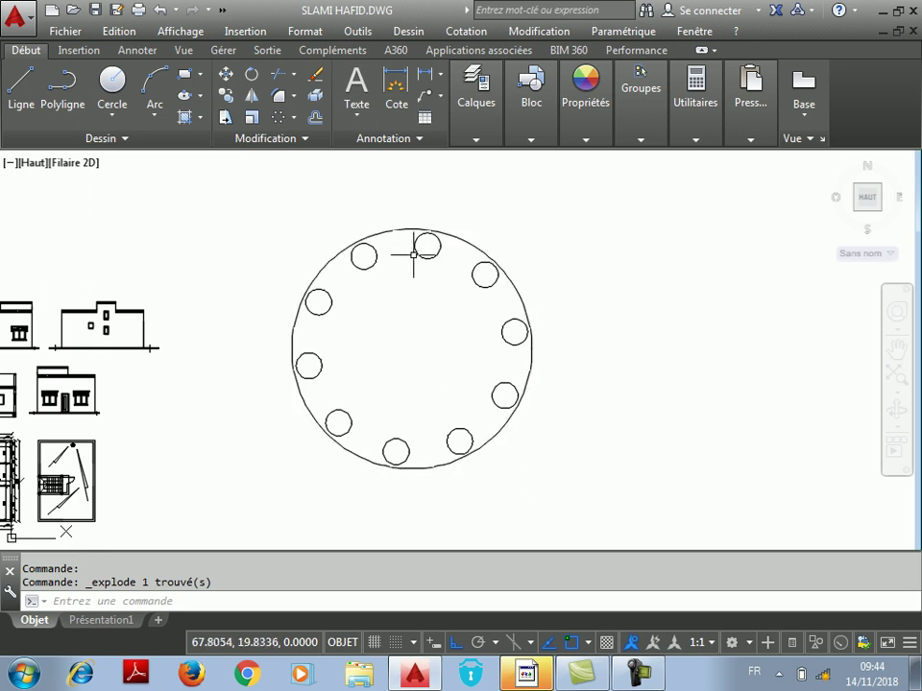
scroll(269, 377, "down", 3)
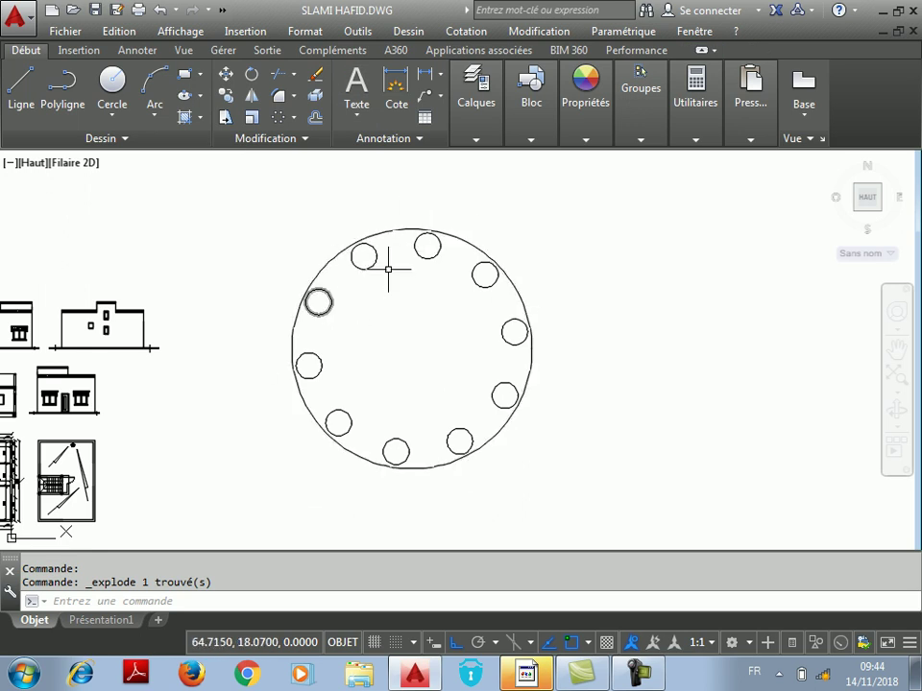
scroll(443, 306, "up", 3)
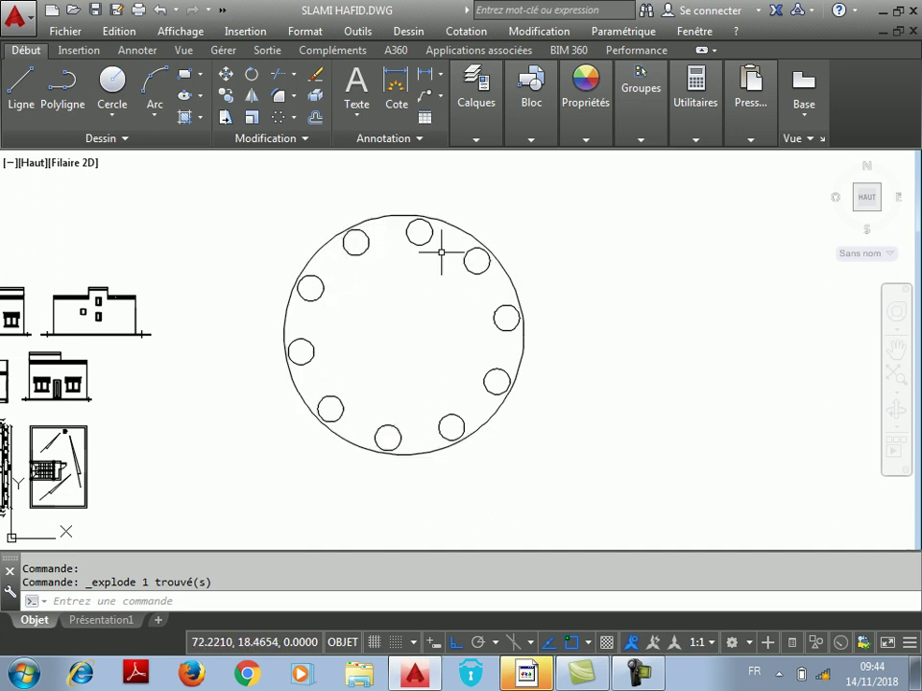
Step: Convert the large circle and the ten small circles inside it into regions
left_click(129, 139)
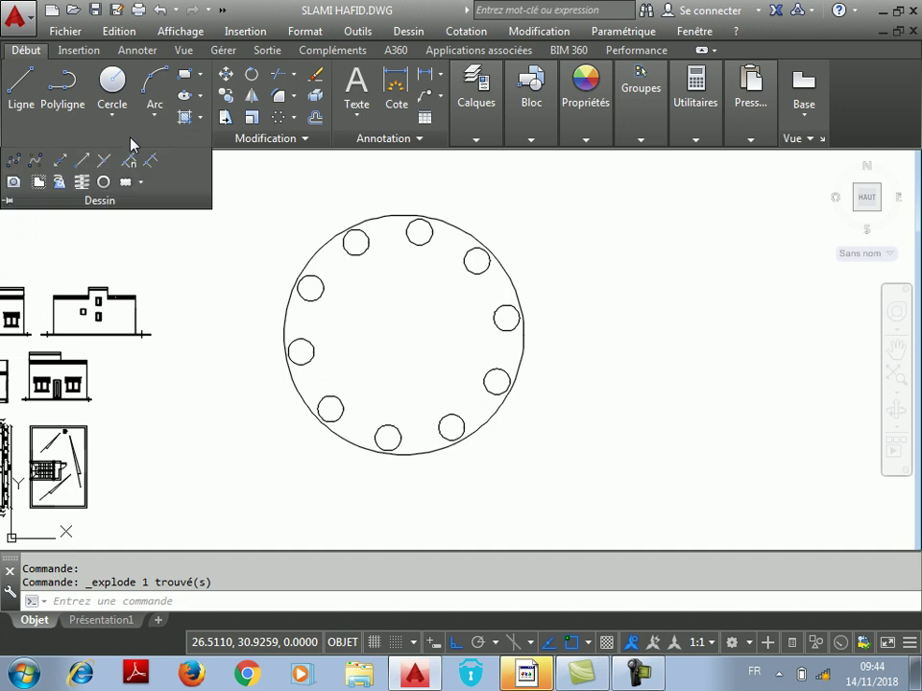
left_click(16, 186)
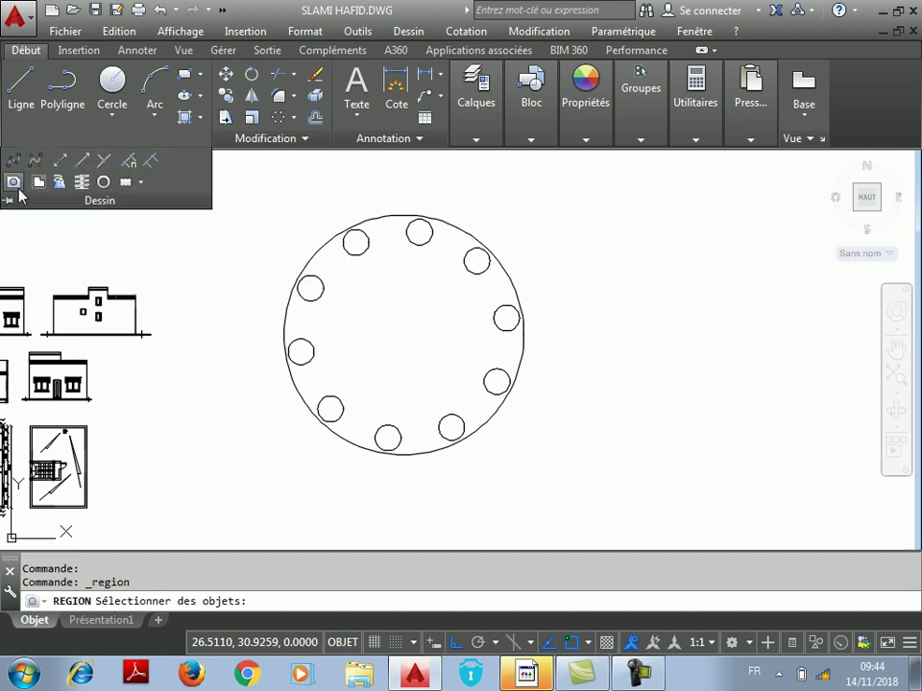
left_click(596, 179)
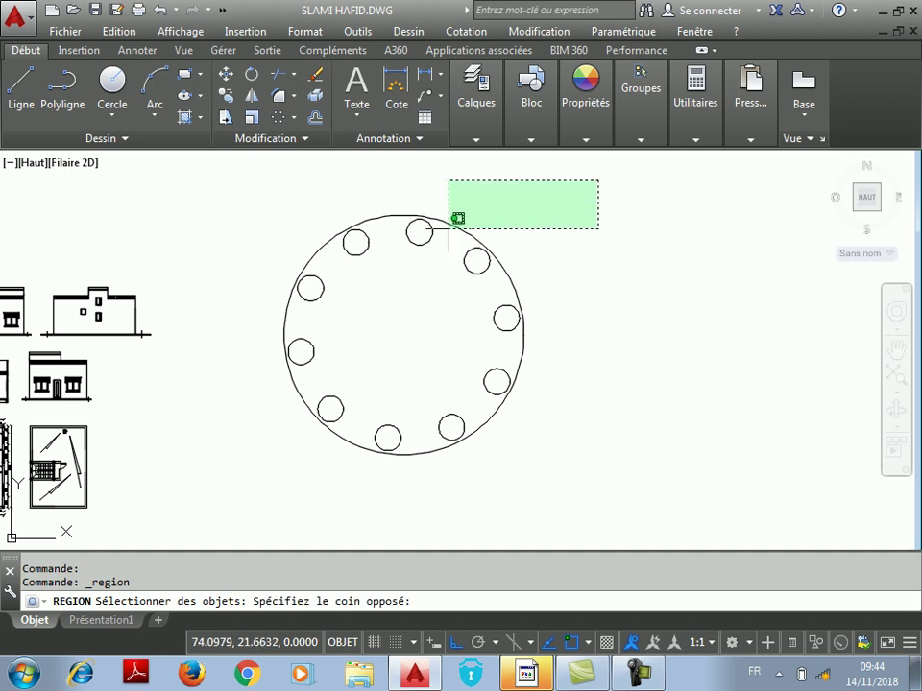
left_click(226, 496)
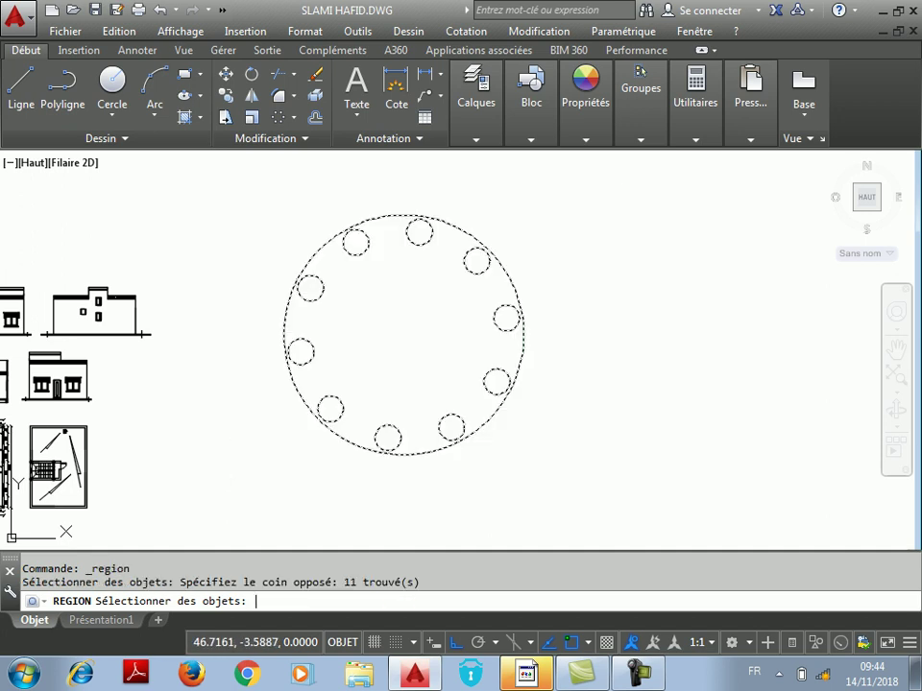
key("Return")
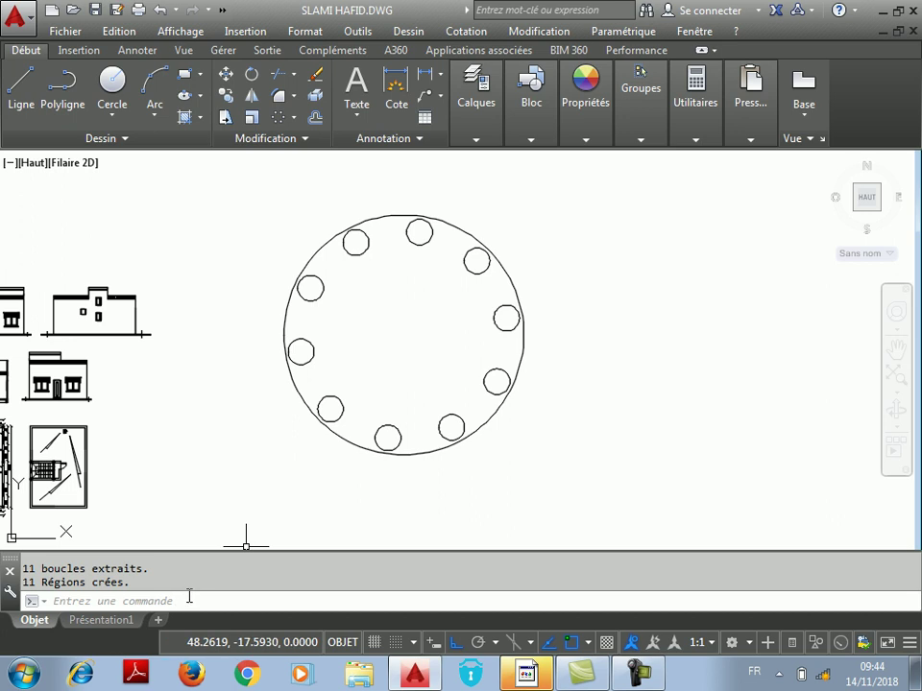
Step: Check in the command history how many regions were created
key("F2")
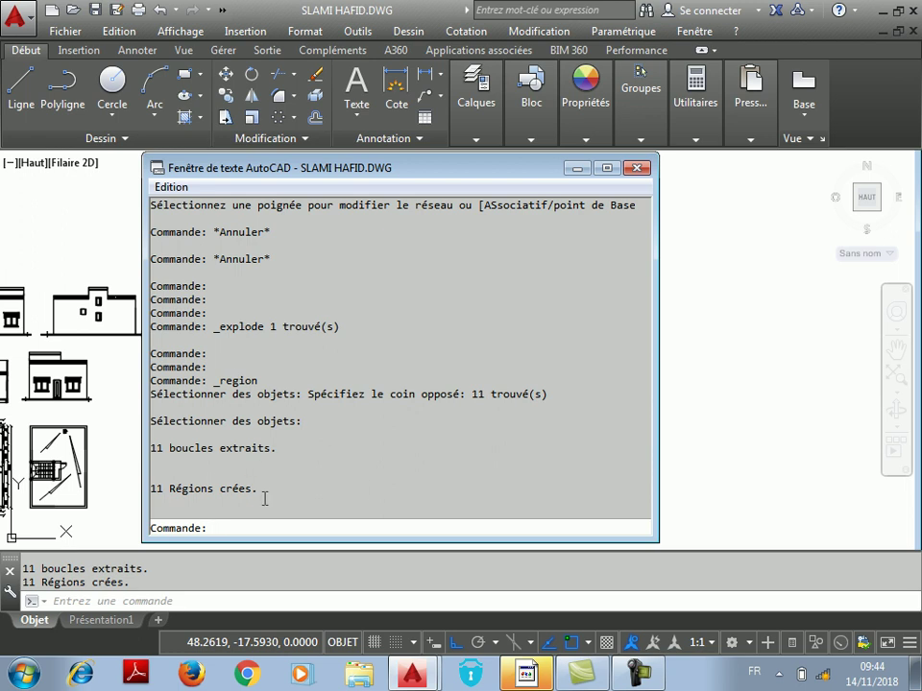
left_click_drag(267, 490, 152, 487)
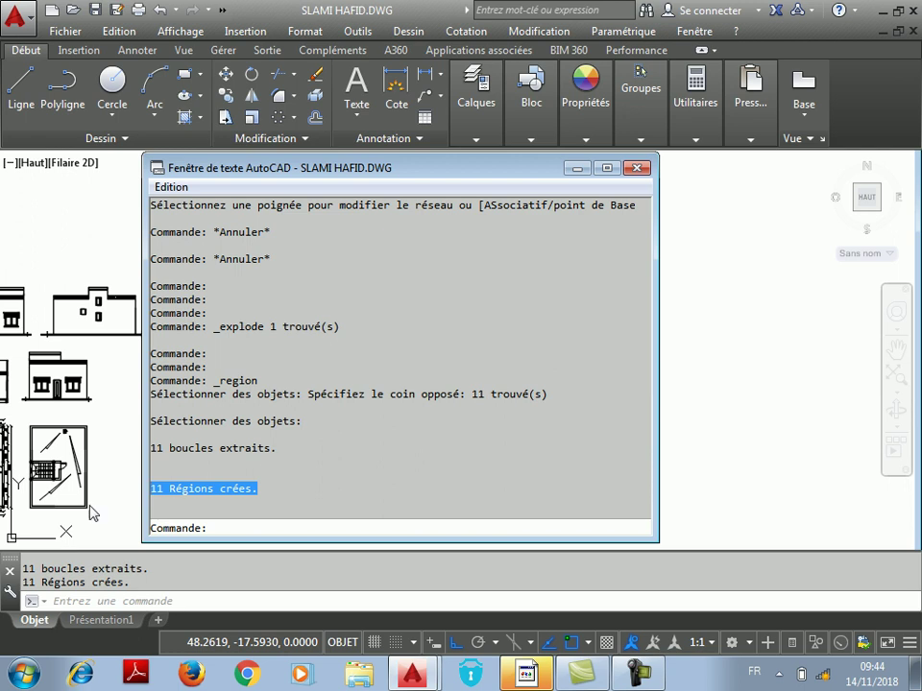
left_click(636, 169)
scroll(417, 338, "down", 2)
scroll(415, 335, "up", 2)
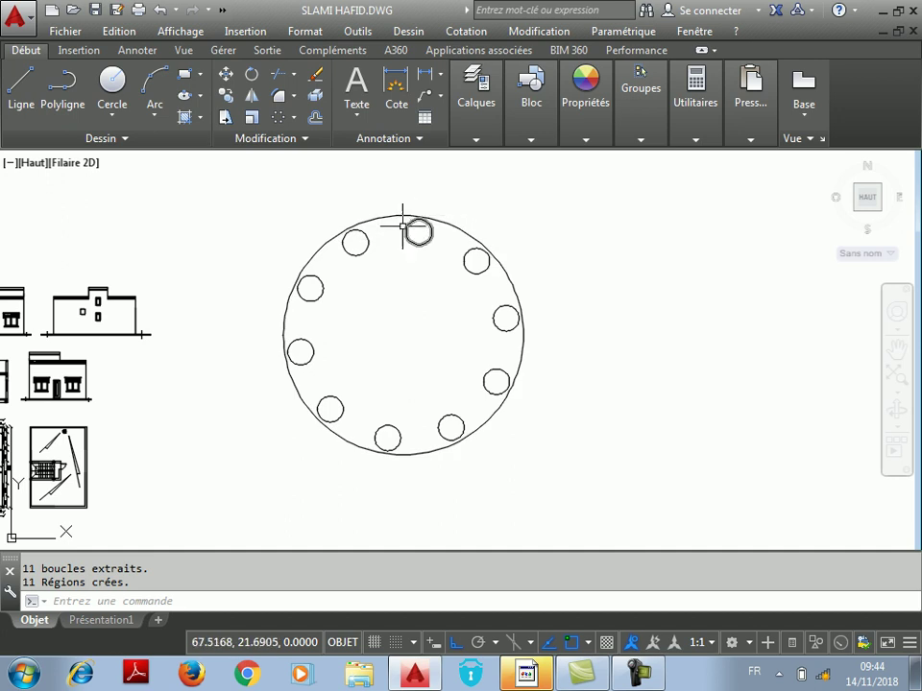
Step: Inspect the properties of the large circular region, including its area and perimeter
left_click(452, 227)
right_click(506, 192)
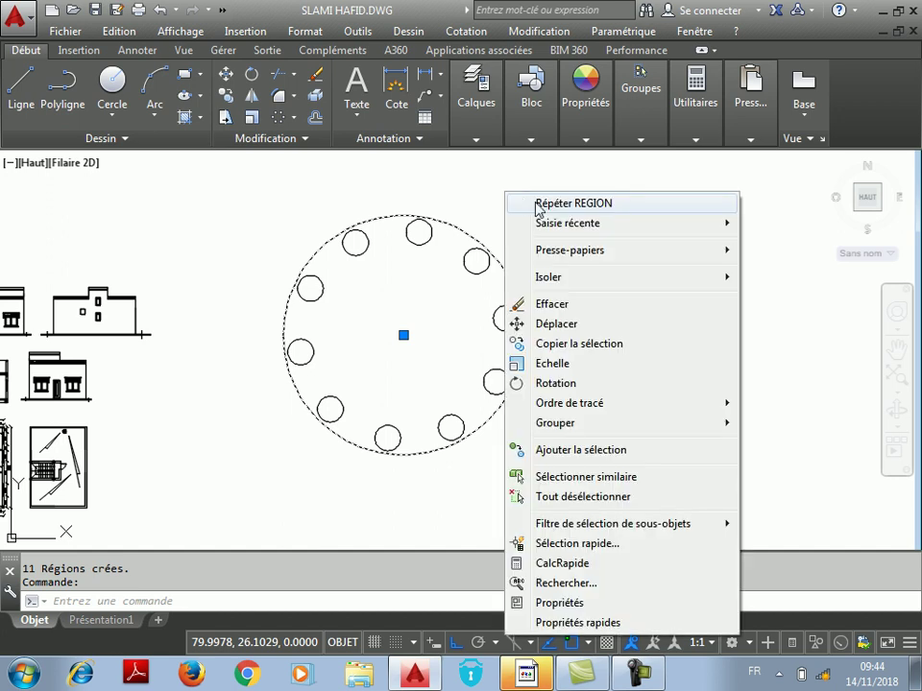
left_click(566, 603)
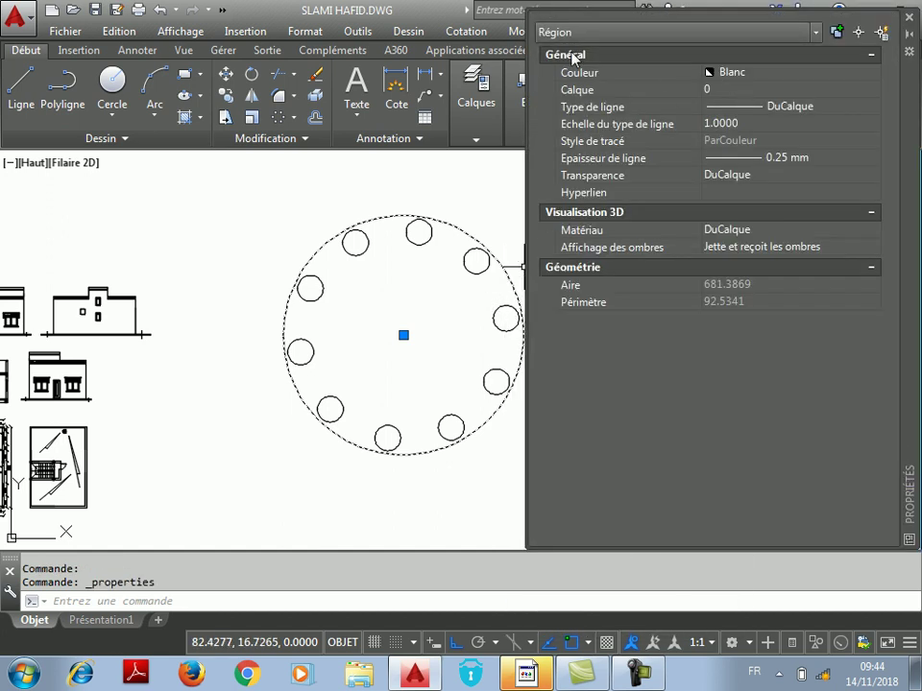
left_click(908, 17)
key("Escape")
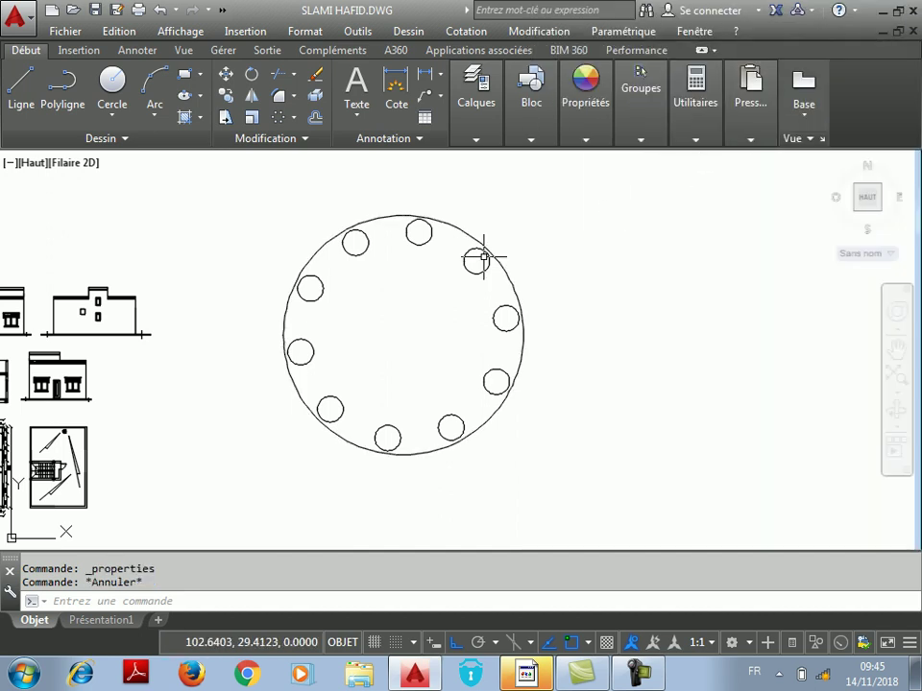
scroll(464, 239, "up", 2)
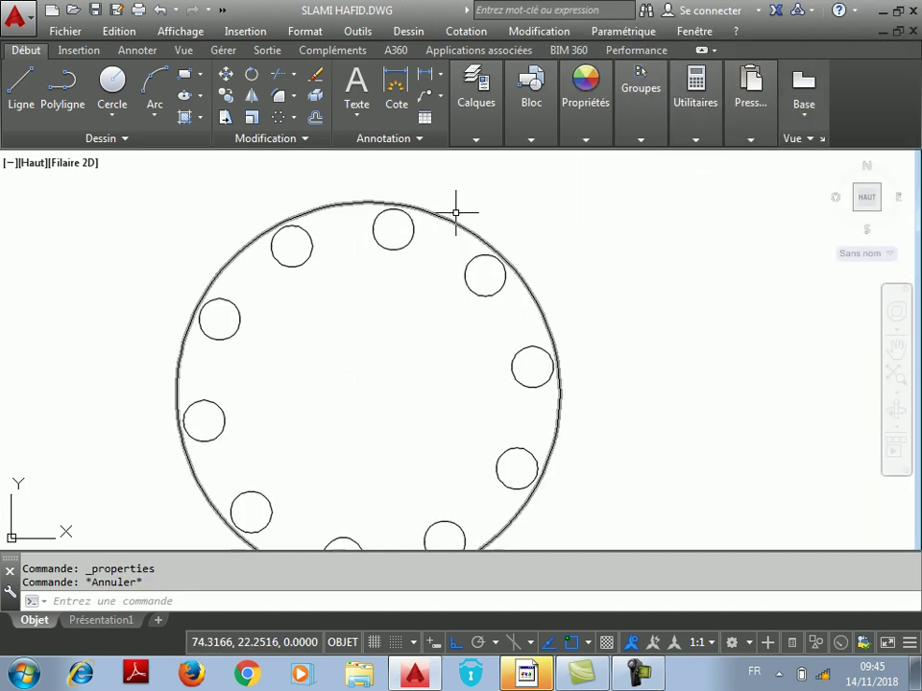
scroll(462, 201, "down", 2)
left_click(536, 33)
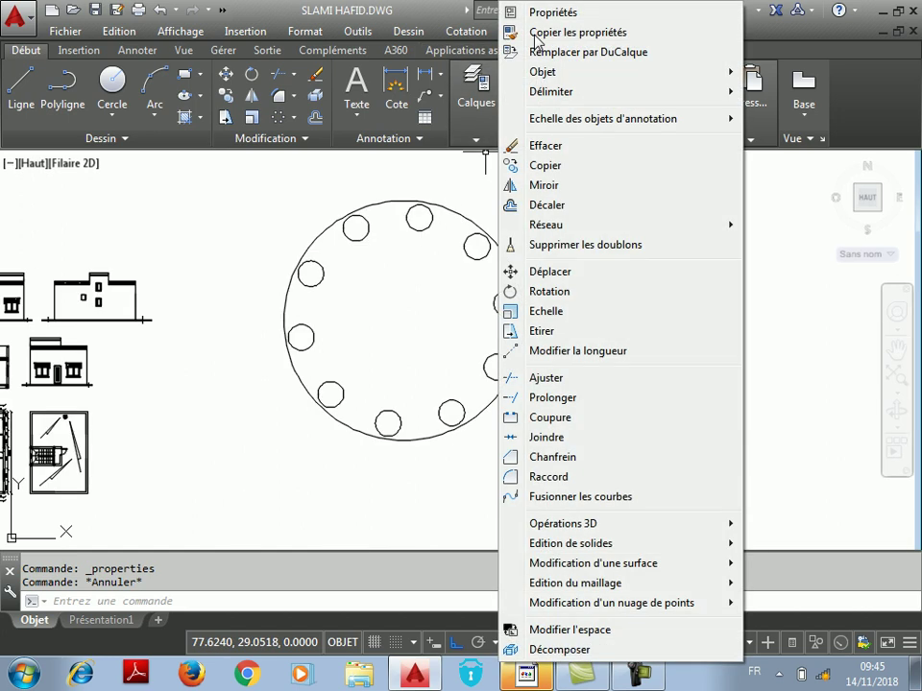
mouse_move(555, 549)
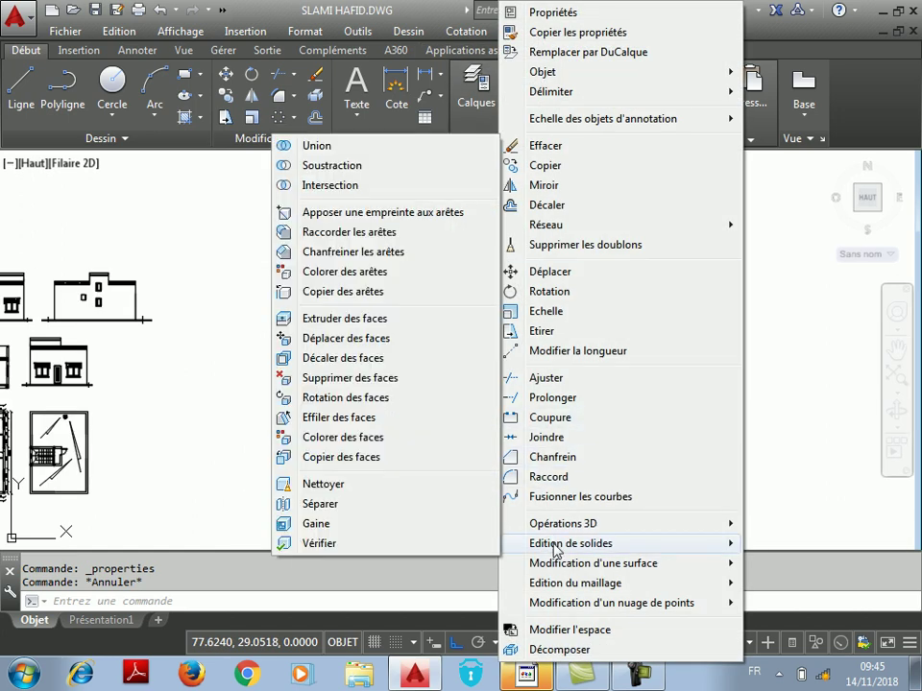
left_click(444, 2)
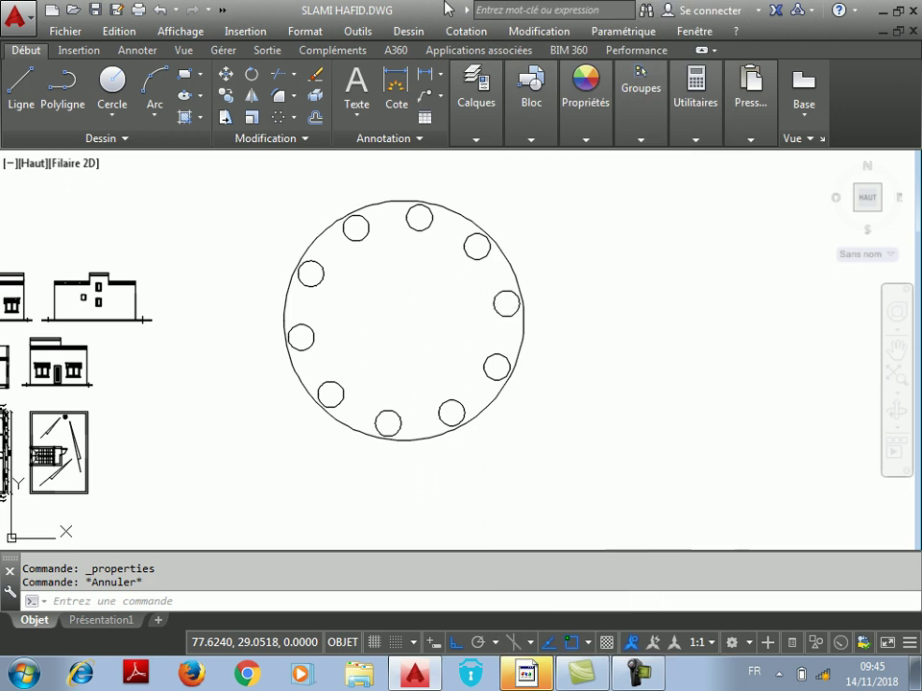
Step: Subtract the ten small circular regions from the large circular region
left_click(539, 30)
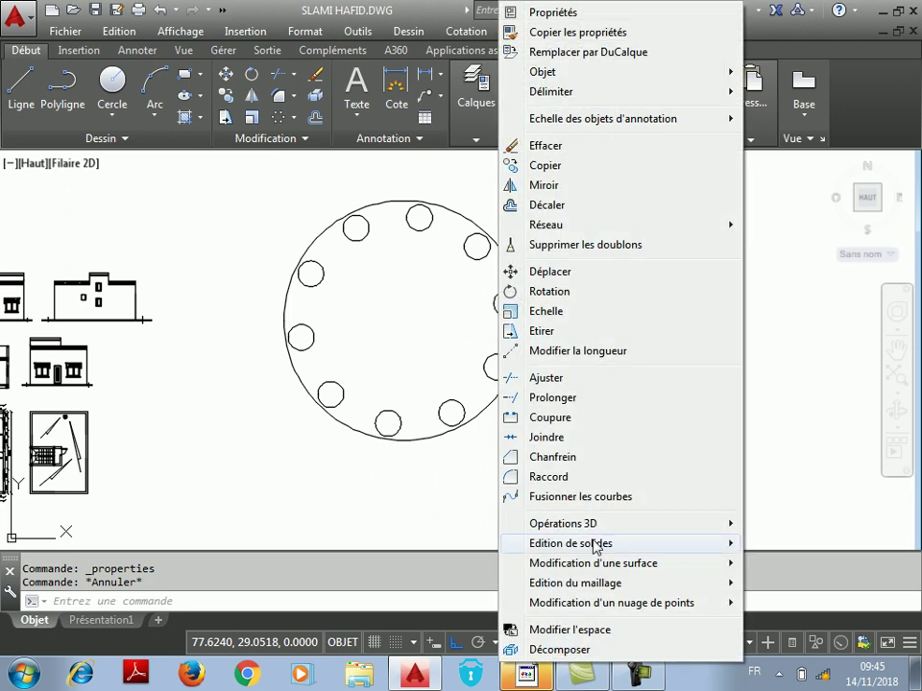
mouse_move(592, 553)
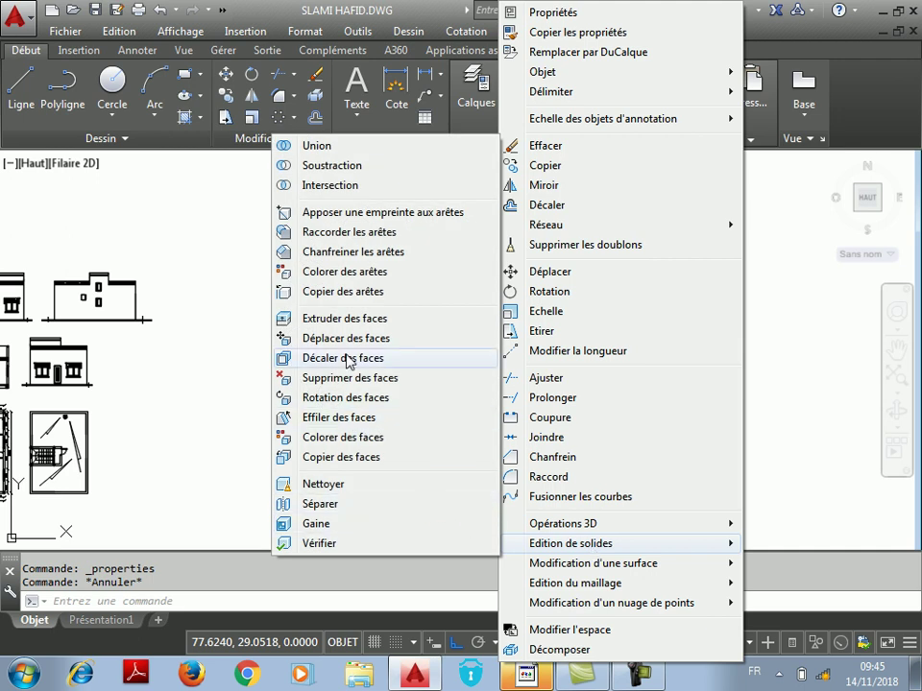
left_click(324, 166)
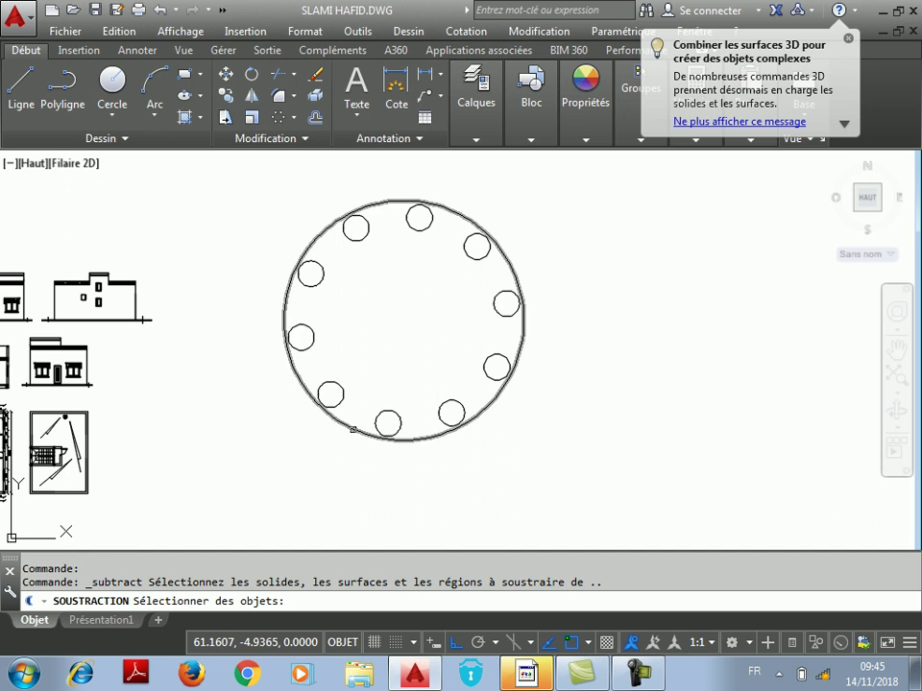
left_click(510, 265)
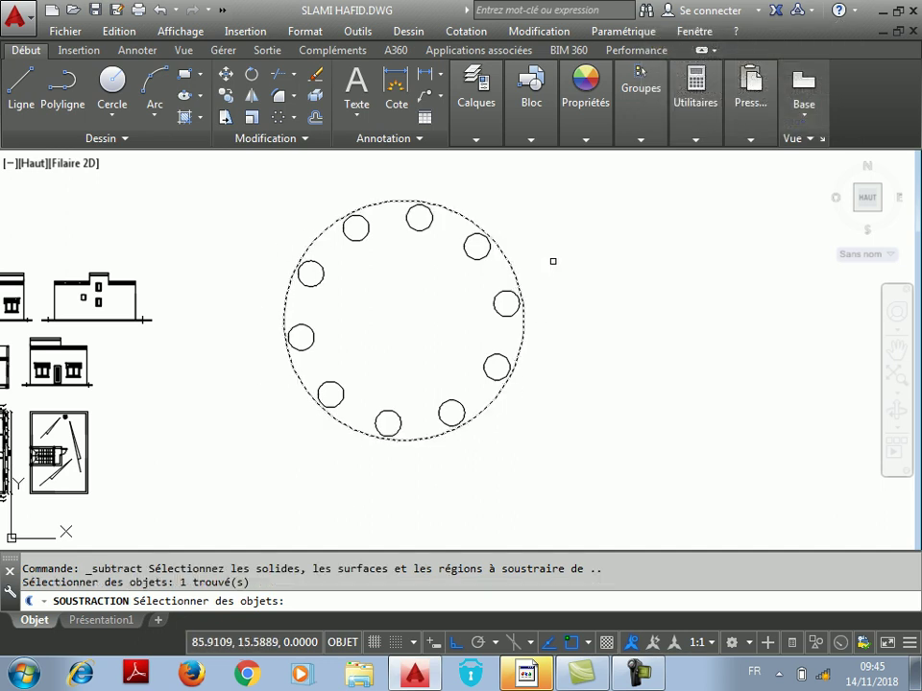
key("Return")
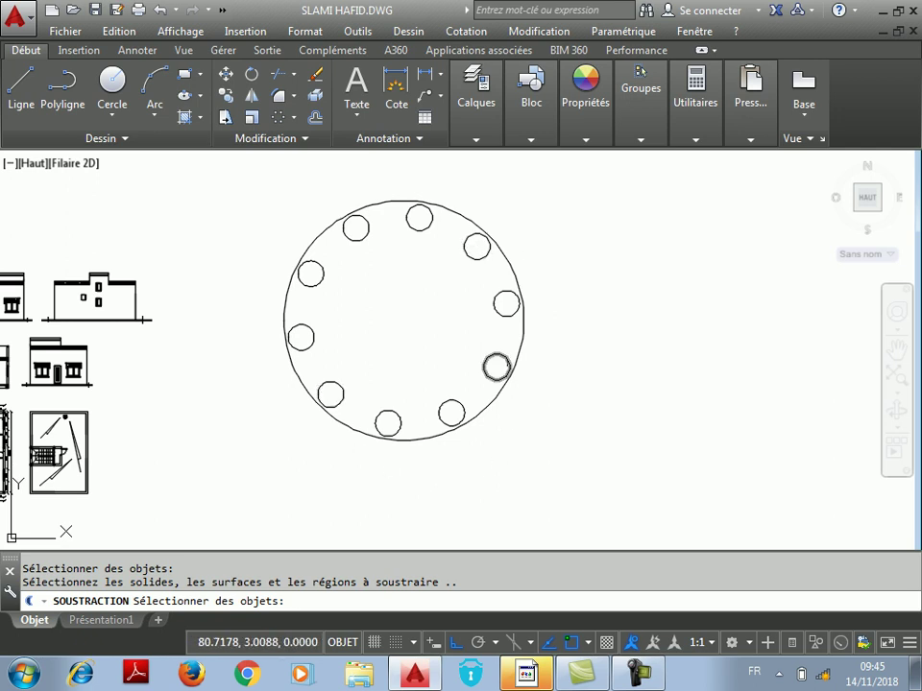
left_click(482, 257)
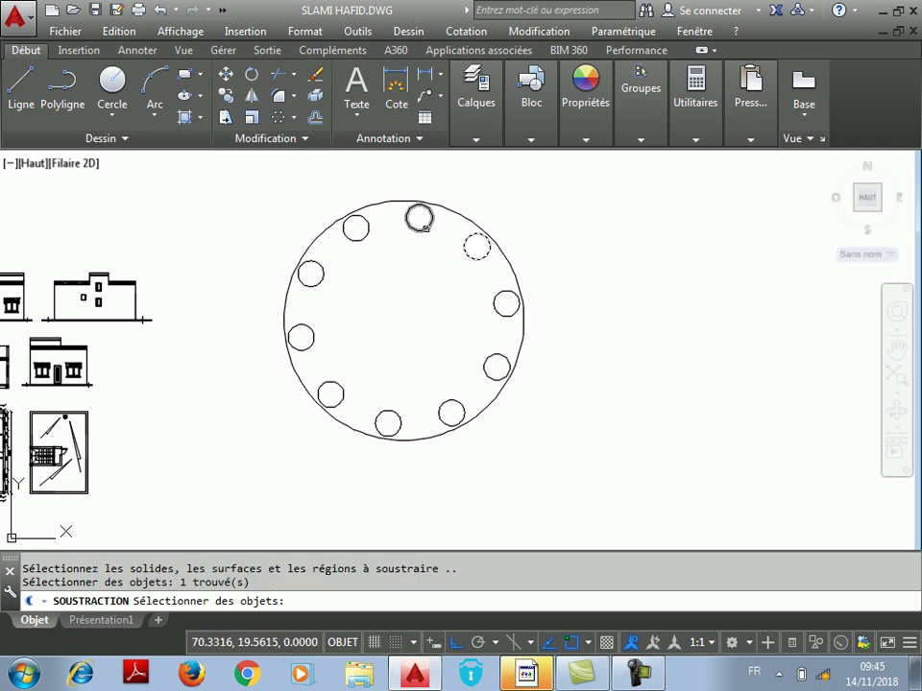
left_click(422, 225)
left_click(322, 272)
left_click(308, 329)
left_click(339, 388)
left_click(390, 416)
left_click(459, 397)
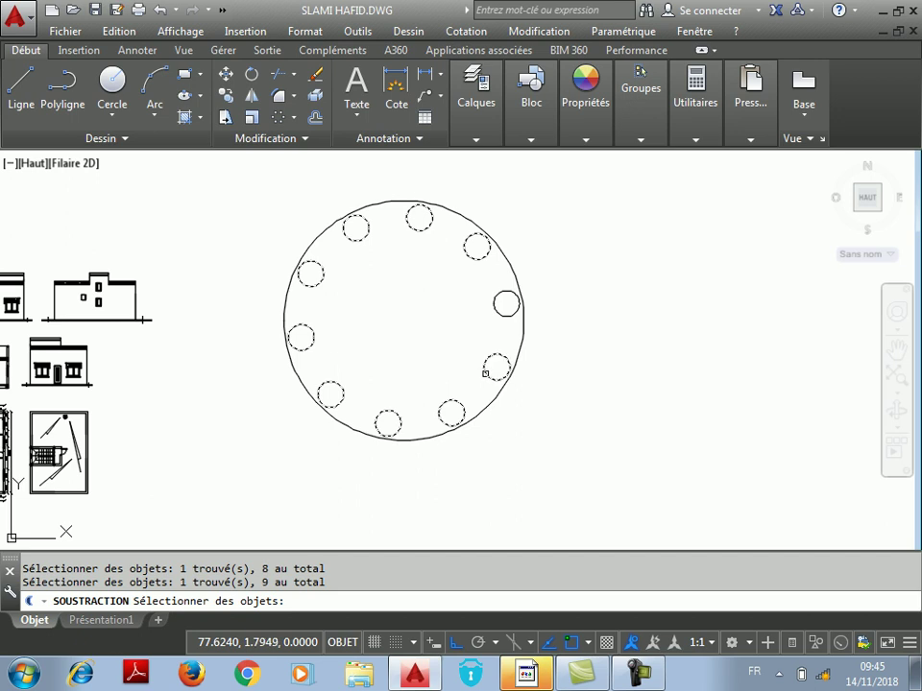
left_click(509, 312)
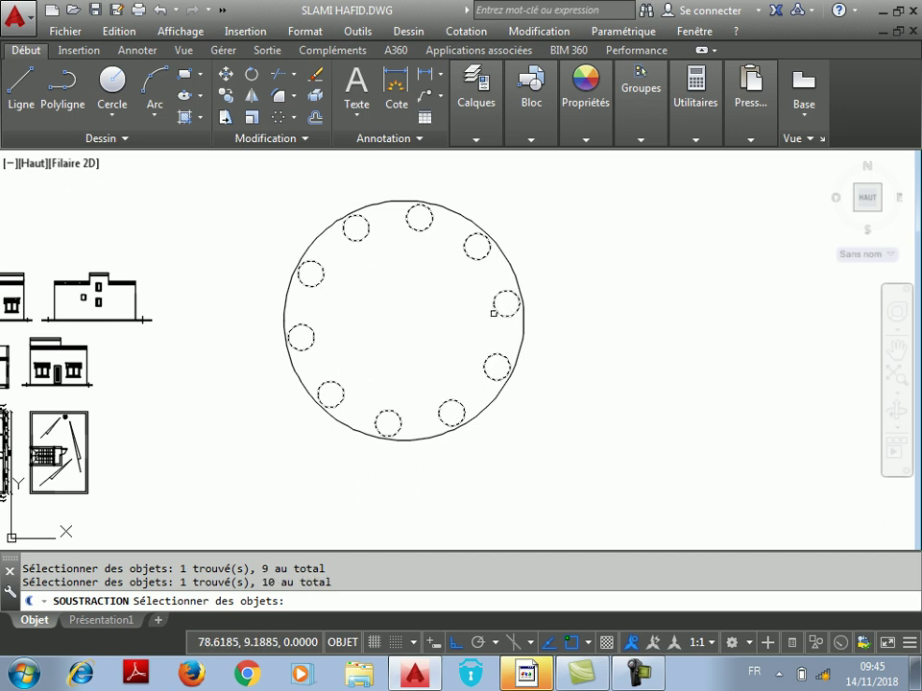
key("Return")
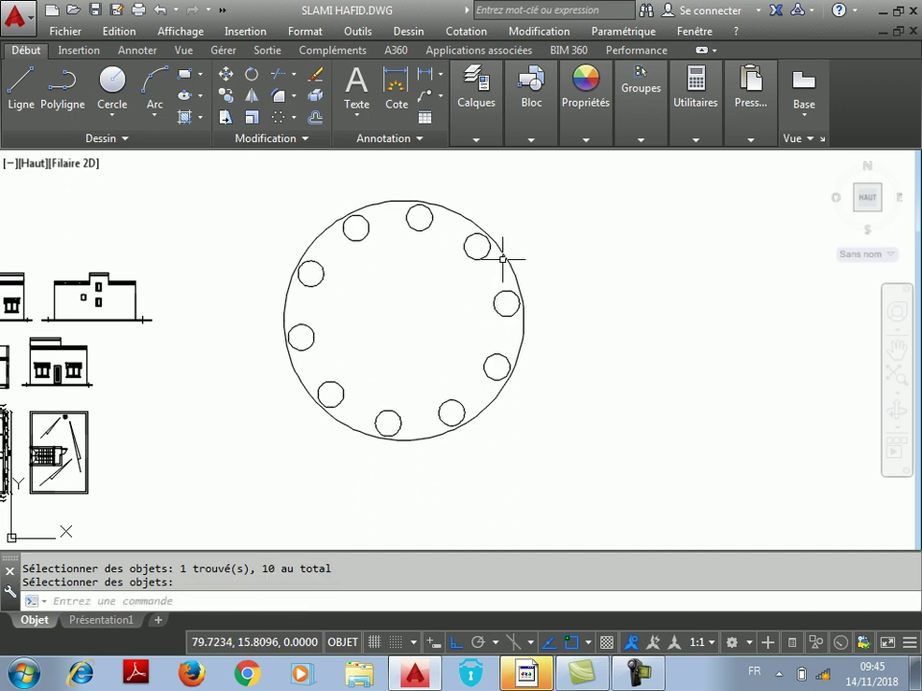
Step: Select the combined region to examine its outline and holes, and clear the selection
key("Return")
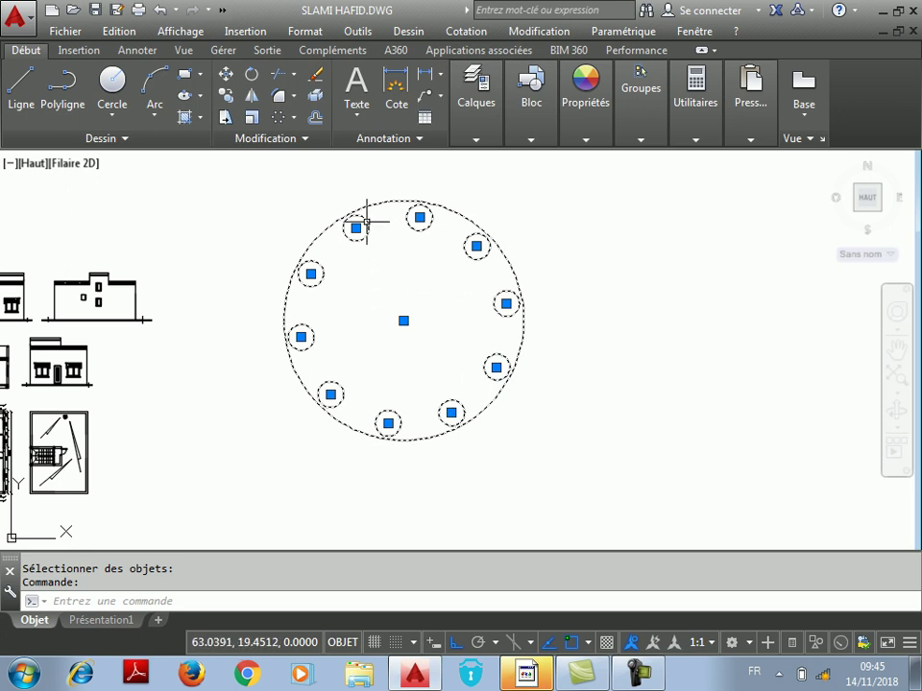
scroll(365, 230, "up", 4)
scroll(296, 262, "down", 4)
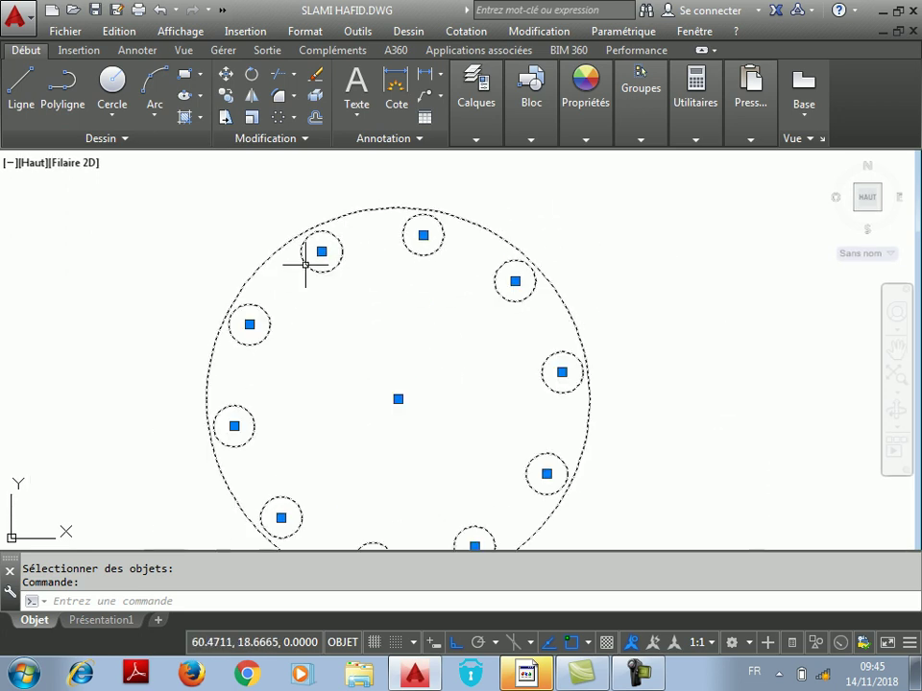
key("Escape")
Step: Apply the Réaliste visual style to the viewport to shade the perforated disc
left_click(178, 32)
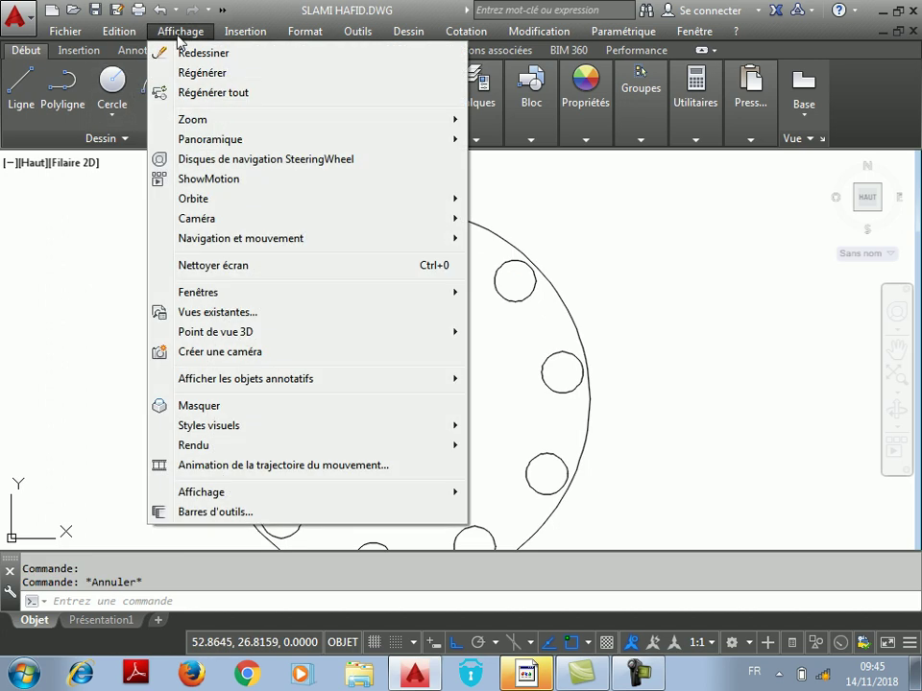
mouse_move(241, 430)
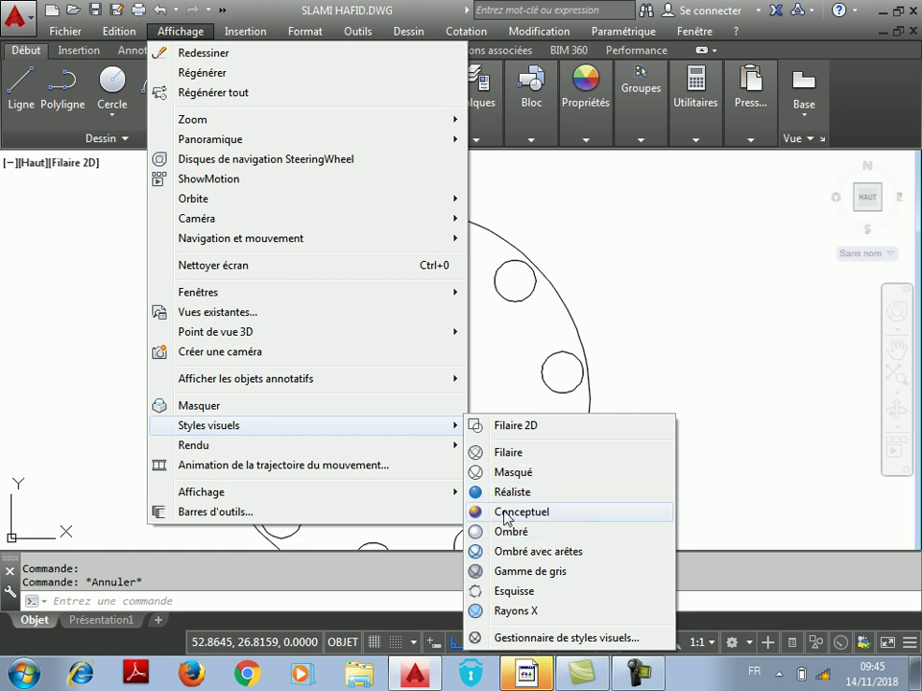
left_click(509, 491)
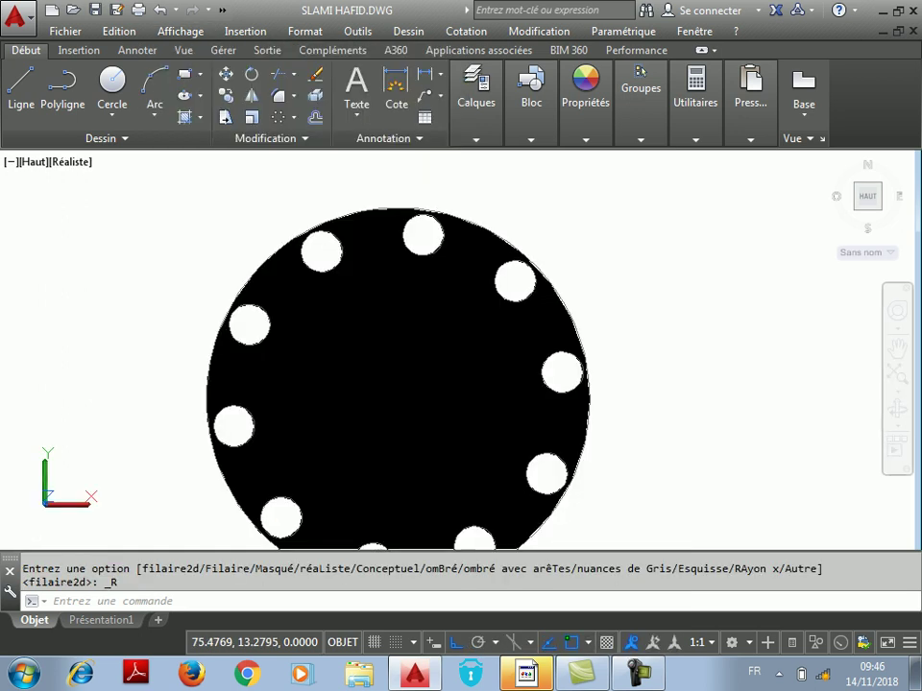
scroll(510, 232, "down", 3)
scroll(369, 232, "up", 2)
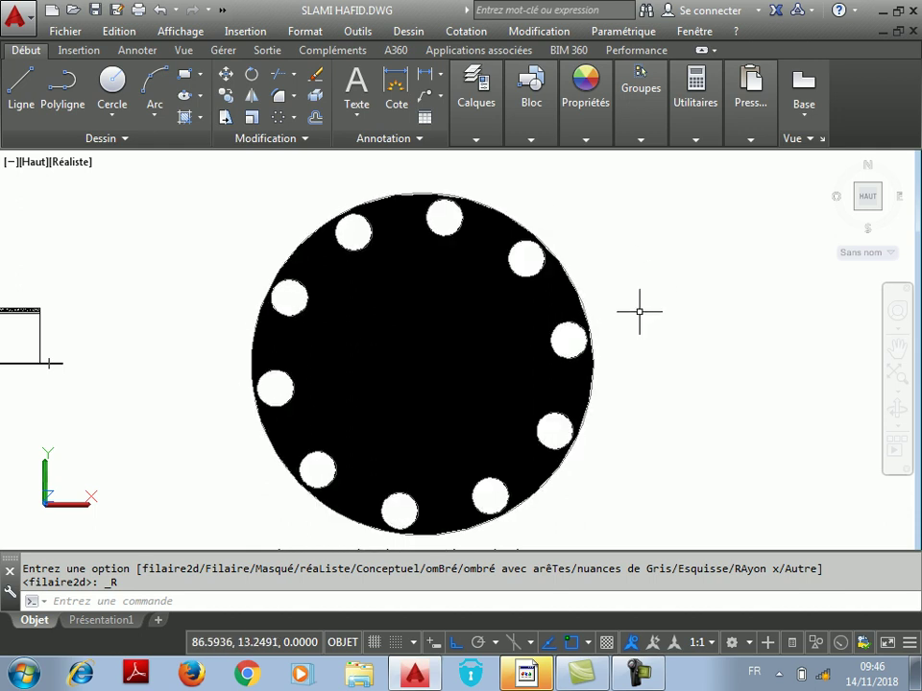
scroll(592, 379, "down", 2)
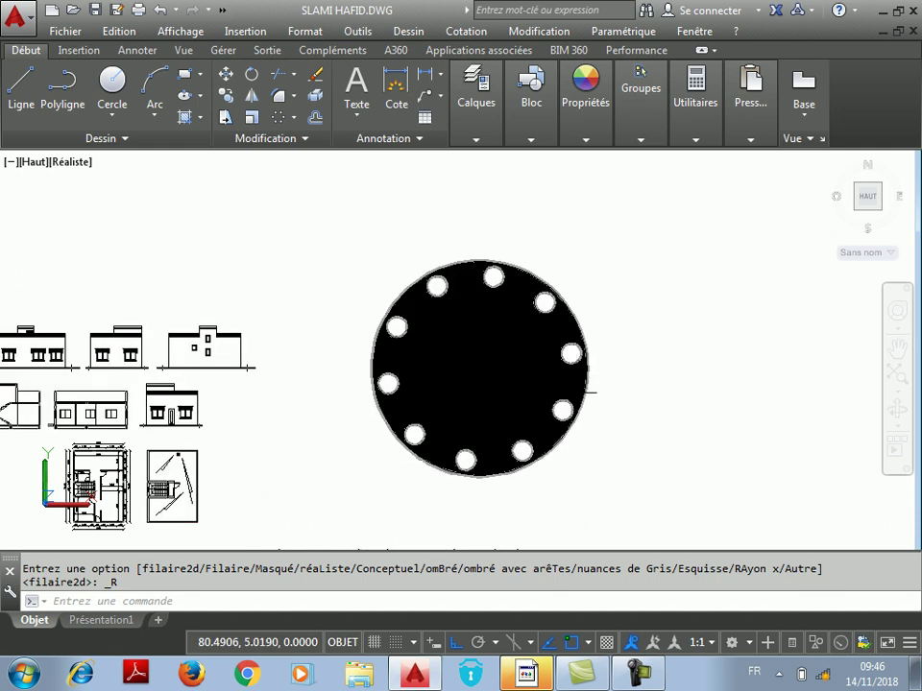
scroll(576, 398, "down", 2)
scroll(559, 407, "up", 2)
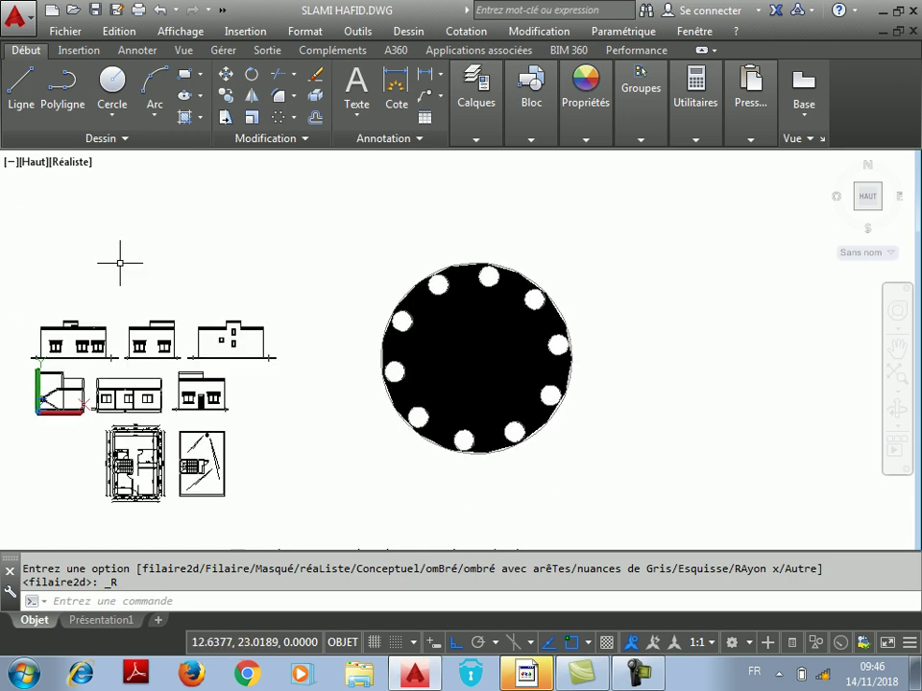
Step: Switch the drawing to the south-east isometric view
left_click(154, 29)
mouse_move(353, 341)
left_click(531, 543)
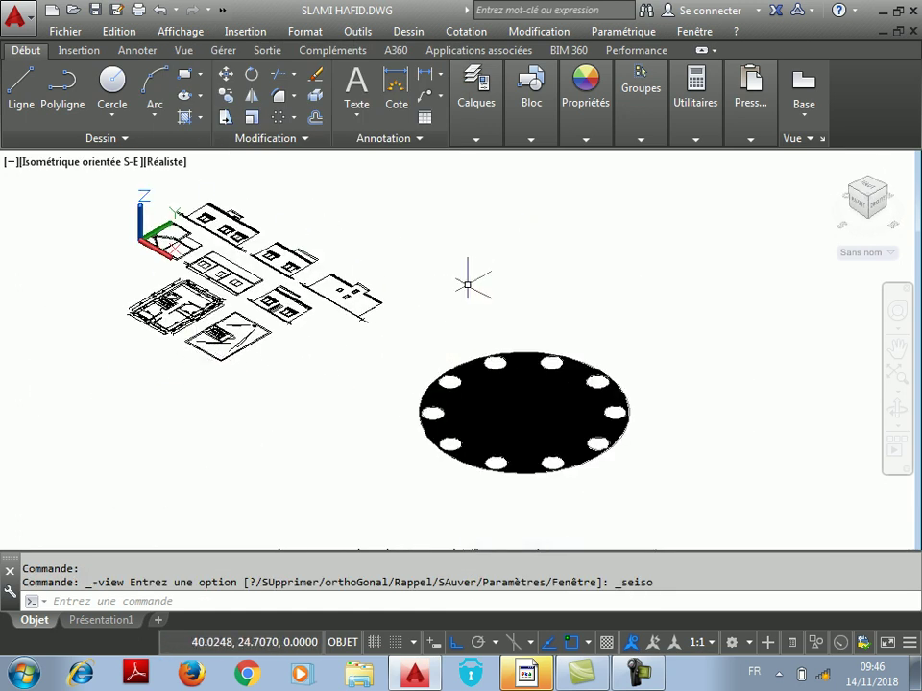
scroll(133, 207, "up", 2)
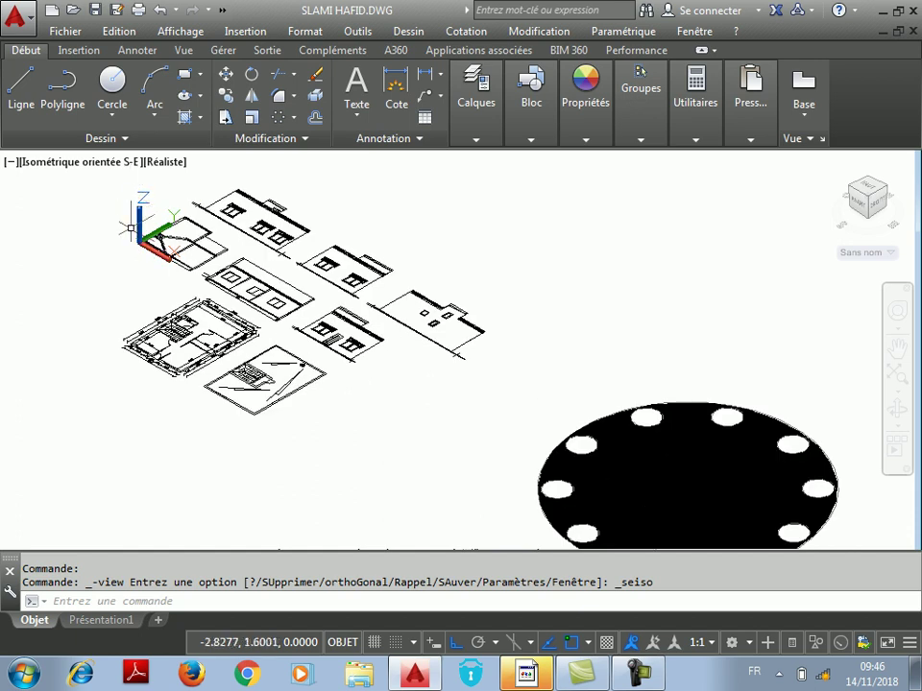
left_click(191, 51)
left_click(178, 31)
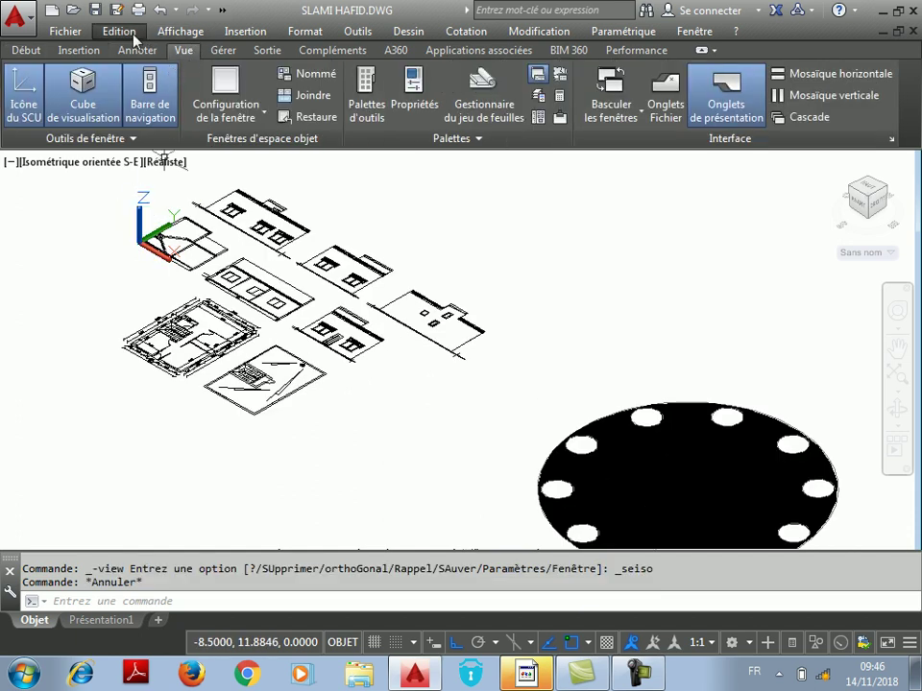
Step: View the drawing from the south-west isometric viewpoint, and return it to the south-east isometric view
mouse_move(306, 340)
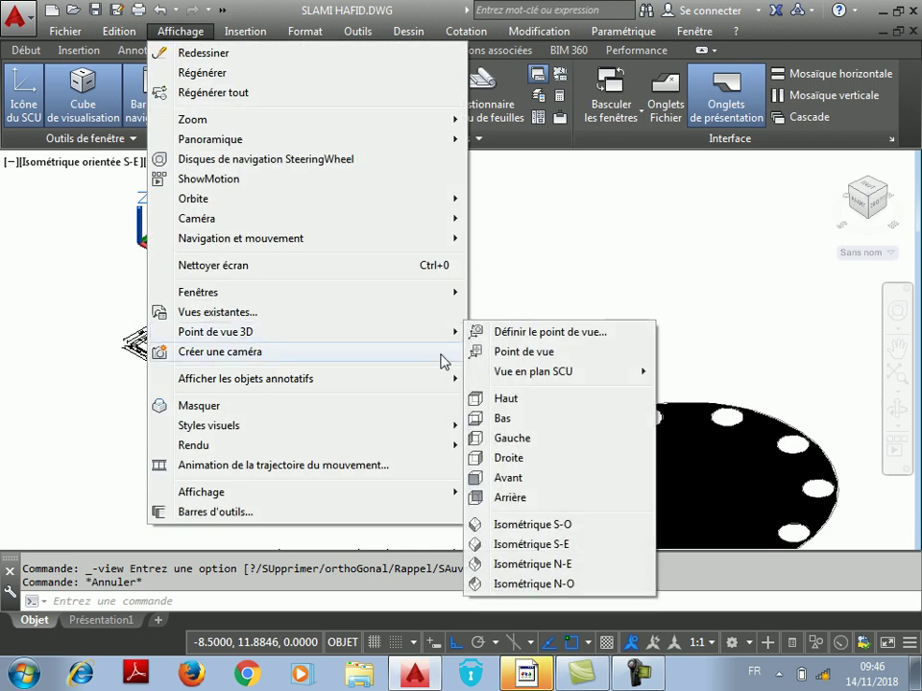
left_click(565, 526)
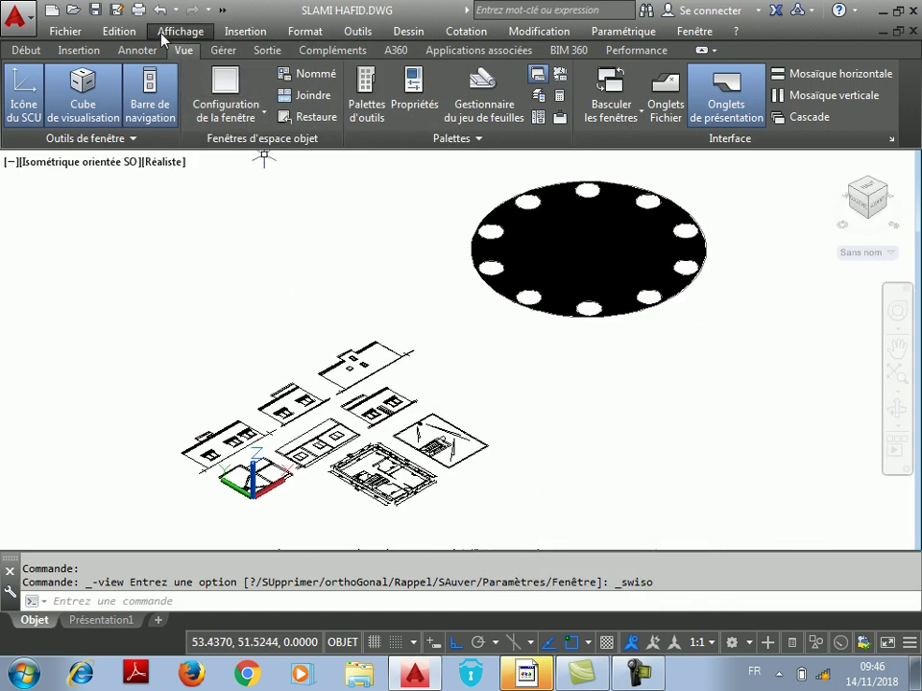
left_click(163, 36)
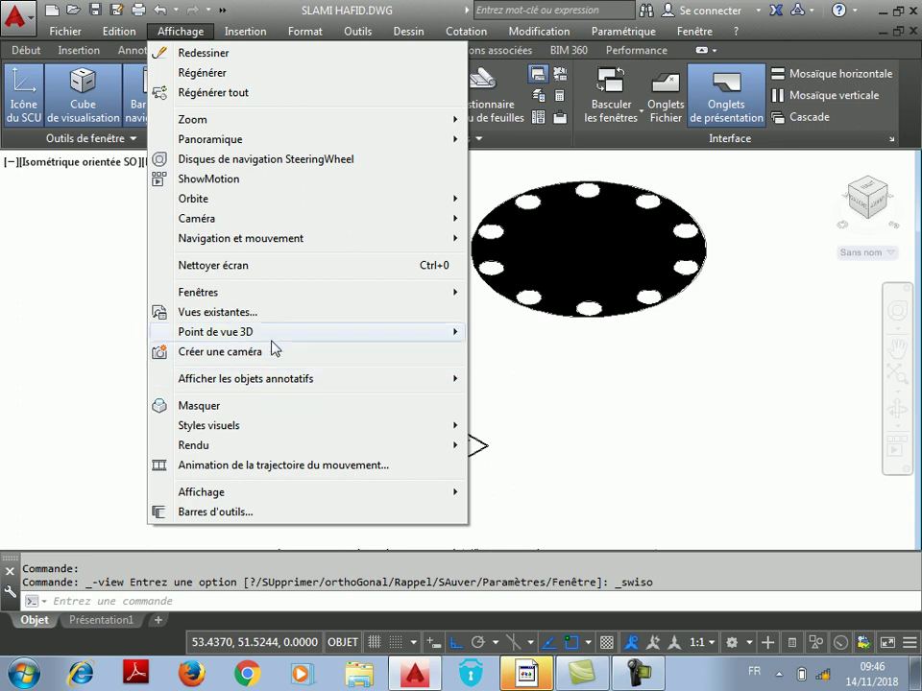
mouse_move(274, 340)
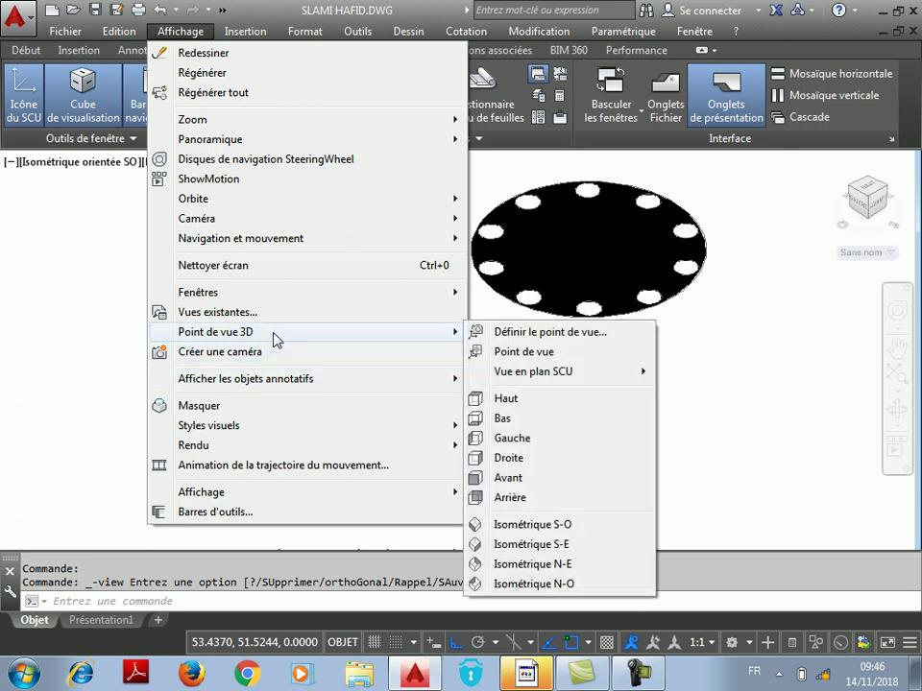
left_click(535, 546)
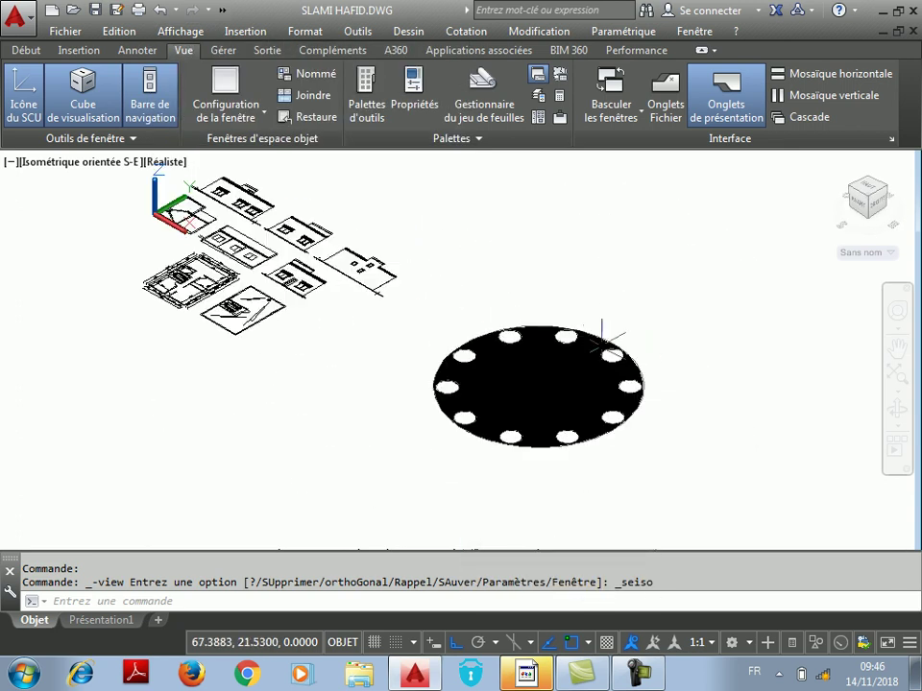
Step: Extrude the large perforated disc region into a solid with a height of 1
scroll(598, 326, "up", 2)
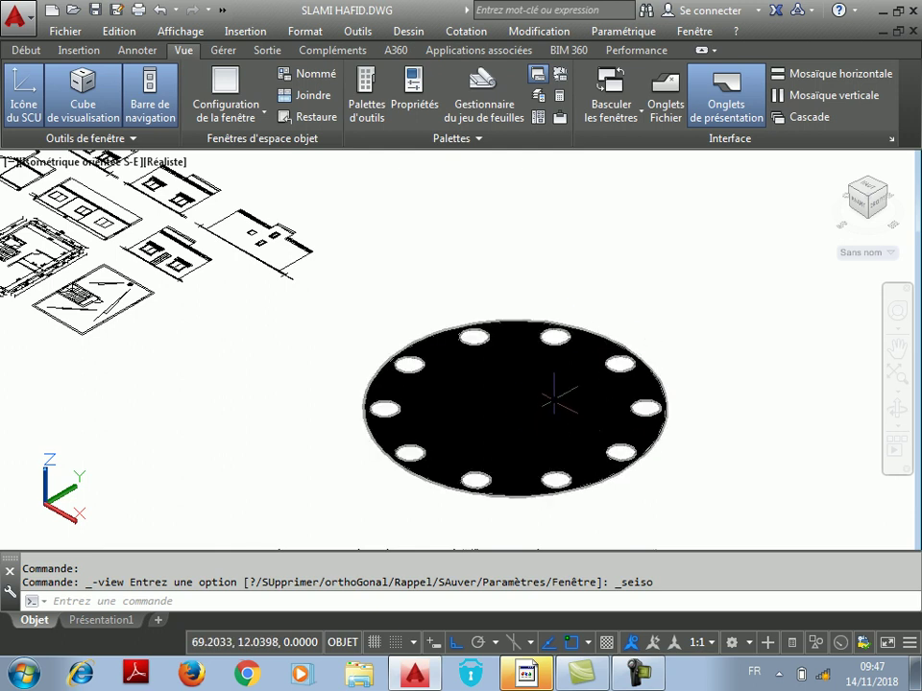
left_click(186, 36)
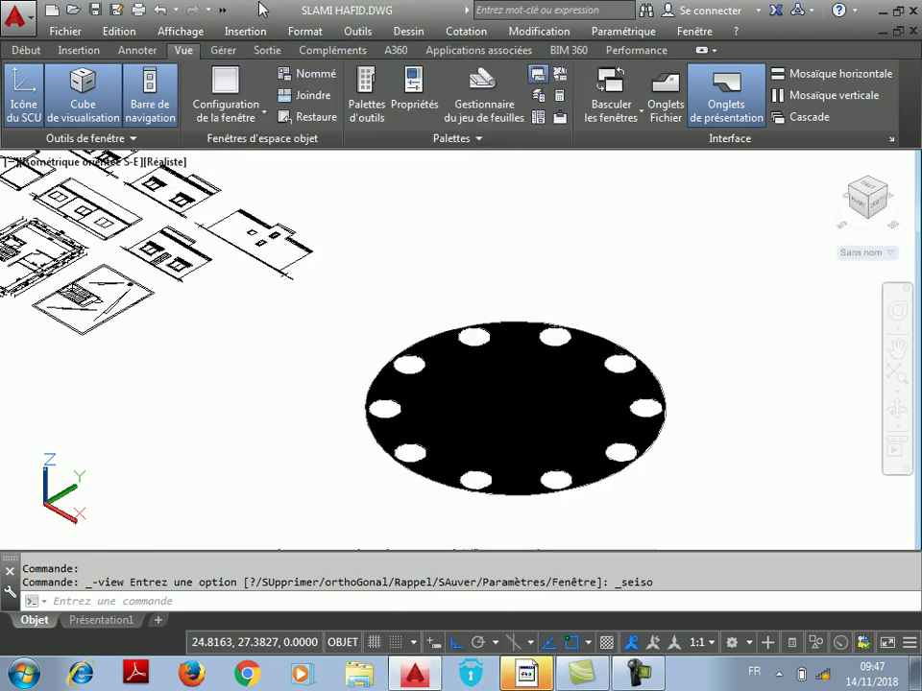
mouse_move(402, 33)
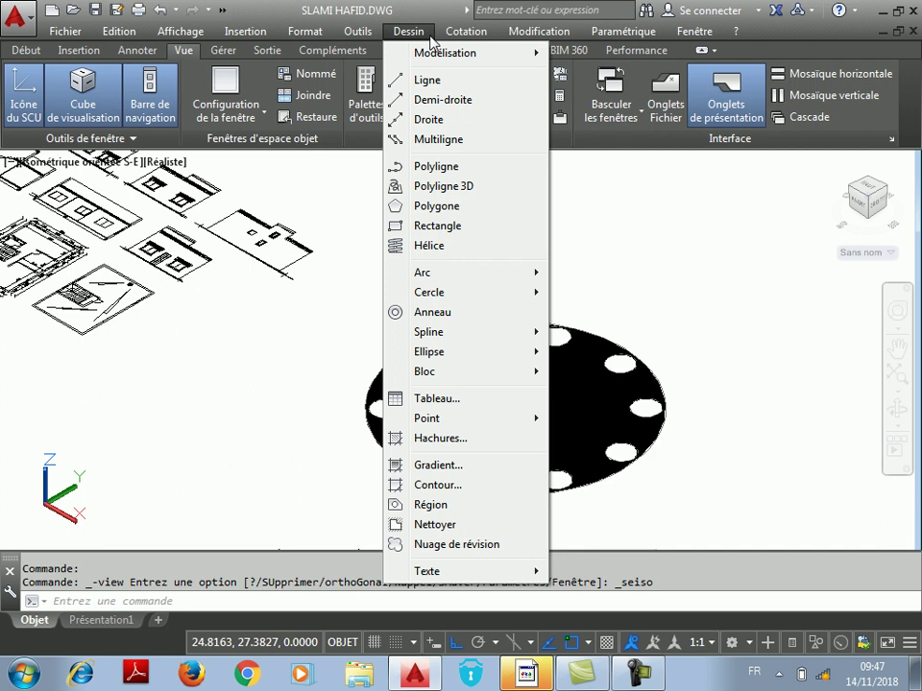
mouse_move(434, 58)
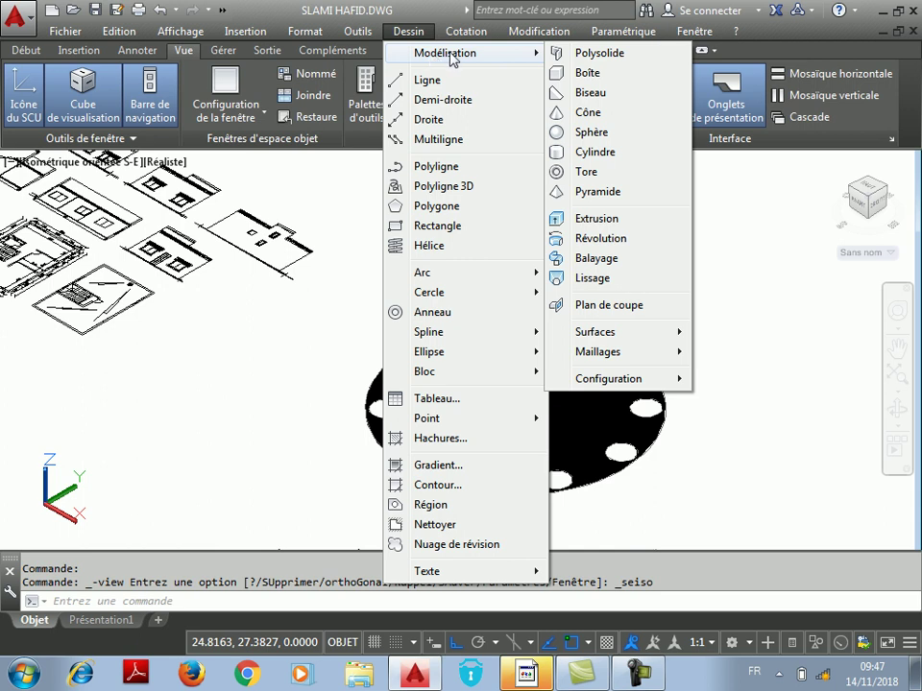
left_click(596, 221)
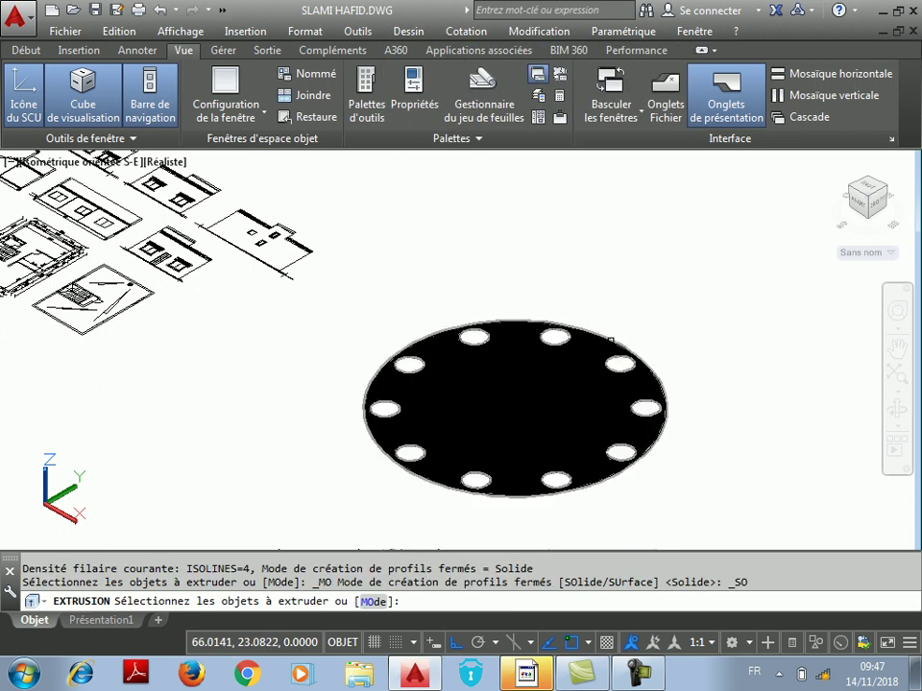
left_click(610, 339)
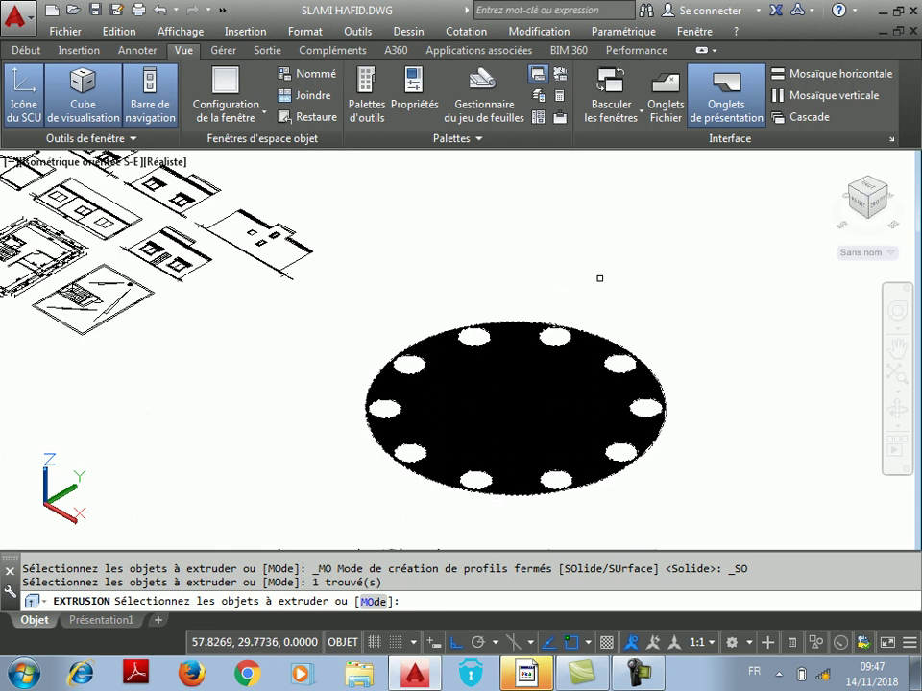
key("Return")
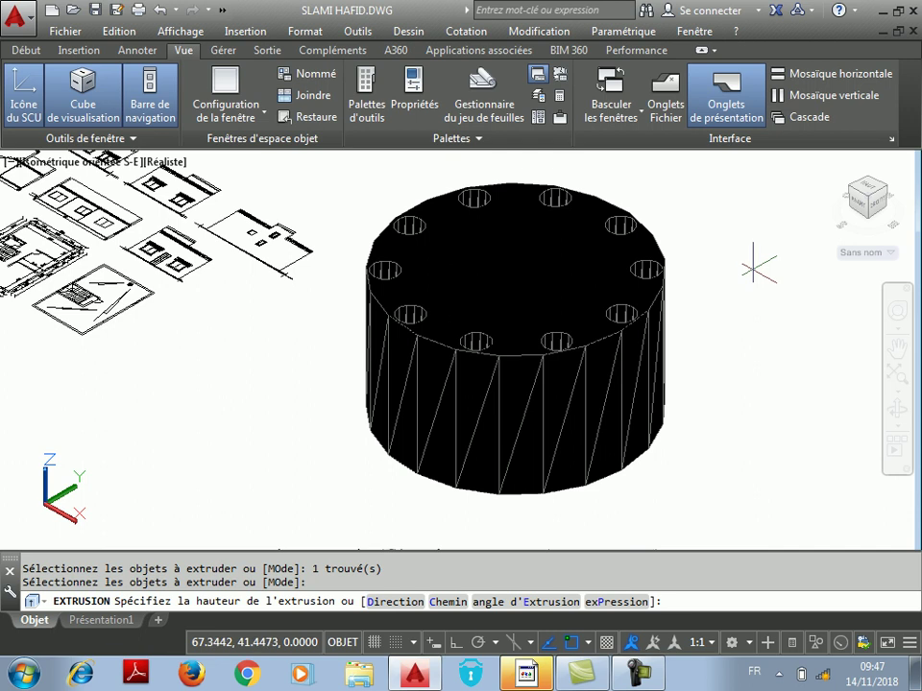
key("Return")
Step: Examine the extruded disc's holes, outer edge and thickness up close and as a whole
scroll(603, 481, "up", 4)
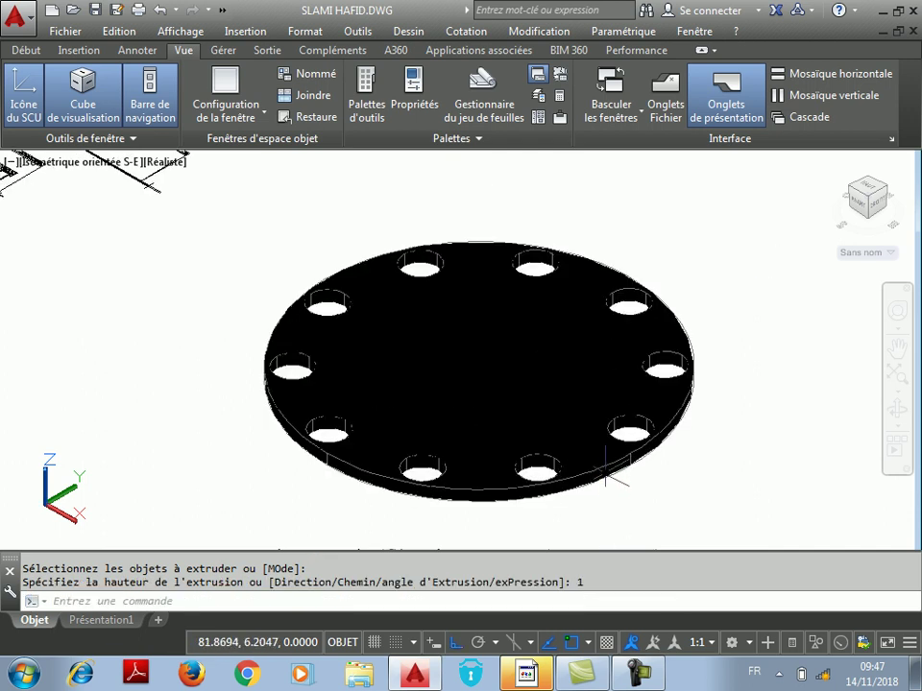
scroll(656, 353, "up", 2)
scroll(672, 384, "down", 6)
scroll(650, 321, "up", 3)
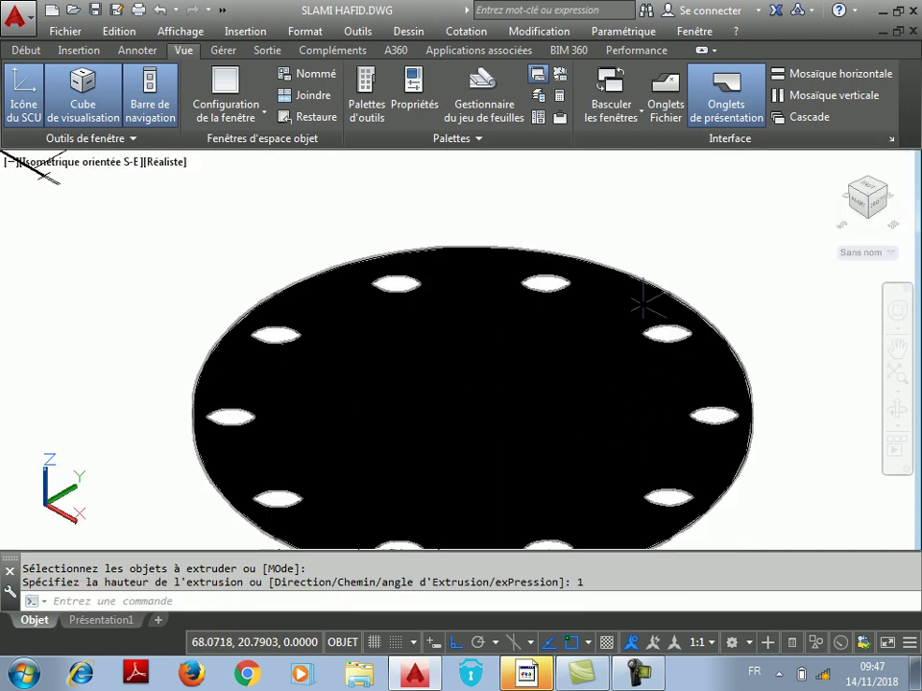
scroll(735, 510, "up", 3)
scroll(679, 322, "down", 2)
scroll(633, 423, "up", 3)
scroll(634, 422, "up", 2)
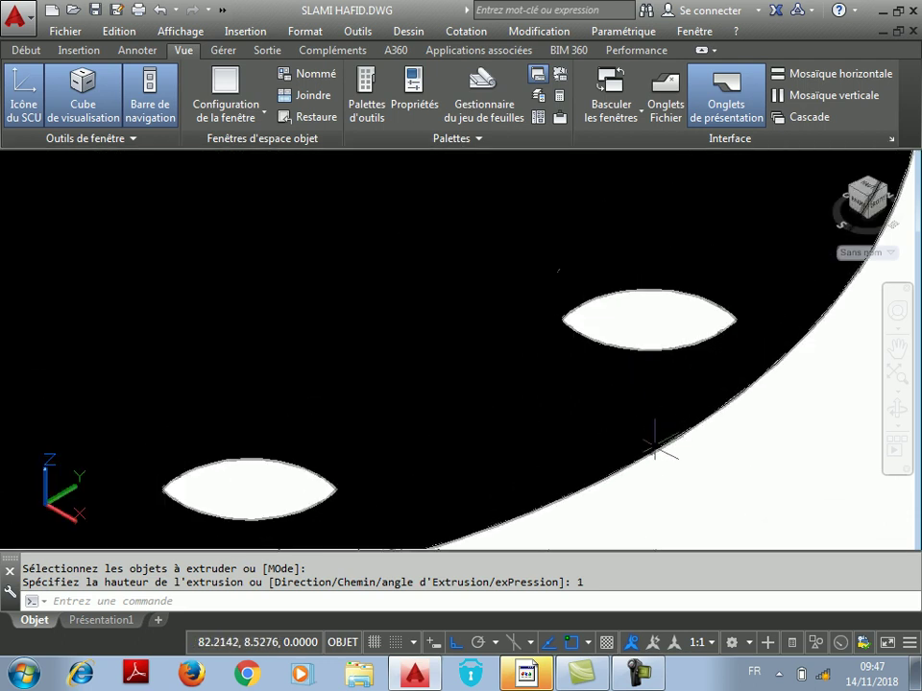
scroll(654, 478, "down", 5)
scroll(715, 368, "up", 3)
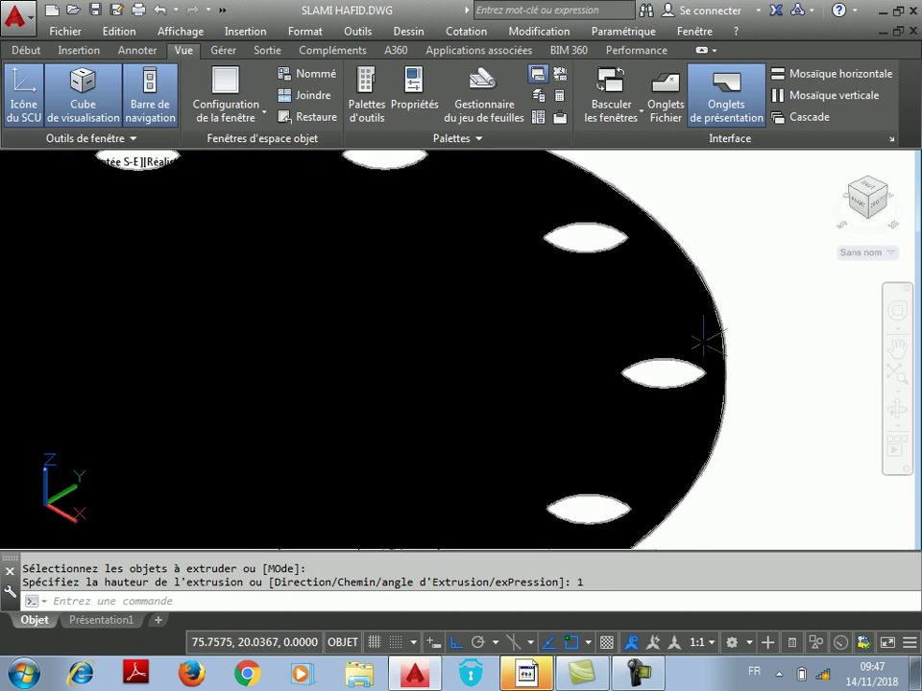
scroll(718, 363, "down", 5)
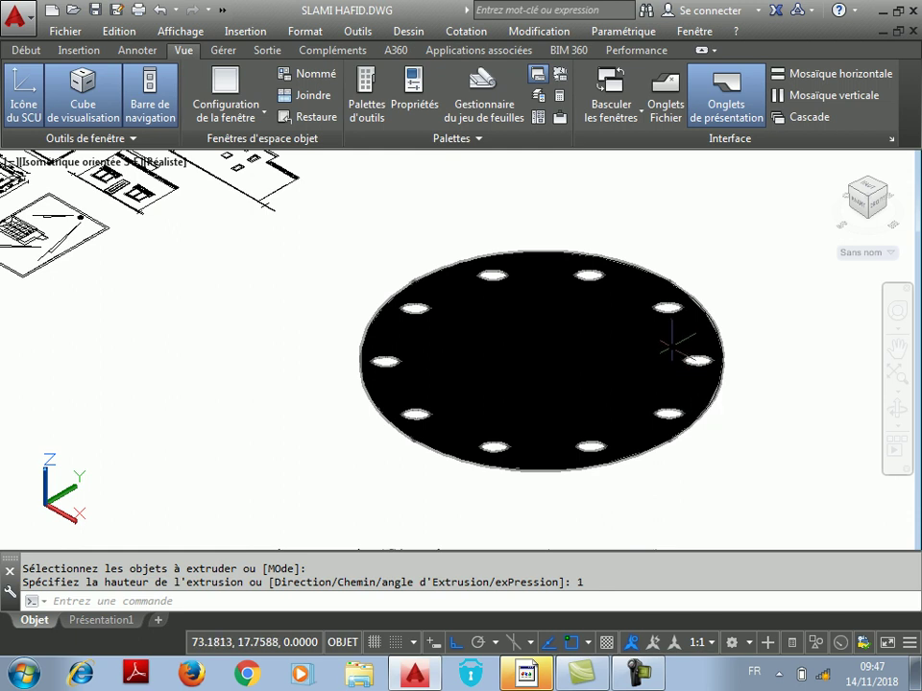
scroll(624, 382, "down", 2)
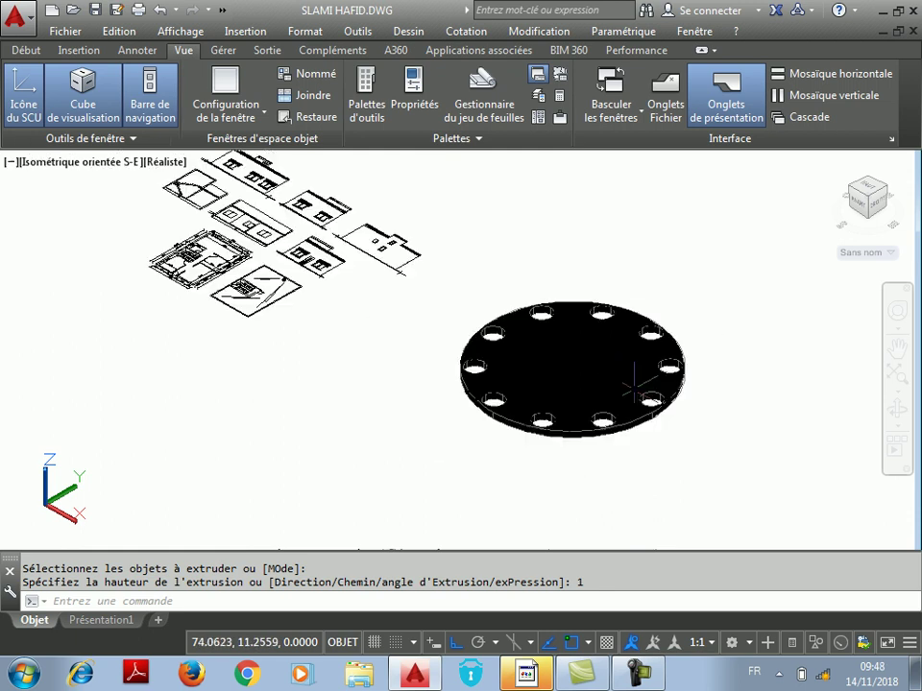
scroll(669, 347, "up", 3)
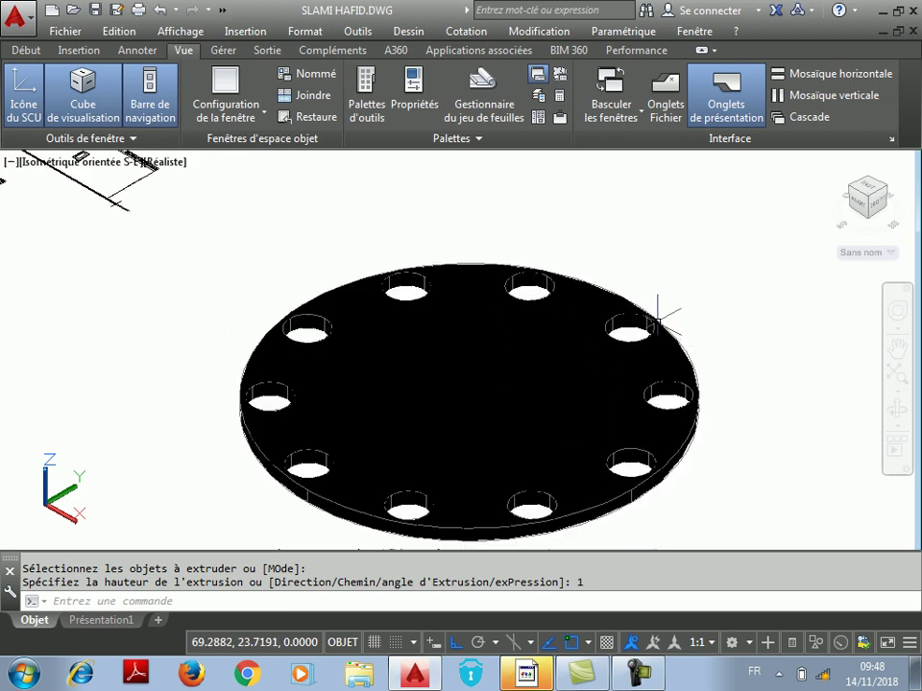
Step: Select the extruded disc to inspect its outline and grips, and clear the selection
left_click(658, 308)
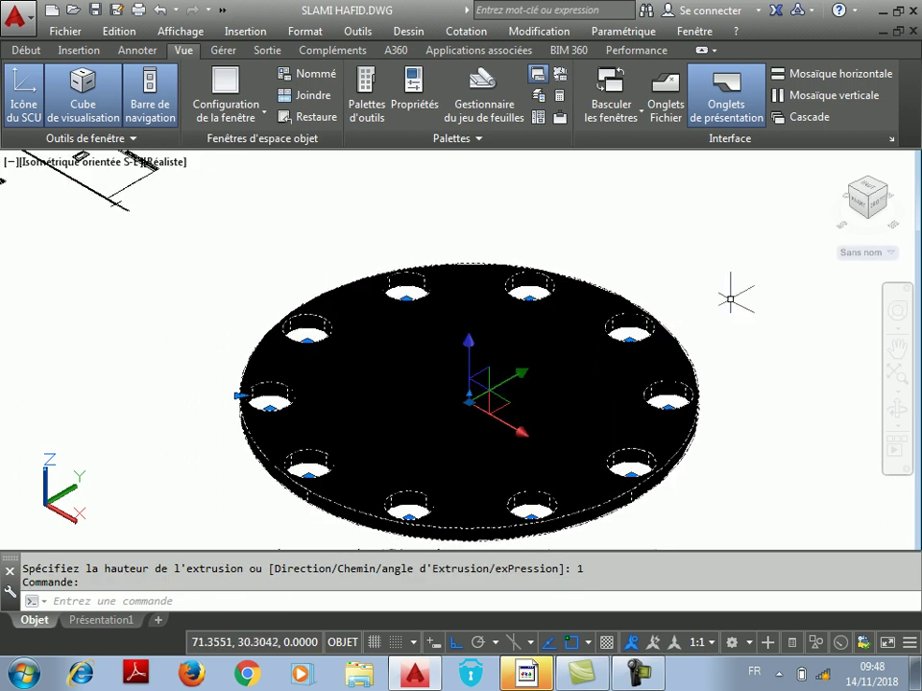
scroll(660, 384, "down", 2)
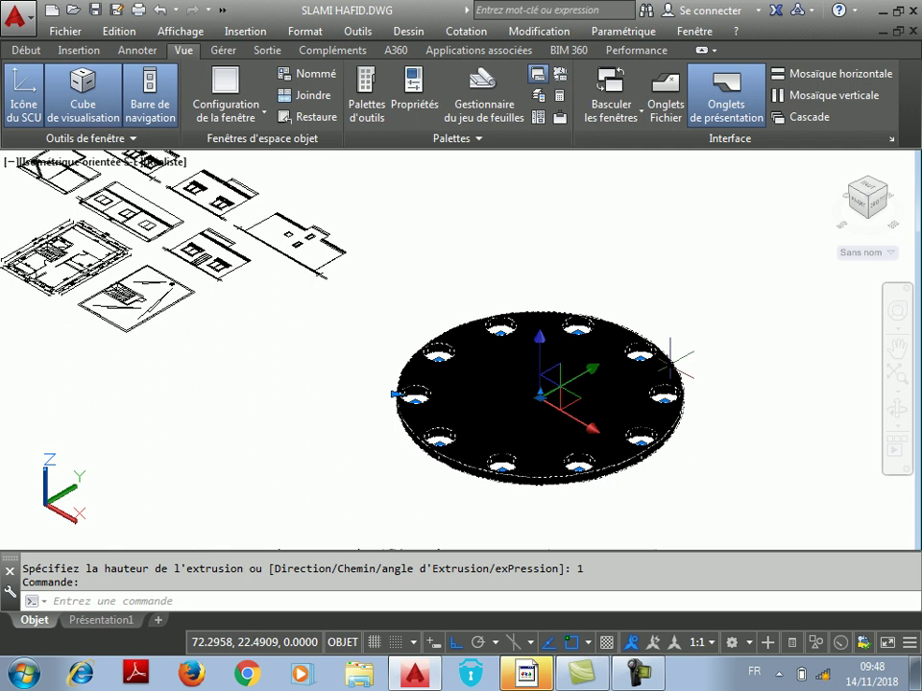
key("Escape")
Step: Erase the extruded perforated disc, keeping the house plans and elevations
scroll(349, 312, "down", 4)
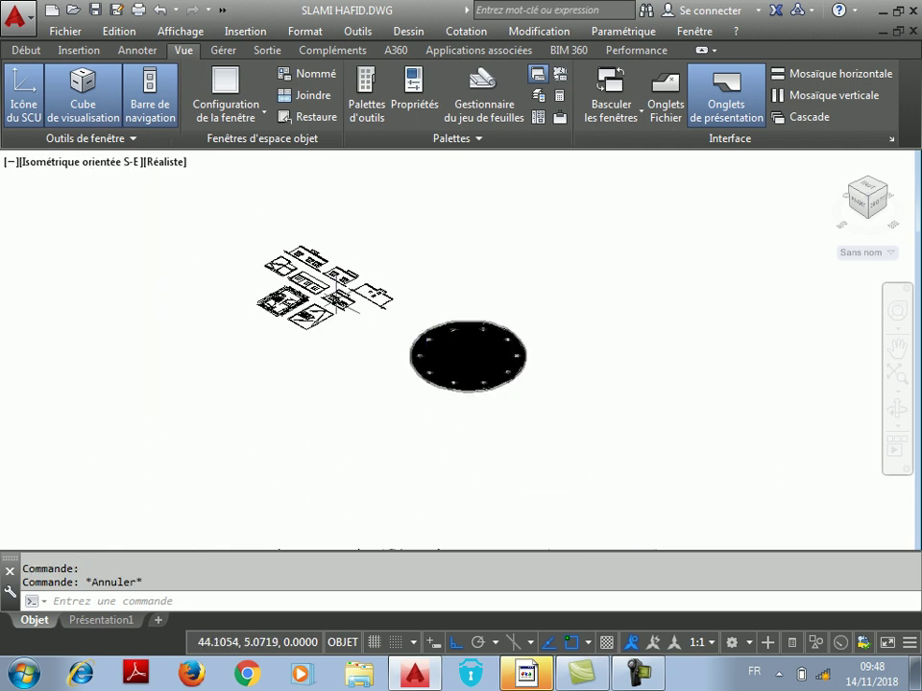
scroll(349, 312, "up", 4)
scroll(182, 309, "up", 3)
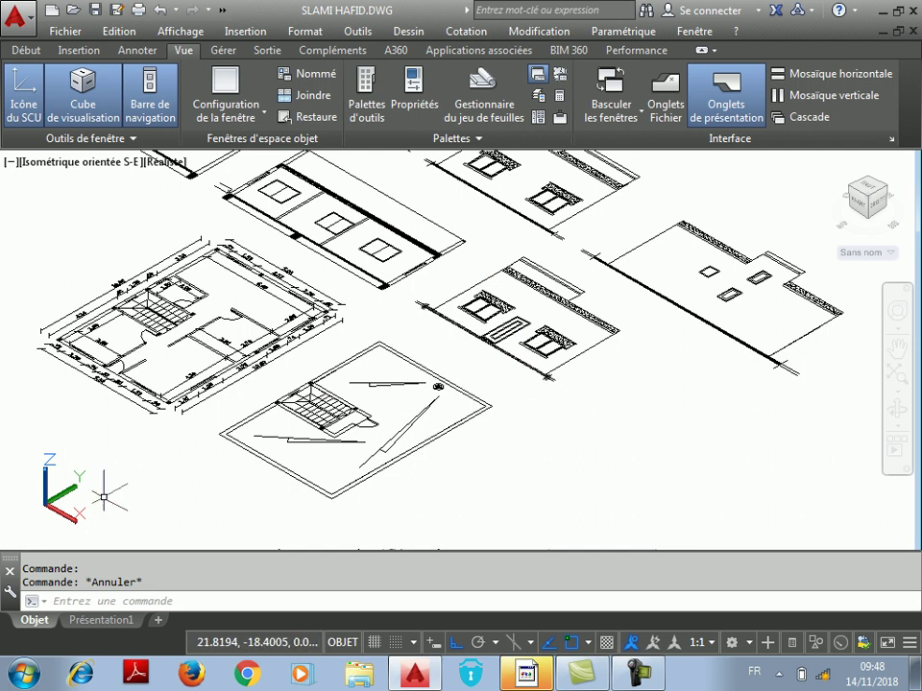
scroll(369, 349, "down", 2)
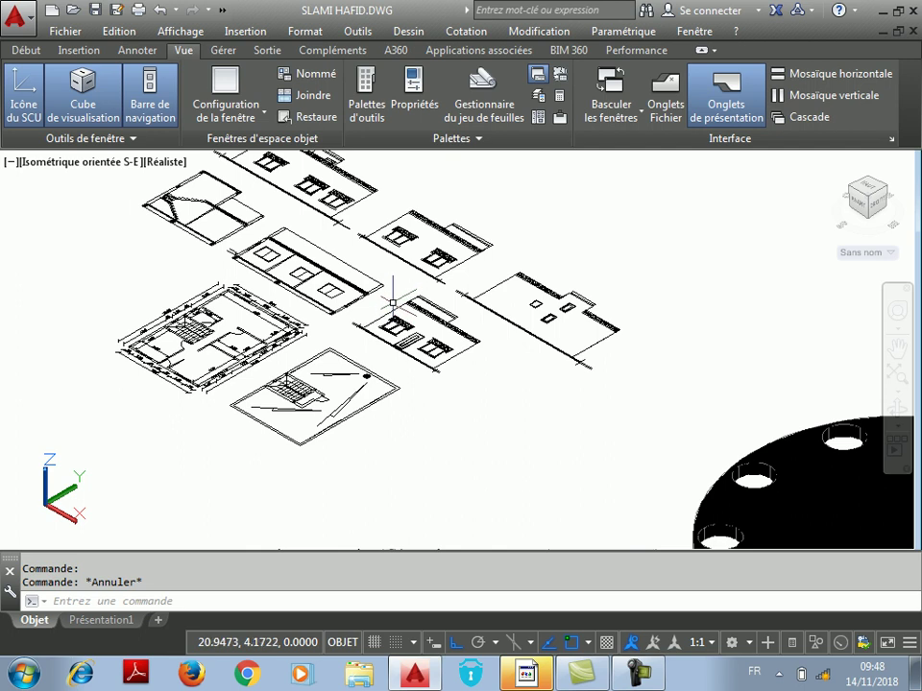
scroll(365, 300, "down", 3)
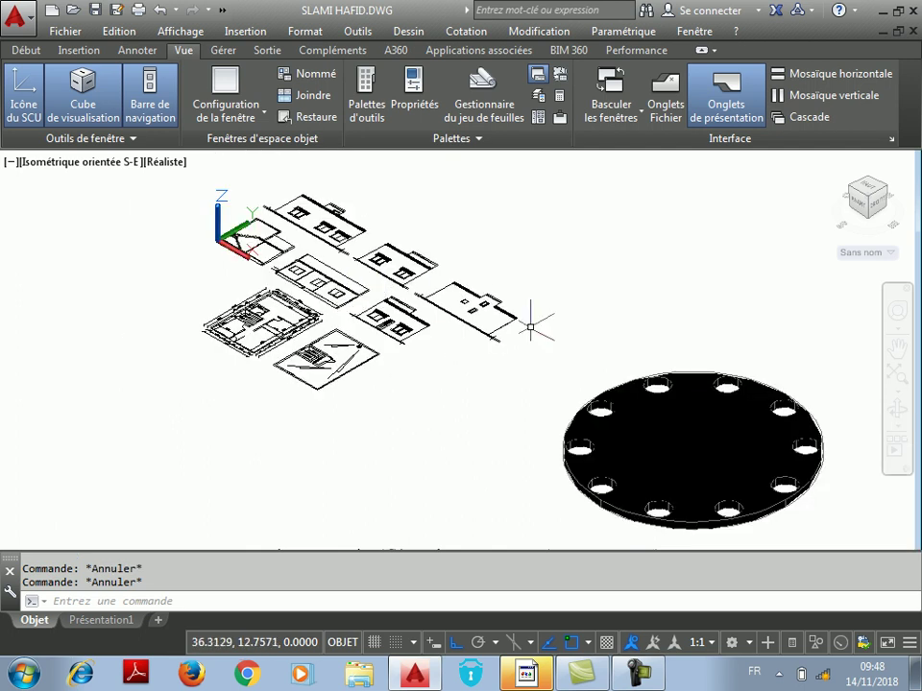
scroll(437, 254, "down", 1)
left_click(649, 365)
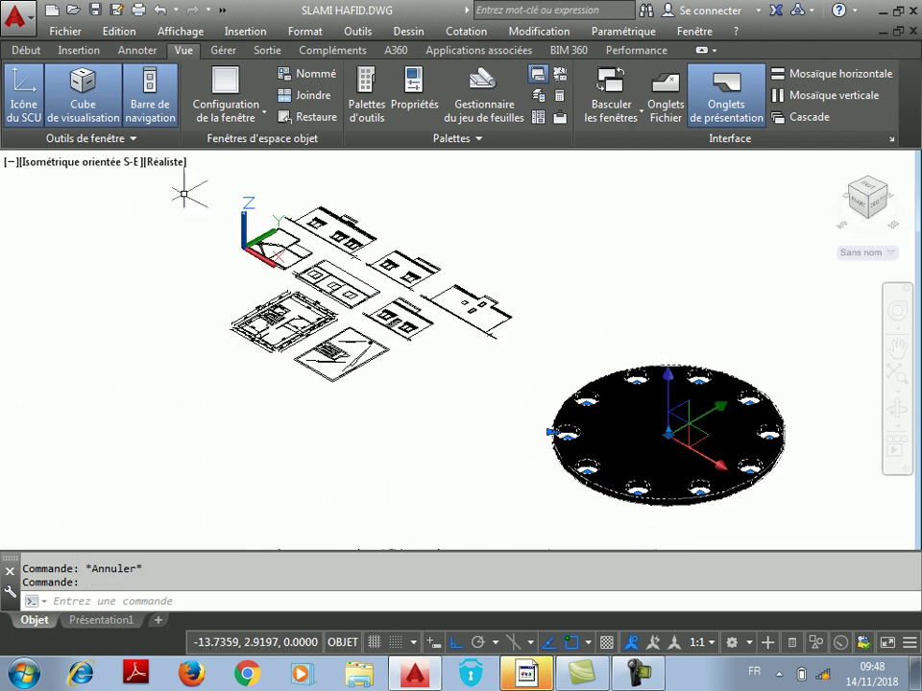
left_click(29, 50)
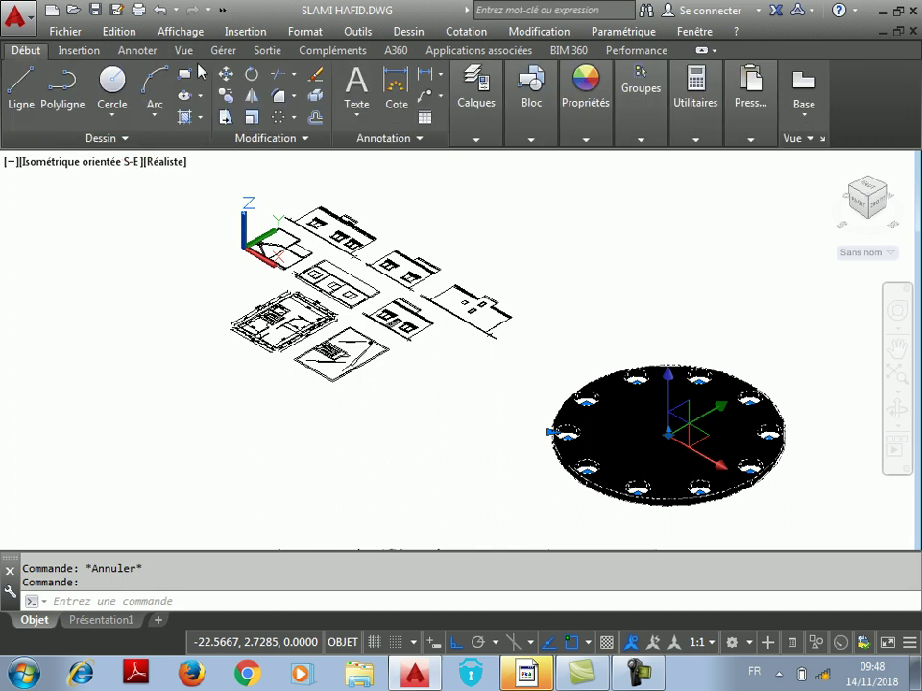
left_click(315, 74)
Step: Examine the dimensioned house floor plan and the surrounding roof plan, section and elevations
scroll(305, 246, "up", 2)
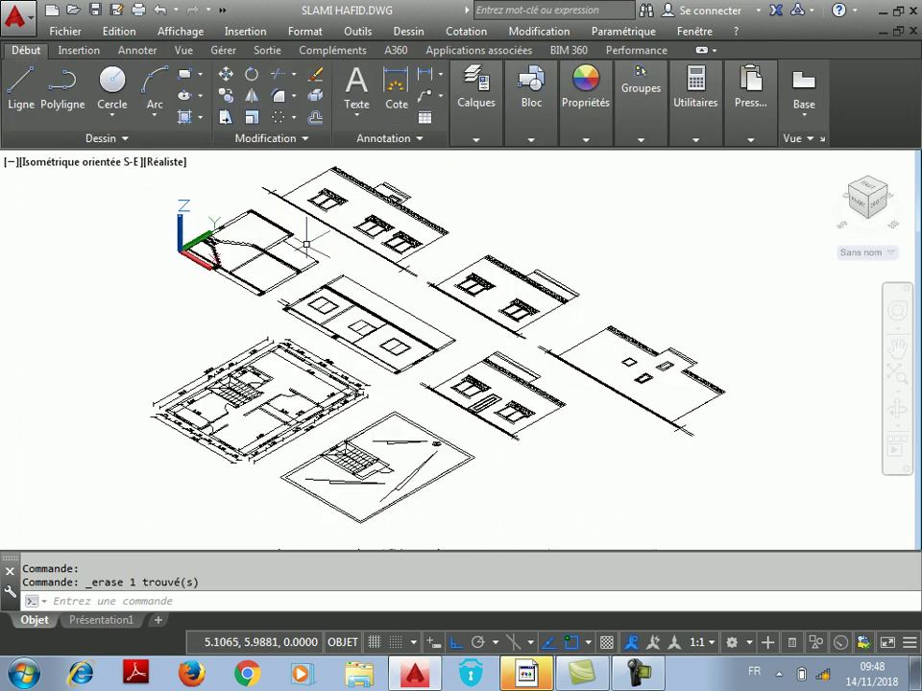
scroll(157, 434, "up", 1)
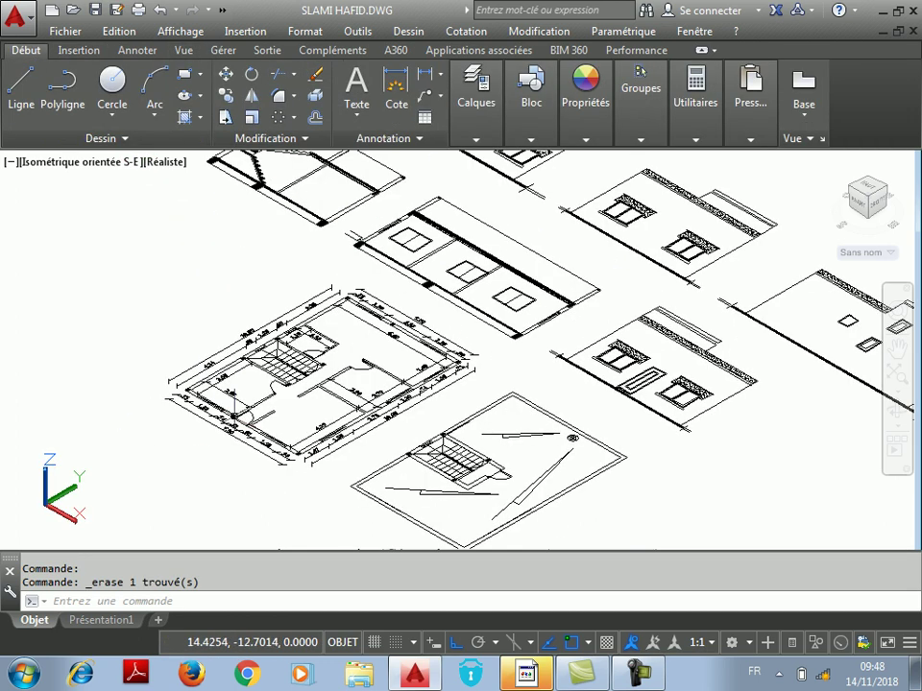
scroll(192, 305, "up", 1)
scroll(358, 315, "down", 2)
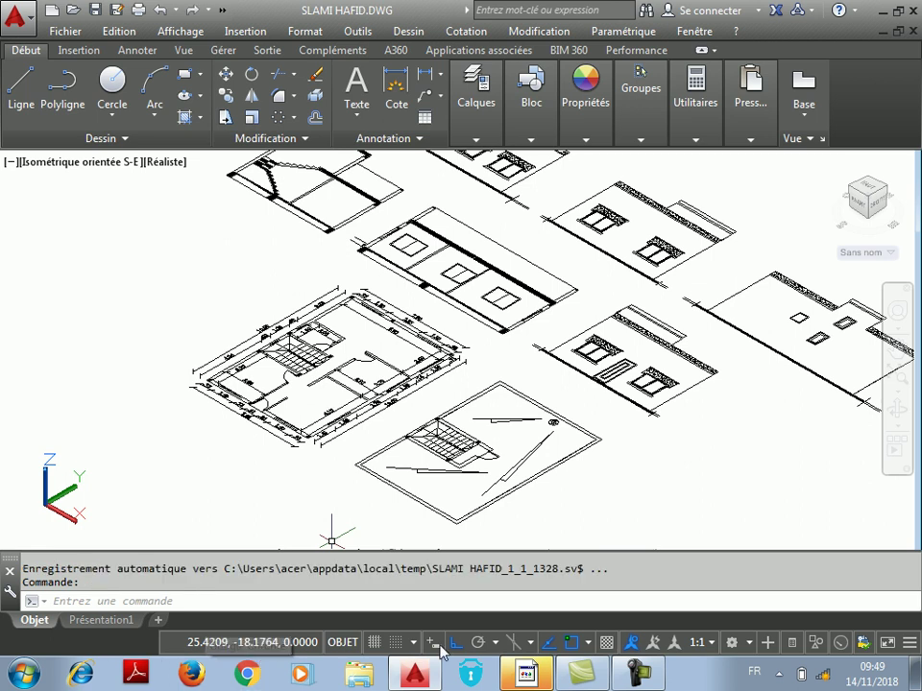
mouse_move(633, 677)
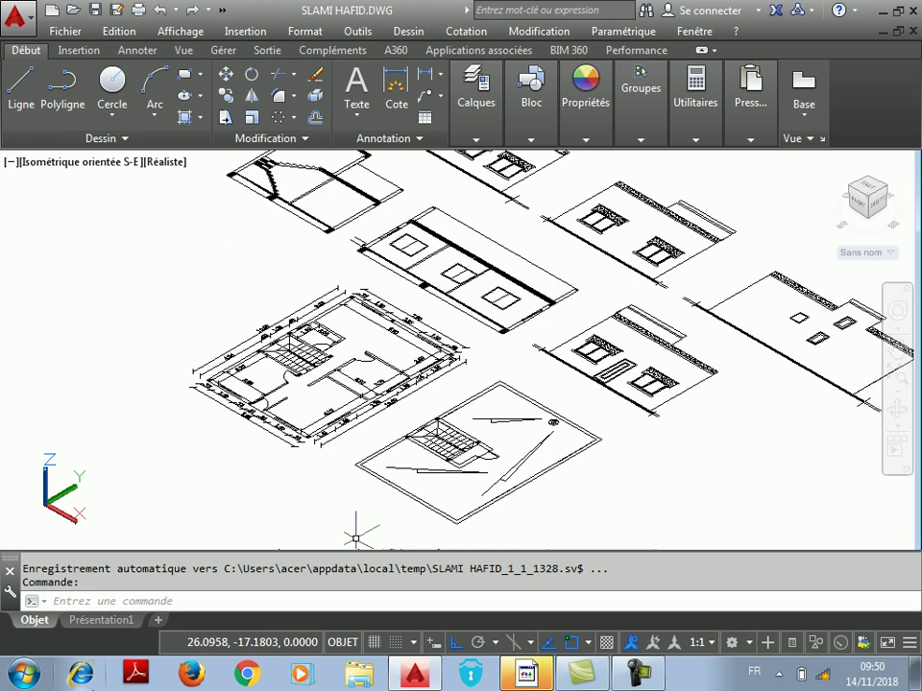
Step: Create a layer named murs and set its color to index 201
scroll(376, 370, "down", 2)
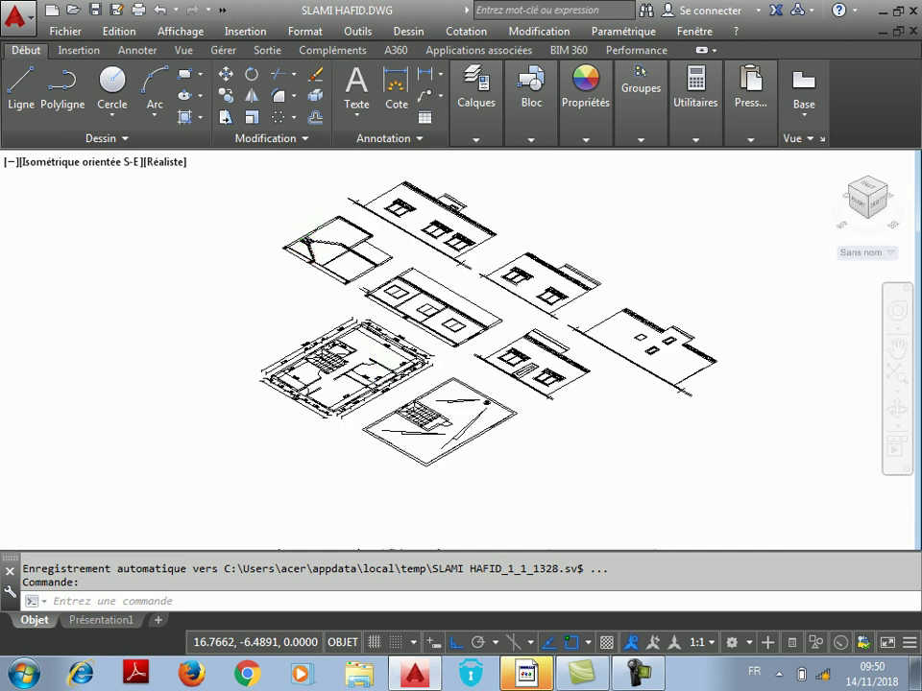
scroll(375, 370, "up", 2)
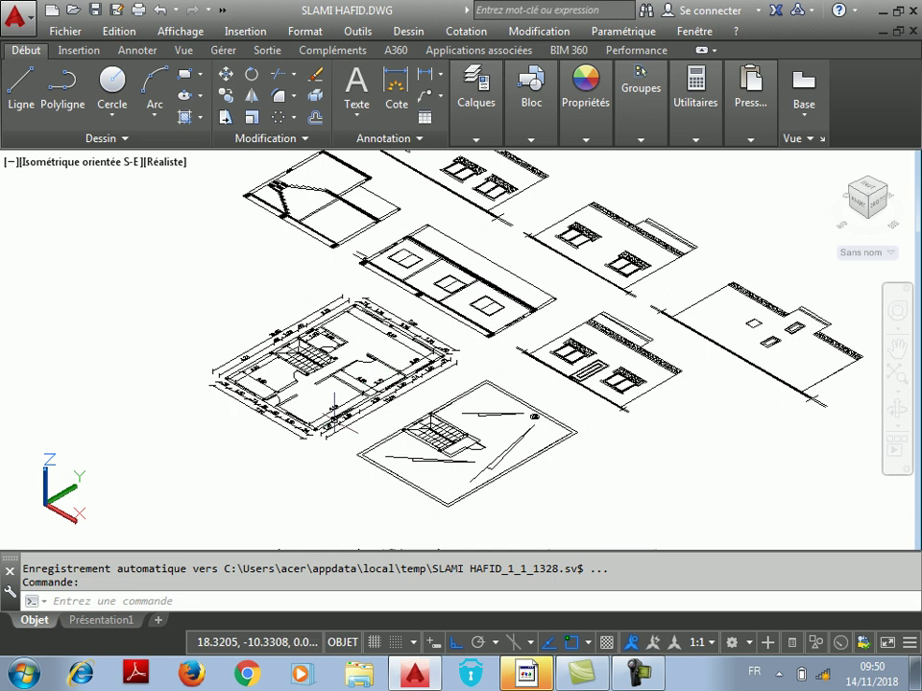
scroll(277, 444, "up", 1)
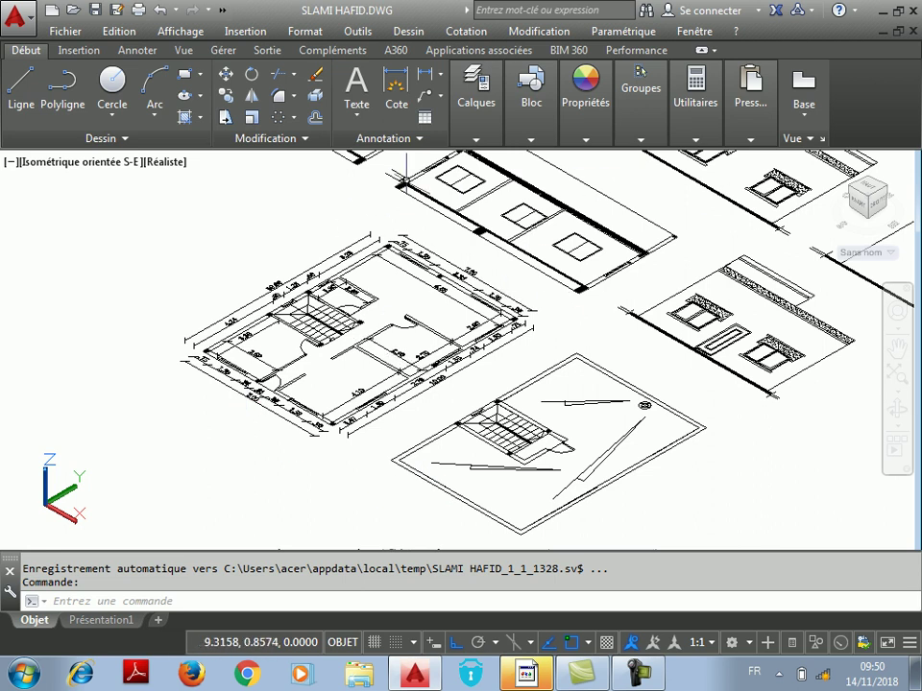
mouse_move(479, 81)
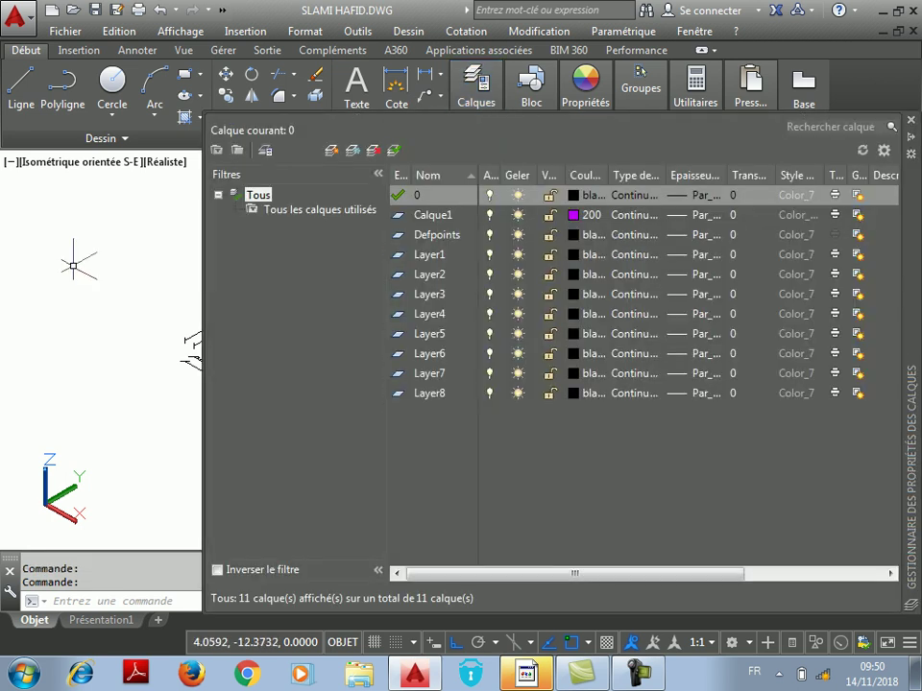
left_click(332, 150)
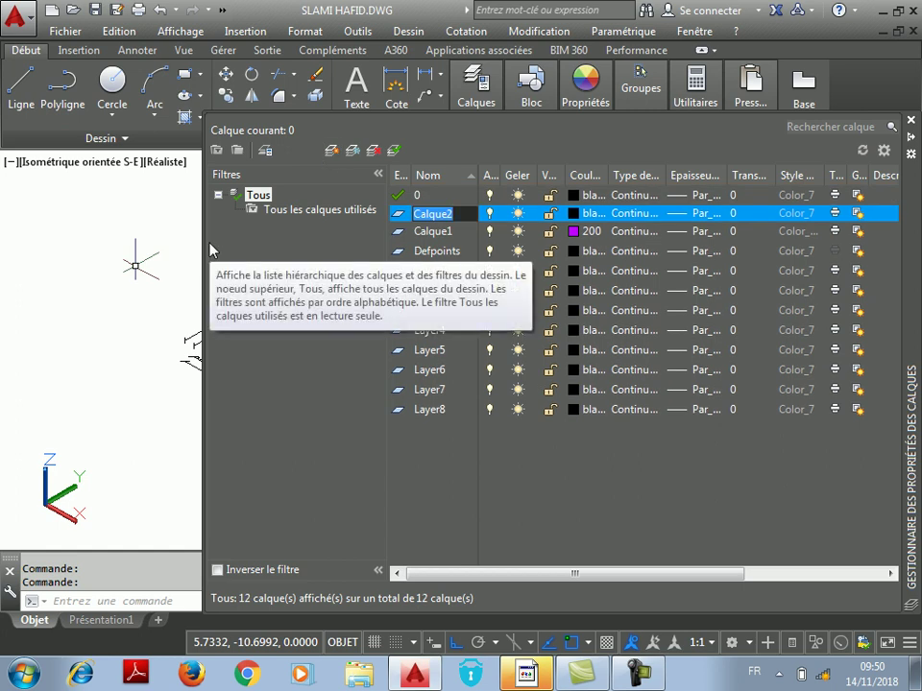
type("murs")
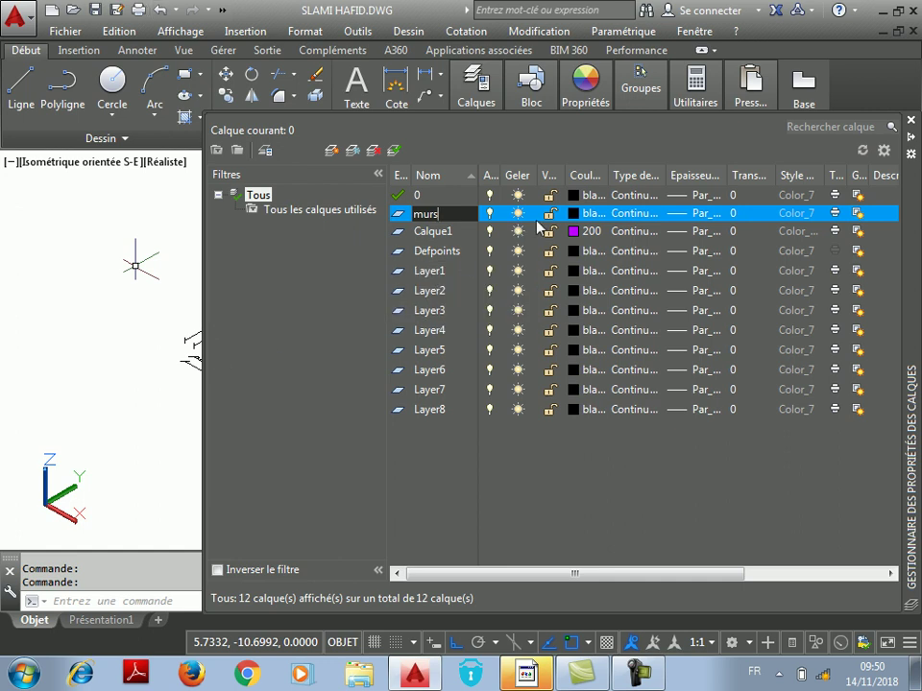
left_click(573, 213)
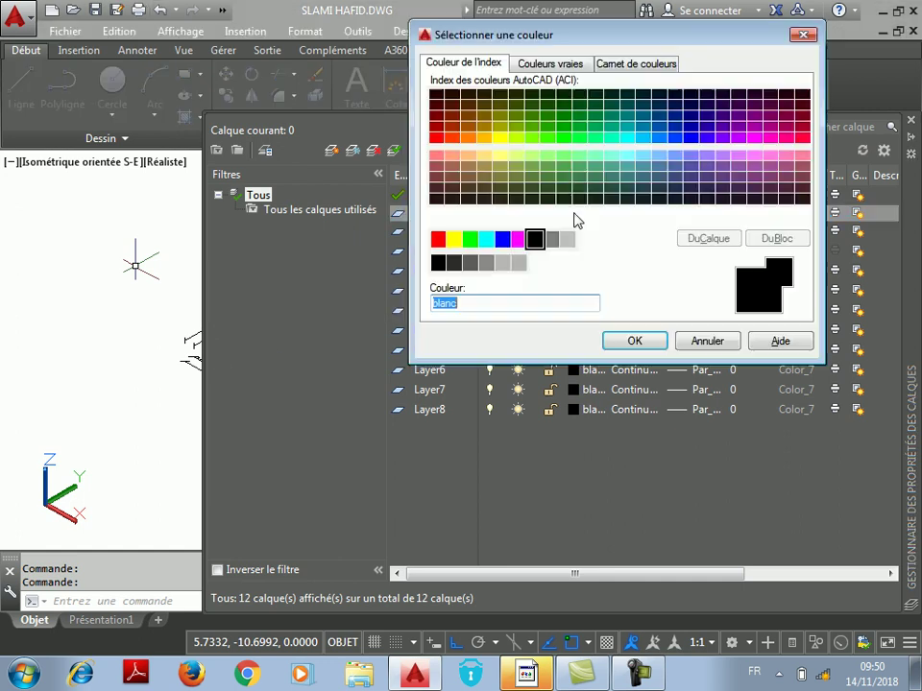
left_click(518, 240)
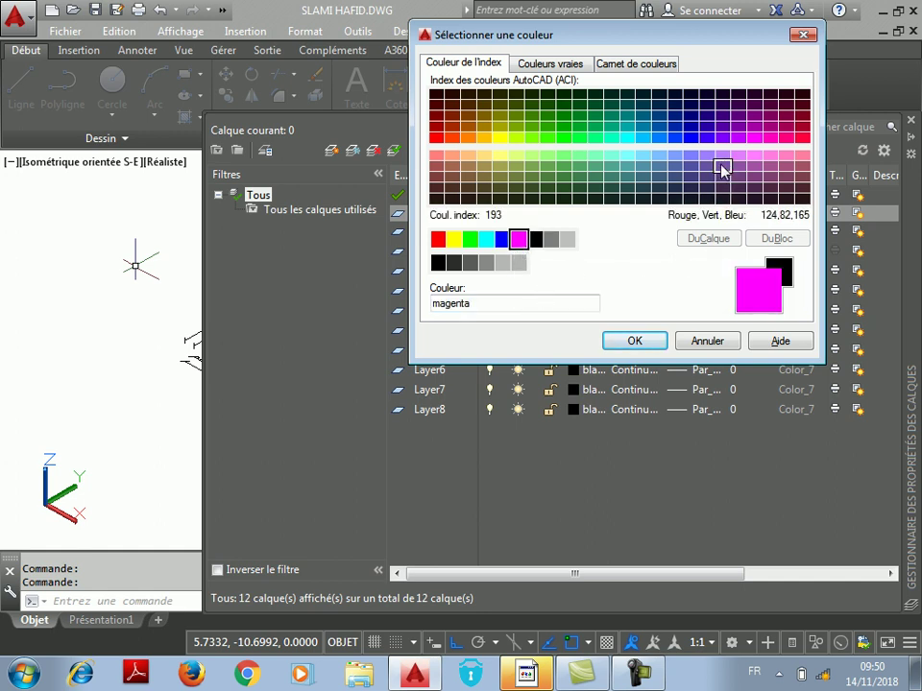
left_click(736, 153)
left_click(635, 341)
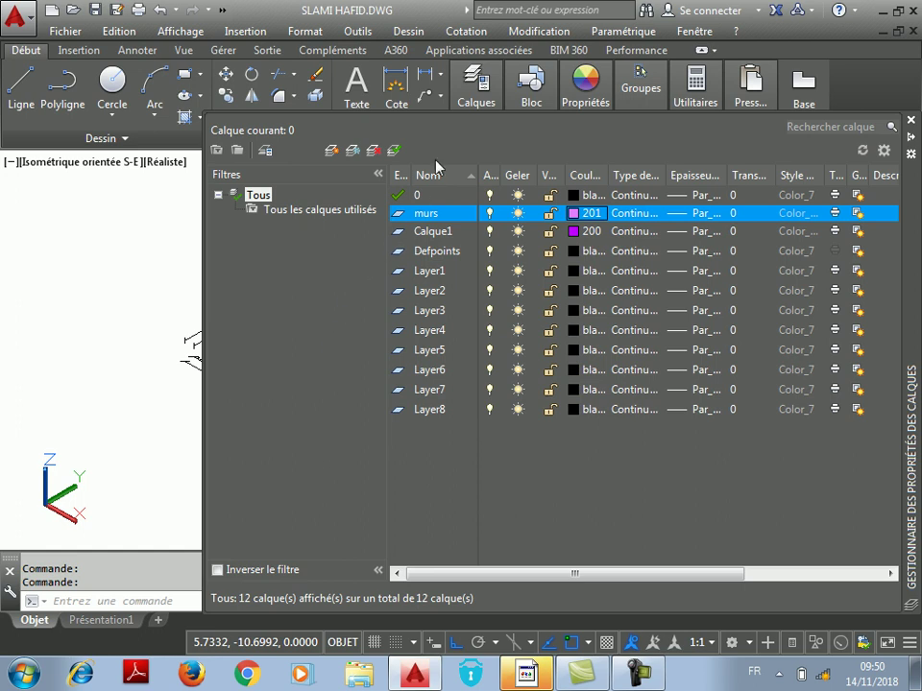
Step: Create a layer named cadres and set its color to yellow (jaune)
left_click(331, 150)
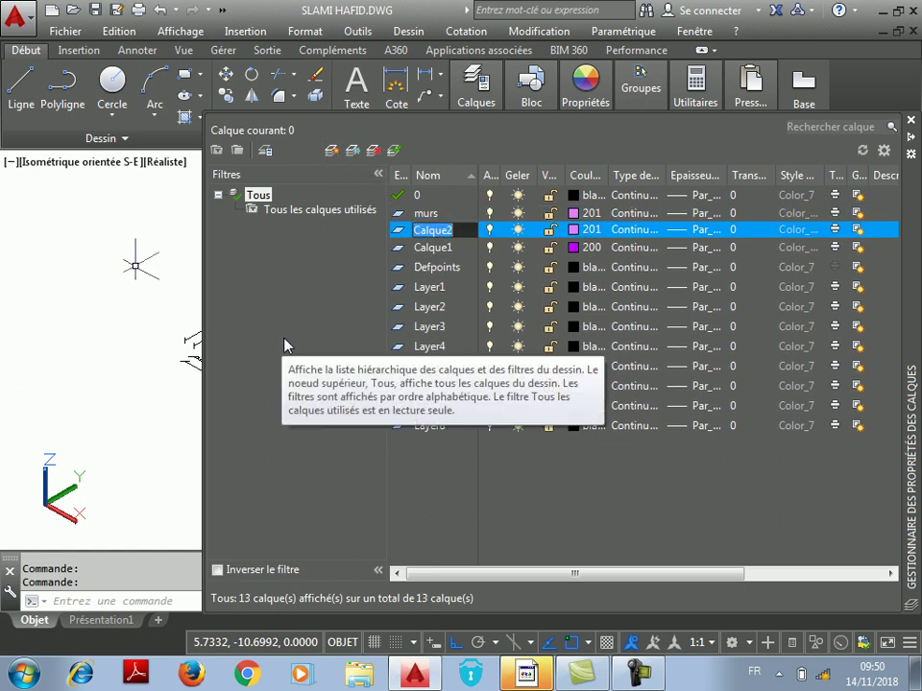
type("cadres")
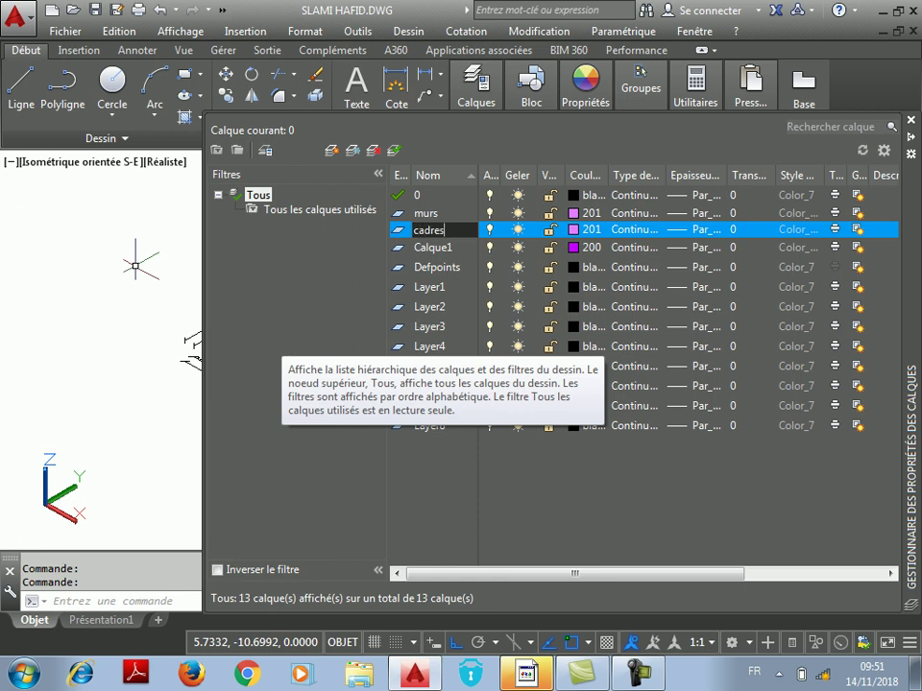
key("Return")
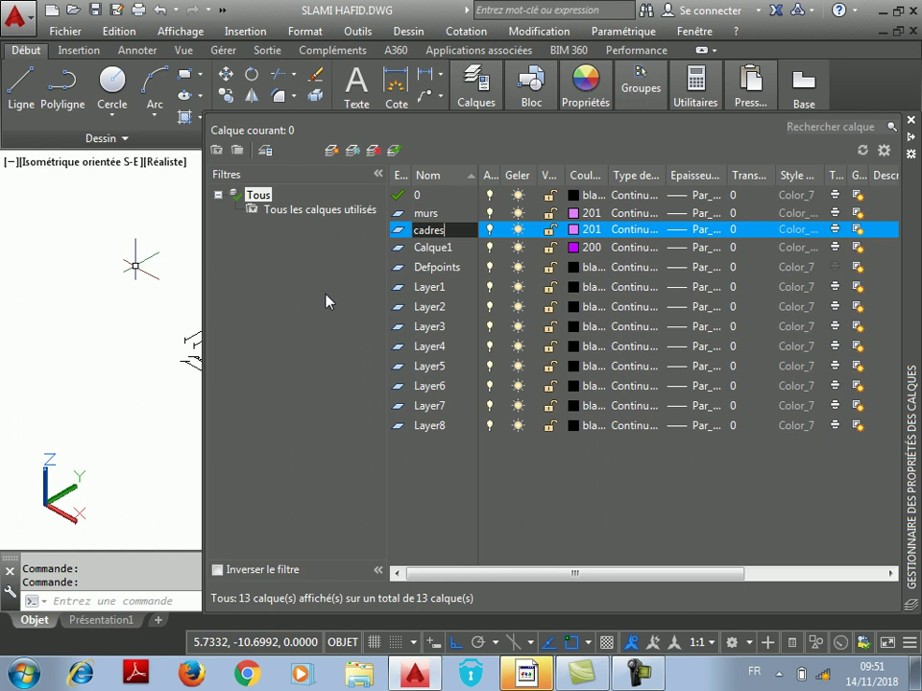
left_click(588, 229)
left_click(453, 239)
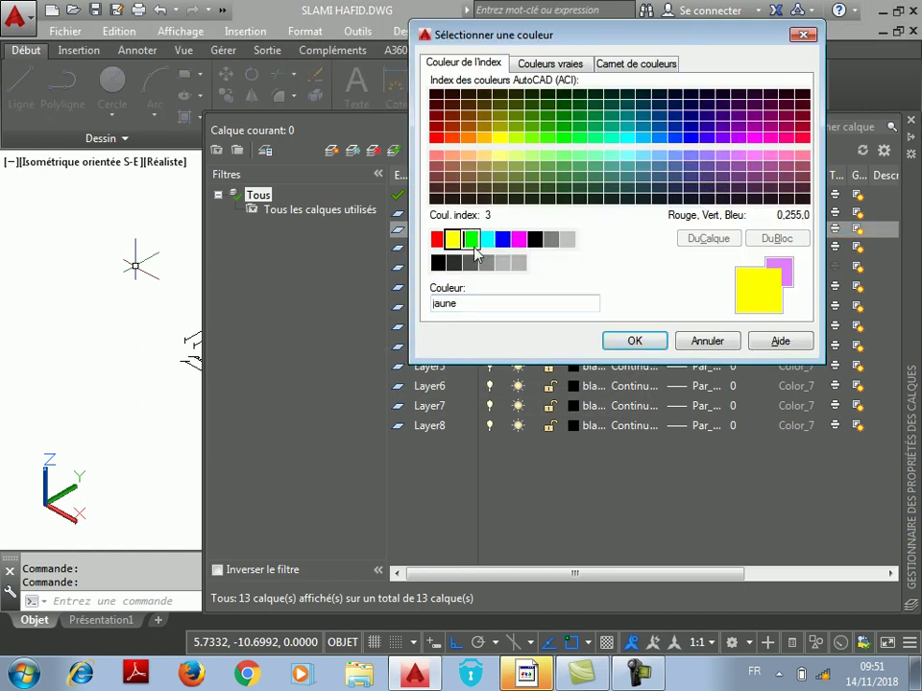
left_click(634, 341)
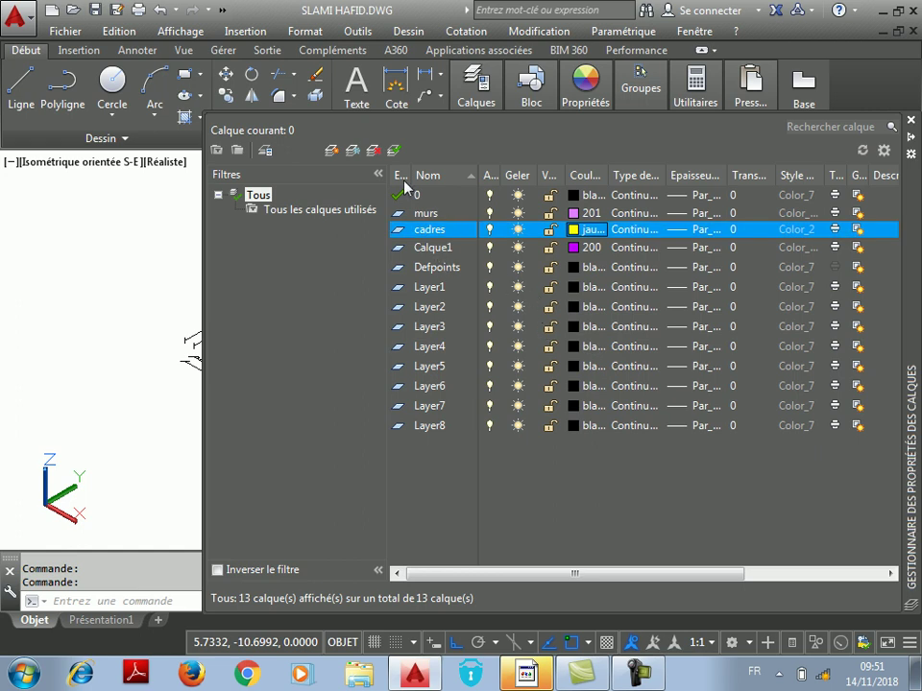
Step: Create a layer named portes_et_fenetres and set its color to red (rouge)
left_click(331, 151)
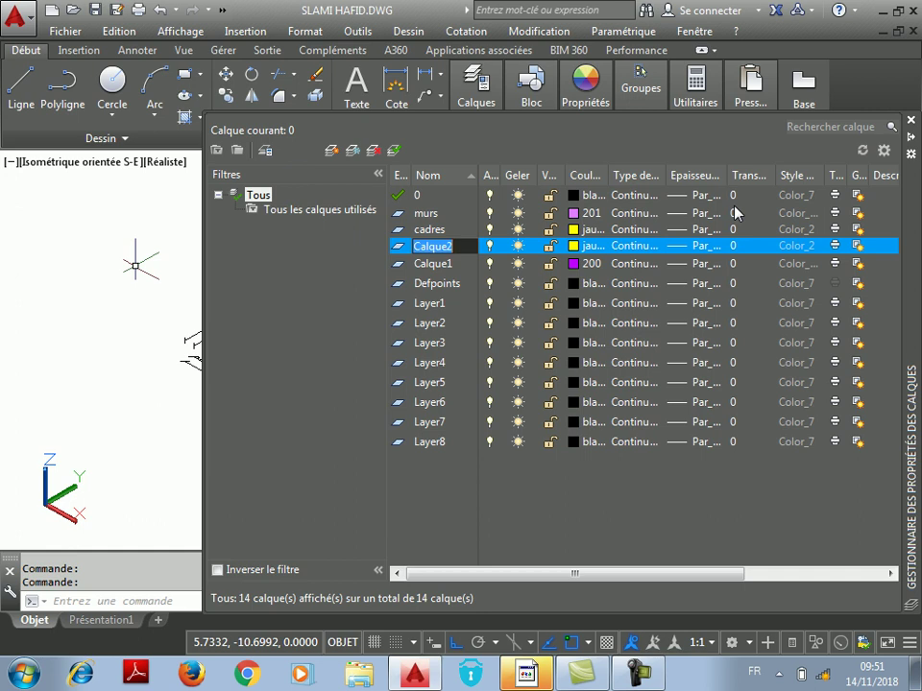
type("p")
type("orte")
type("s_")
type("et_")
type("fenet")
type("res")
left_click(438, 264)
left_click(440, 250)
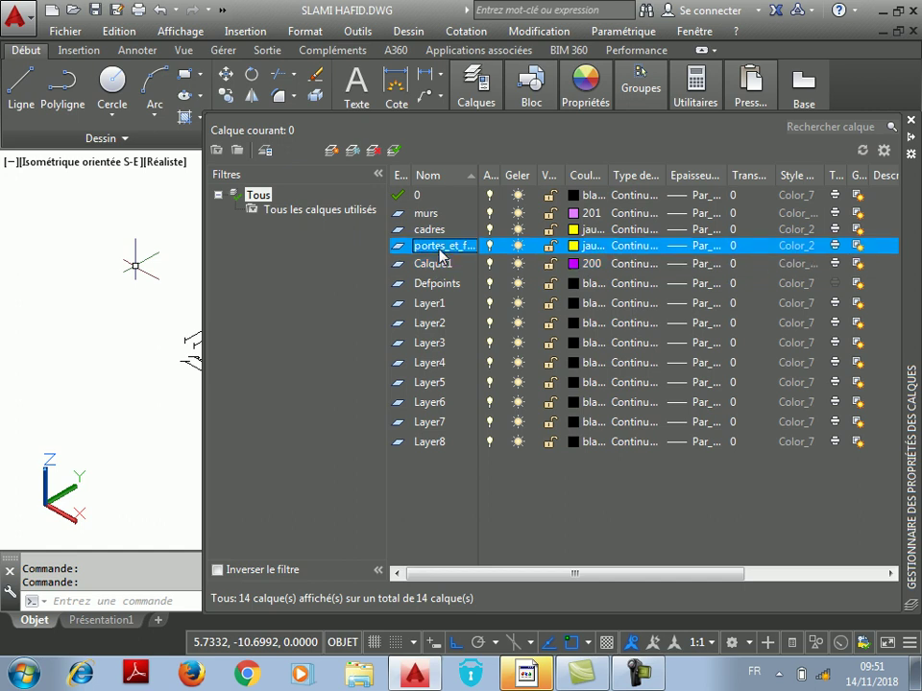
left_click(579, 252)
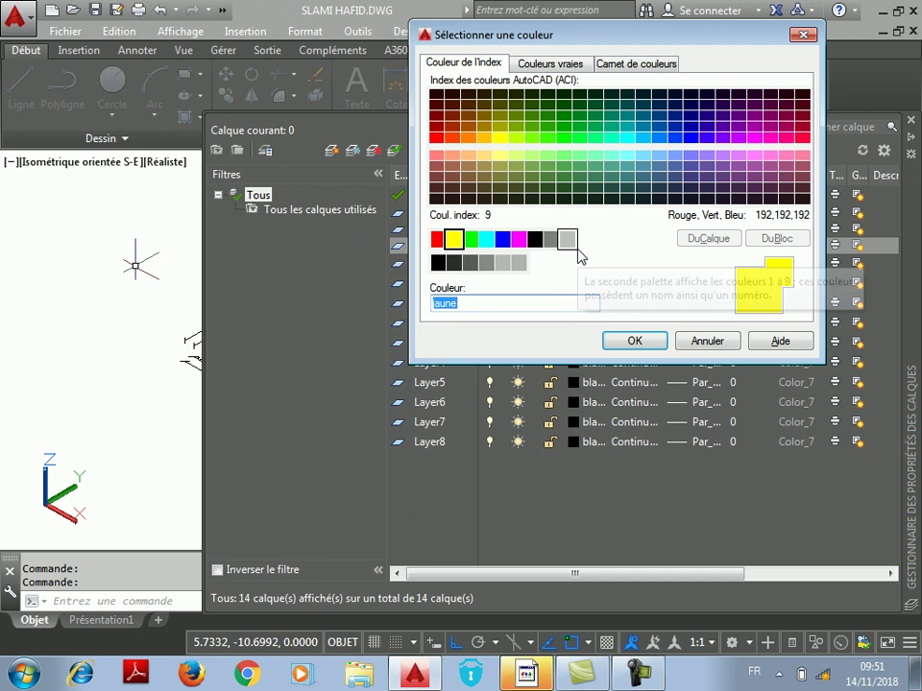
left_click(436, 239)
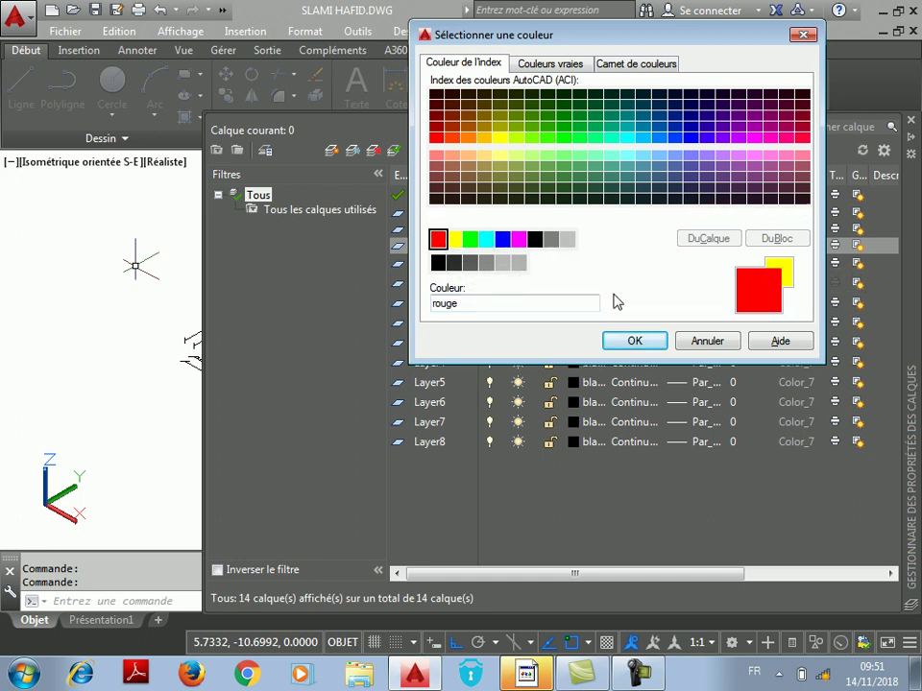
left_click(634, 341)
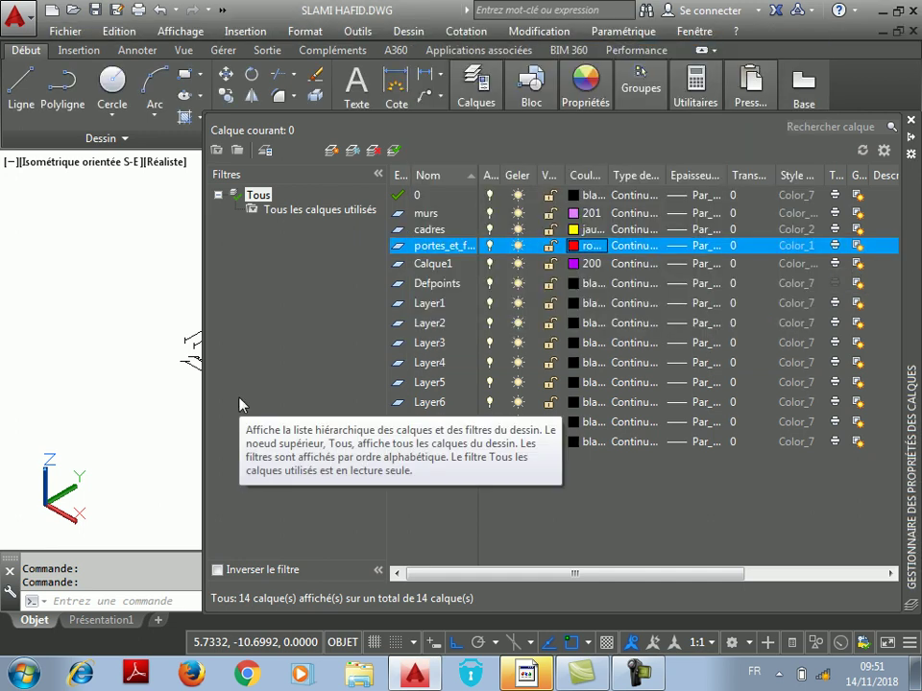
Step: Create a layer named vitrages and set its color to cyan
left_click(331, 150)
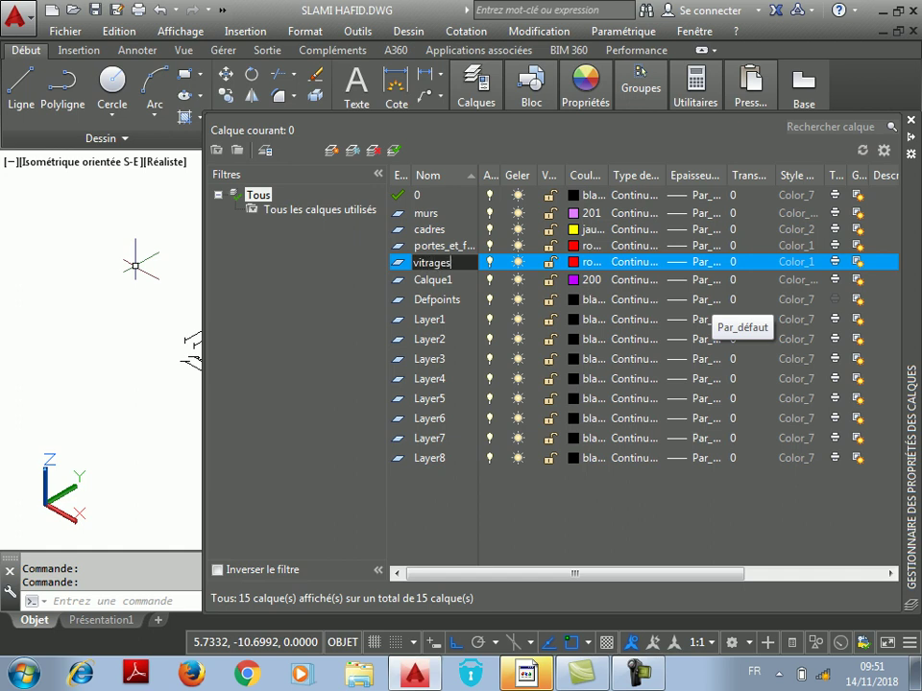
left_click(572, 261)
left_click(489, 244)
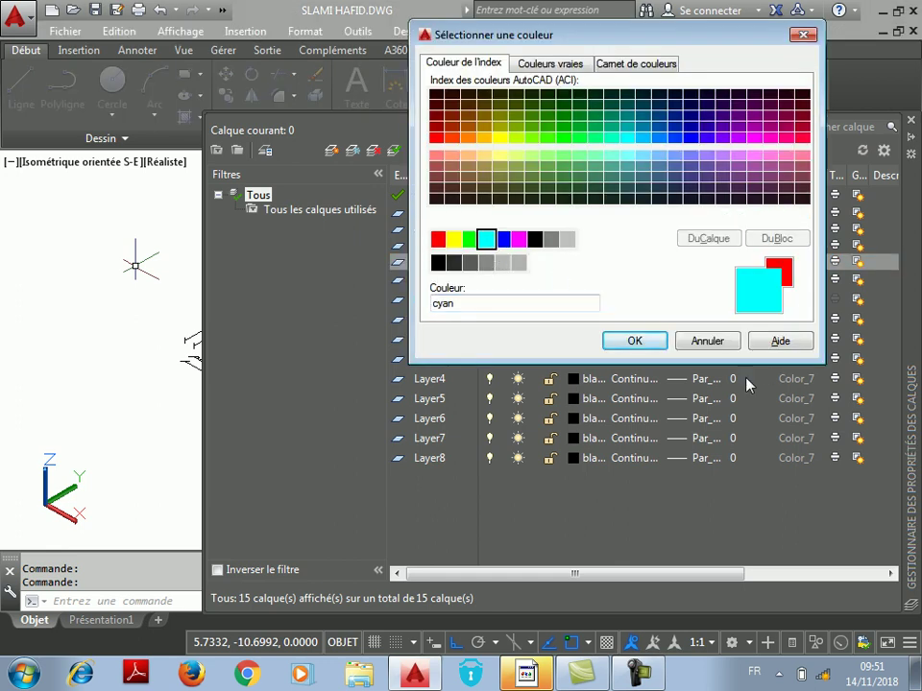
left_click(634, 341)
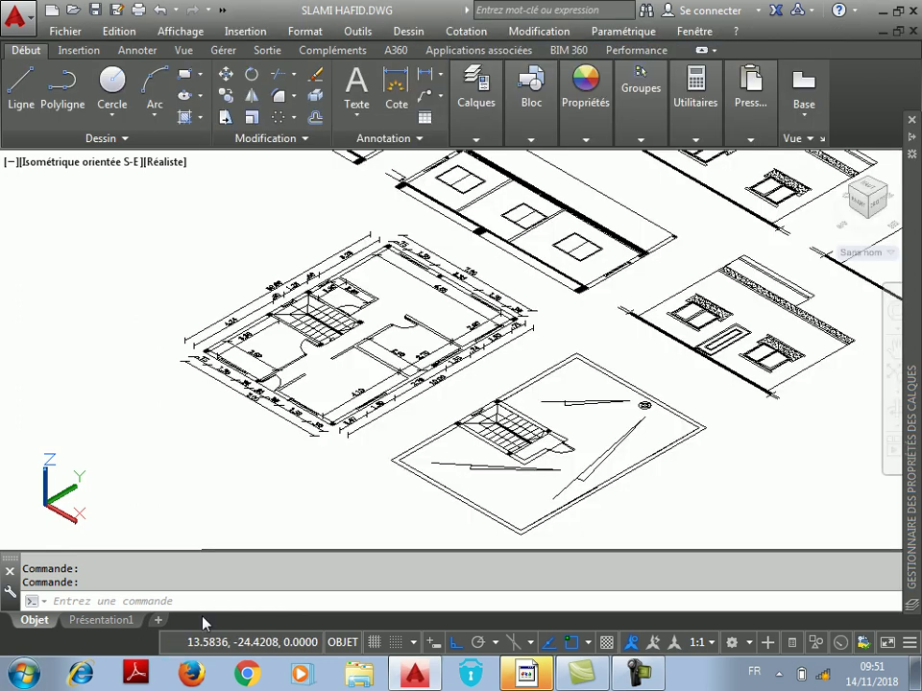
Step: Make the murs layer current in the layer properties manager and close the manager
left_click(483, 102)
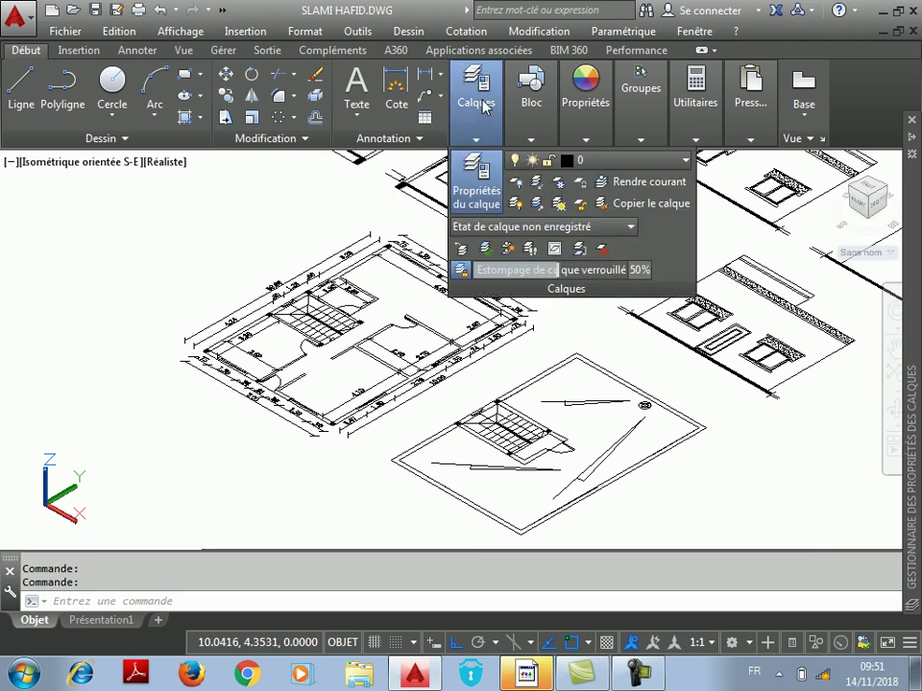
left_click(485, 172)
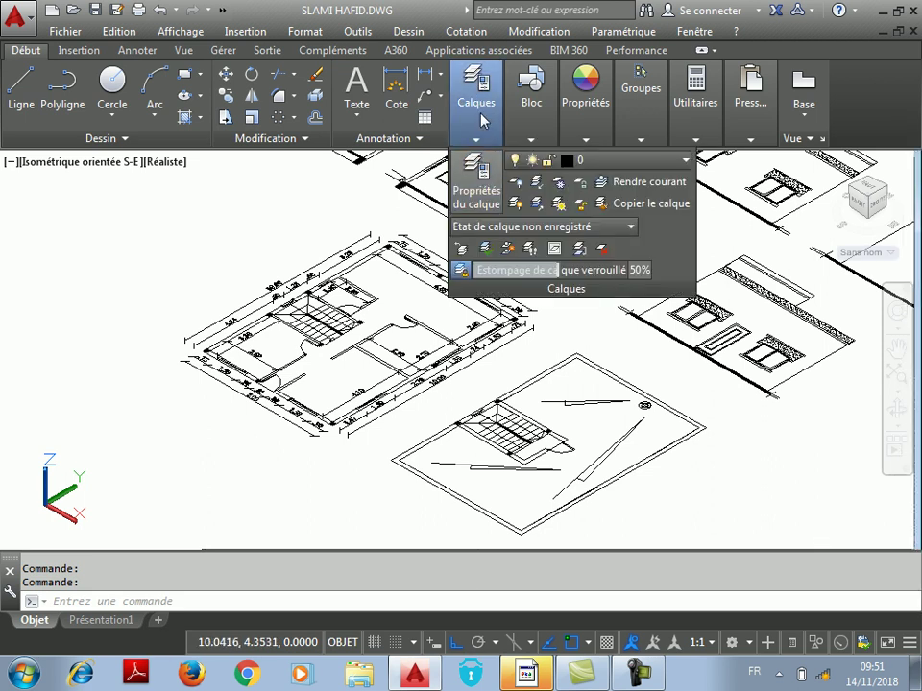
left_click(478, 173)
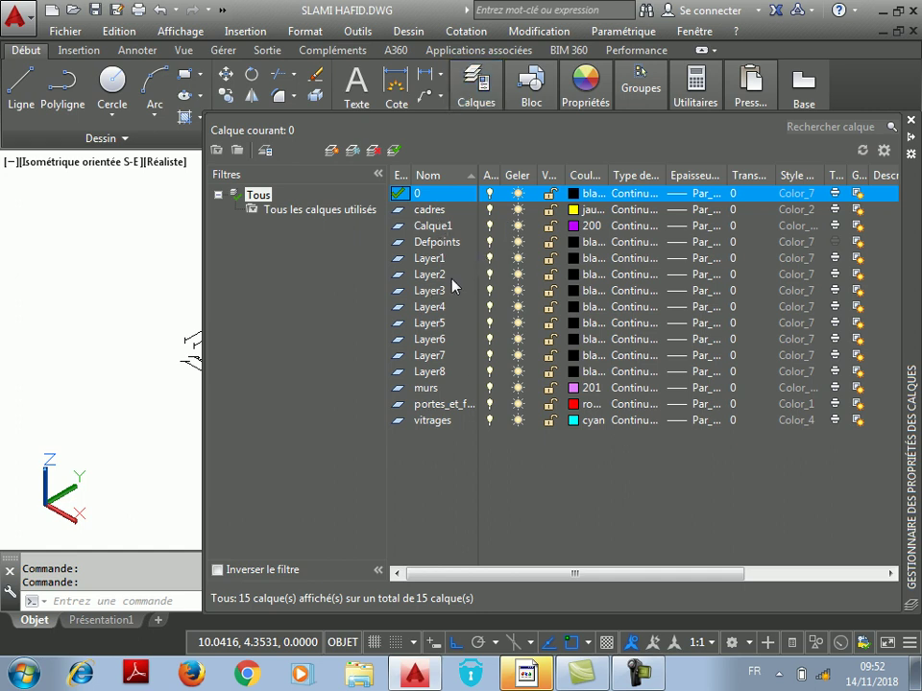
double_click(437, 389)
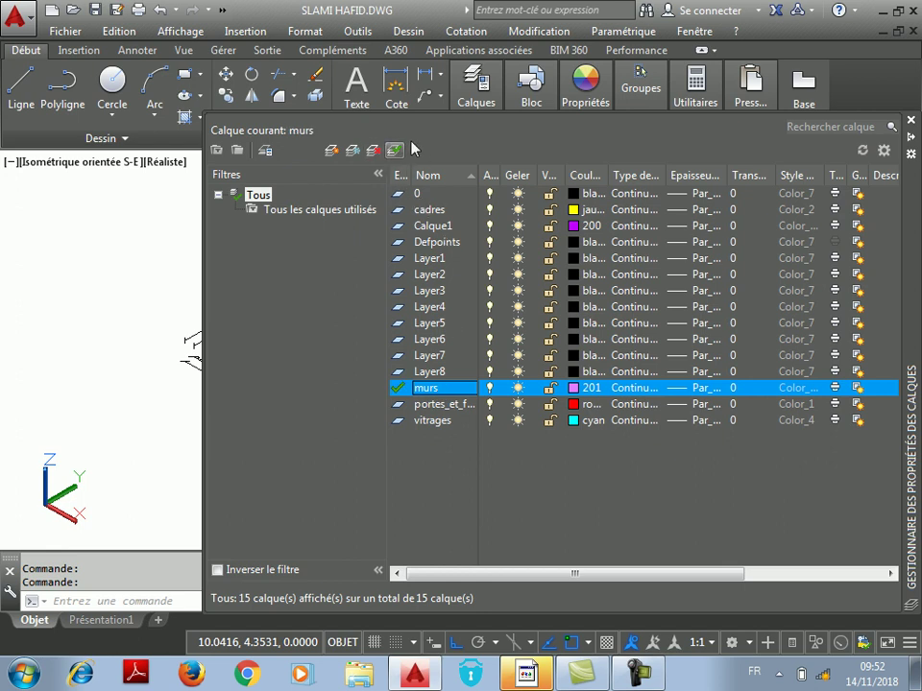
left_click(908, 125)
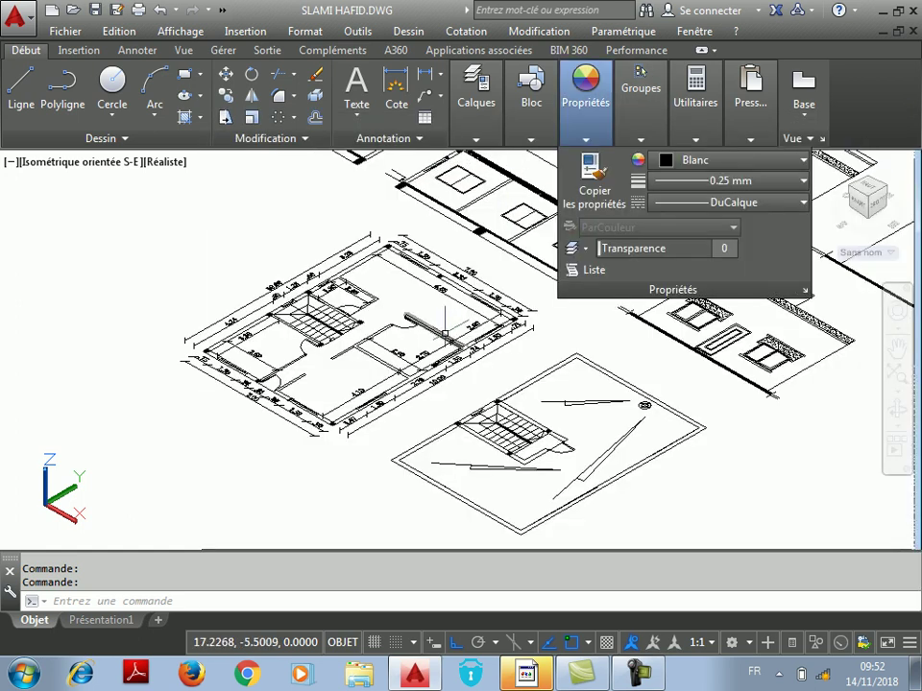
mouse_move(475, 144)
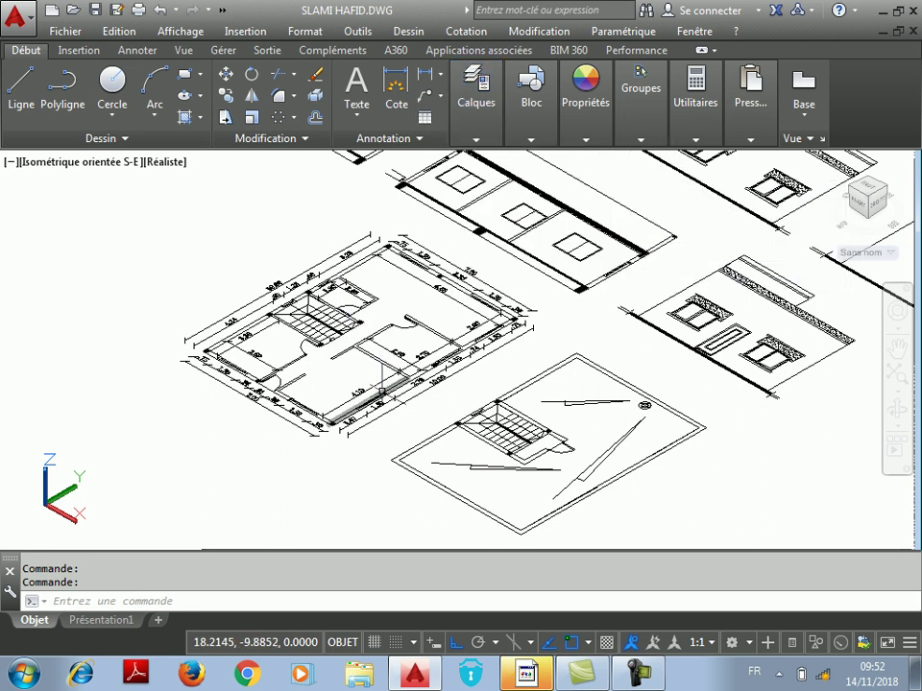
Step: Start a polyline at the outer jamb of the 1.50 window beside the .75 dimension and run it to the house's outer corner
scroll(382, 388, "down", 1)
scroll(384, 384, "up", 1)
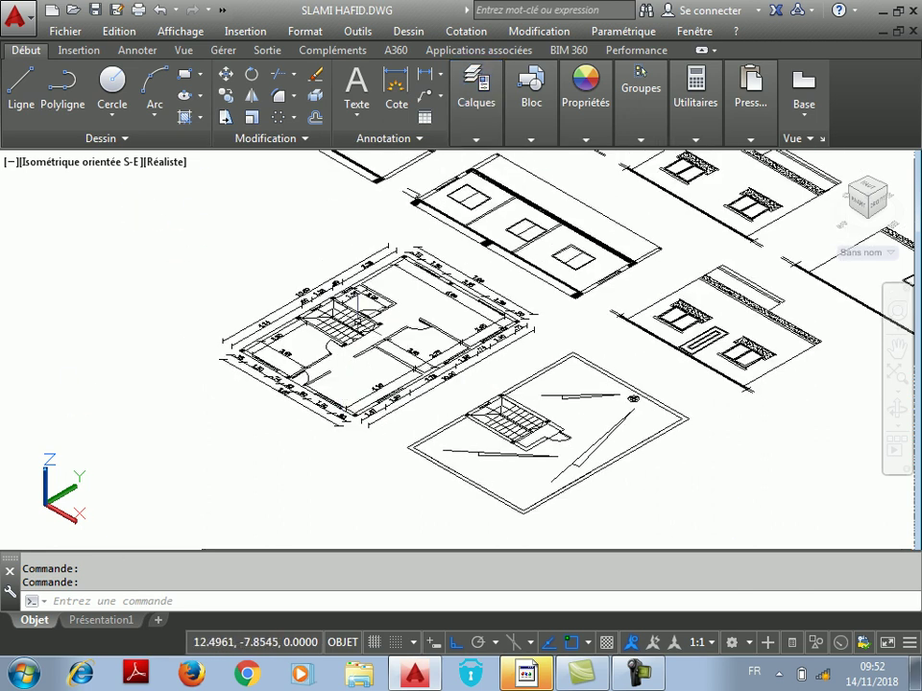
scroll(308, 259, "up", 6)
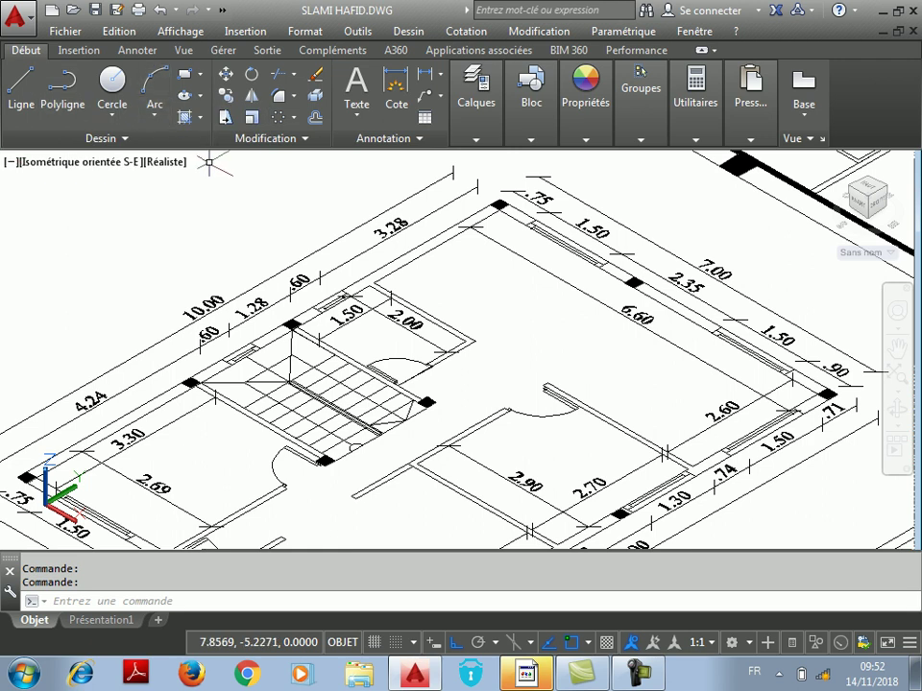
scroll(353, 227, "down", 2)
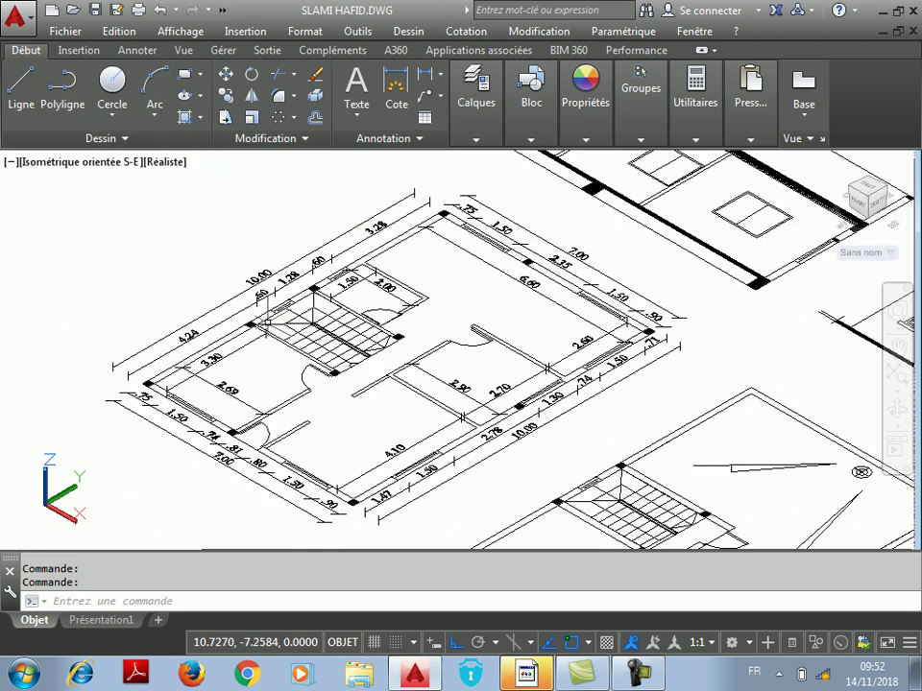
scroll(236, 410, "up", 2)
left_click(68, 88)
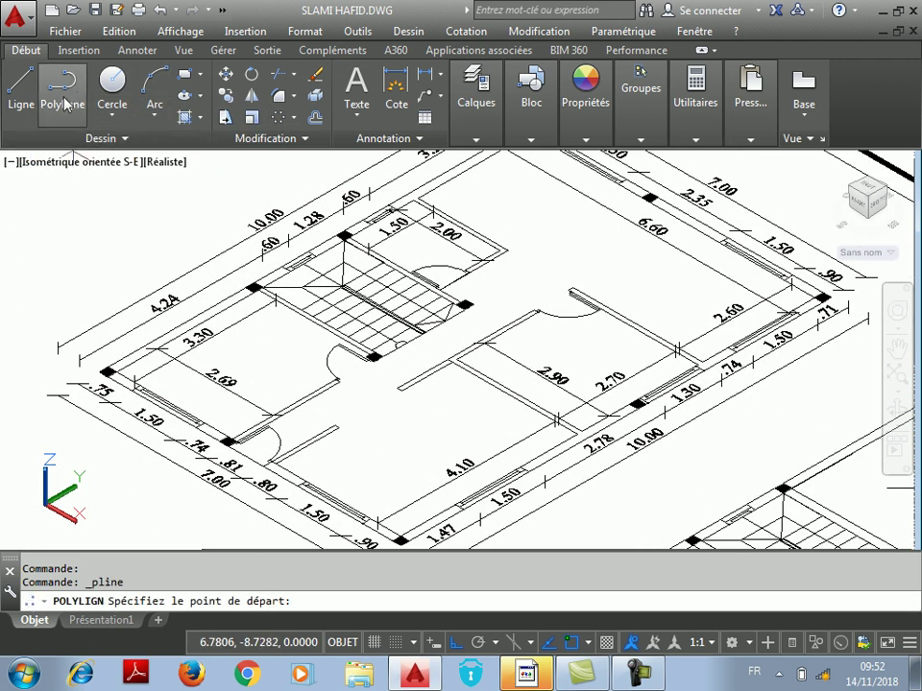
scroll(85, 379, "up", 4)
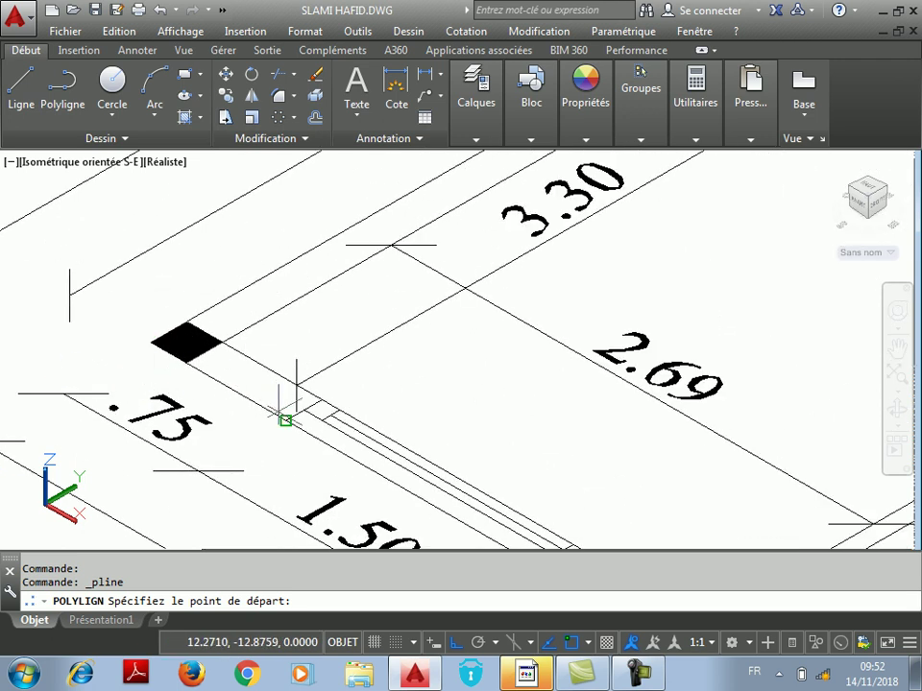
left_click(285, 418)
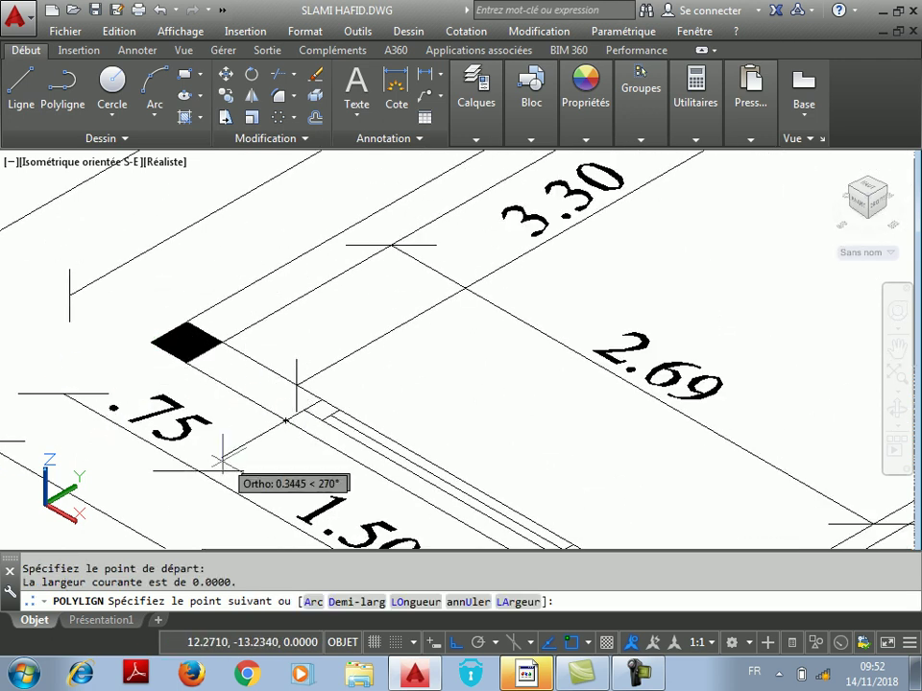
scroll(243, 433, "down", 5)
scroll(232, 463, "up", 5)
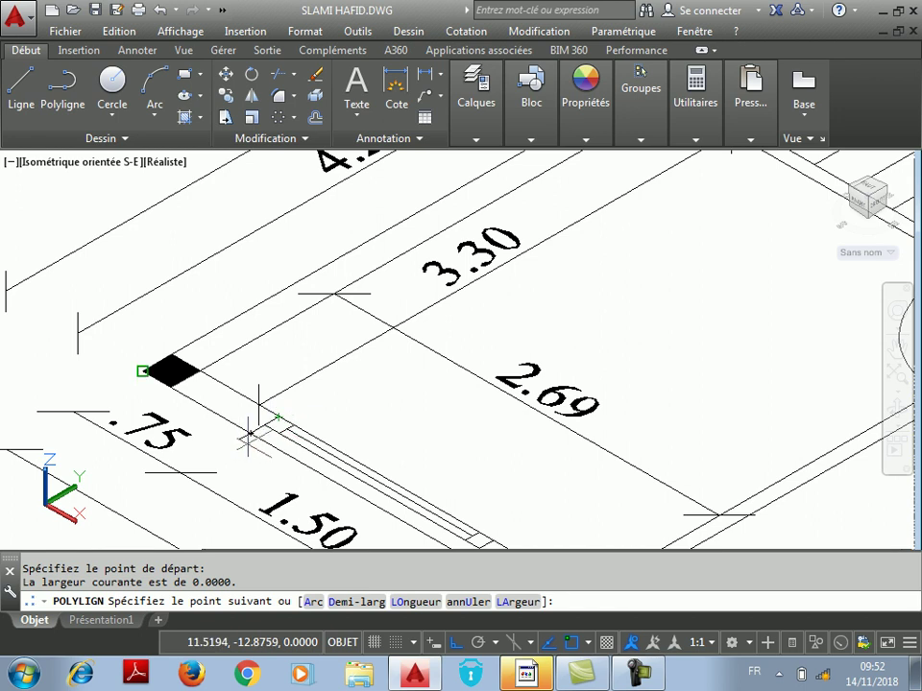
left_click(142, 370)
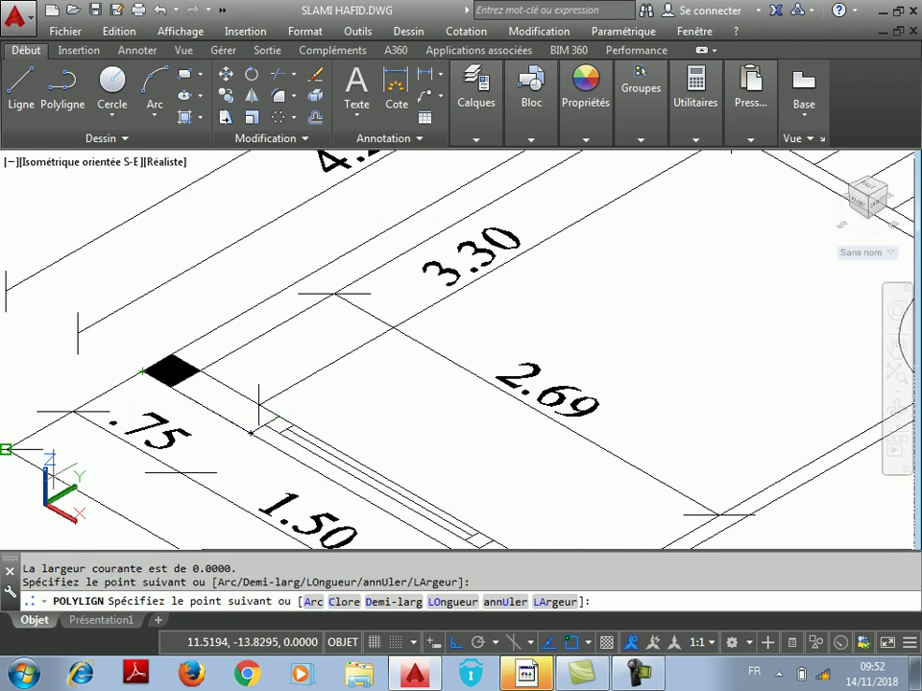
Step: Continue the polyline along the outer face of the 4.24 wall to the stair window's jamb and across the wall thickness
scroll(153, 394, "down", 4)
scroll(348, 275, "up", 4)
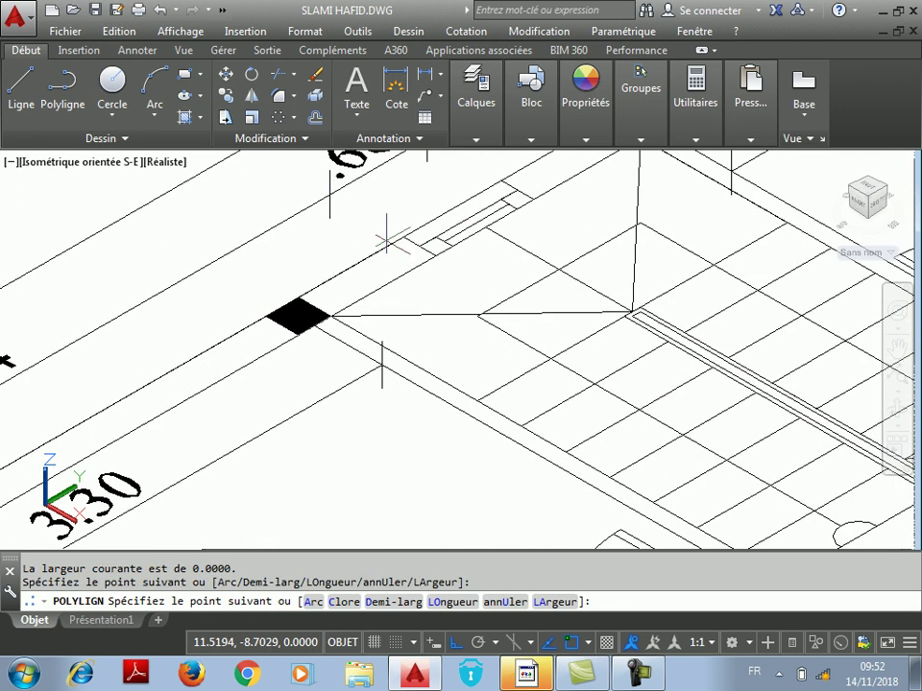
left_click(404, 236)
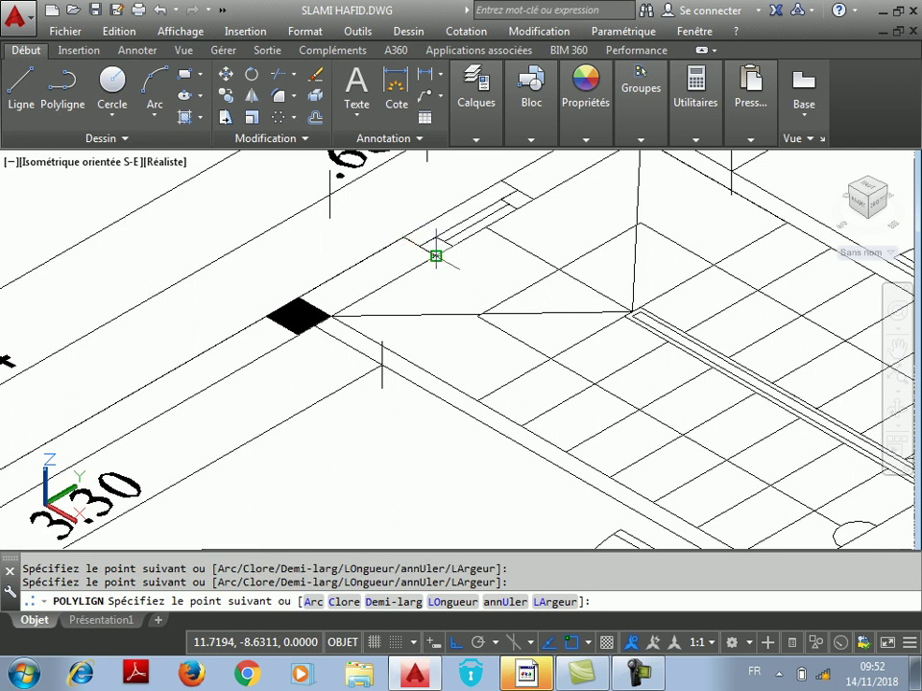
left_click(436, 256)
Step: Trace the wall's inner face back around the corner to the 1.50 window's inner jamb, close the polyline and select it
scroll(436, 256, "down", 2)
scroll(398, 273, "down", 2)
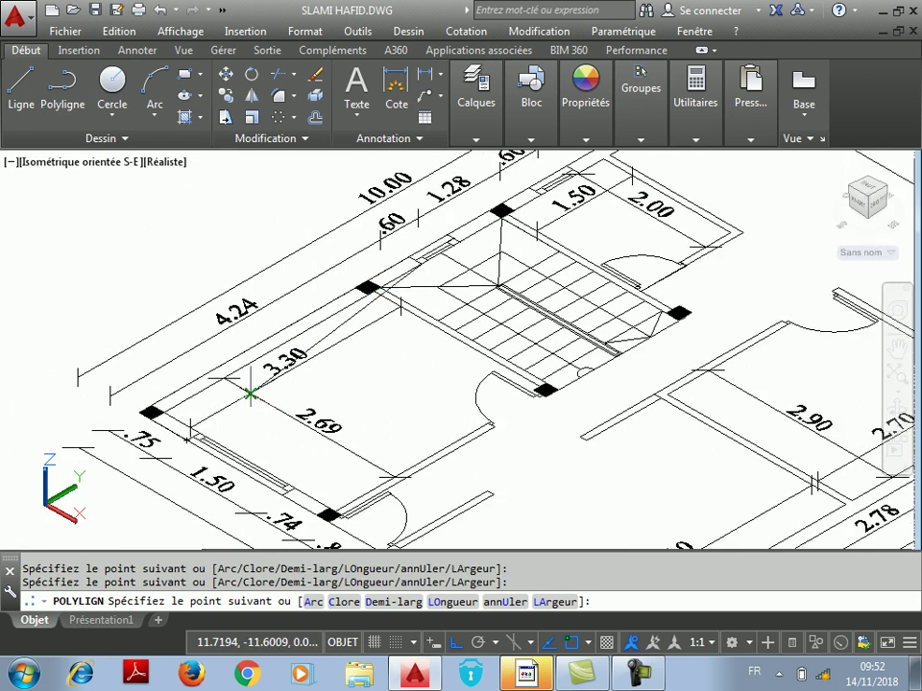
scroll(171, 427, "up", 3)
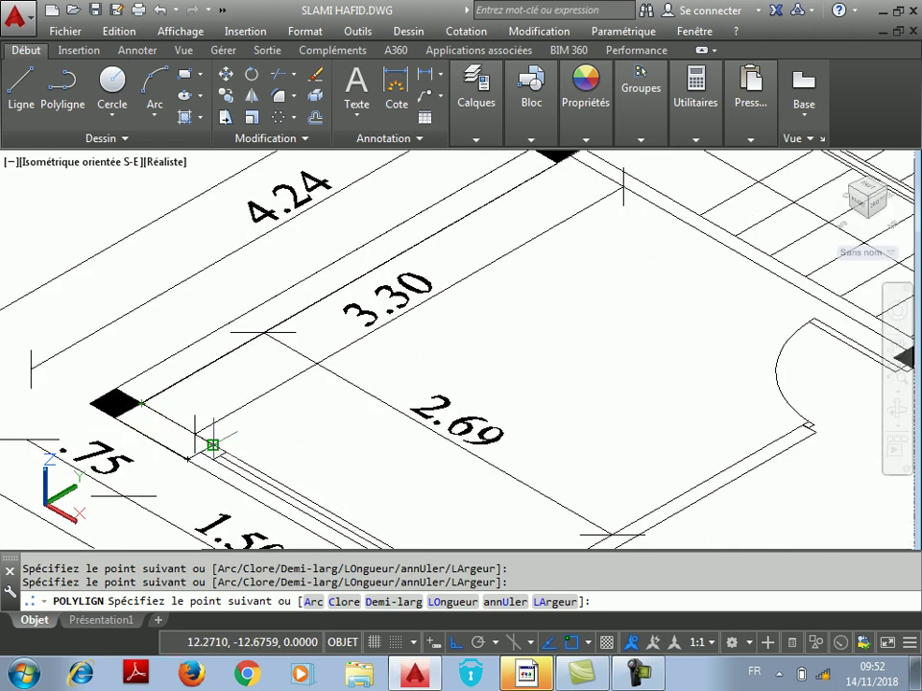
right_click(197, 401)
left_click(236, 171)
scroll(184, 491, "down", 2)
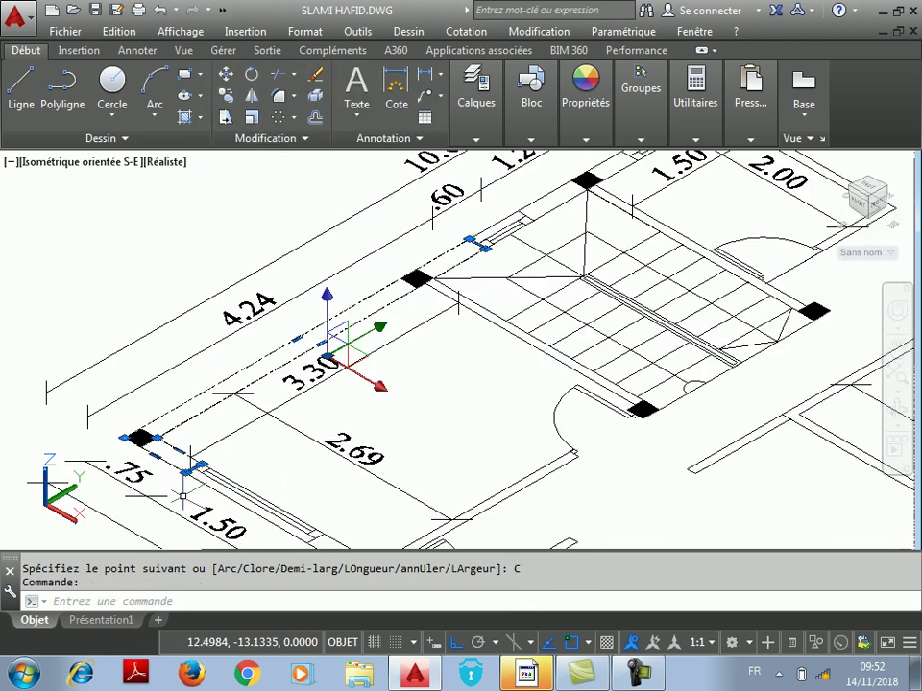
Step: Check the layer assigned to the traced wall outline and review the layer properties
left_click(496, 133)
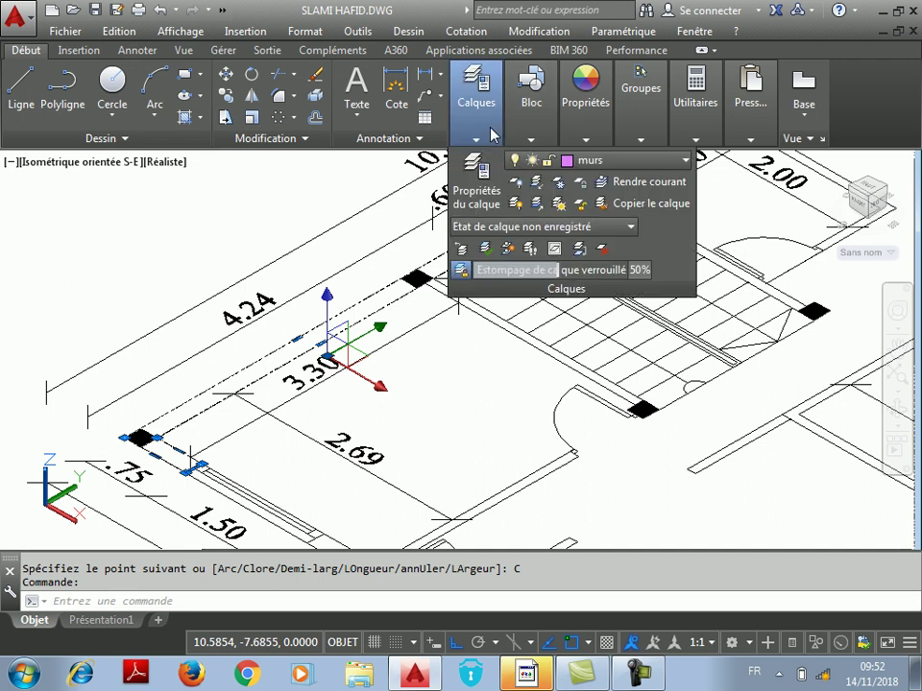
key("Escape")
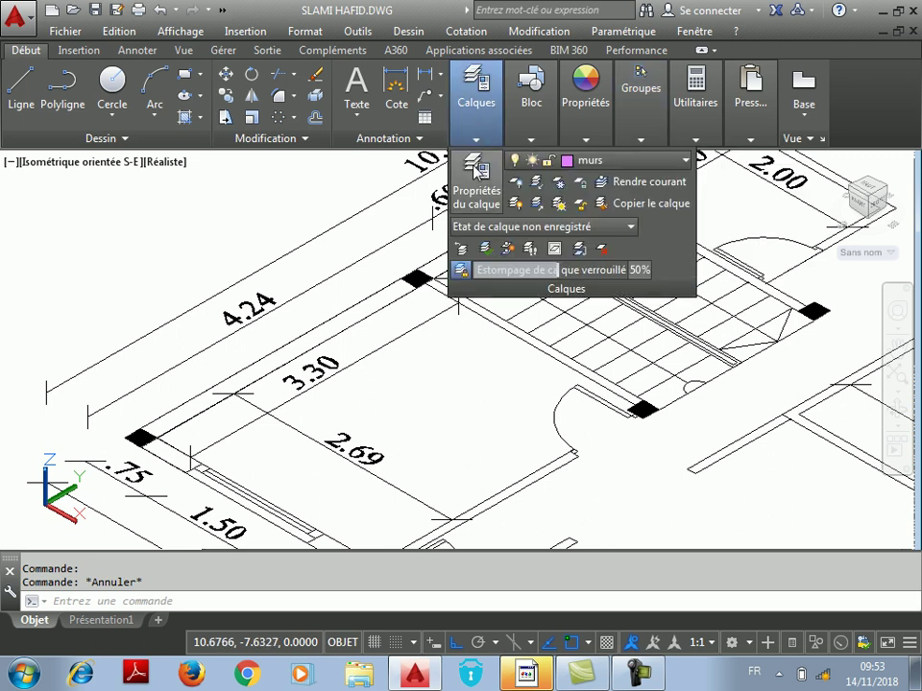
left_click(475, 170)
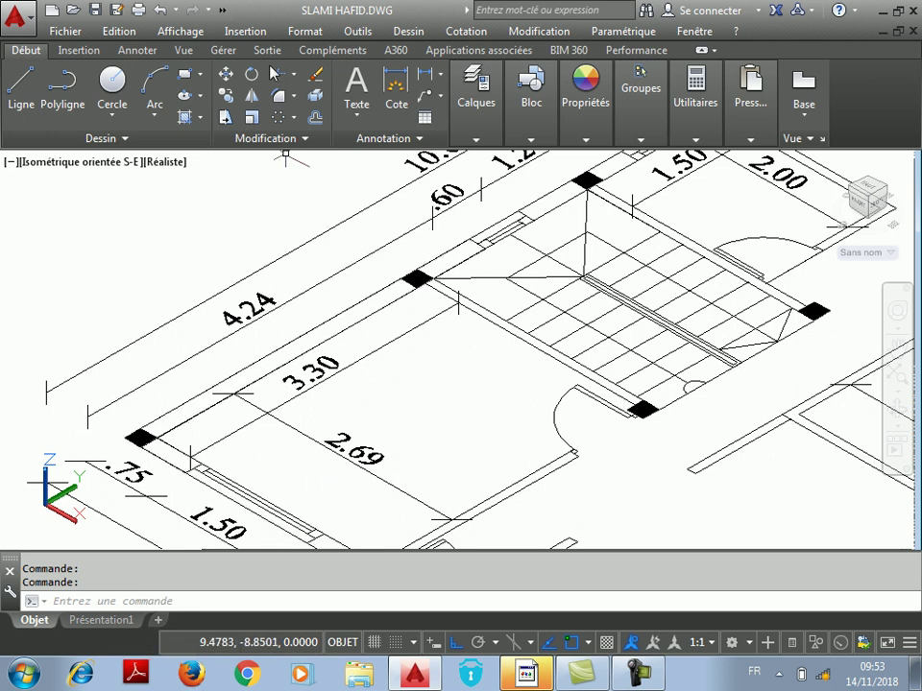
Step: Extrude the closed wall polyline to a height of 3.2
left_click(399, 33)
mouse_move(461, 53)
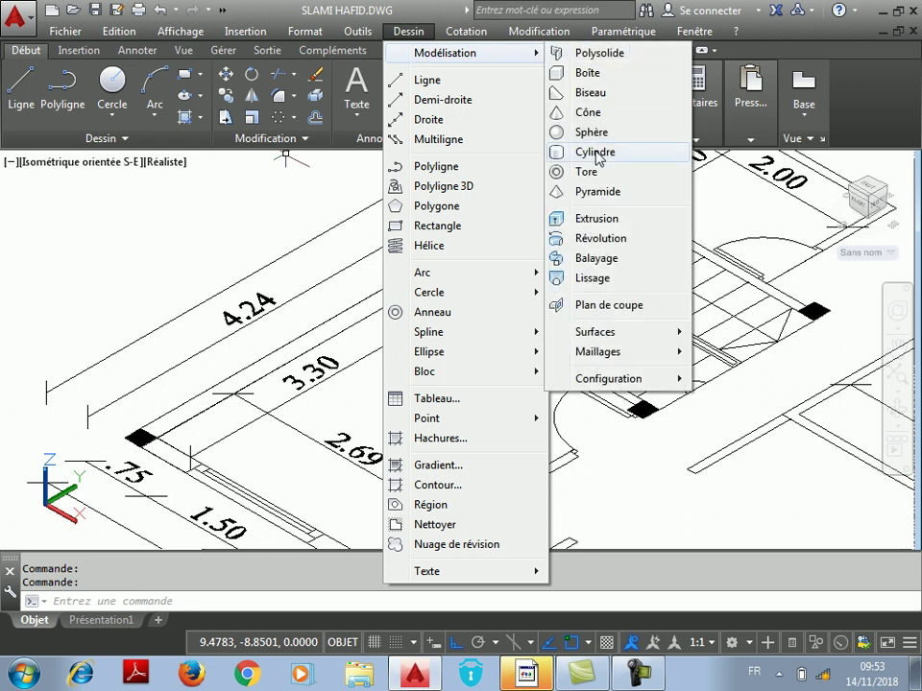
left_click(596, 219)
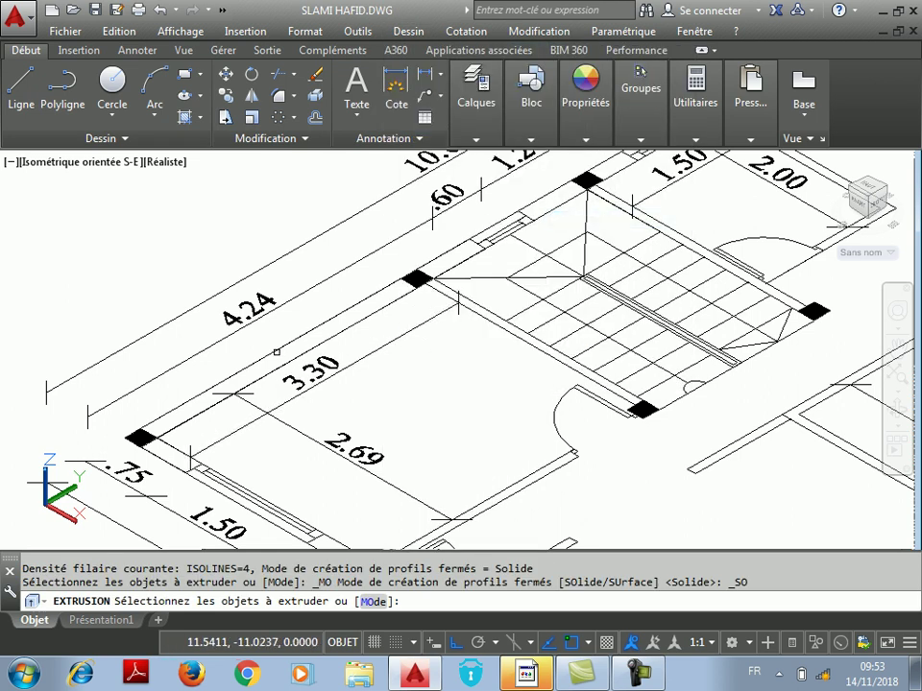
left_click(277, 354)
right_click(275, 355)
left_click(300, 363)
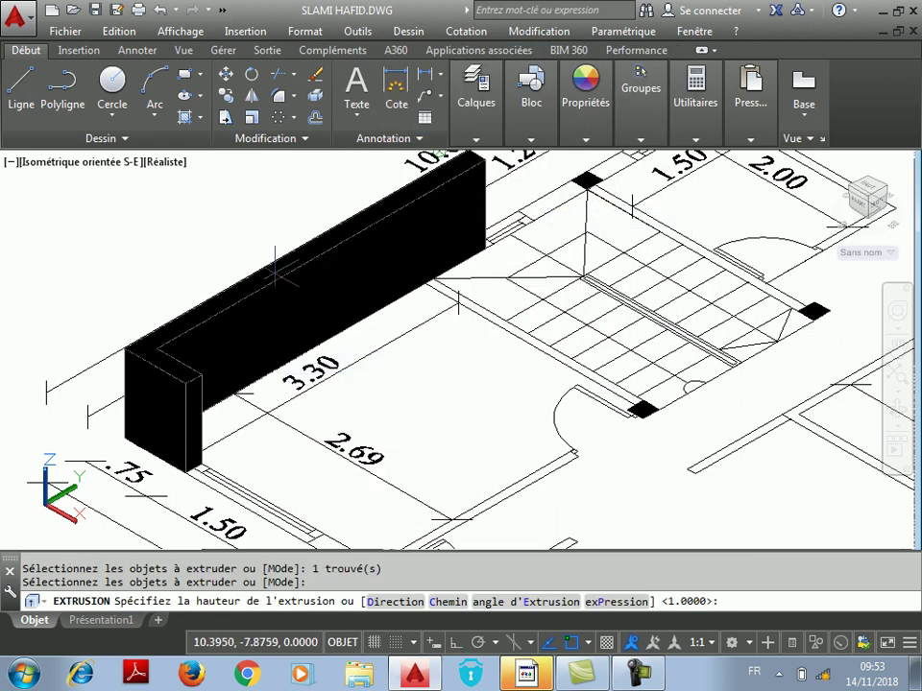
scroll(278, 278, "down", 5)
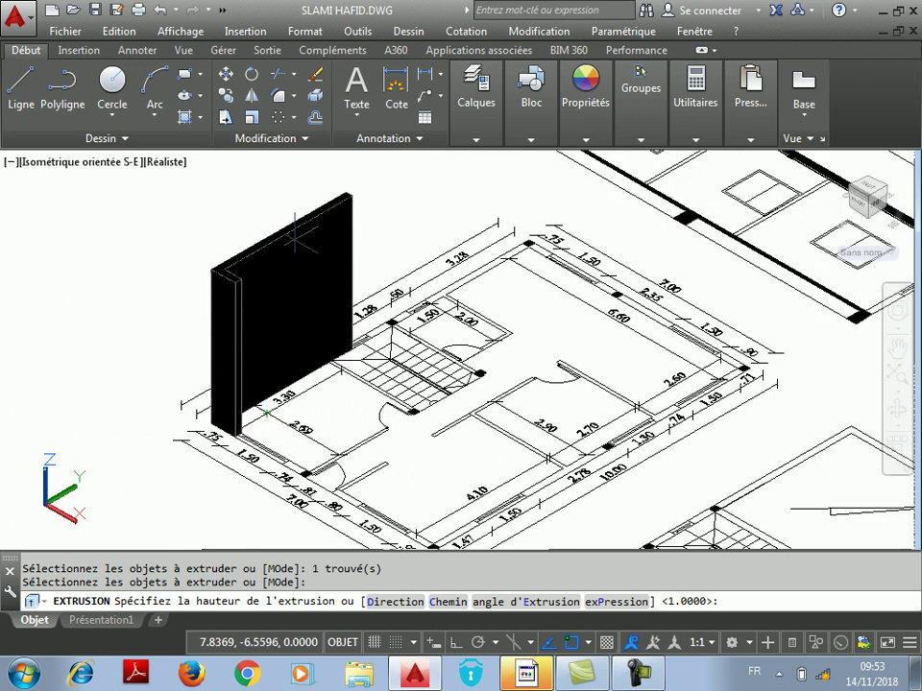
scroll(242, 402, "down", 2)
scroll(238, 405, "down", 2)
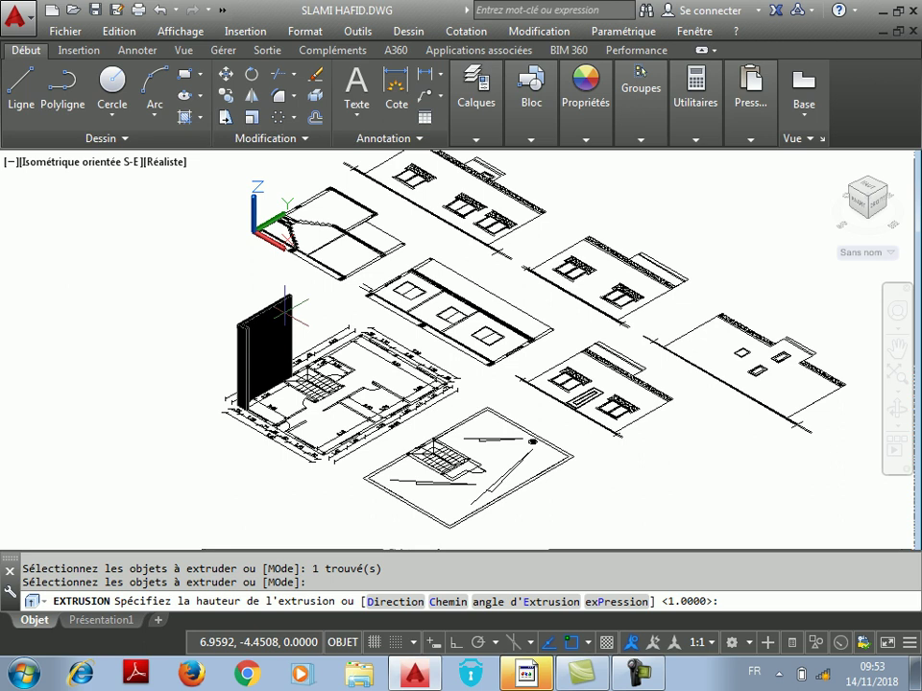
type("3.2")
key("Return")
scroll(250, 364, "up", 3)
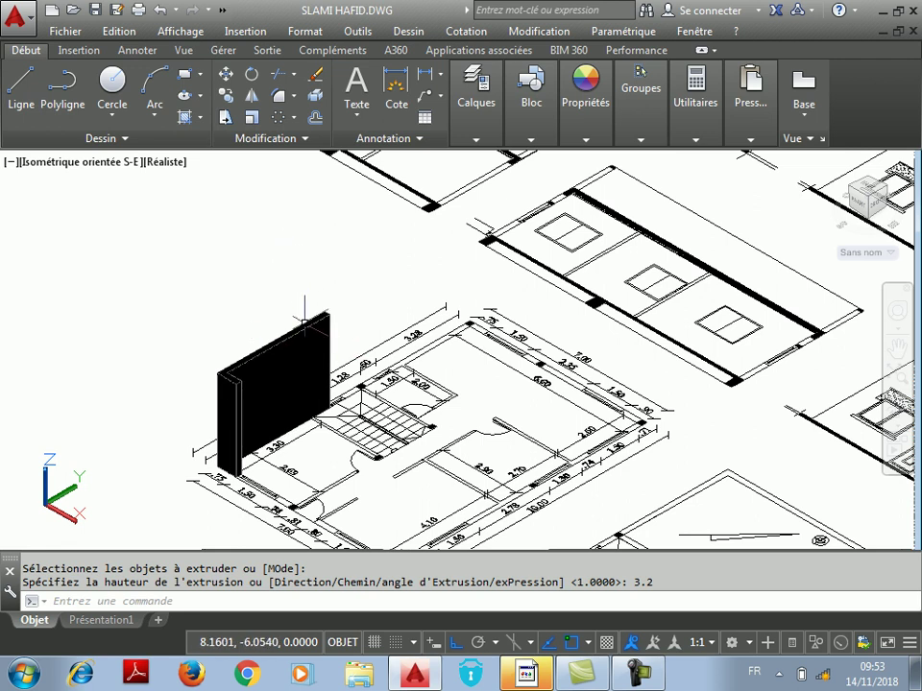
Step: Set the current object color to DuCalque
mouse_move(547, 102)
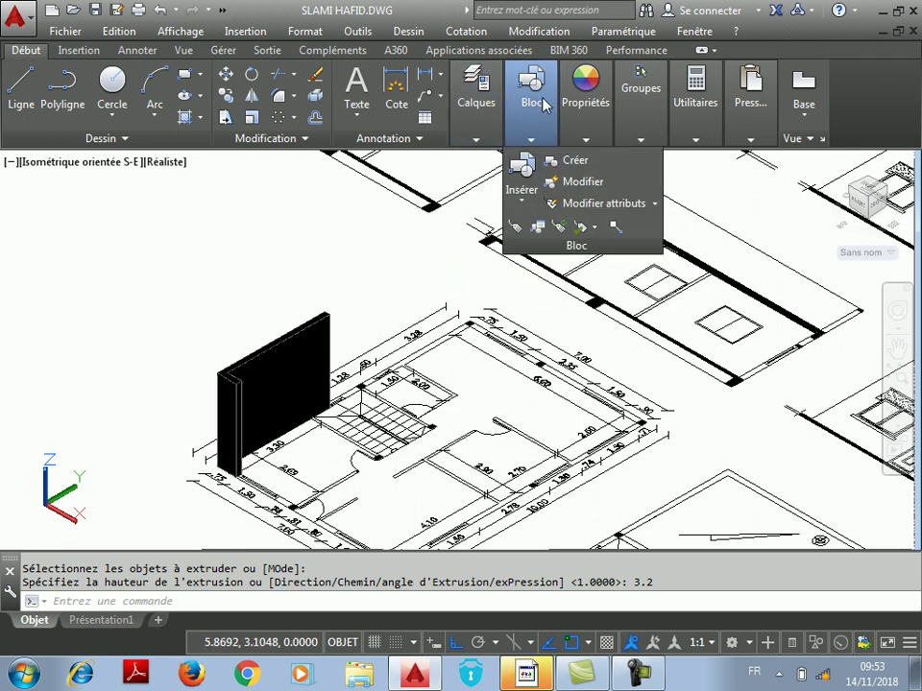
mouse_move(607, 91)
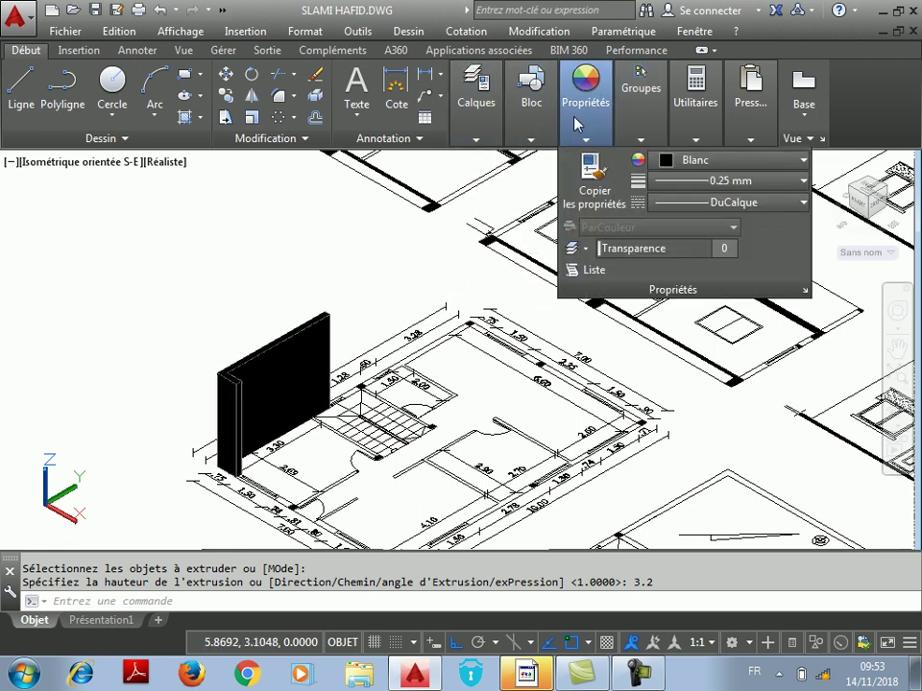
left_click(691, 161)
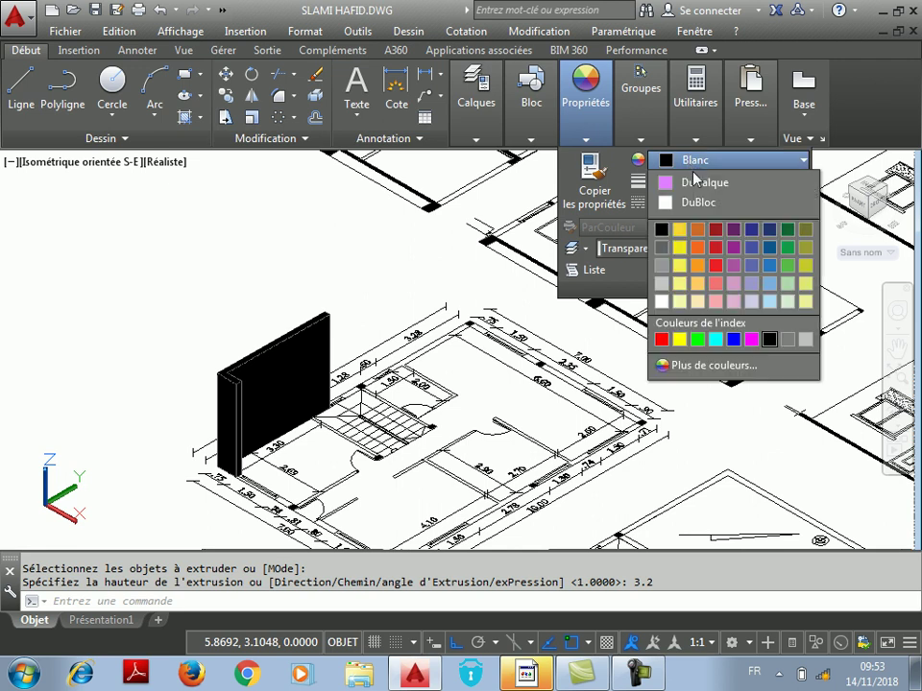
left_click(698, 185)
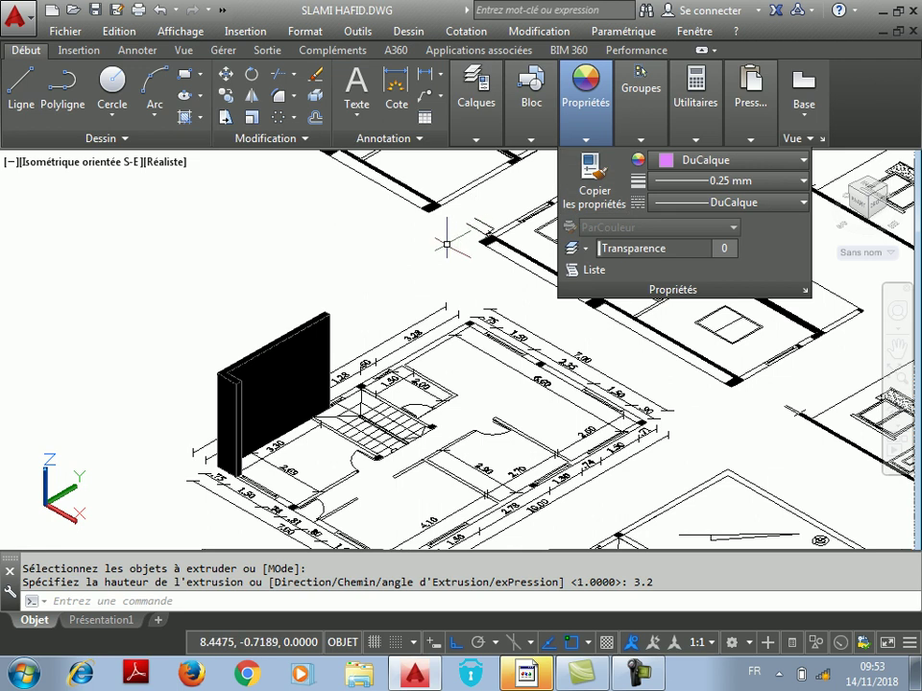
Step: Change the extruded wall solid's color to DuCalque and deselect it
left_click(297, 332)
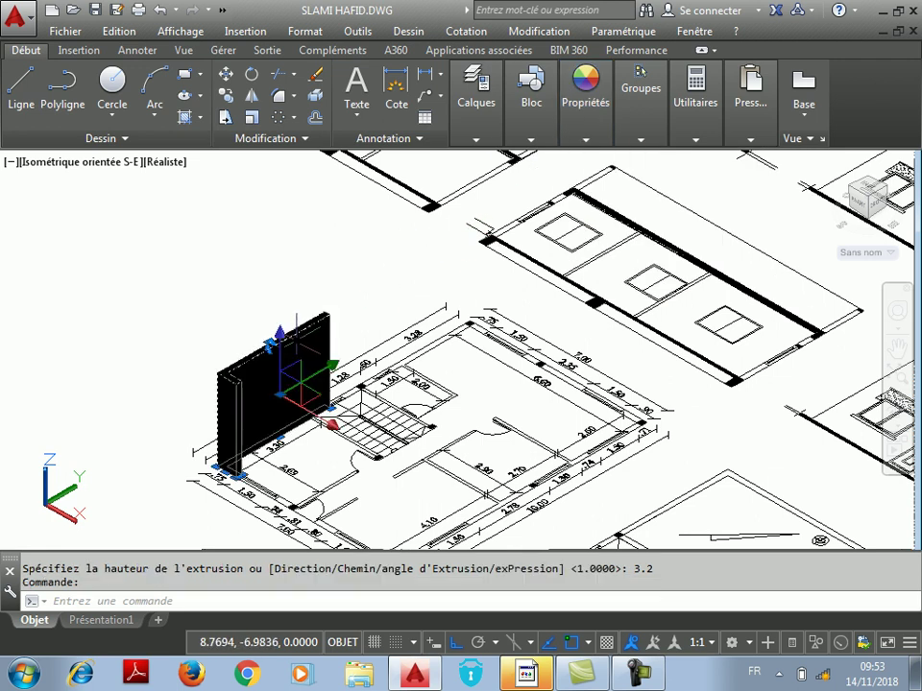
mouse_move(581, 139)
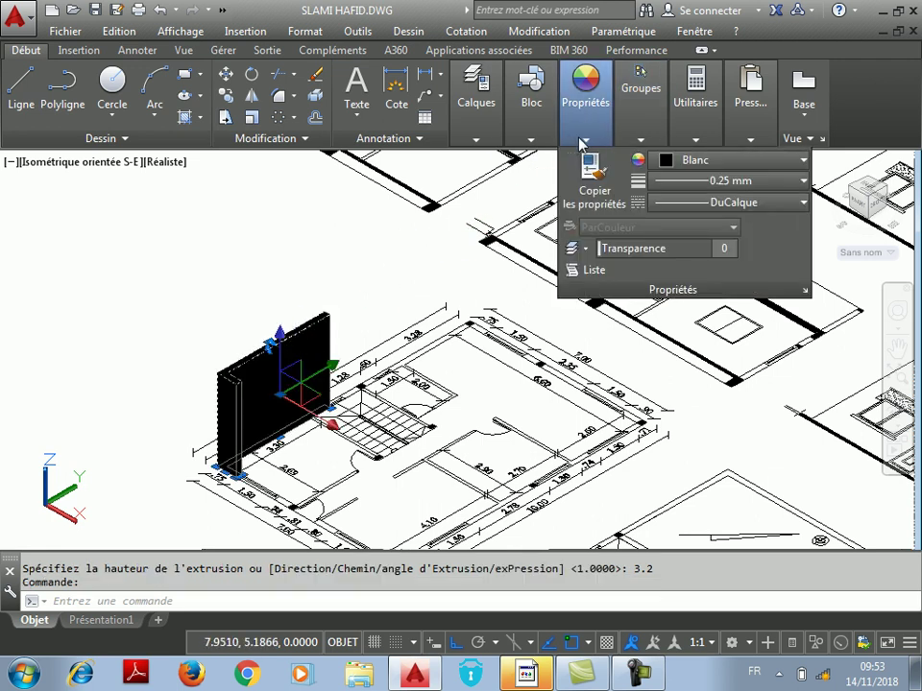
left_click(727, 160)
left_click(691, 181)
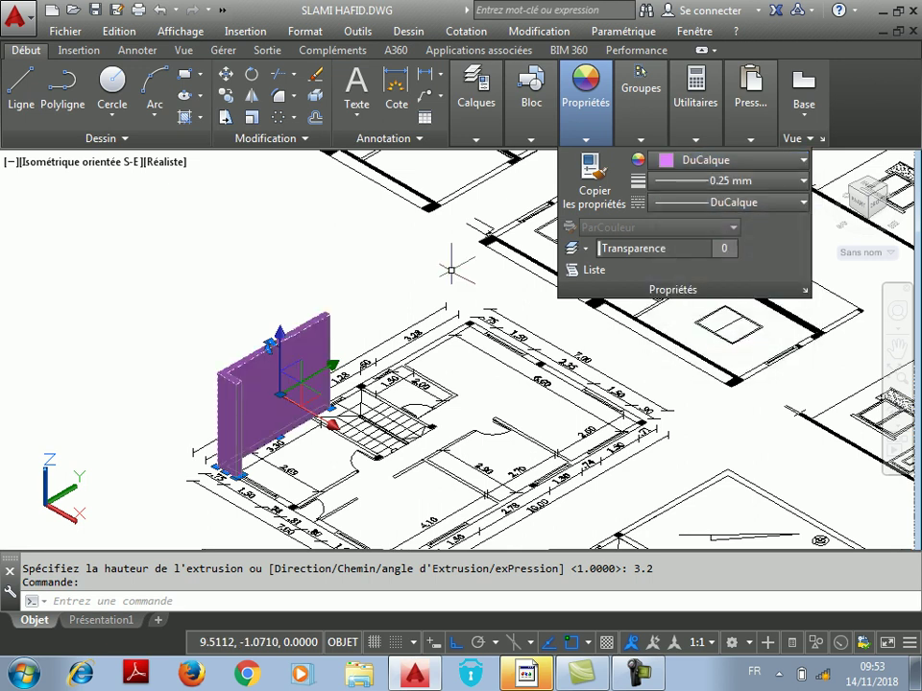
key("Escape")
scroll(389, 319, "up", 3)
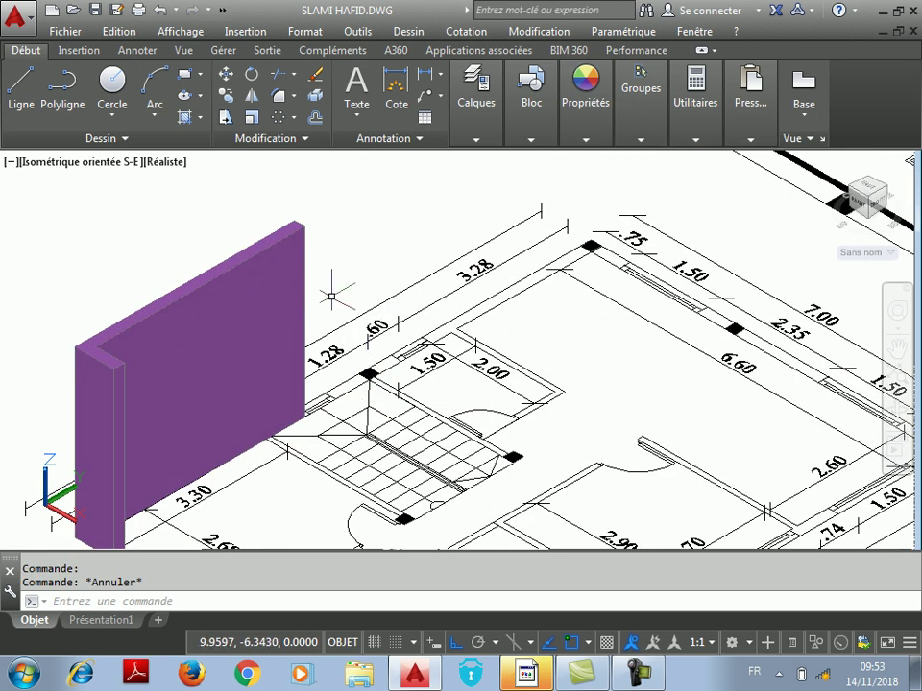
scroll(307, 307, "down", 2)
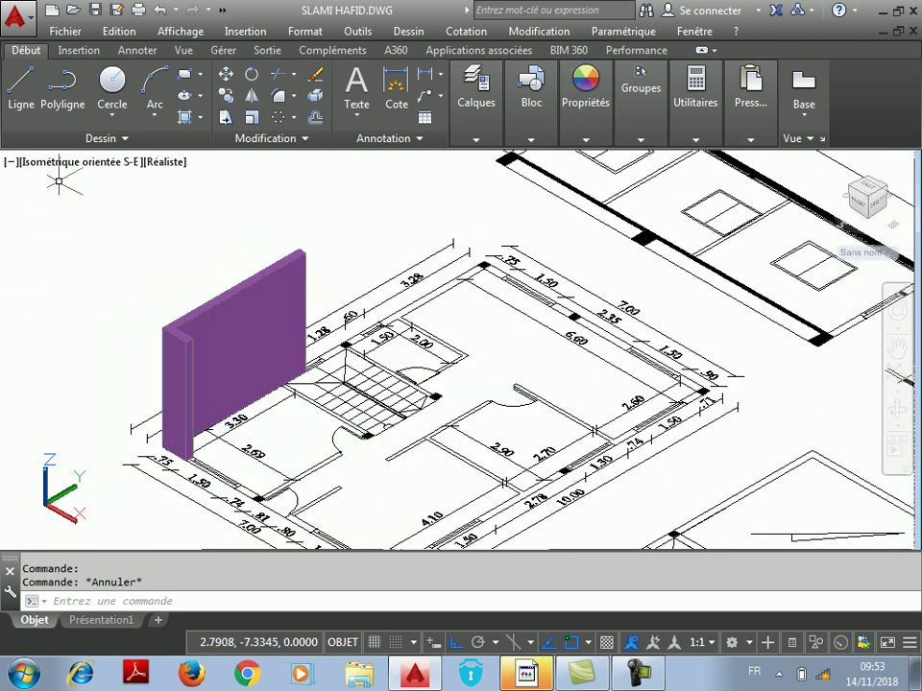
Step: Apply the Réaliste visual style to the isometric view and examine the extruded wall
left_click(180, 31)
mouse_move(219, 336)
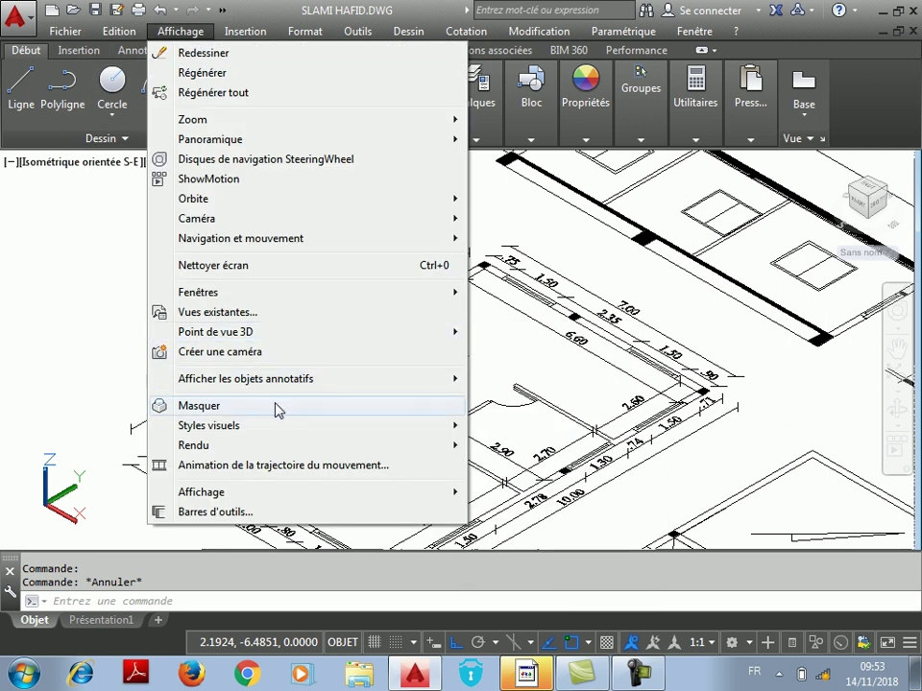
mouse_move(268, 427)
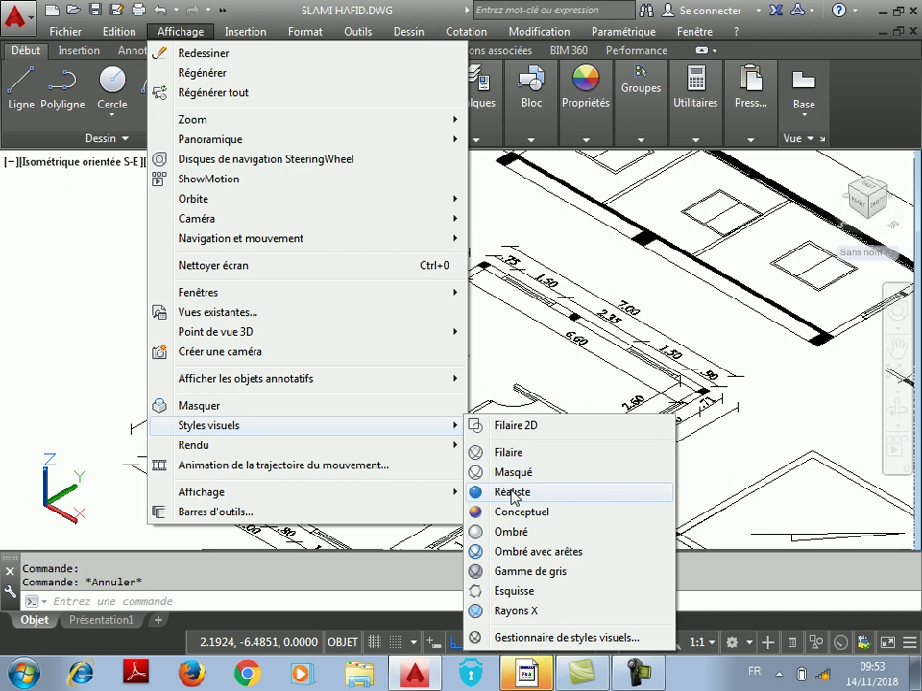
left_click(513, 493)
scroll(306, 250, "up", 3)
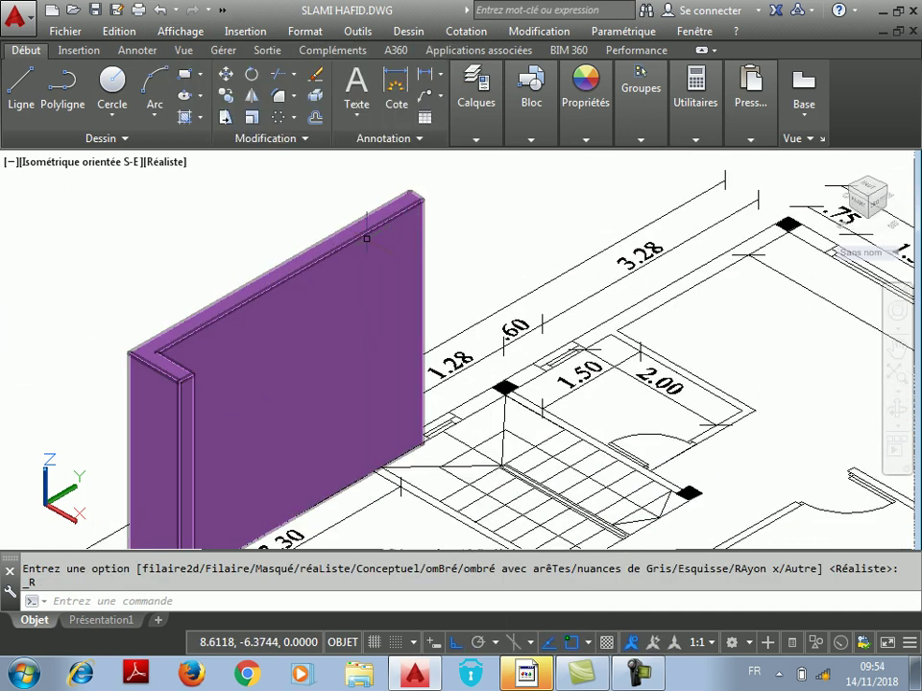
Step: Try the Conceptuel and Ombré visual styles on the isometric view of the extruded wall
left_click(183, 31)
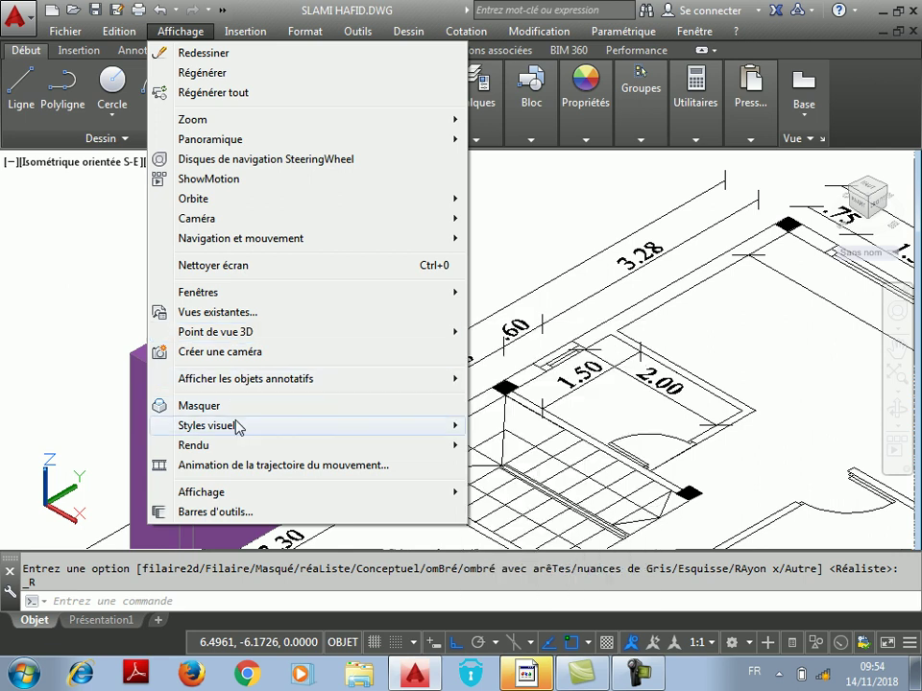
mouse_move(335, 426)
left_click(480, 512)
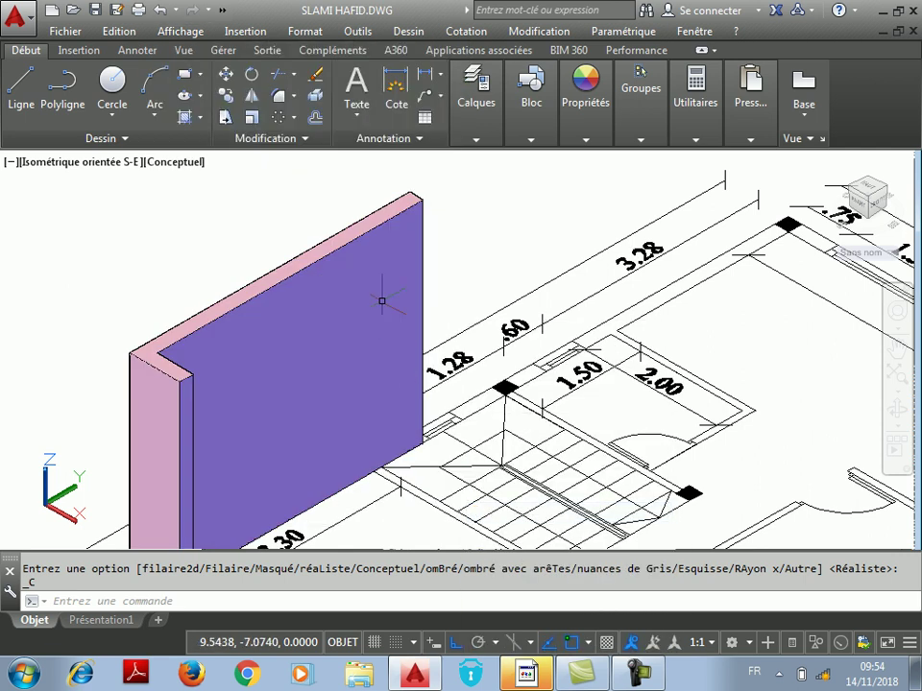
scroll(384, 298, "down", 5)
scroll(370, 272, "up", 2)
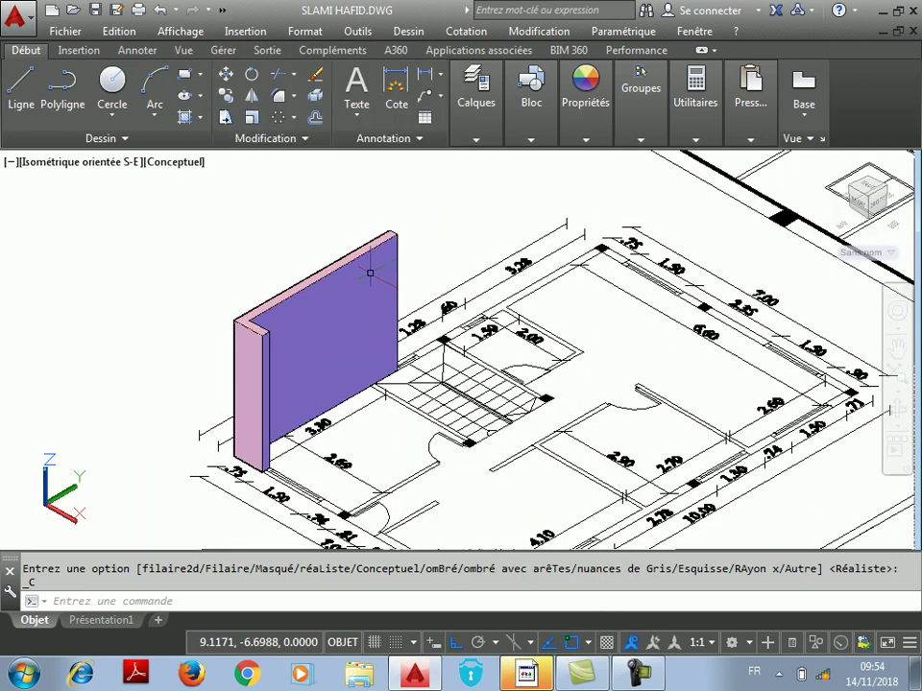
left_click(181, 31)
mouse_move(271, 432)
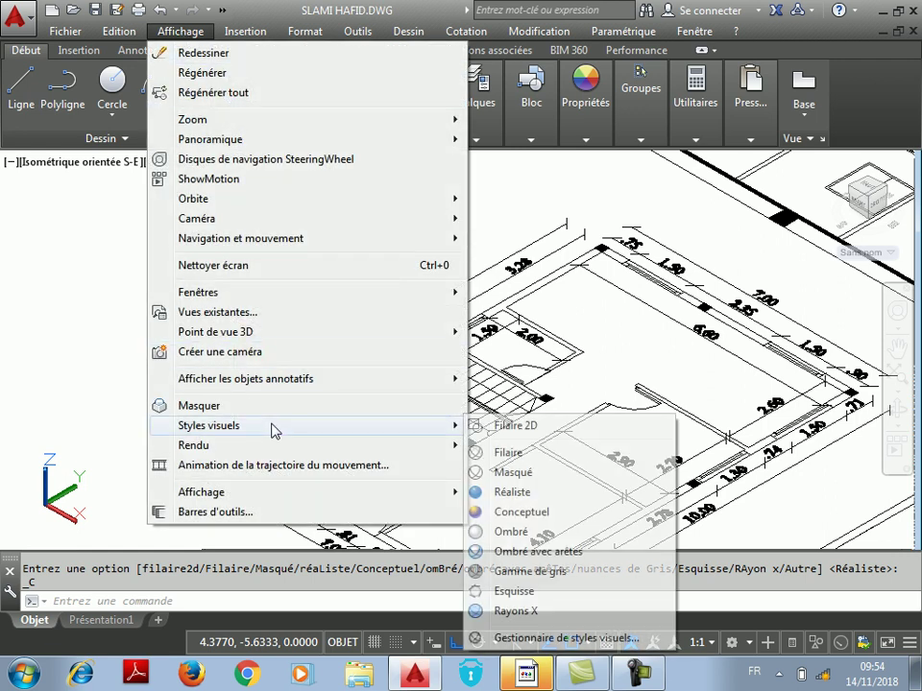
left_click(538, 531)
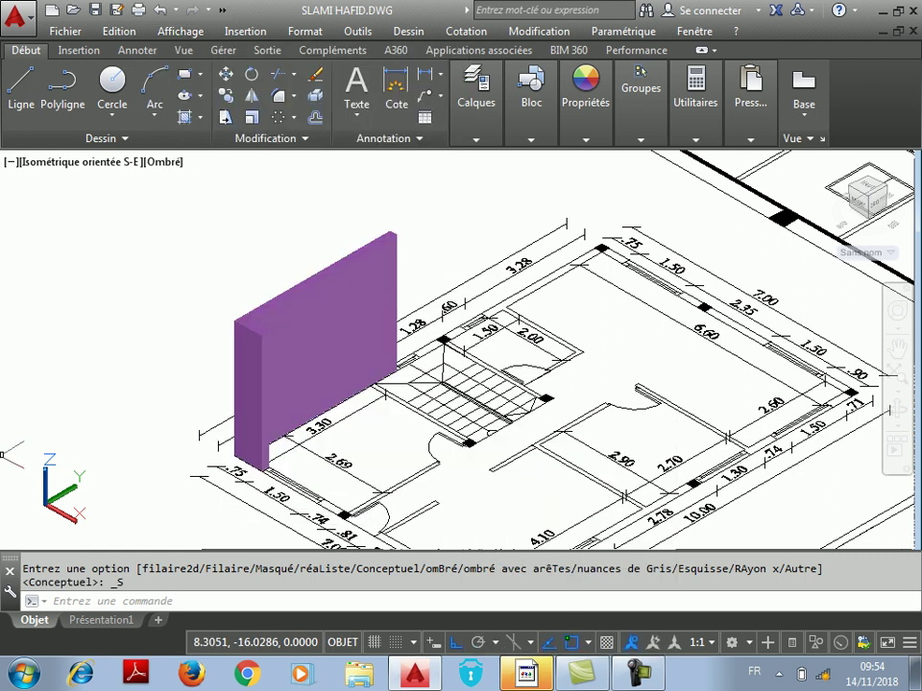
Step: Set the visual style of the isometric view back to Réaliste
left_click(181, 31)
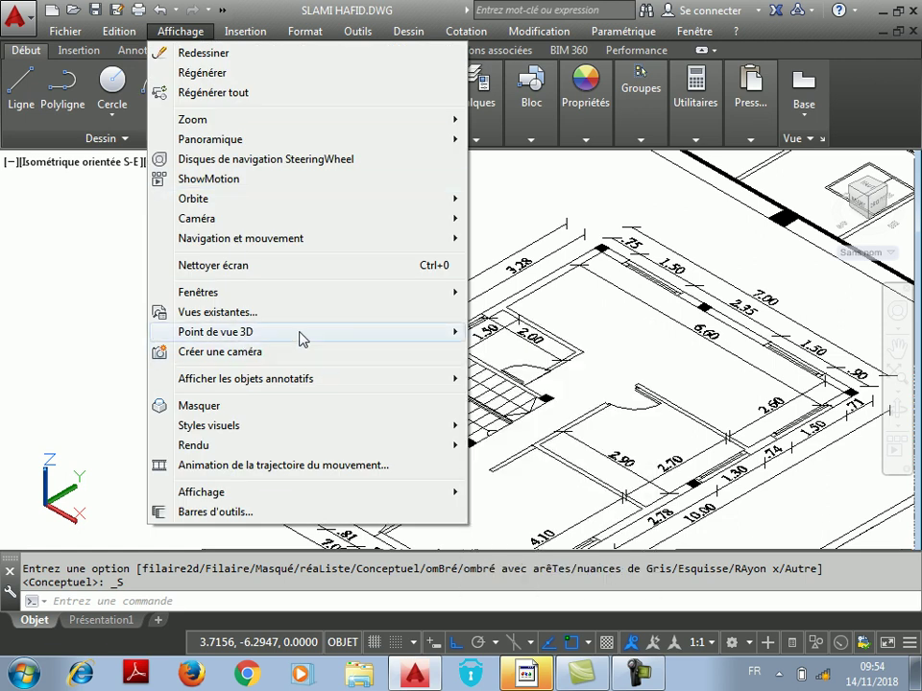
mouse_move(283, 425)
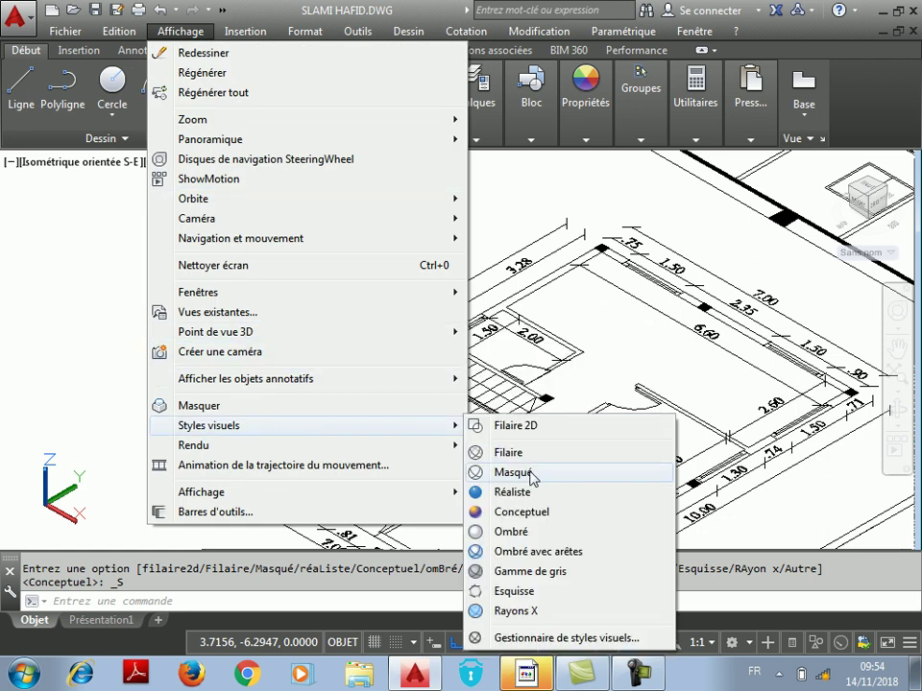
left_click(512, 492)
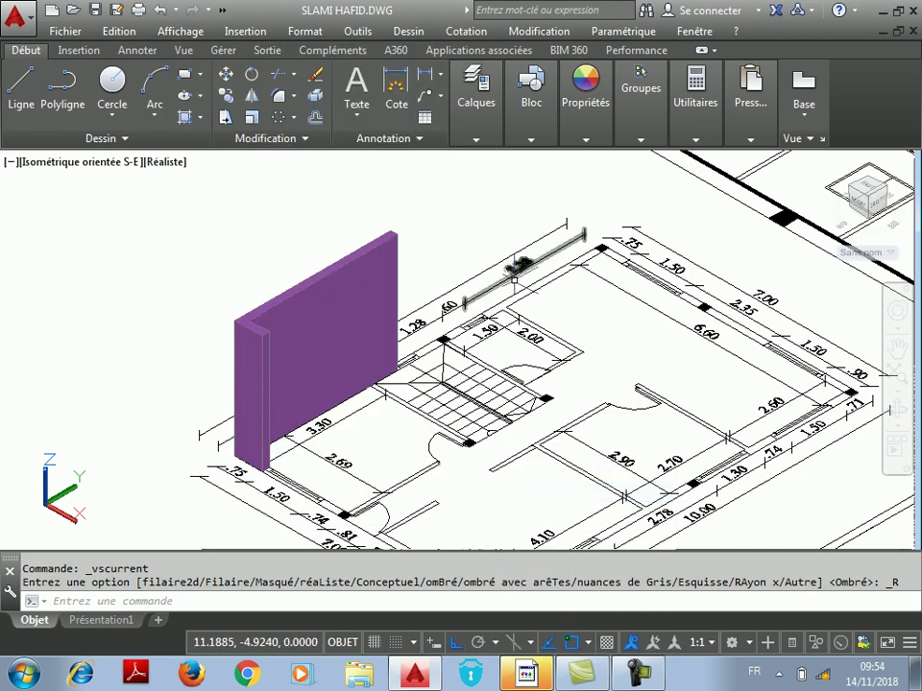
Step: Trace a closed polyline around the outer wall segment containing the column between the staircase window and the .60 window
scroll(482, 333, "up", 3)
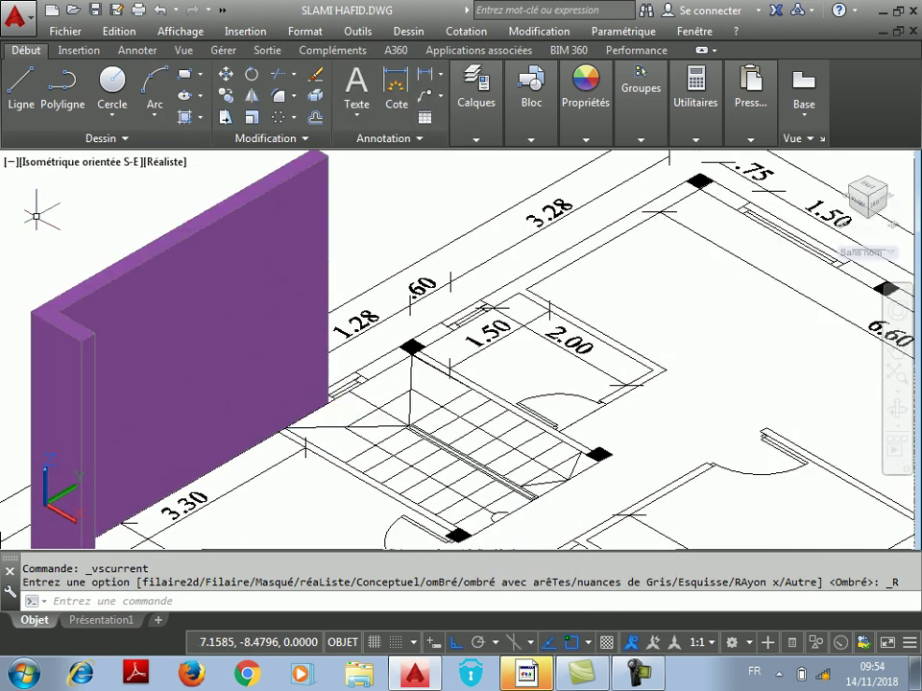
left_click(46, 96)
scroll(354, 313, "up", 3)
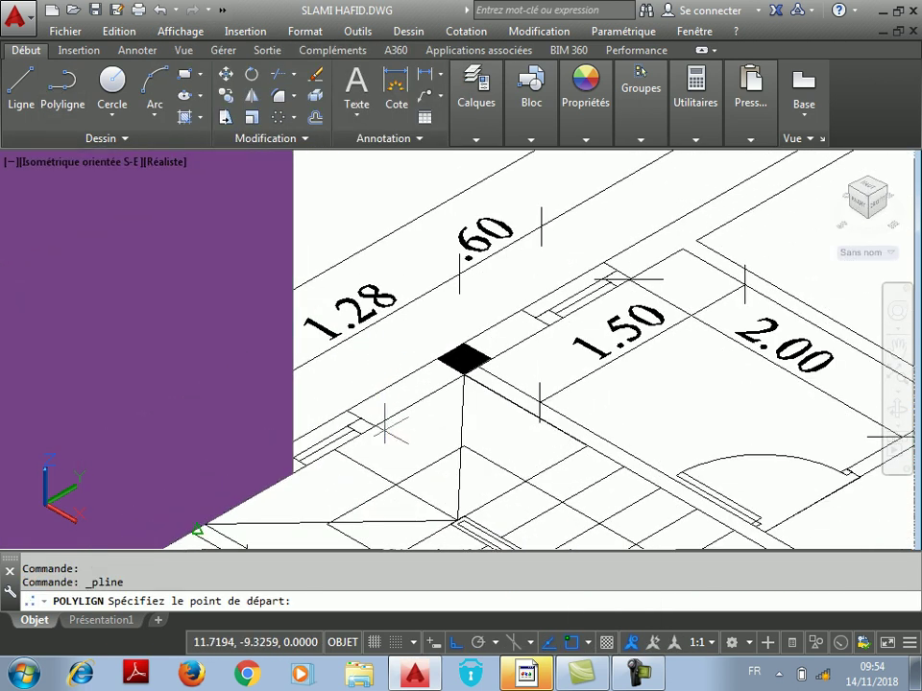
left_click(374, 427)
left_click(357, 417)
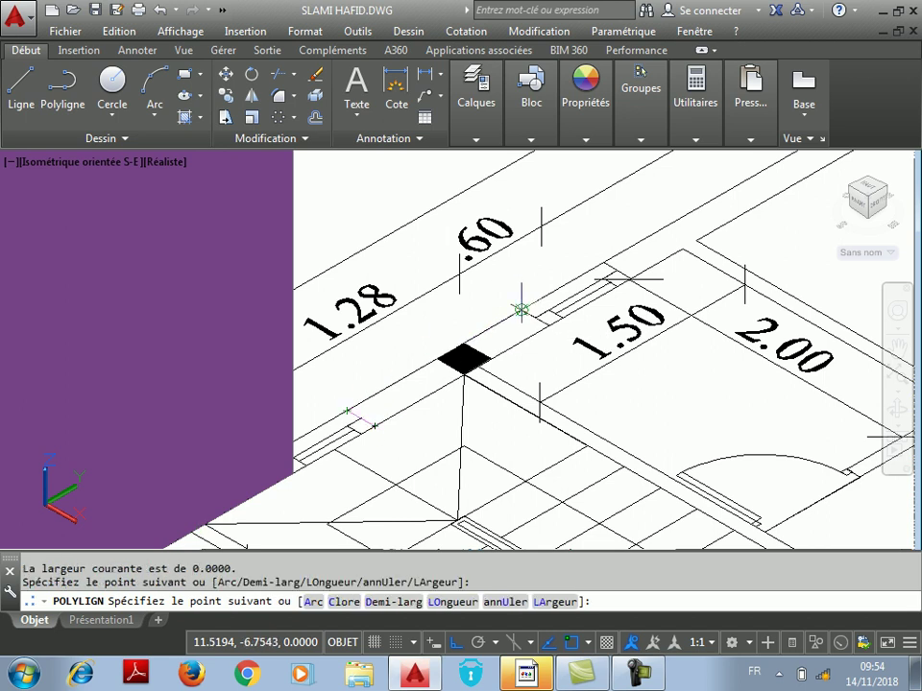
right_click(501, 276)
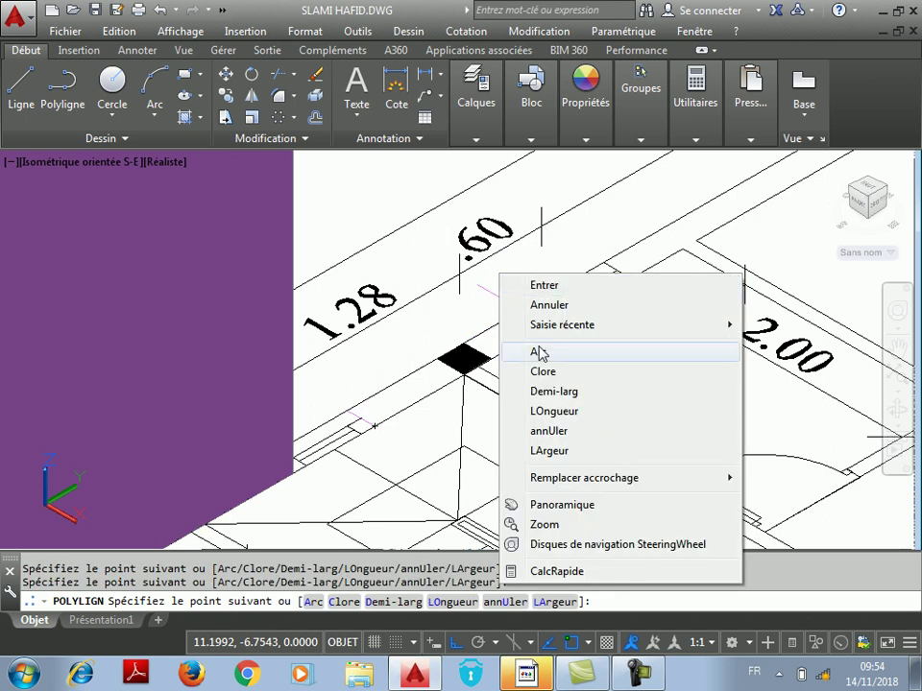
left_click(544, 372)
Step: Trace a closed polyline around the L-shaped corner wall running from the .60 window along the 3.28 and .75 dimensions to the 1.50 window
scroll(425, 376, "down", 2)
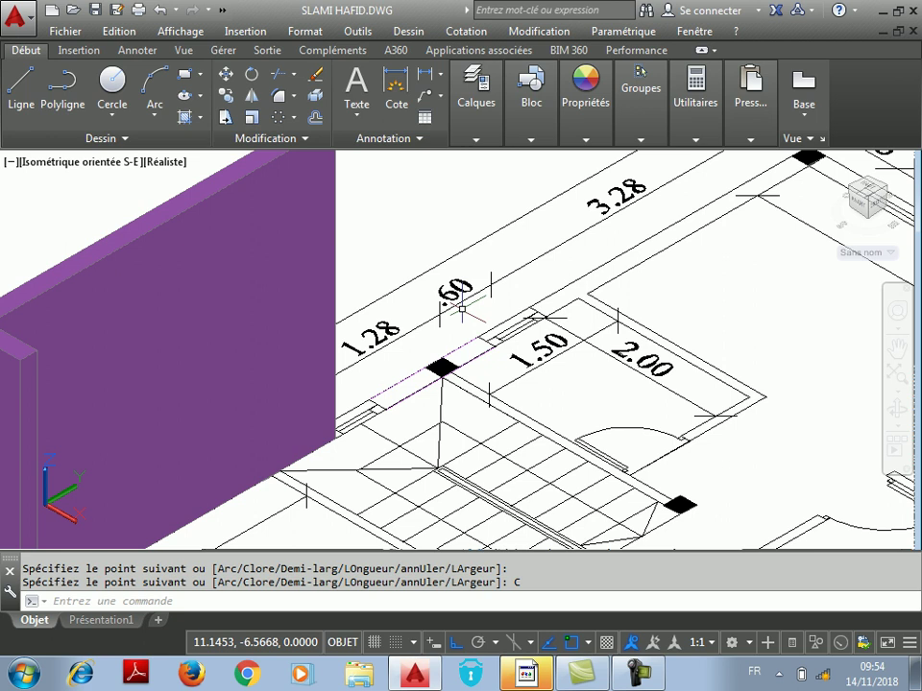
right_click(527, 281)
left_click(537, 294)
scroll(543, 288, "up", 1)
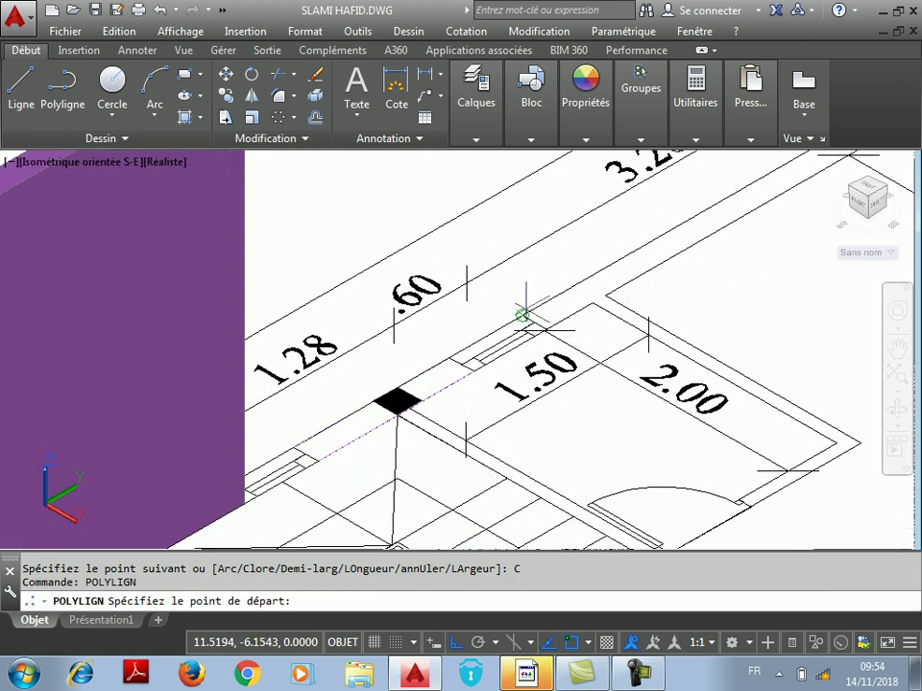
left_click(402, 394)
scroll(403, 396, "down", 2)
scroll(576, 308, "up", 2)
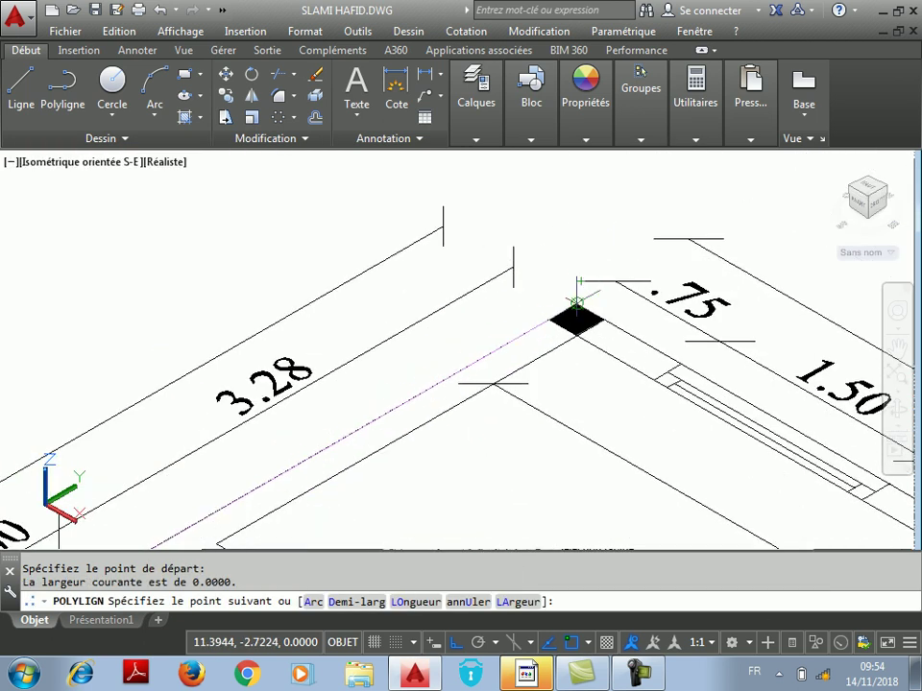
left_click(576, 303)
left_click(681, 364)
left_click(654, 381)
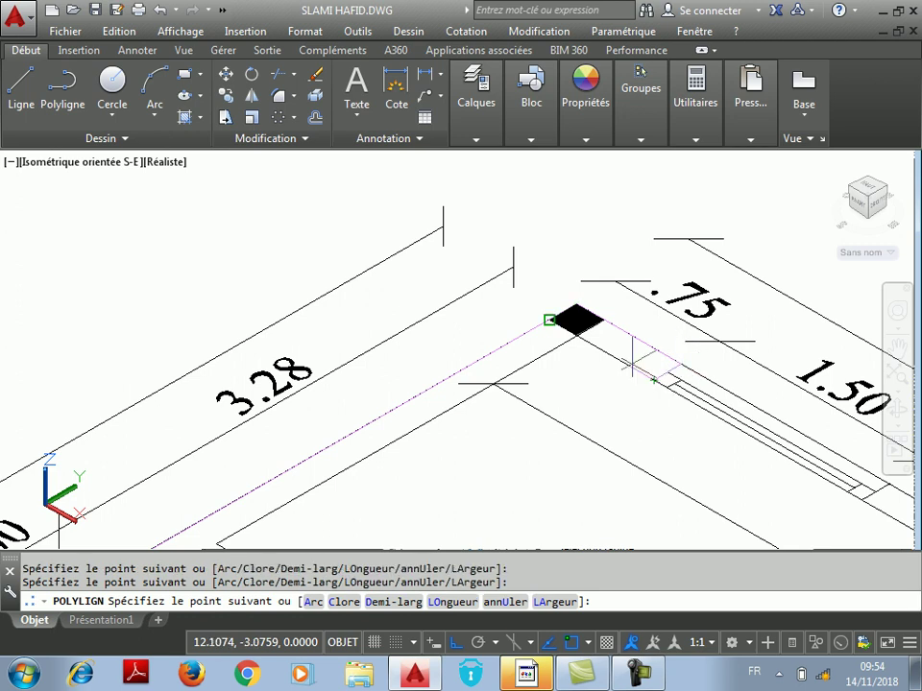
scroll(572, 254, "down", 1)
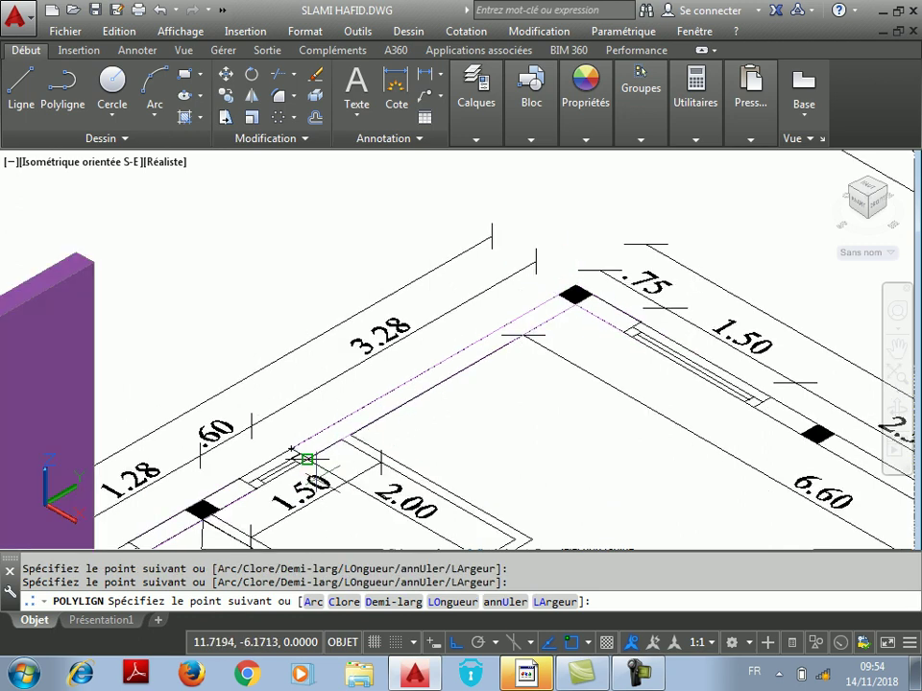
scroll(340, 443, "up", 2)
scroll(340, 408, "up", 2)
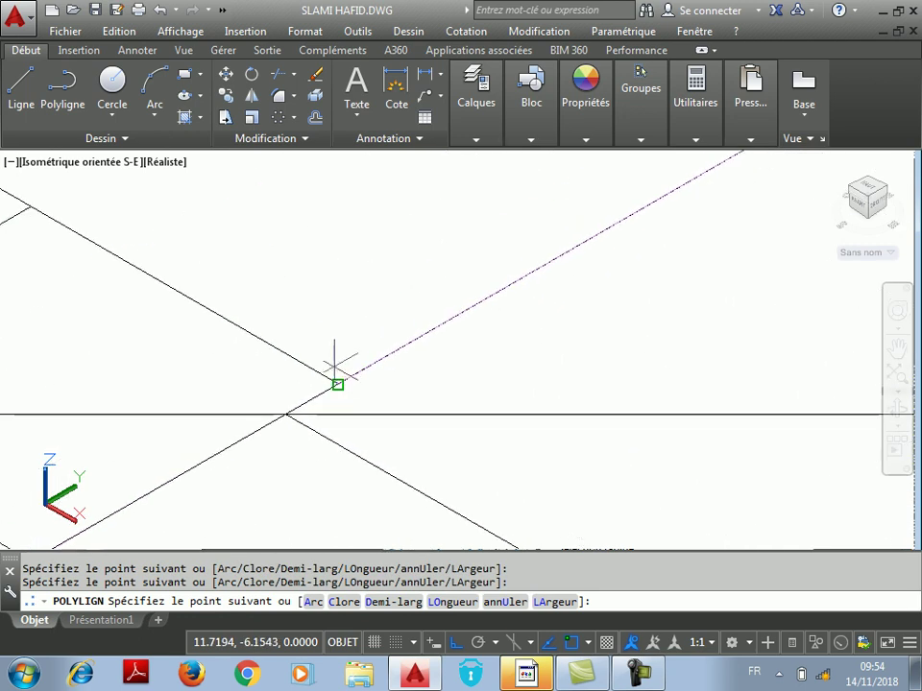
scroll(337, 382, "down", 1)
right_click(369, 298)
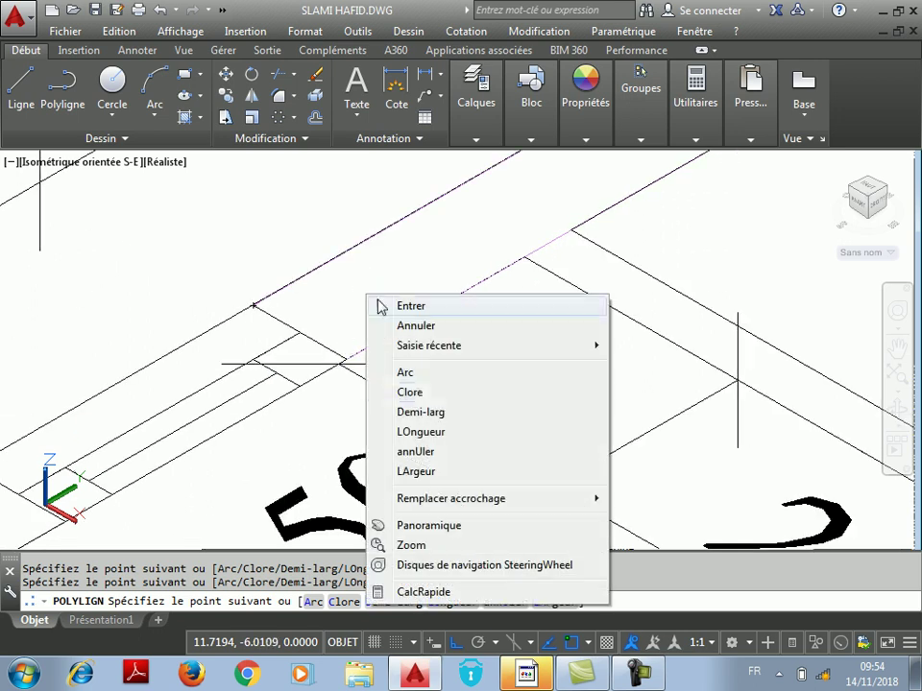
left_click(410, 391)
Step: Draw a rectangle over the 2.35 wall segment between the two 1.50 windows of the 7.00 facade
scroll(322, 354, "down", 3)
right_click(581, 212)
left_click(603, 230)
scroll(593, 275, "up", 5)
scroll(464, 394, "up", 2)
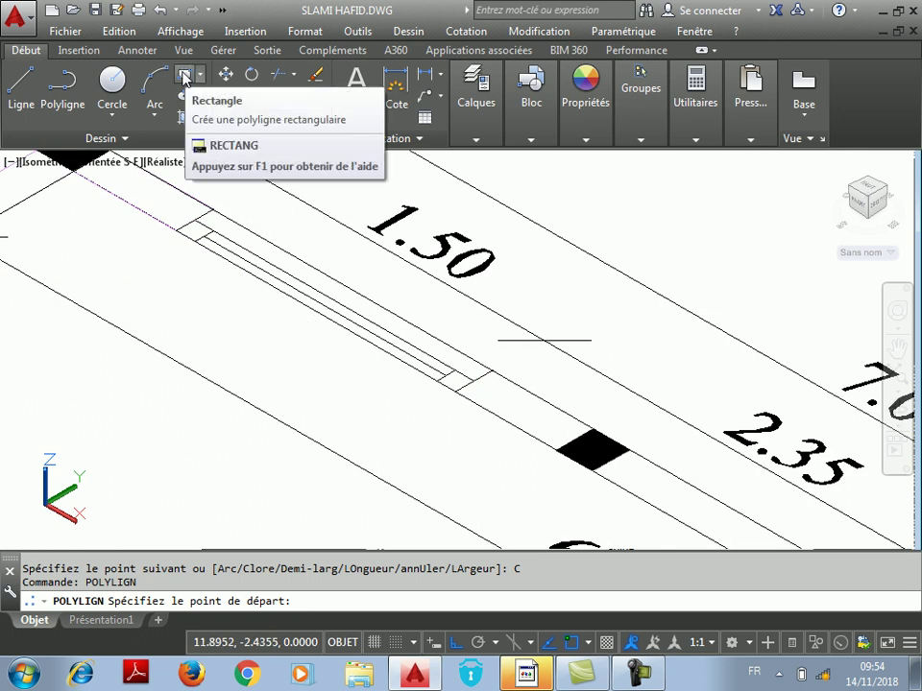
scroll(557, 360, "down", 2)
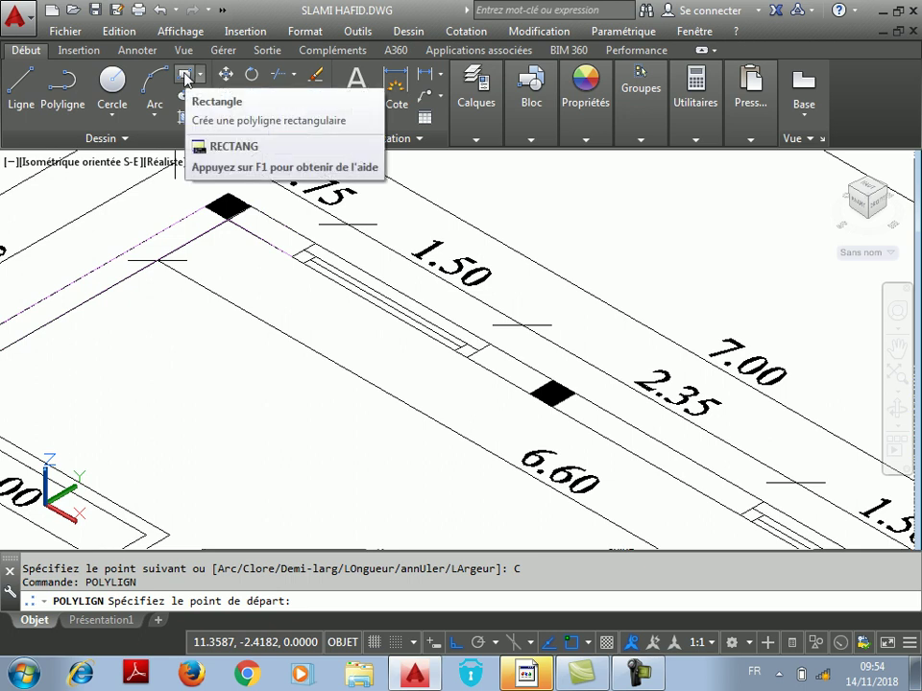
left_click(186, 76)
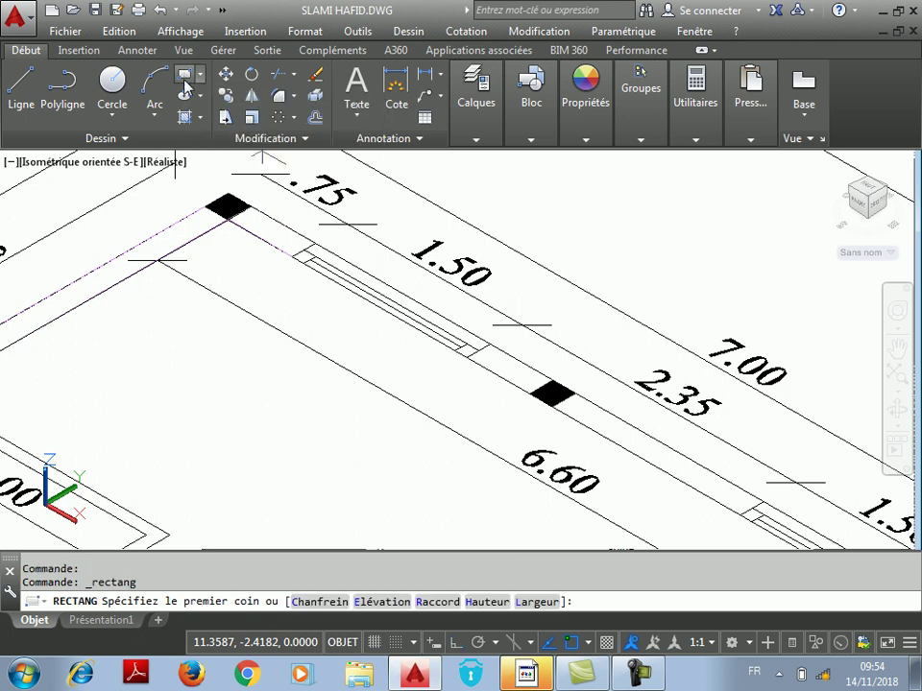
left_click(490, 344)
scroll(617, 405, "down", 3)
scroll(677, 456, "up", 5)
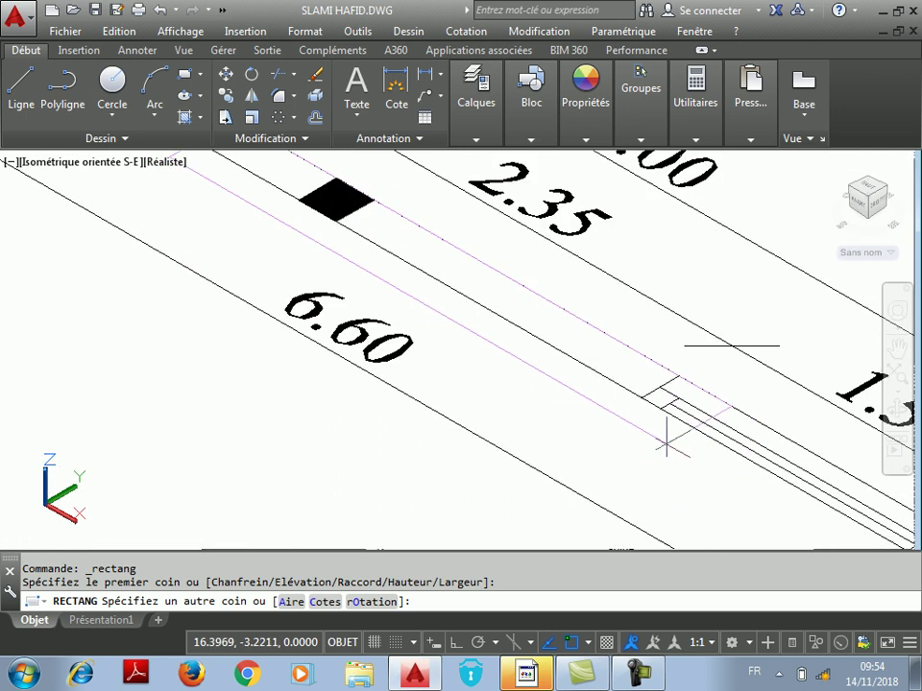
left_click(638, 397)
Step: Trace a closed polyline around the L-shaped corner wall with the .90 and .71 legs, ending at both adjacent windows
scroll(548, 348, "down", 3)
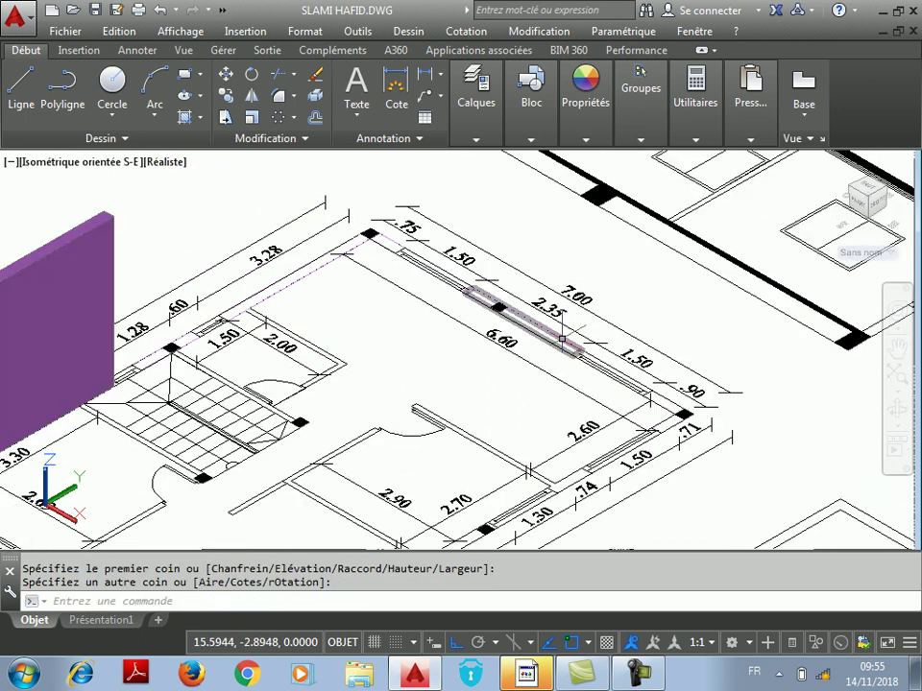
scroll(629, 370, "up", 4)
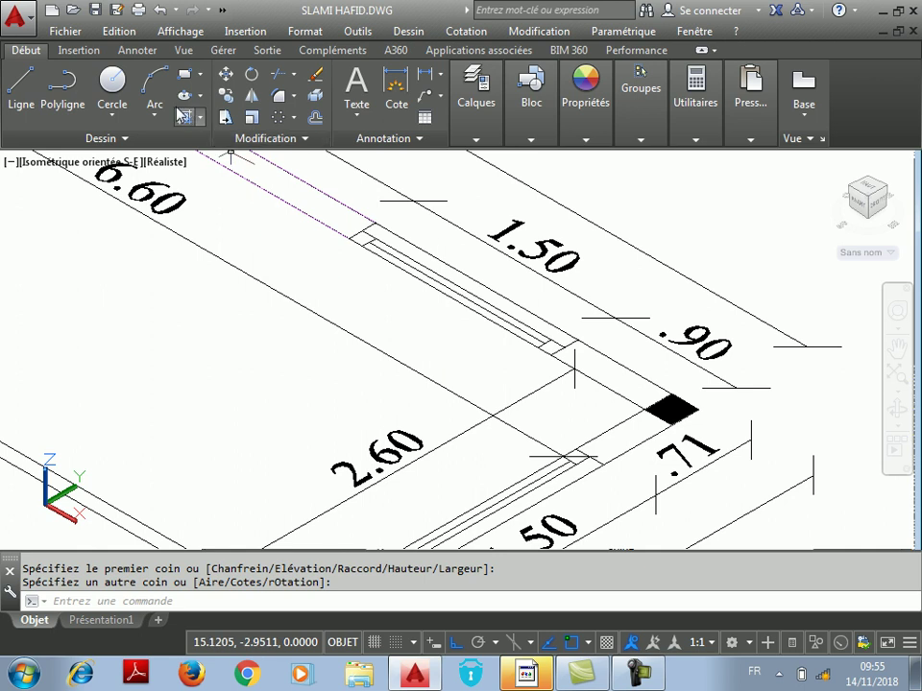
left_click(63, 85)
scroll(591, 363, "up", 2)
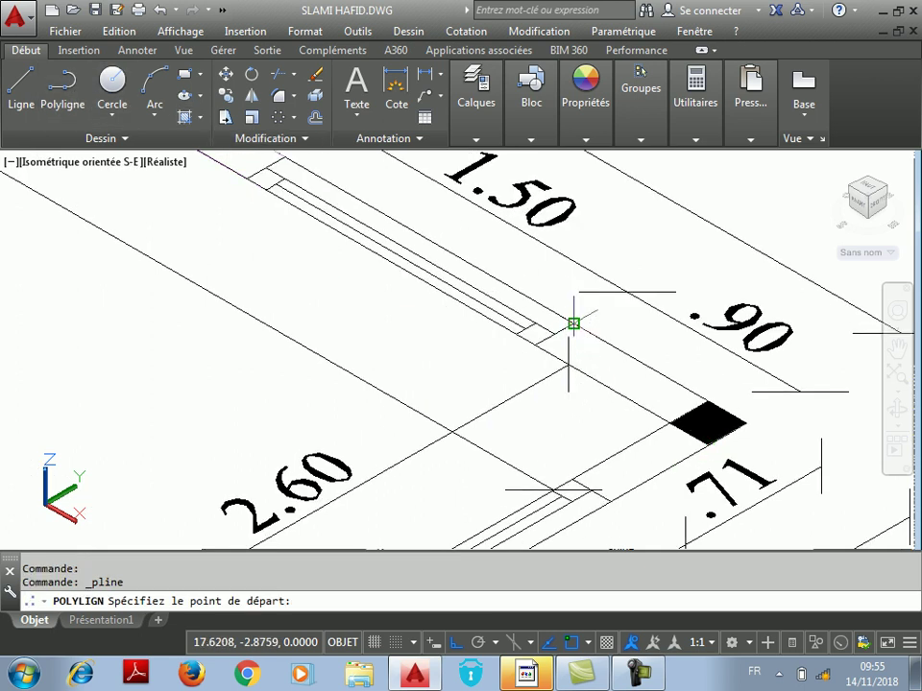
left_click(573, 324)
left_click(747, 423)
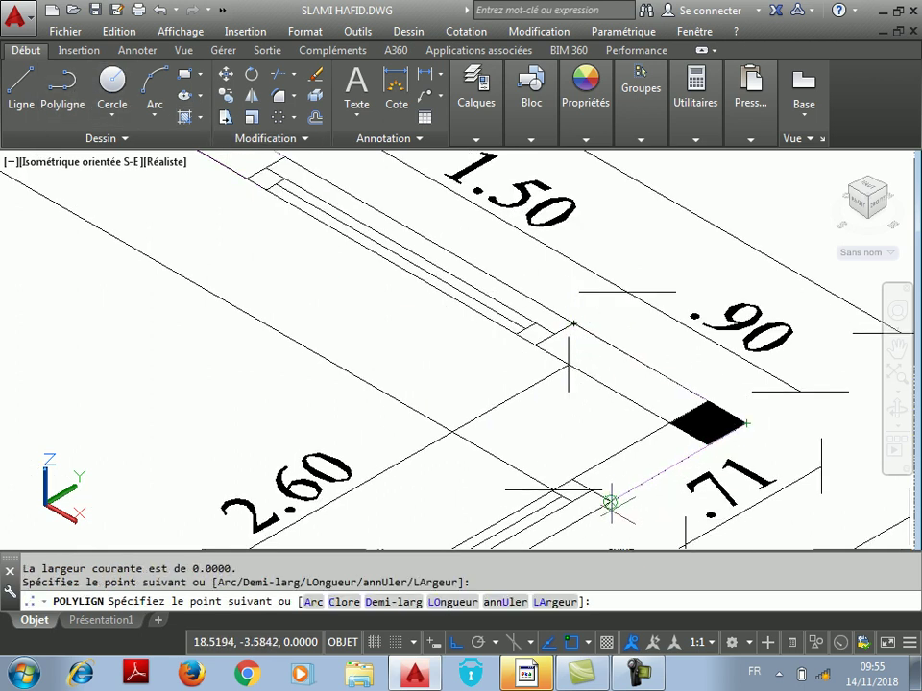
left_click(573, 480)
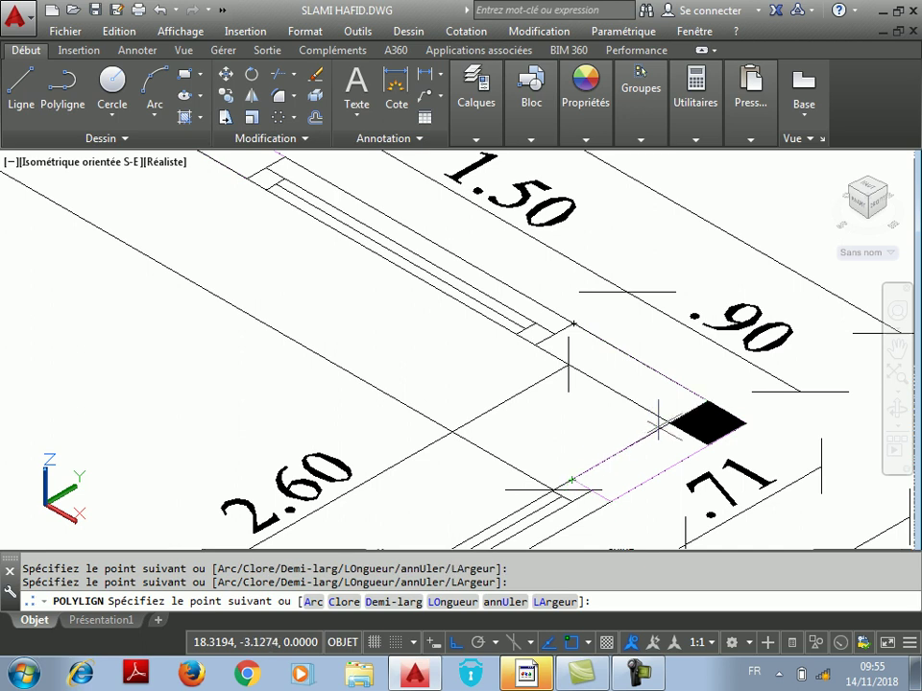
right_click(568, 354)
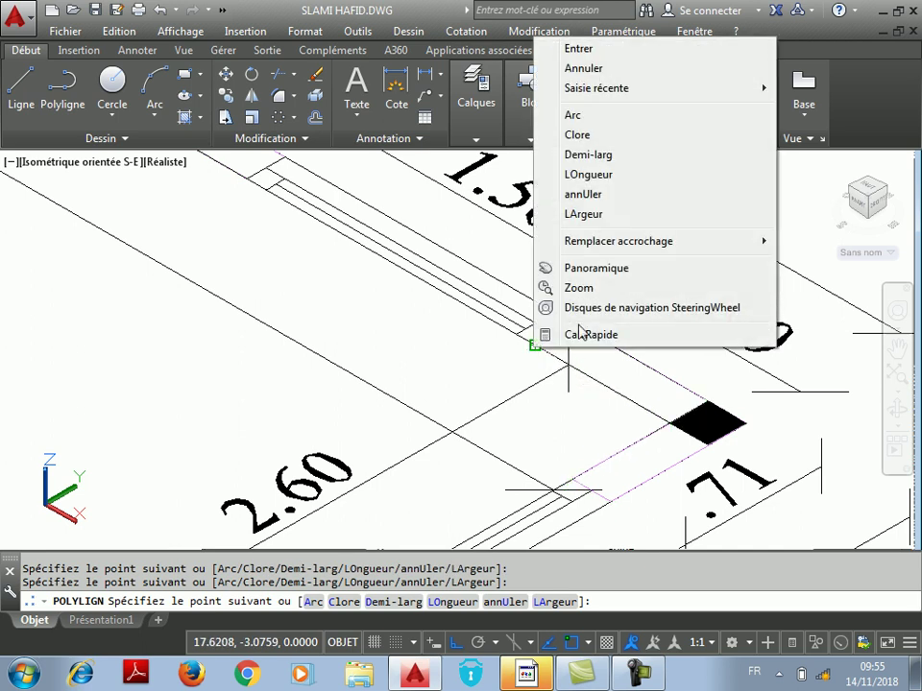
left_click(578, 135)
Step: Draw a rectangle over the .74 wall segment between the 1.50 and 1.30 windows of the 10.00 facade
scroll(645, 312, "down", 3)
scroll(557, 415, "up", 2)
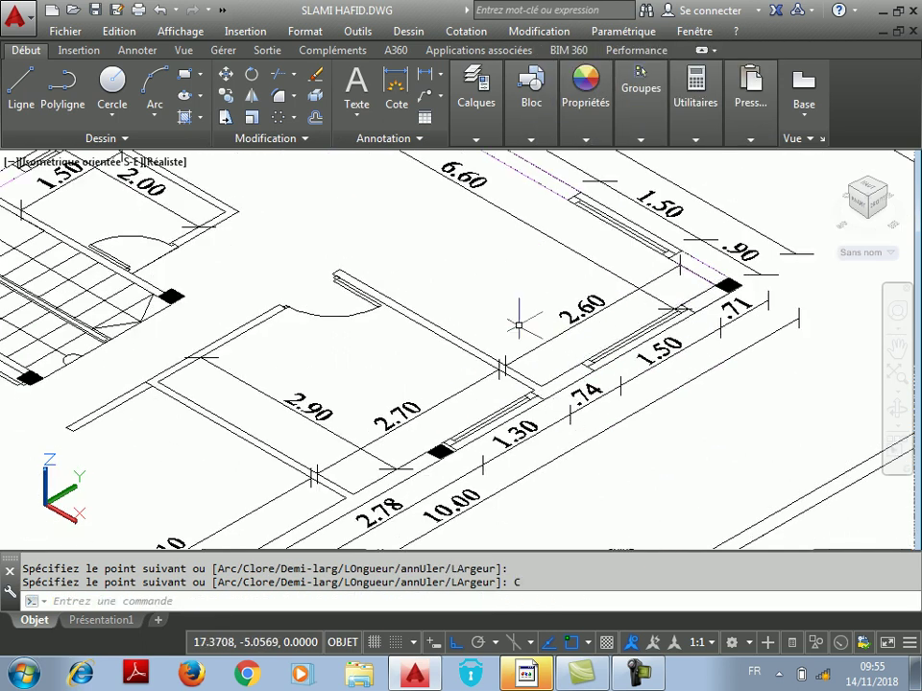
scroll(441, 249, "down", 5)
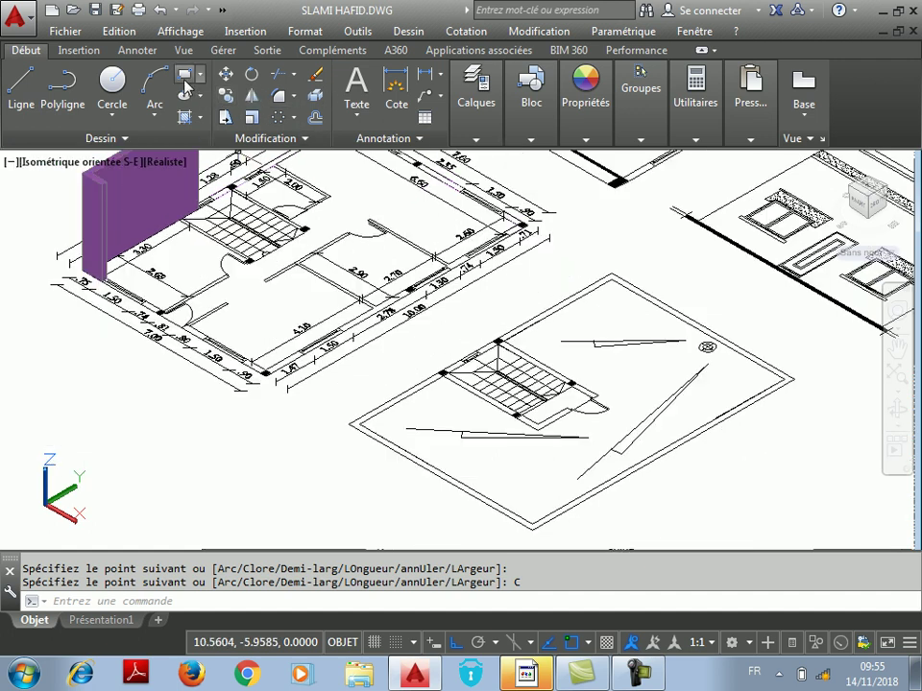
left_click(187, 88)
scroll(449, 255, "up", 8)
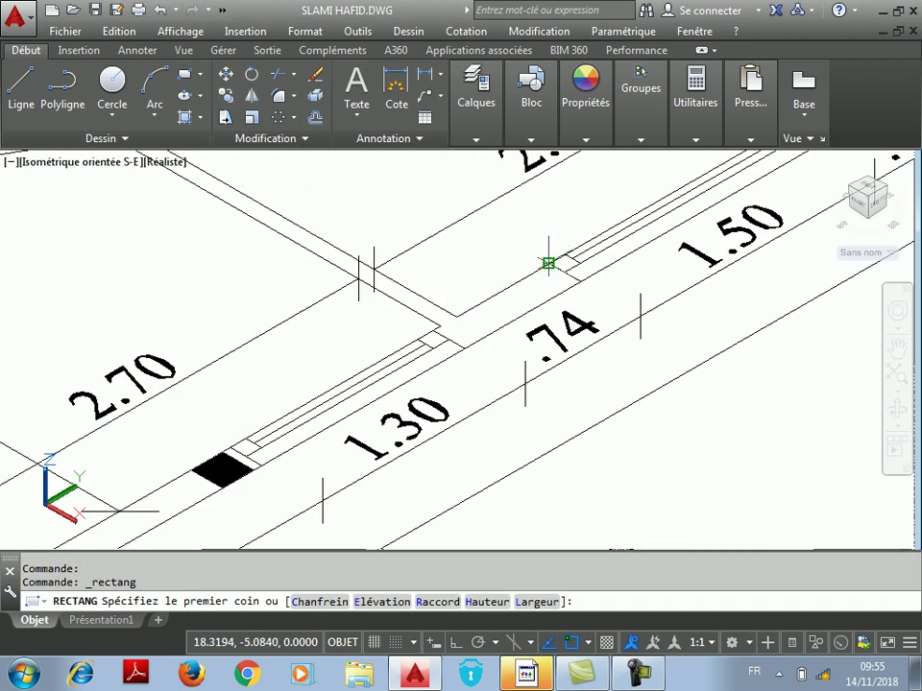
left_click(548, 262)
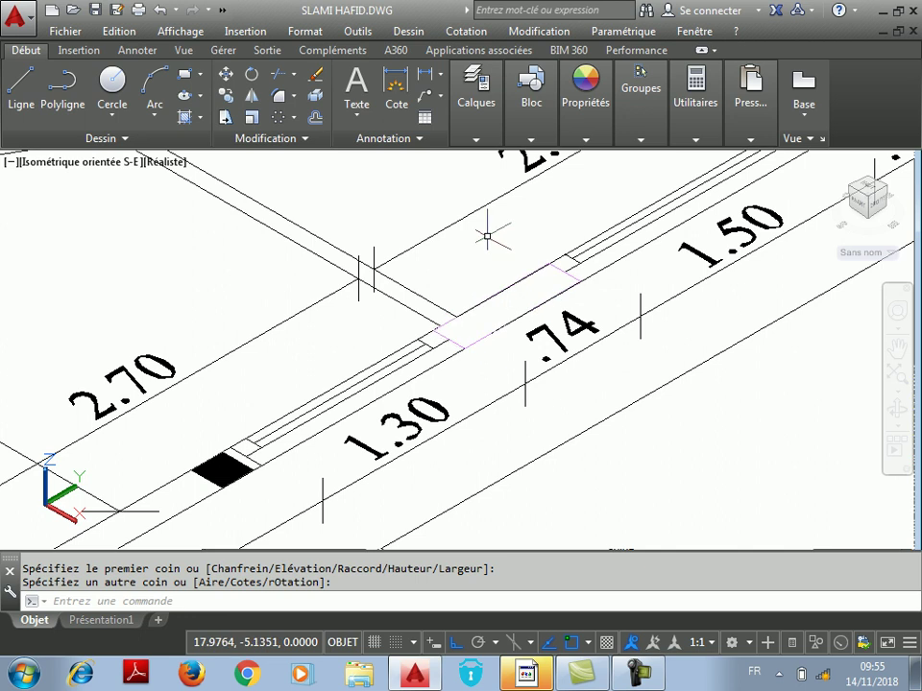
Step: Draw a rectangle over the 2.78 wall segment between the 1.30 and 1.50 windows, including the column
right_click(493, 241)
left_click(562, 249)
scroll(536, 248, "down", 4)
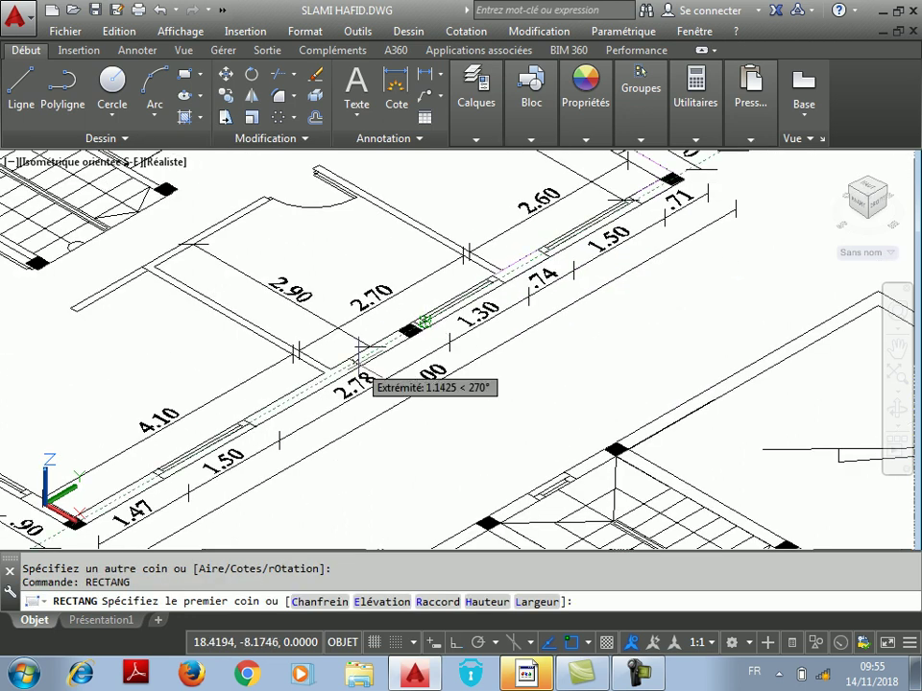
scroll(381, 343, "up", 3)
left_click(495, 292)
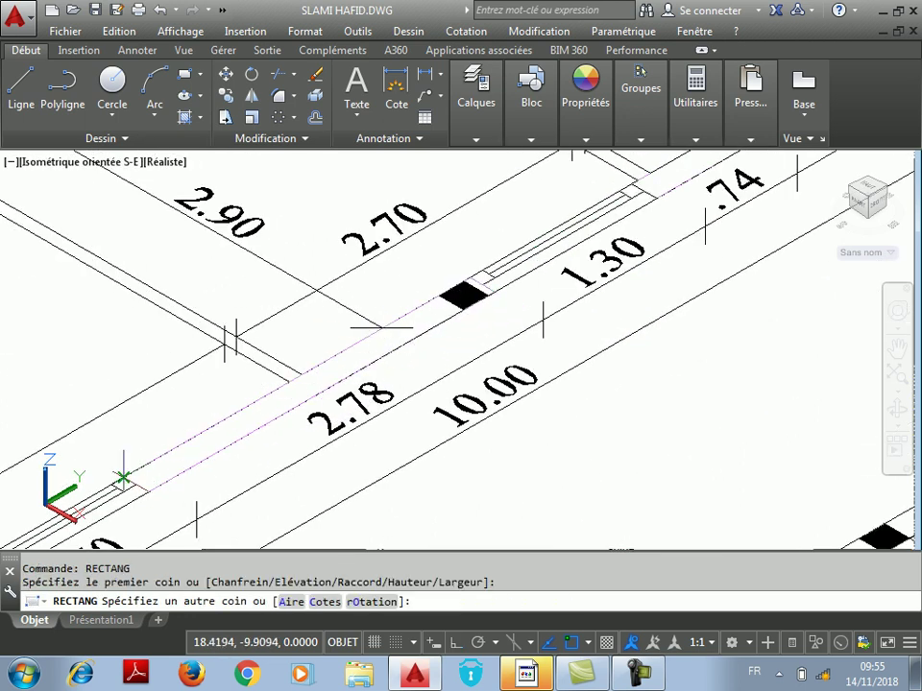
key("Escape")
Step: Trace a polyline around the corner wall along the 1.47 dimension, starting at the inner corner beside the 1.50 window
scroll(401, 298, "down", 4)
scroll(199, 322, "up", 1)
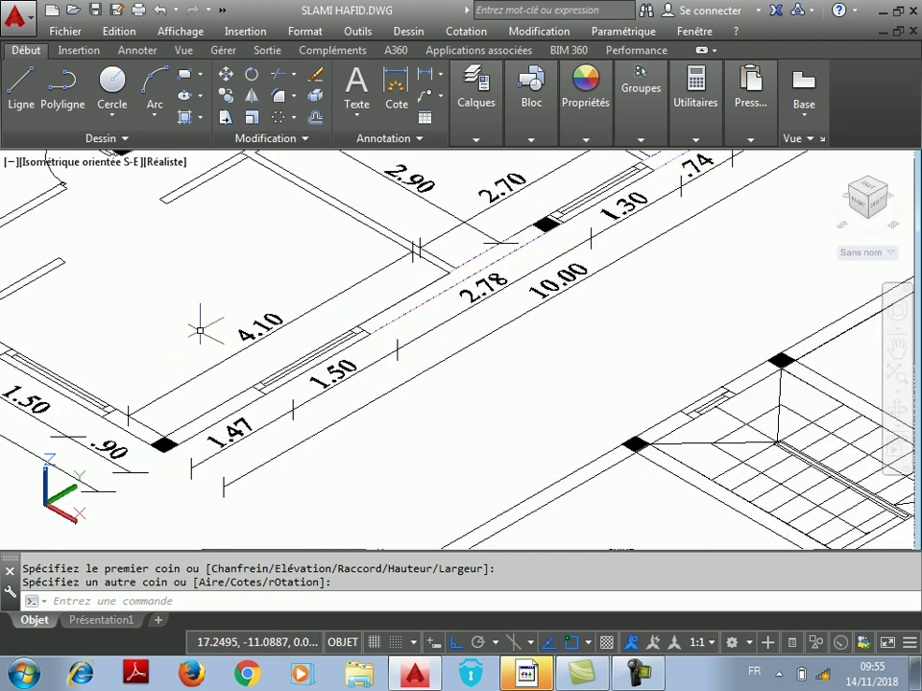
right_click(202, 322)
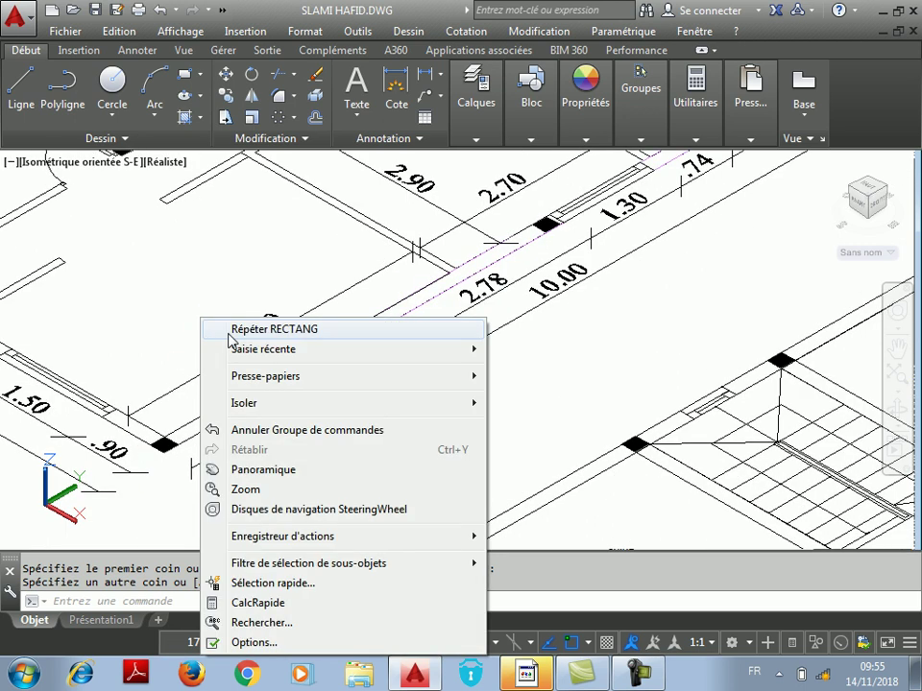
left_click(67, 96)
left_click(62, 87)
scroll(264, 356, "up", 3)
left_click(269, 383)
scroll(298, 394, "down", 5)
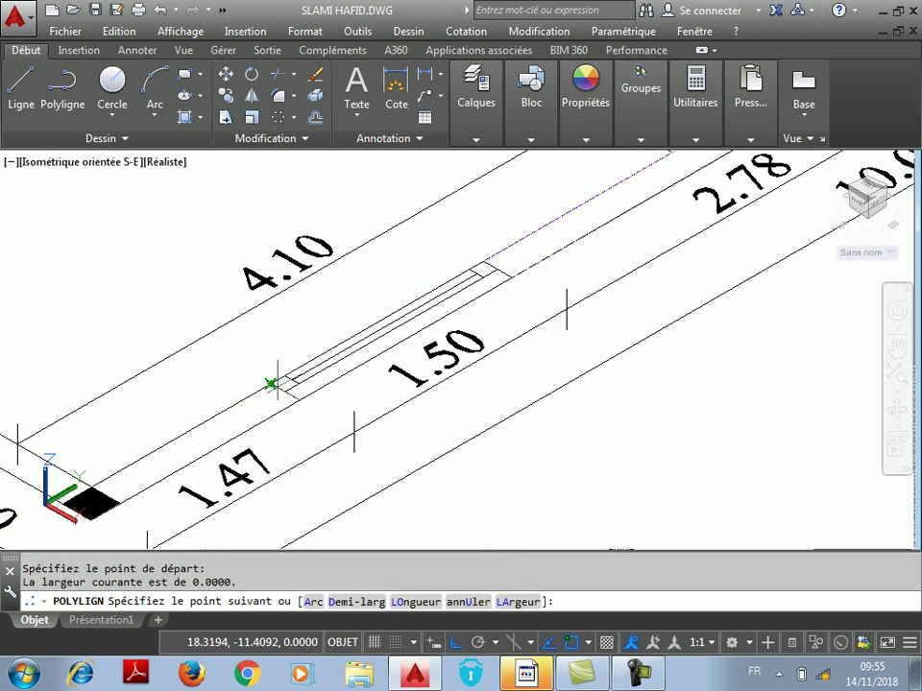
Step: Complete the polyline outlining the corner wall between the .90 and 1.47 sections around the black column, and close it
scroll(326, 419, "up", 5)
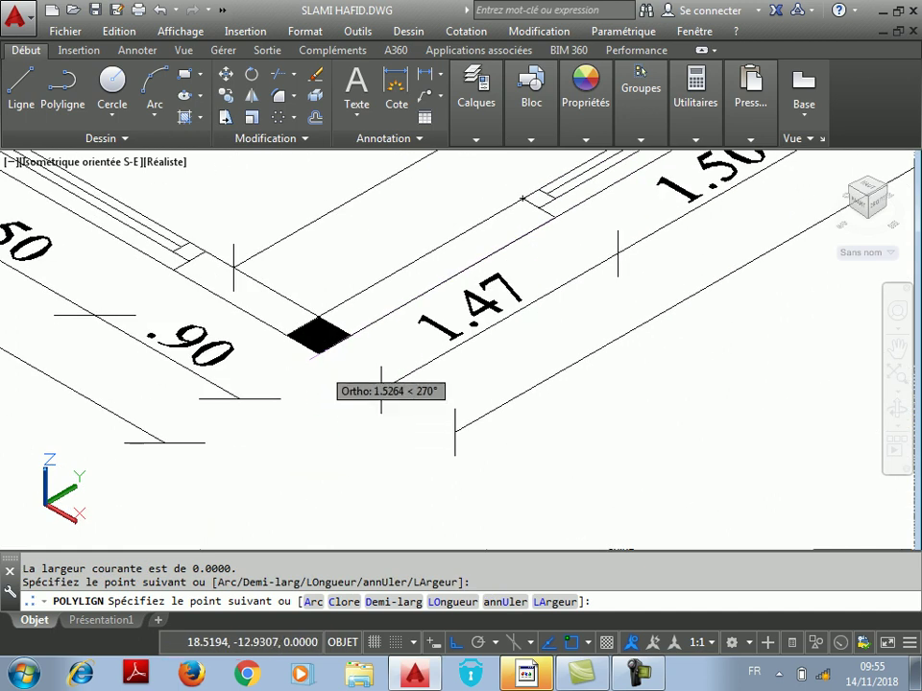
left_click(317, 352)
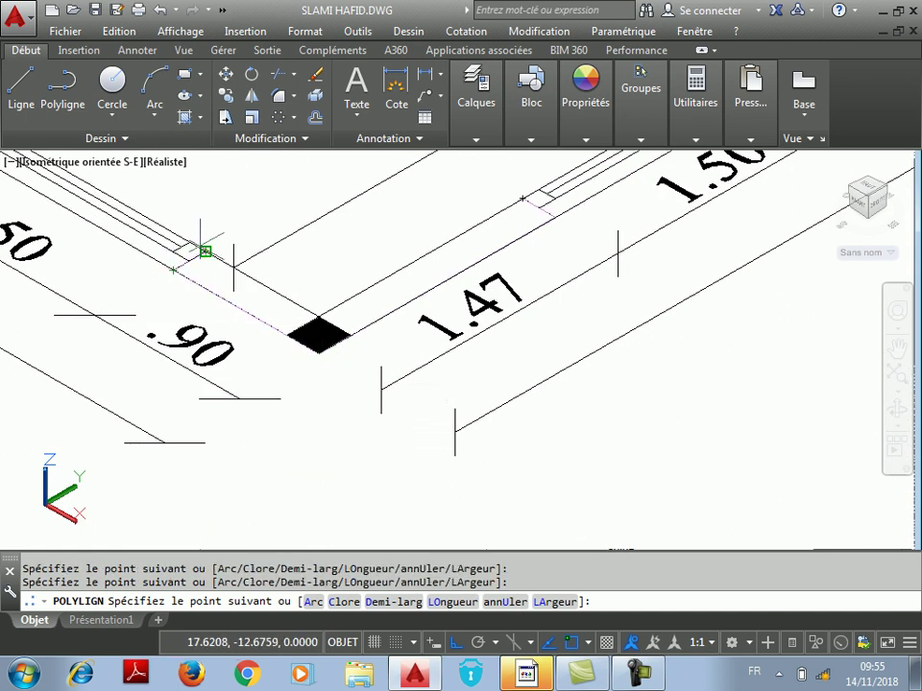
left_click(318, 315)
right_click(422, 227)
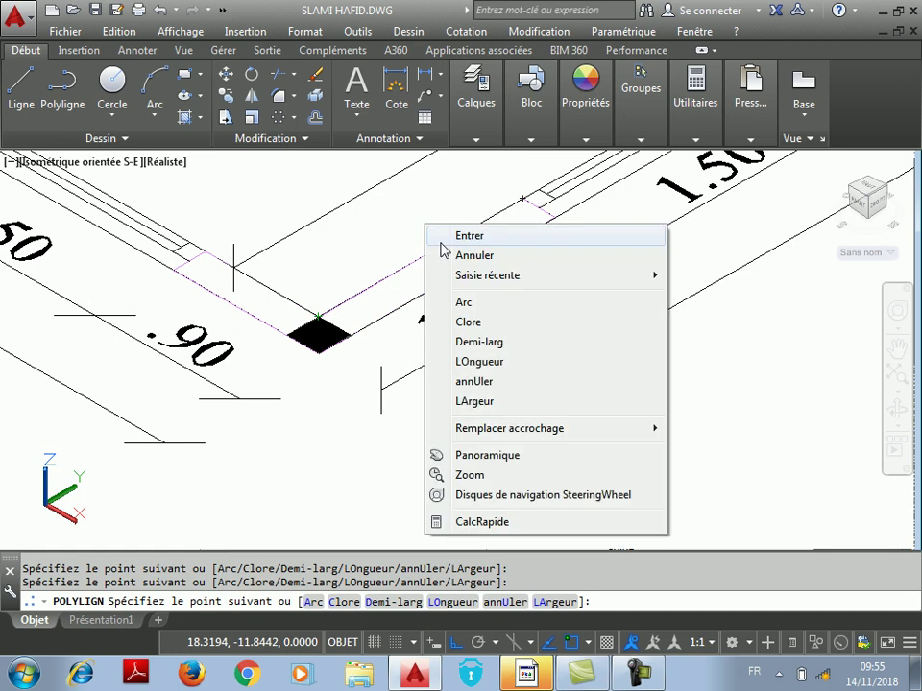
left_click(496, 323)
scroll(480, 322, "down", 3)
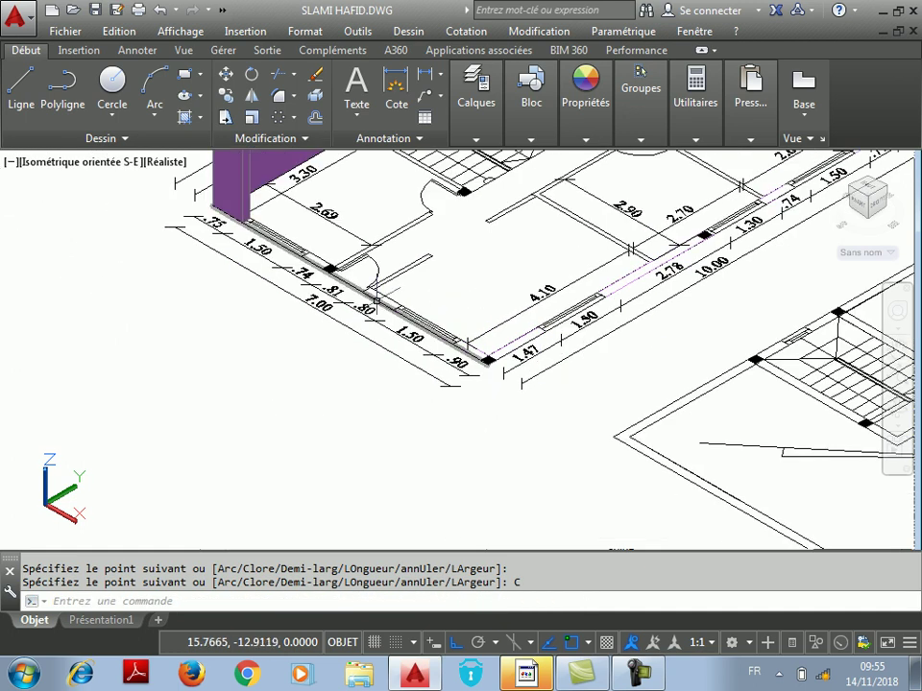
Step: Draw a rectangle over the .80 wall section between the door opening and the 1.50 window
scroll(382, 261, "up", 2)
scroll(382, 267, "down", 5)
scroll(359, 242, "up", 4)
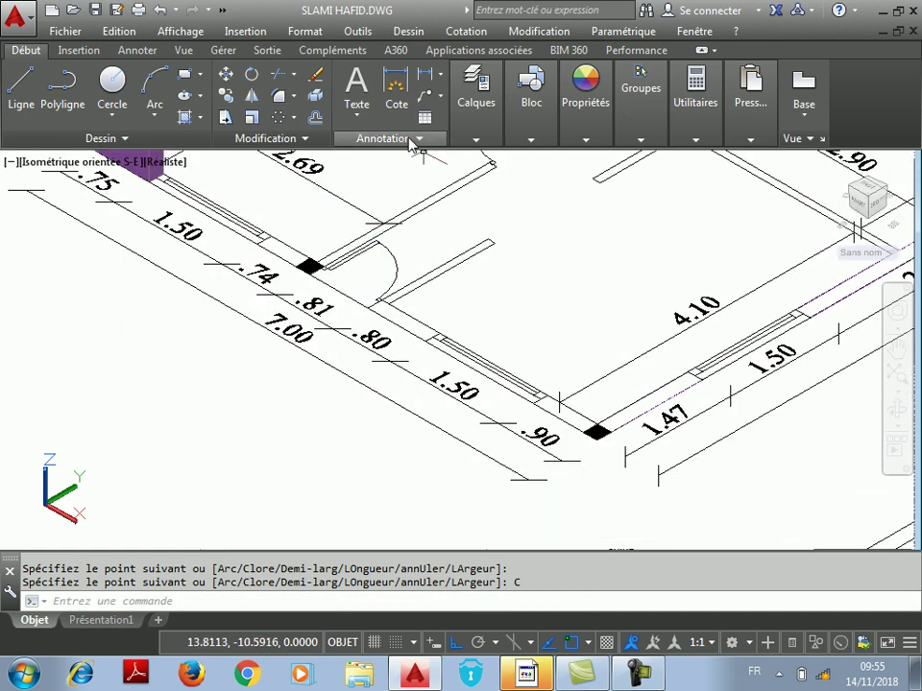
left_click(184, 73)
scroll(403, 326, "up", 5)
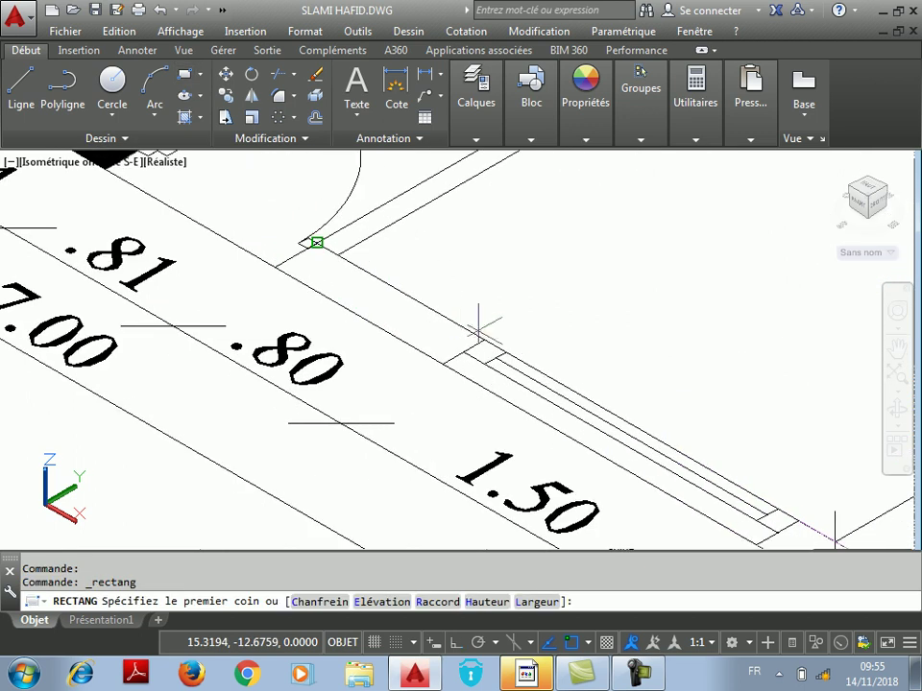
left_click(460, 329)
left_click(428, 376)
Step: Draw another rectangle over the .74 wall section, from the column beside the door to the neighbouring 1.50 window
scroll(442, 382, "down", 3)
right_click(297, 248)
left_click(326, 254)
scroll(313, 288, "up", 5)
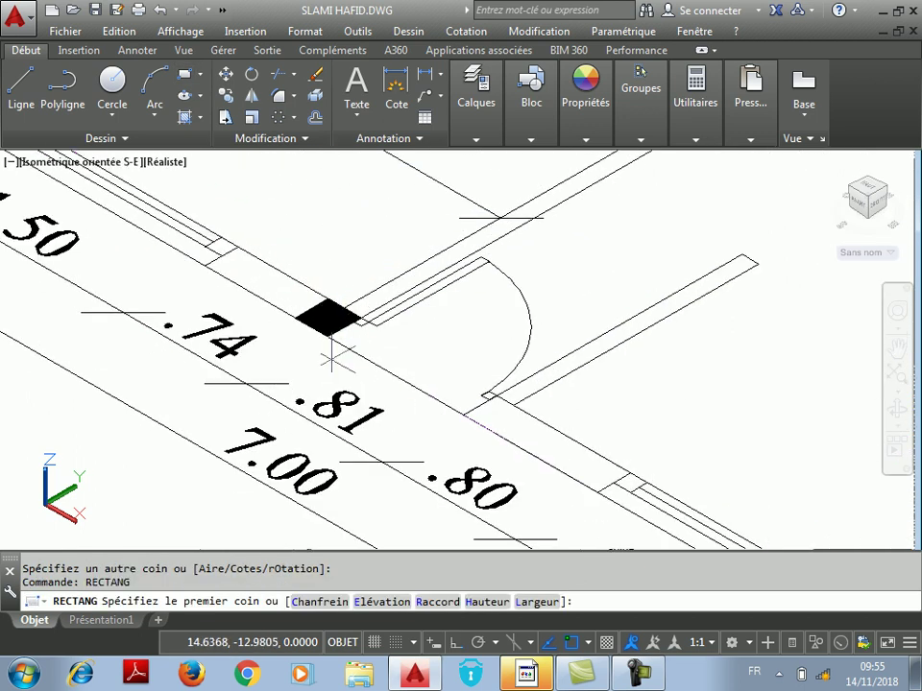
left_click(329, 313)
scroll(370, 341, "down", 5)
scroll(318, 304, "up", 5)
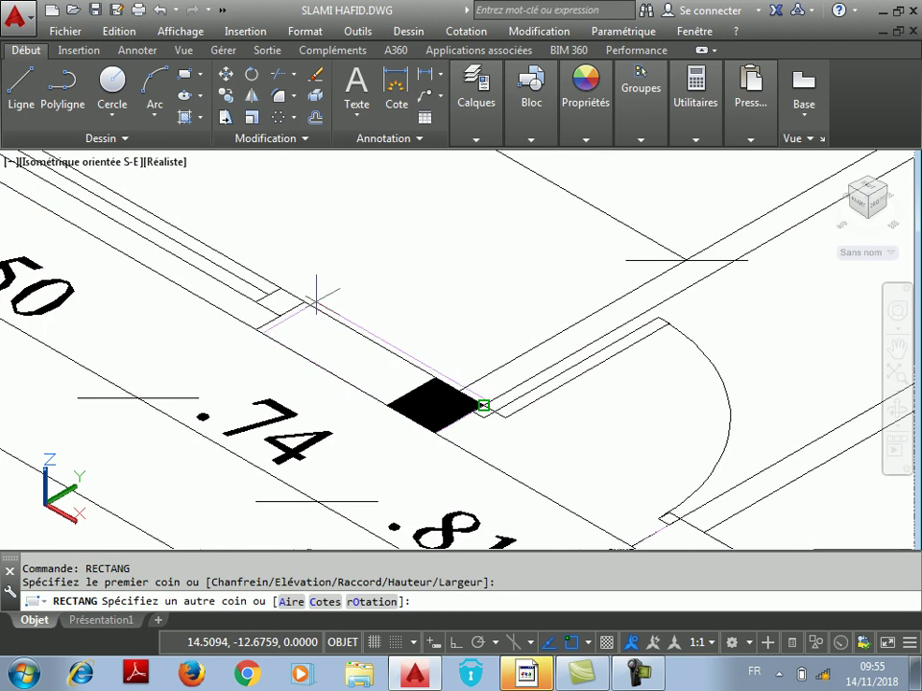
left_click(293, 325)
scroll(288, 331, "down", 5)
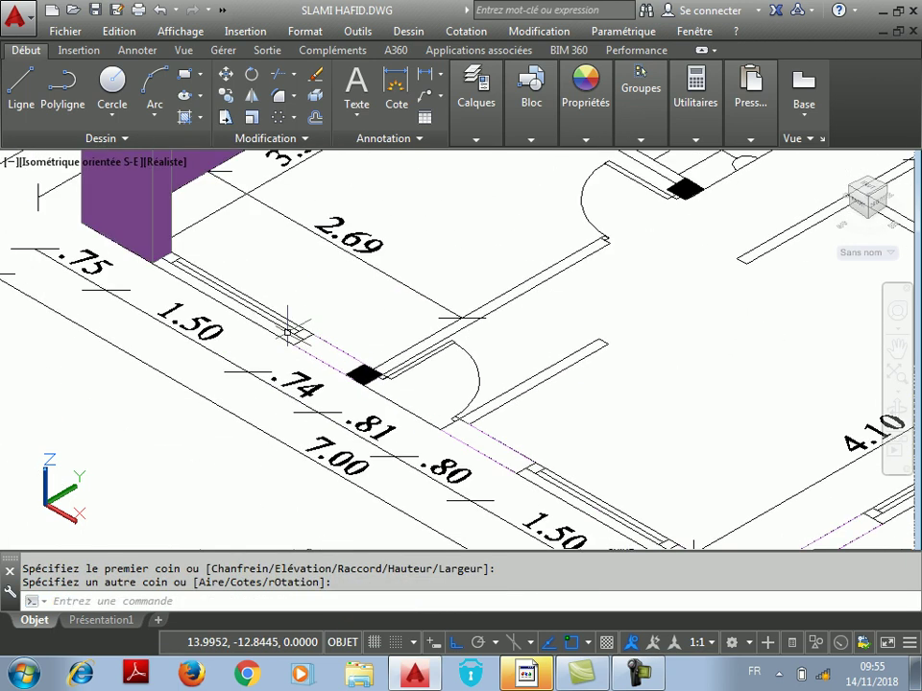
left_click(543, 31)
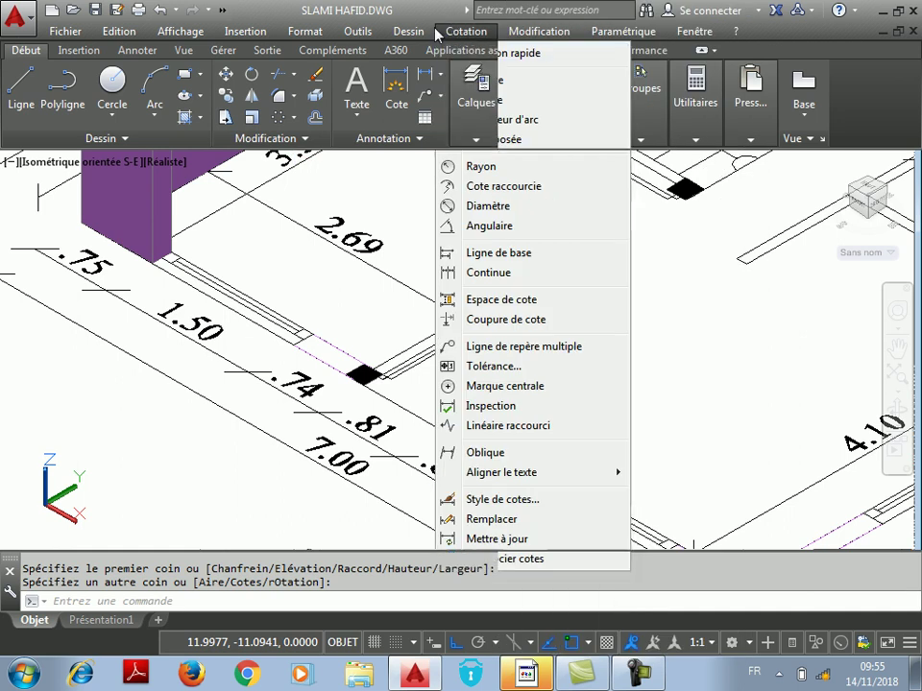
left_click(282, 5)
left_click(409, 32)
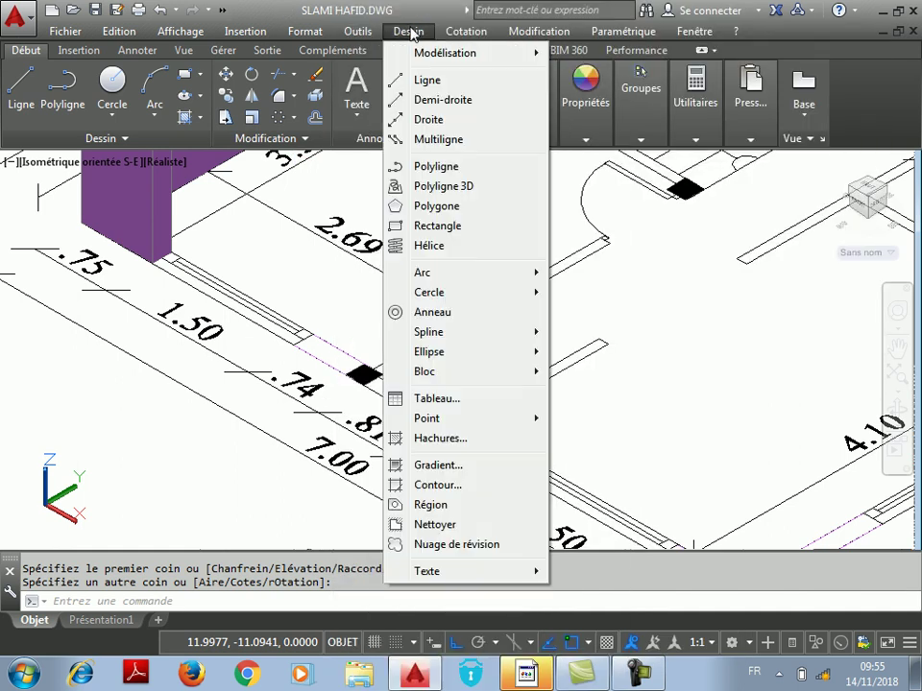
mouse_move(437, 65)
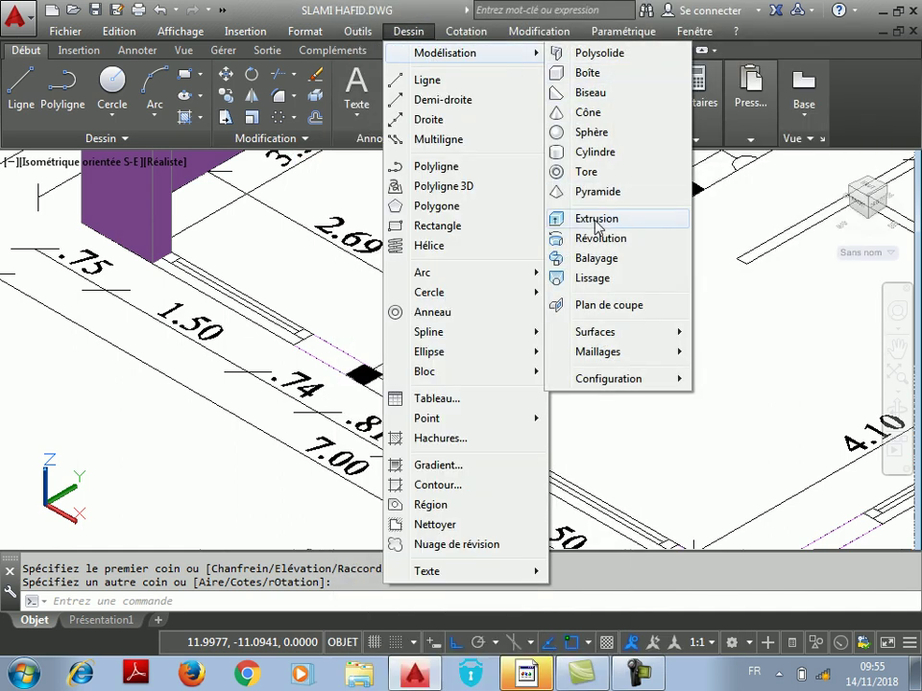
left_click(596, 220)
left_click(340, 348)
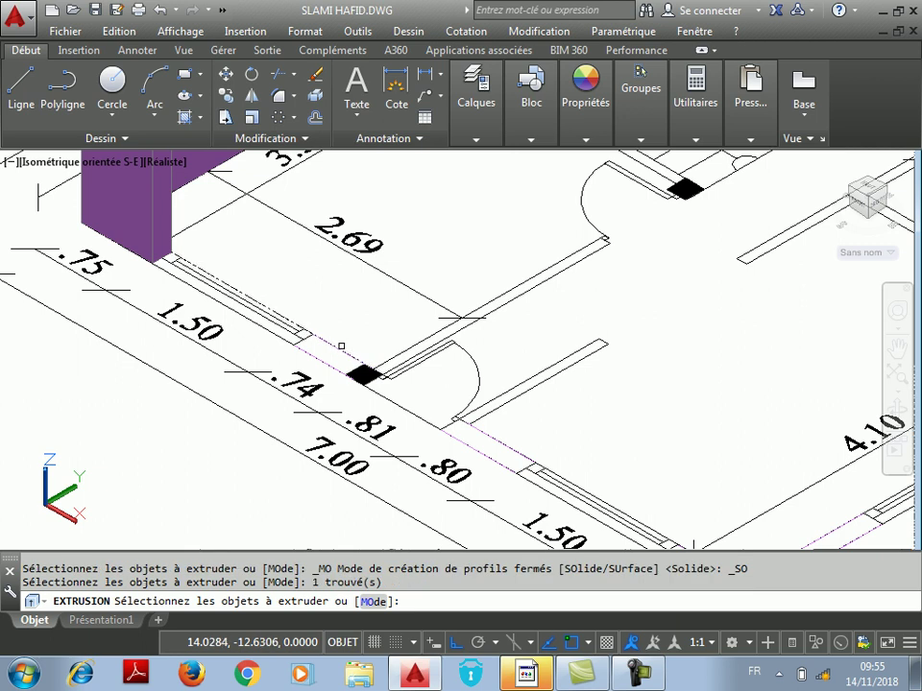
key("Escape")
right_click(355, 309)
left_click(382, 320)
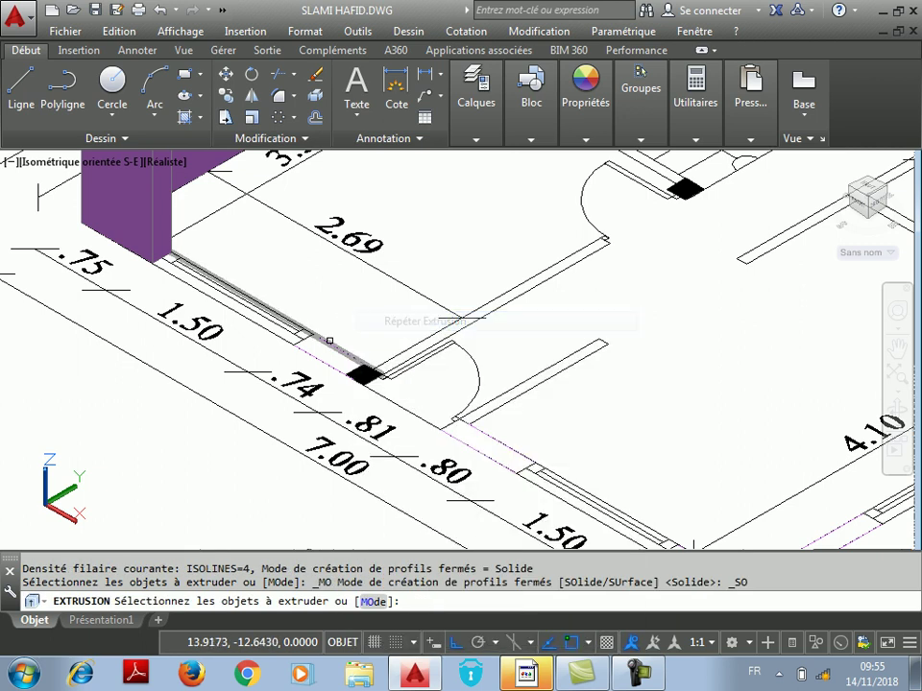
scroll(300, 339, "up", 2)
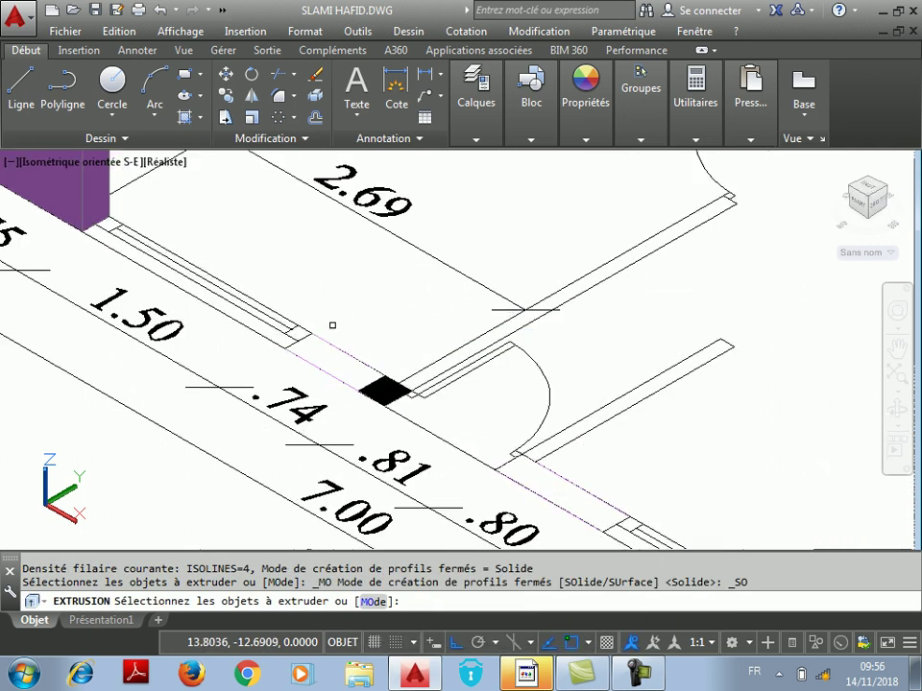
key("Escape")
Step: Erase the short line at the window end of the .74 wall section next to the column
scroll(296, 333, "up", 2)
left_click(300, 336)
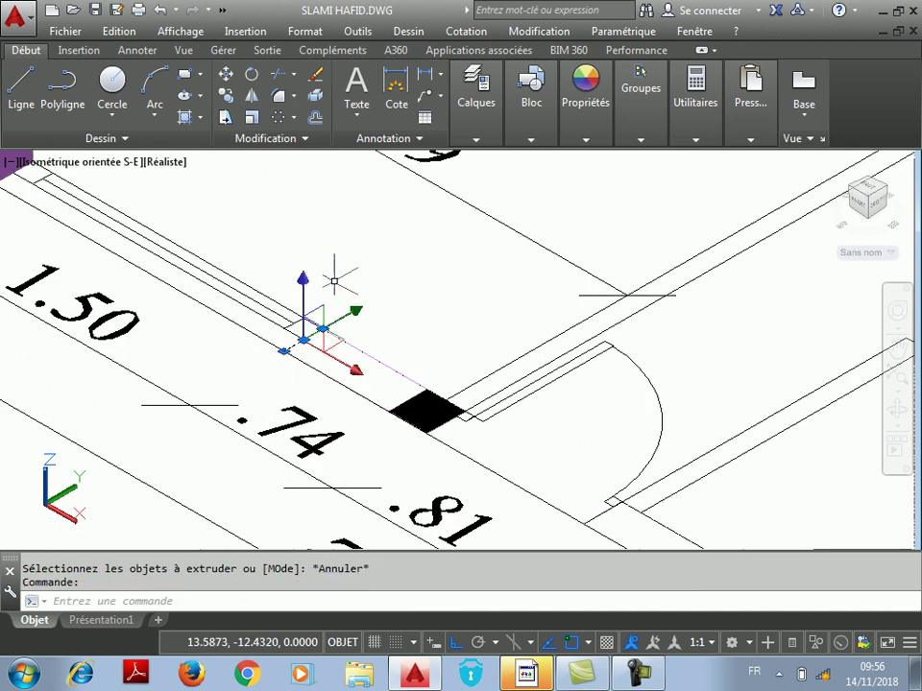
key("Delete")
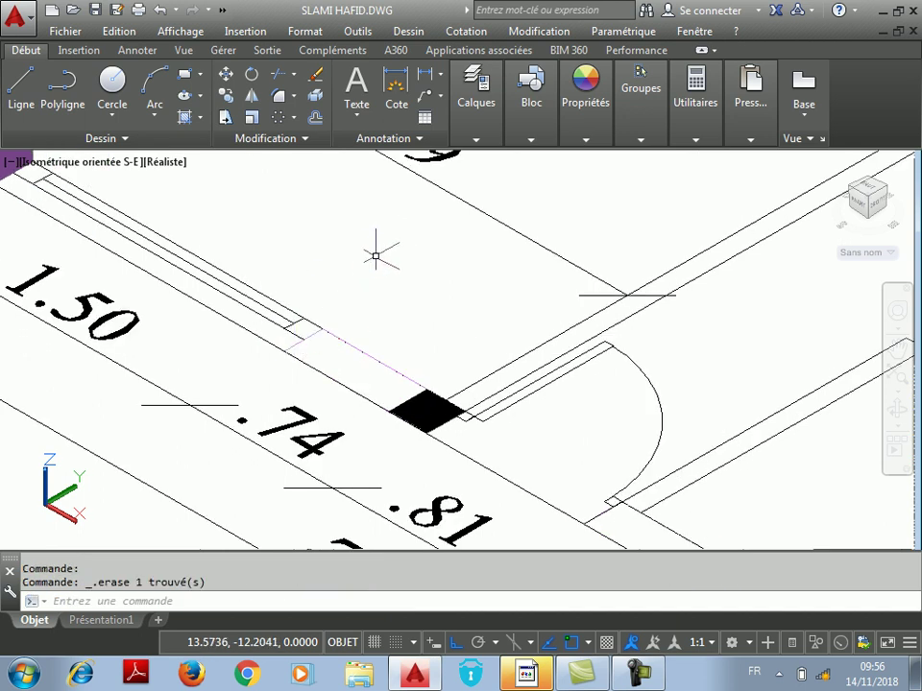
right_click(368, 274)
mouse_move(634, 304)
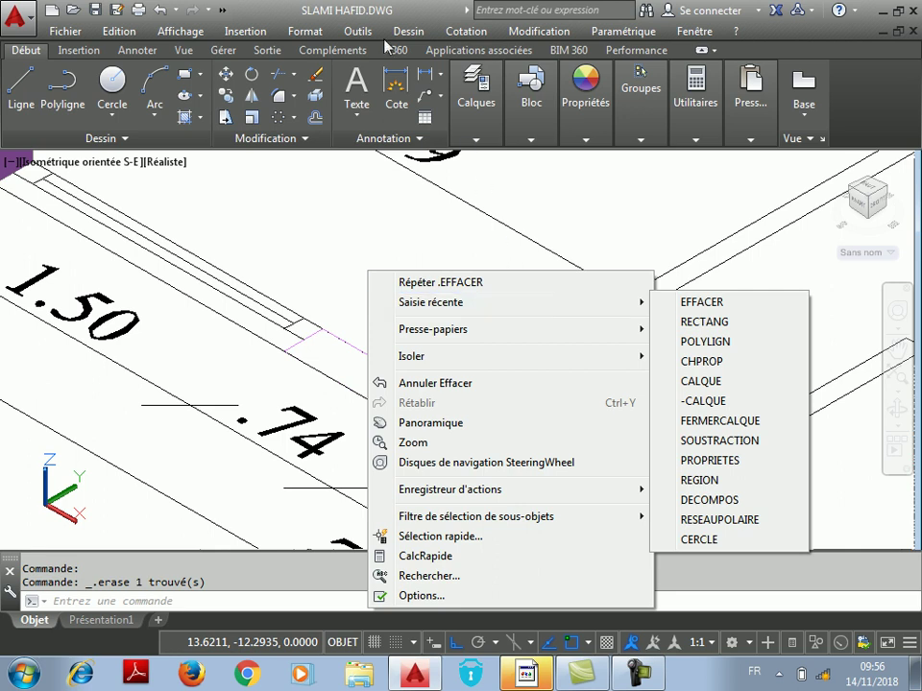
left_click(408, 31)
left_click(408, 31)
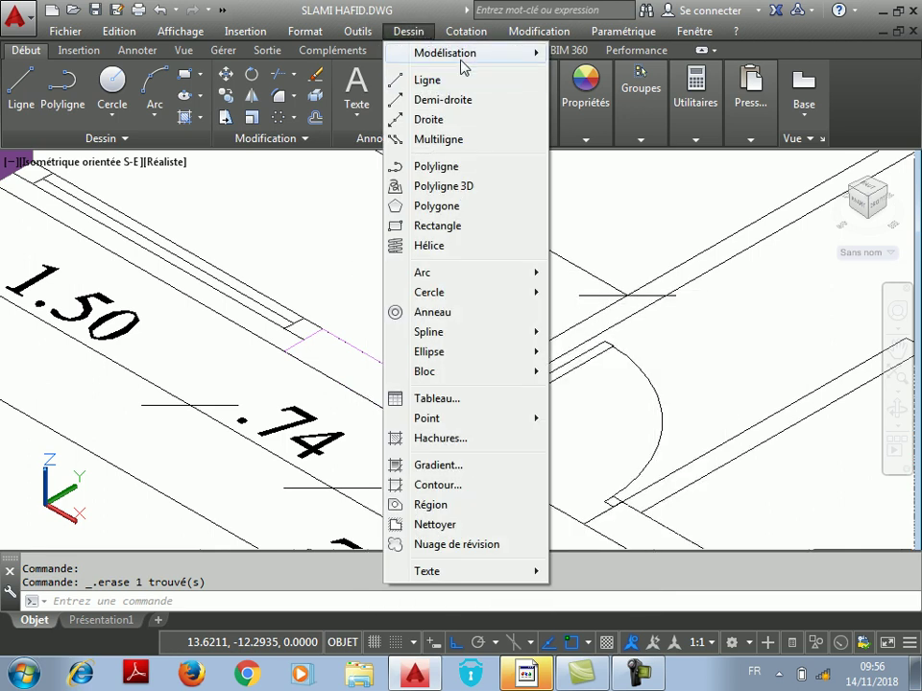
mouse_move(463, 58)
left_click(561, 216)
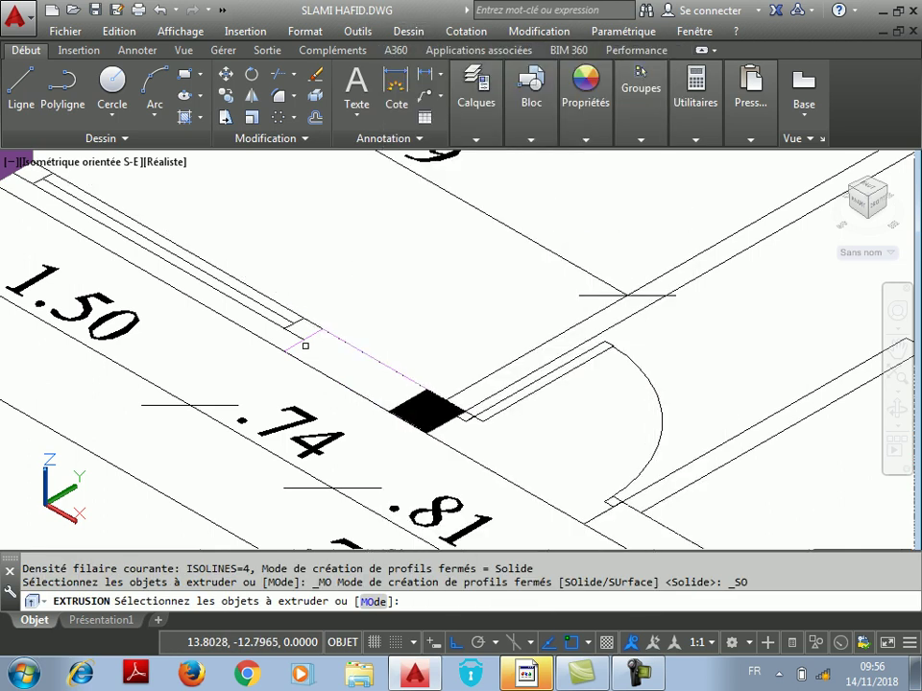
left_click(300, 342)
scroll(285, 261, "down", 2)
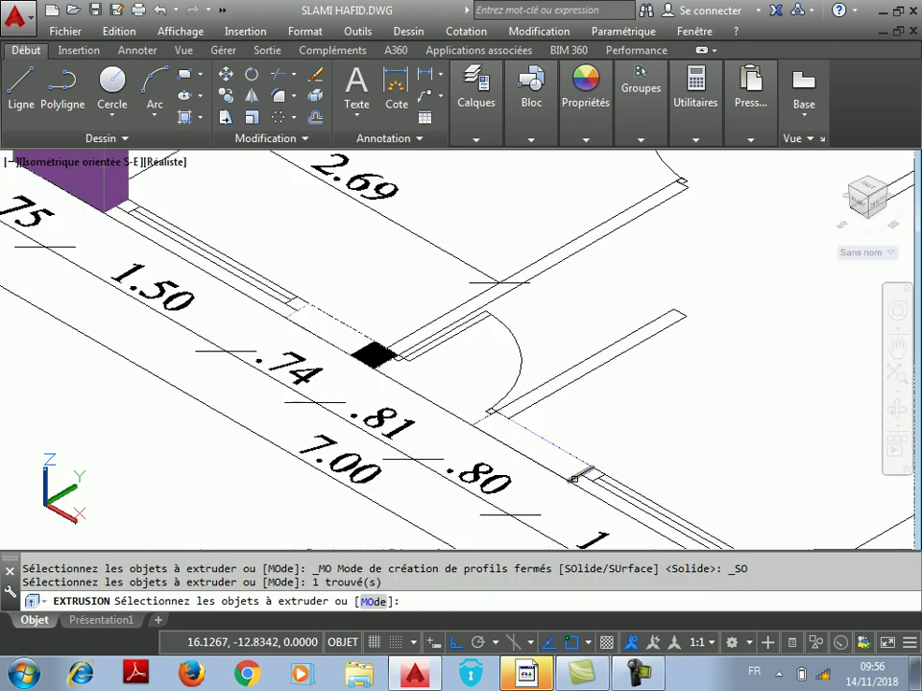
scroll(388, 408, "down", 3)
scroll(559, 424, "up", 2)
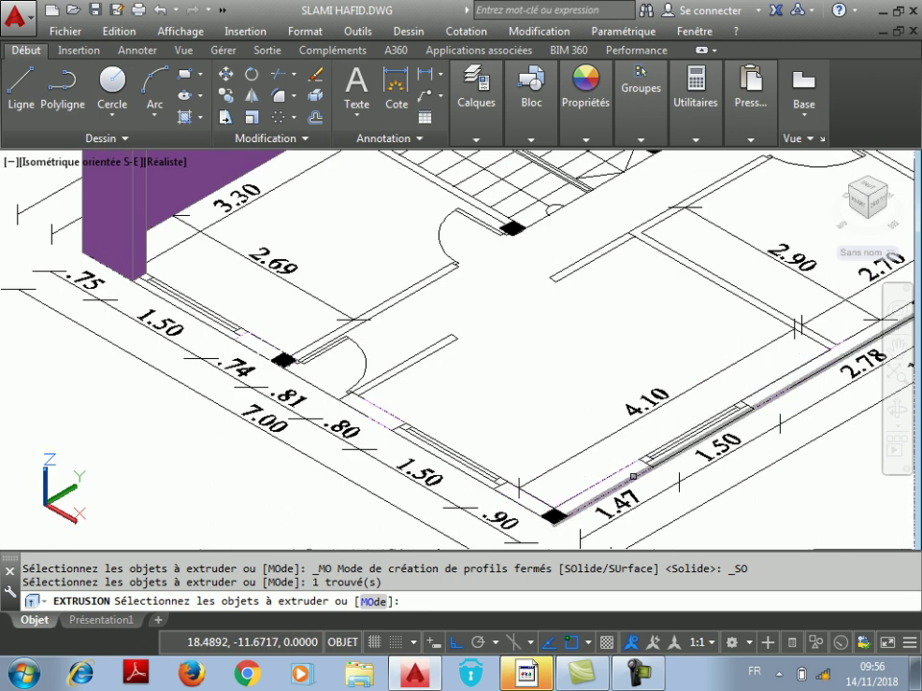
key("Escape")
Step: Erase the two long original wall outlines that run along the traced wall sections
scroll(557, 418, "down", 1)
scroll(595, 441, "up", 2)
left_click(475, 473)
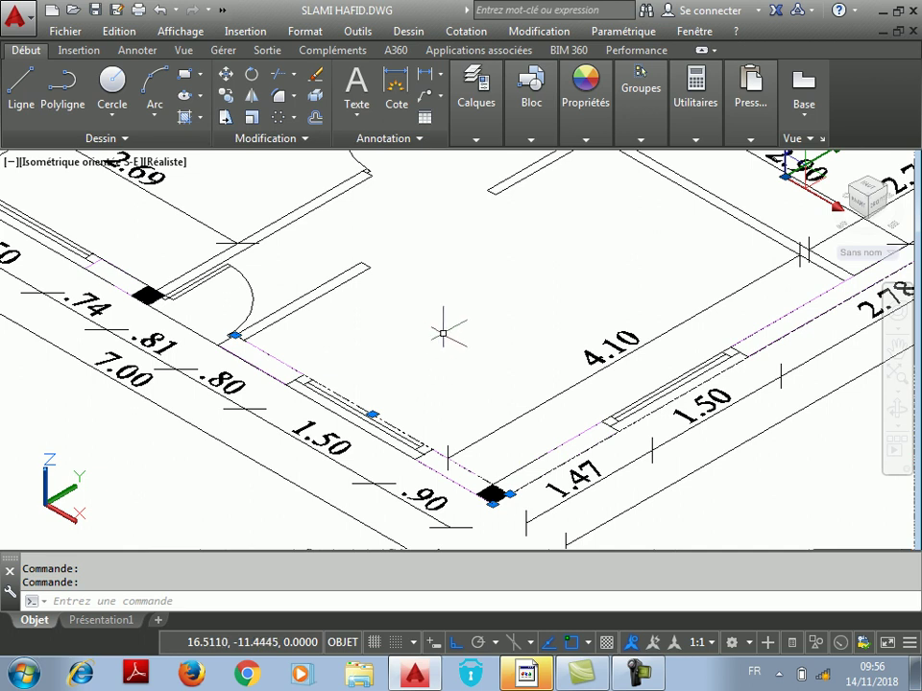
key("Delete")
Step: Examine the traced wall sections around the whole perimeter of the floor plan
scroll(441, 333, "down", 1)
scroll(660, 341, "up", 2)
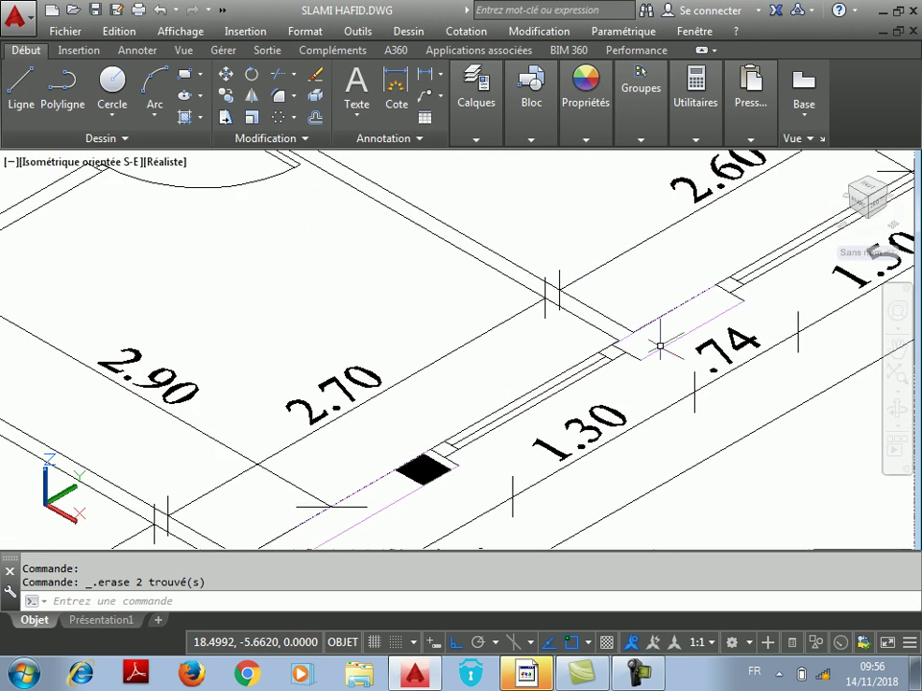
scroll(680, 299, "down", 2)
scroll(516, 437, "down", 3)
scroll(500, 340, "up", 5)
scroll(495, 387, "down", 2)
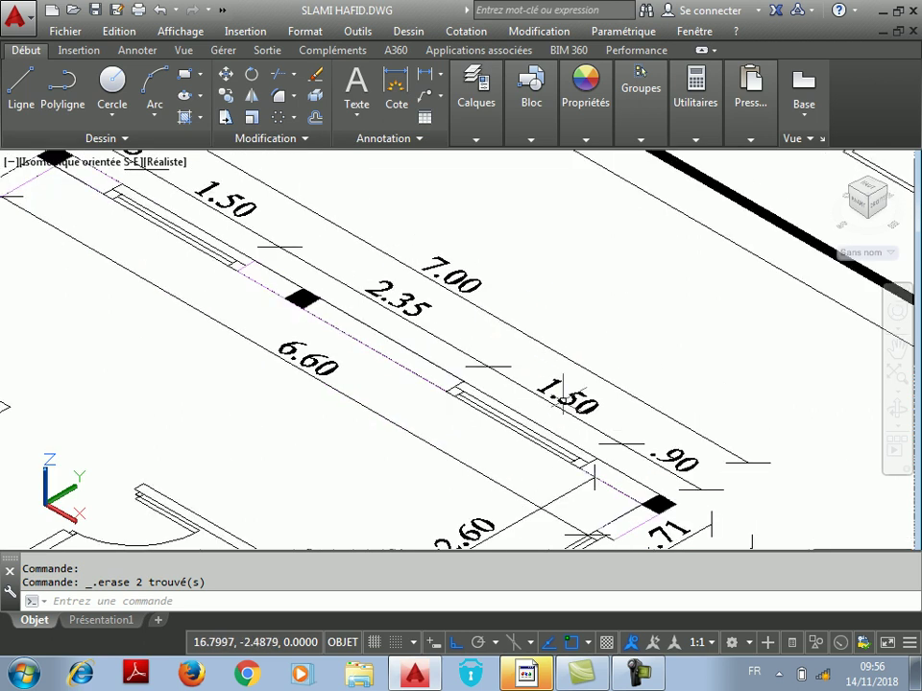
scroll(632, 451, "down", 2)
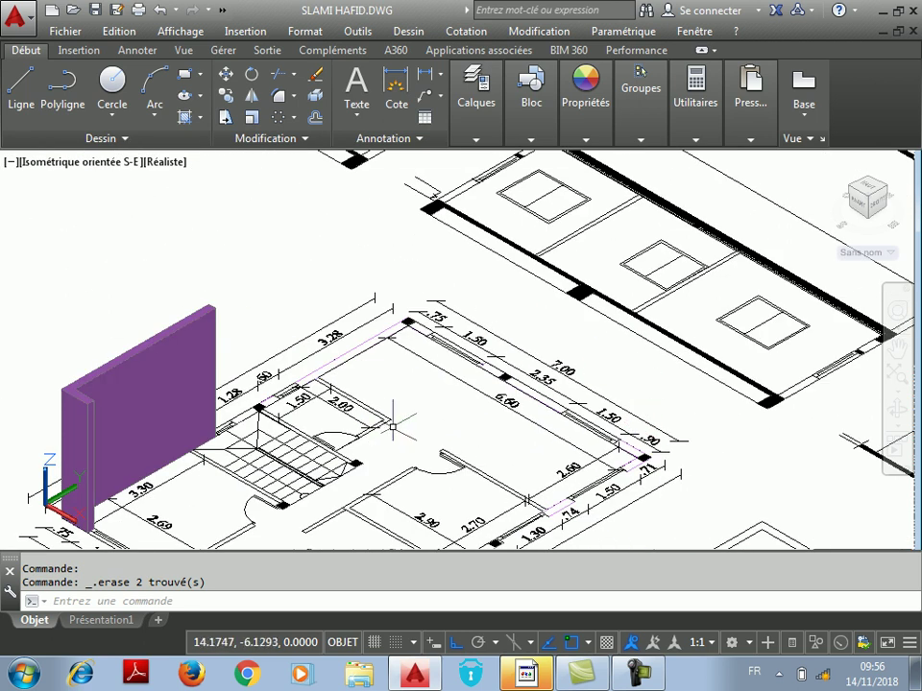
scroll(384, 365, "down", 3)
scroll(333, 205, "up", 3)
Step: Start a solid extrusion and select the .74 and .80 wall outlines on the 7.00 side with the door
right_click(332, 205)
mouse_move(383, 244)
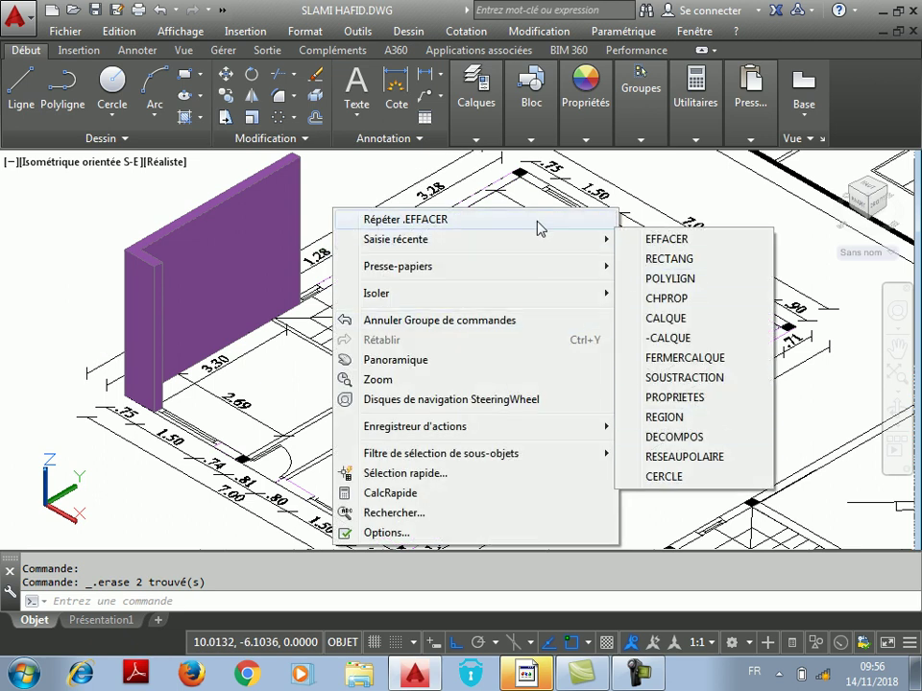
left_click(398, 32)
left_click(415, 32)
mouse_move(470, 53)
left_click(596, 218)
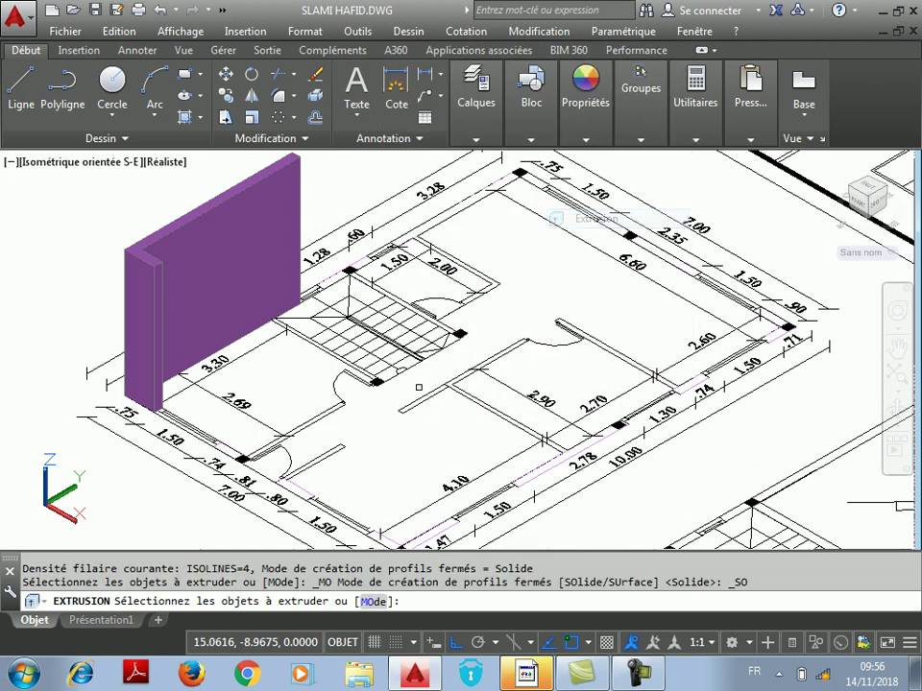
scroll(234, 496, "up", 3)
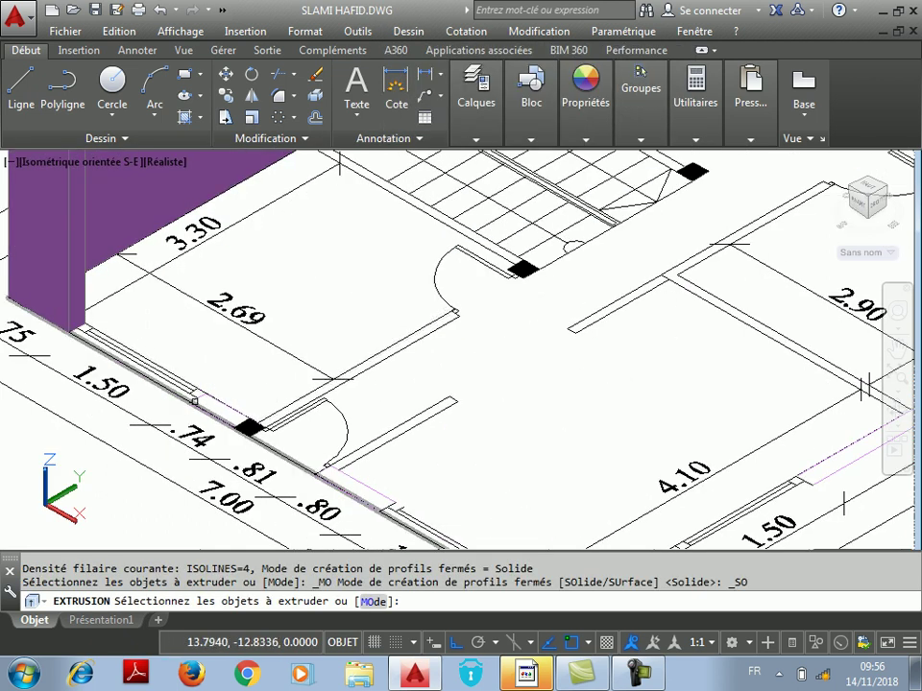
left_click(199, 398)
left_click(355, 477)
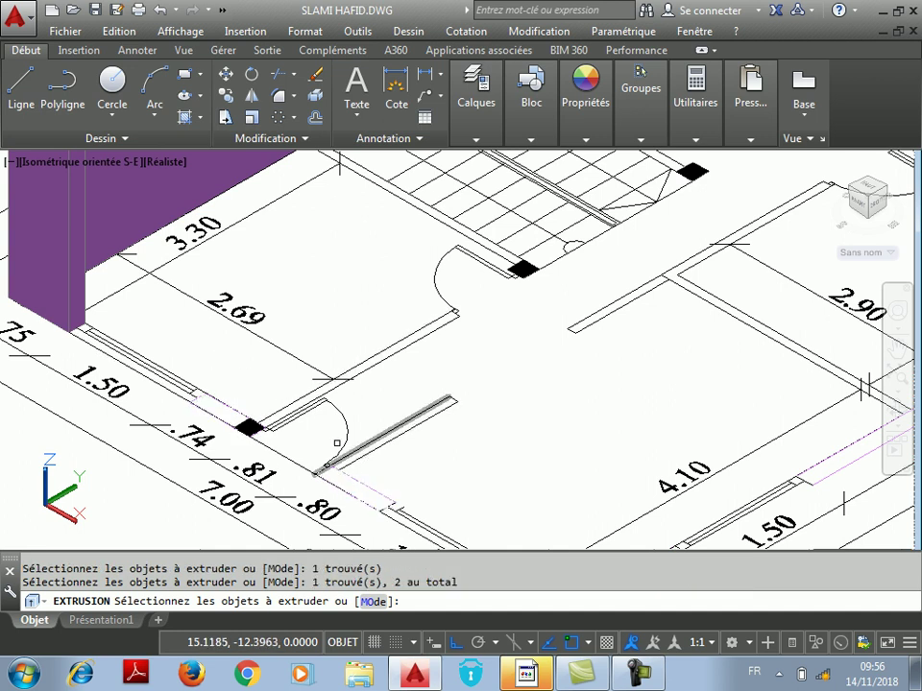
Step: Add the .90/1.47 corner outline and the 2.78 and .74 outlines of the 10.00 side to the extrusion selection
scroll(385, 417, "down", 3)
scroll(399, 384, "up", 3)
left_click(328, 405)
scroll(328, 409, "down", 4)
scroll(516, 316, "up", 3)
left_click(404, 419)
scroll(397, 421, "down", 2)
scroll(547, 330, "up", 2)
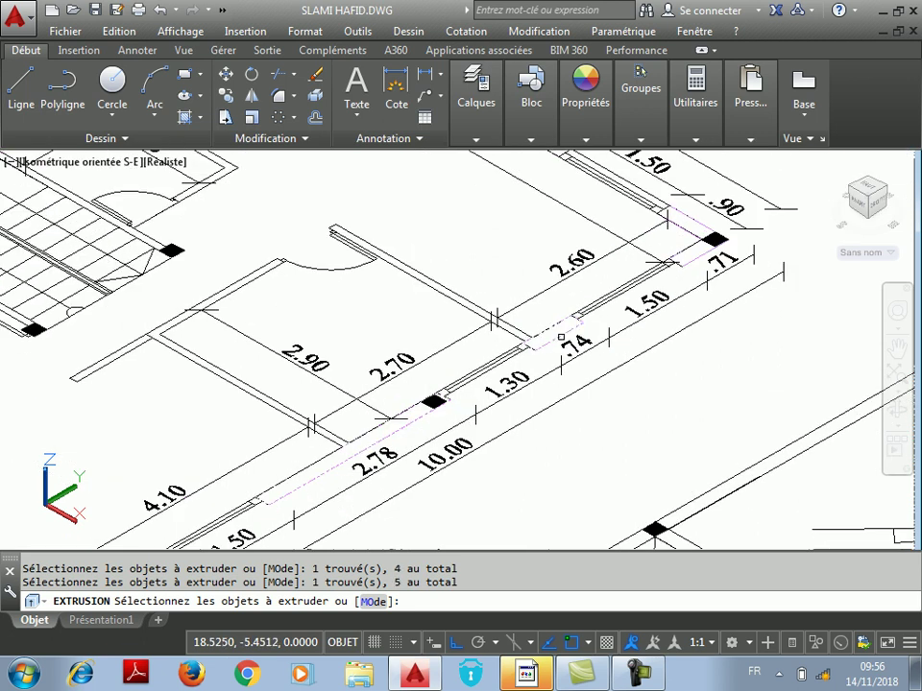
Step: Add the .90/.71 corner, the 2.35 section, the .75/3.28 corner and the 1.28 section outlines to the extrusion selection
scroll(559, 337, "down", 2)
left_click(547, 206)
scroll(559, 338, "down", 2)
scroll(462, 212, "up", 5)
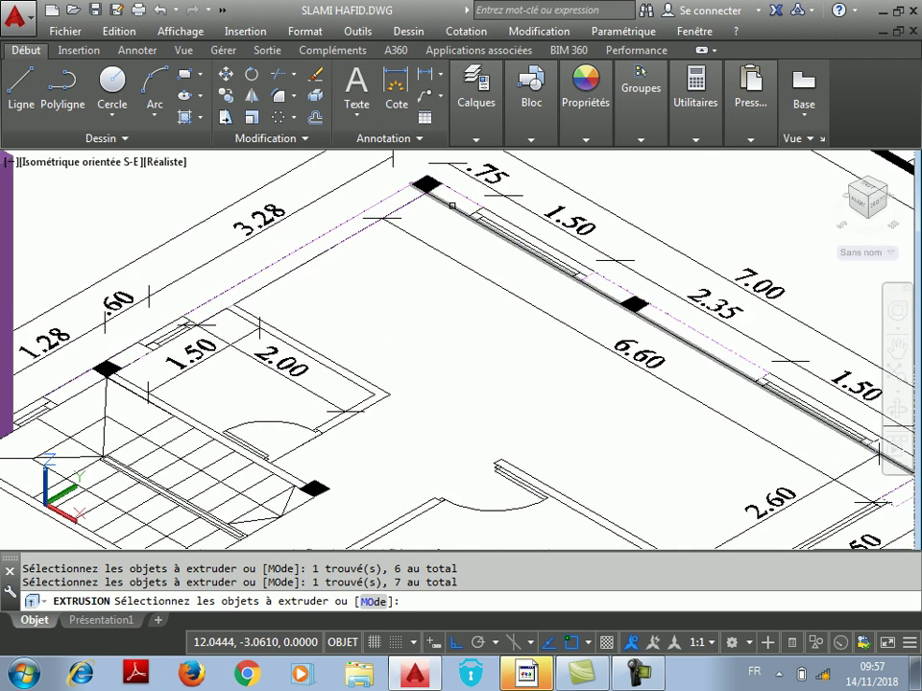
left_click(397, 196)
scroll(452, 211, "down", 2)
scroll(226, 294, "up", 3)
left_click(226, 288)
scroll(240, 279, "down", 3)
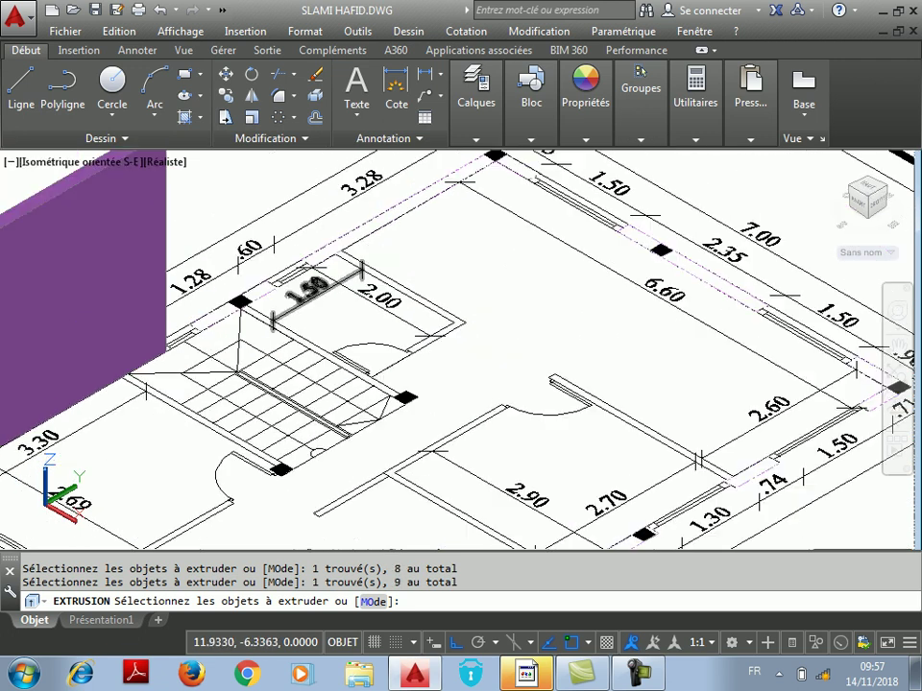
scroll(331, 261, "up", 2)
Step: Extrude the nine selected wall outlines to 3.20, matching the top of the existing .75/3.28-side corner wall
right_click(384, 271)
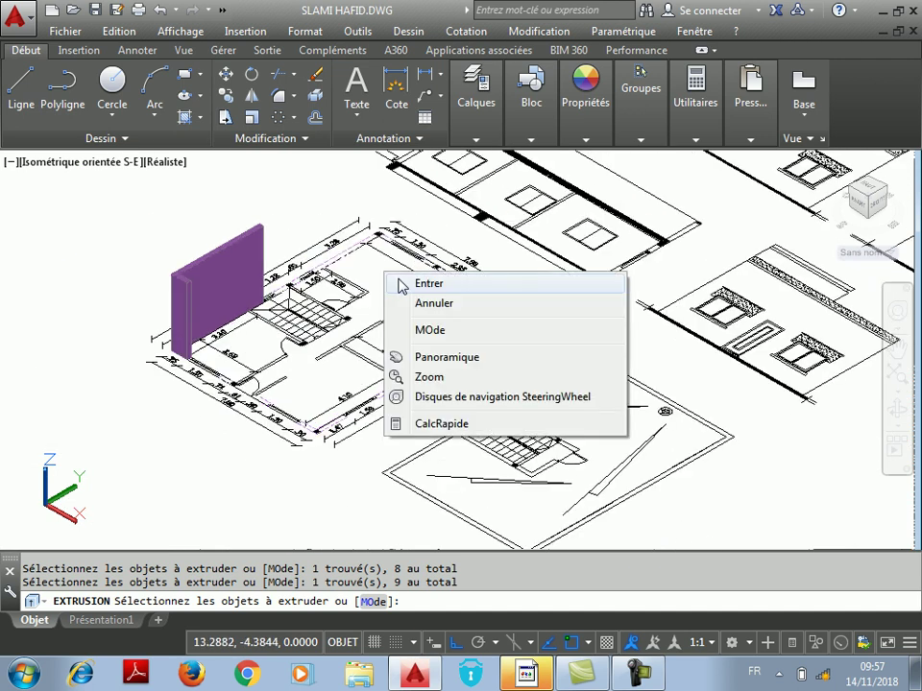
left_click(426, 284)
scroll(251, 228, "up", 3)
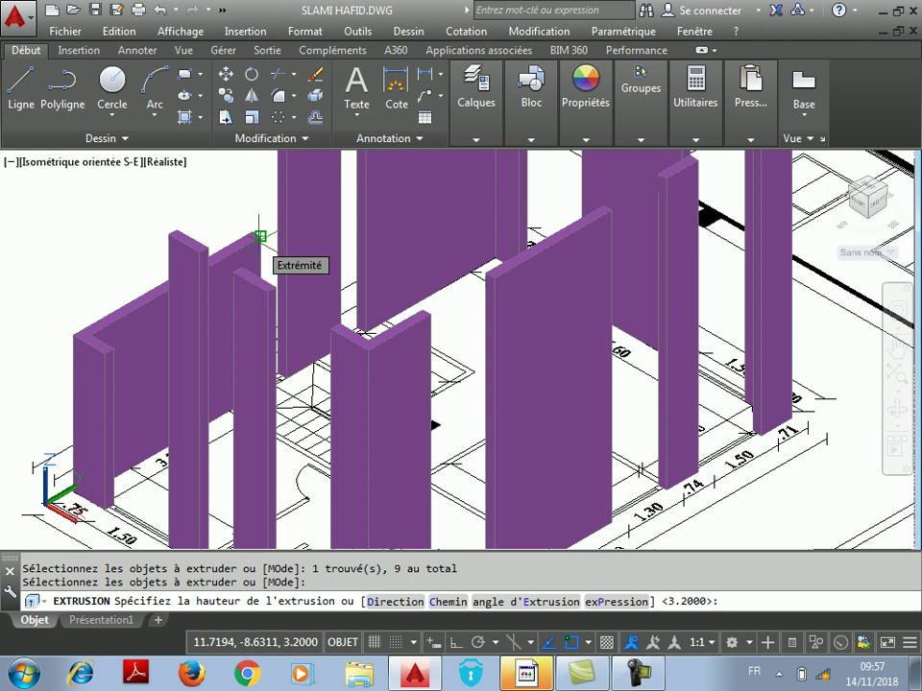
left_click(259, 235)
scroll(713, 300, "down", 4)
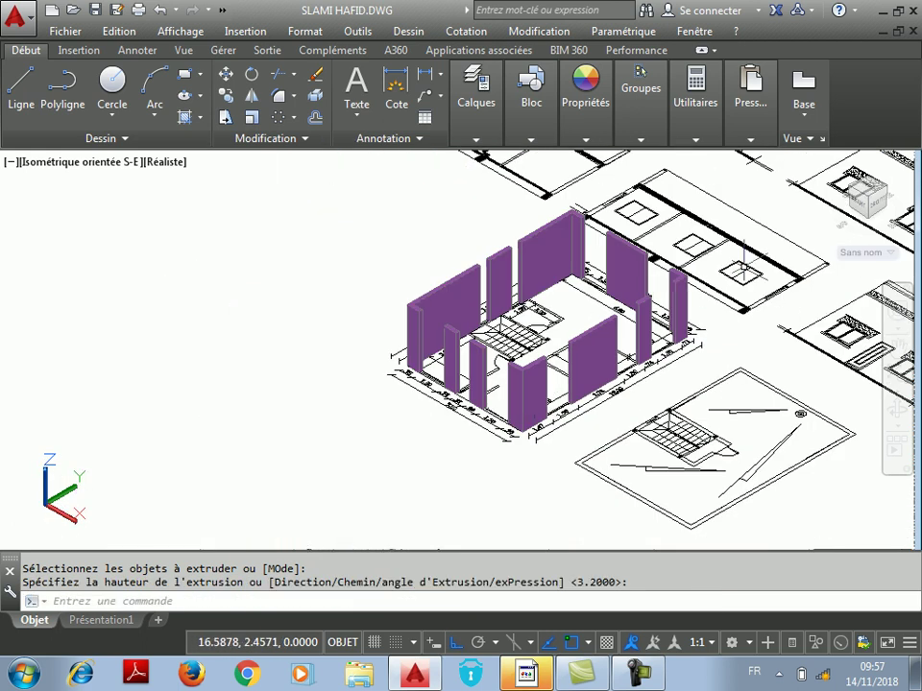
Step: Examine the extruded exterior walls and the openings between them around the floor plan
scroll(712, 300, "up", 2)
scroll(291, 470, "up", 3)
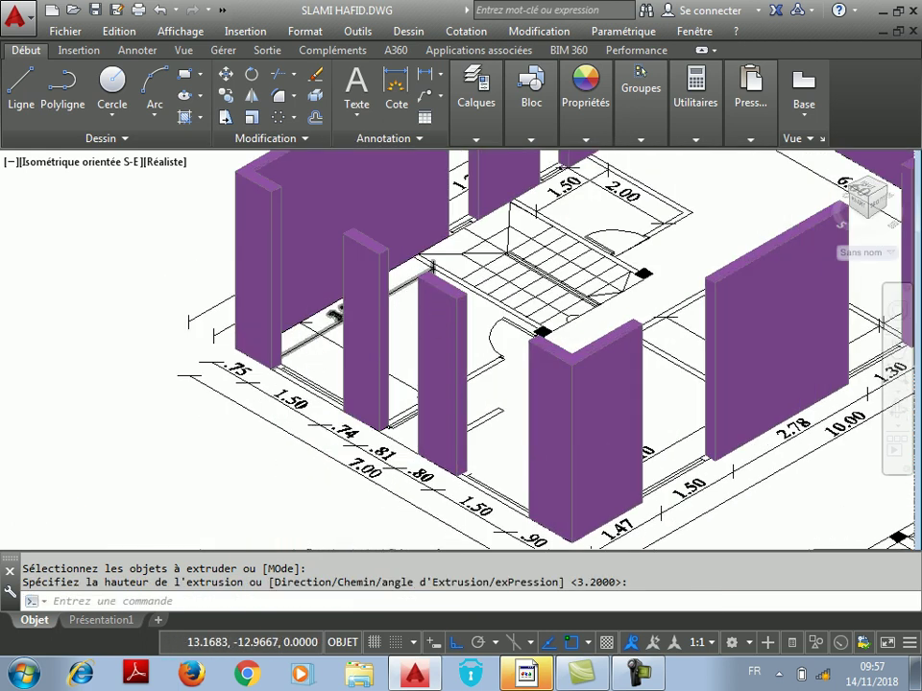
scroll(331, 413, "down", 4)
scroll(556, 384, "up", 2)
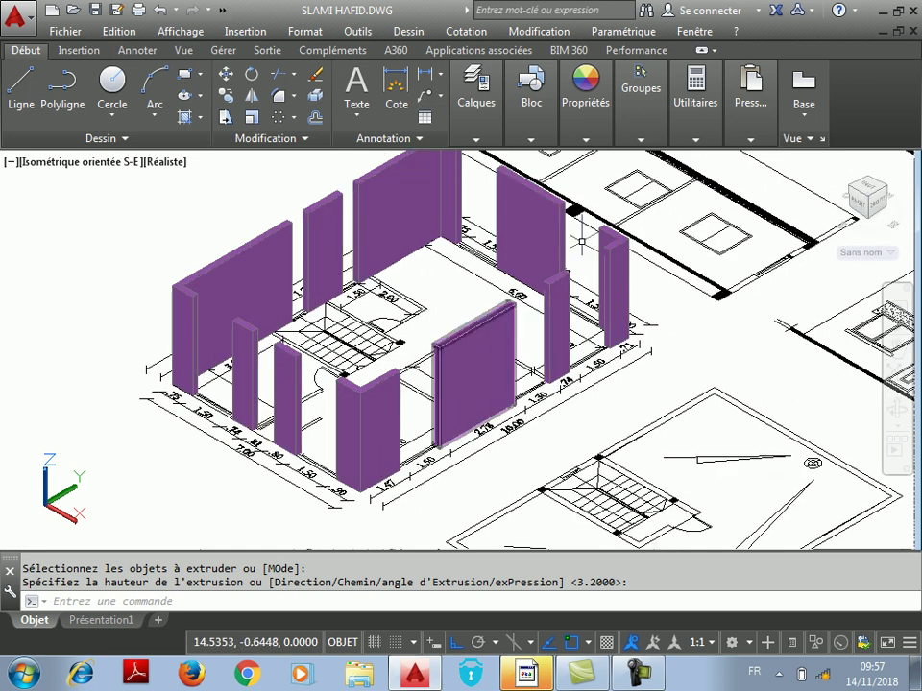
scroll(391, 369, "down", 2)
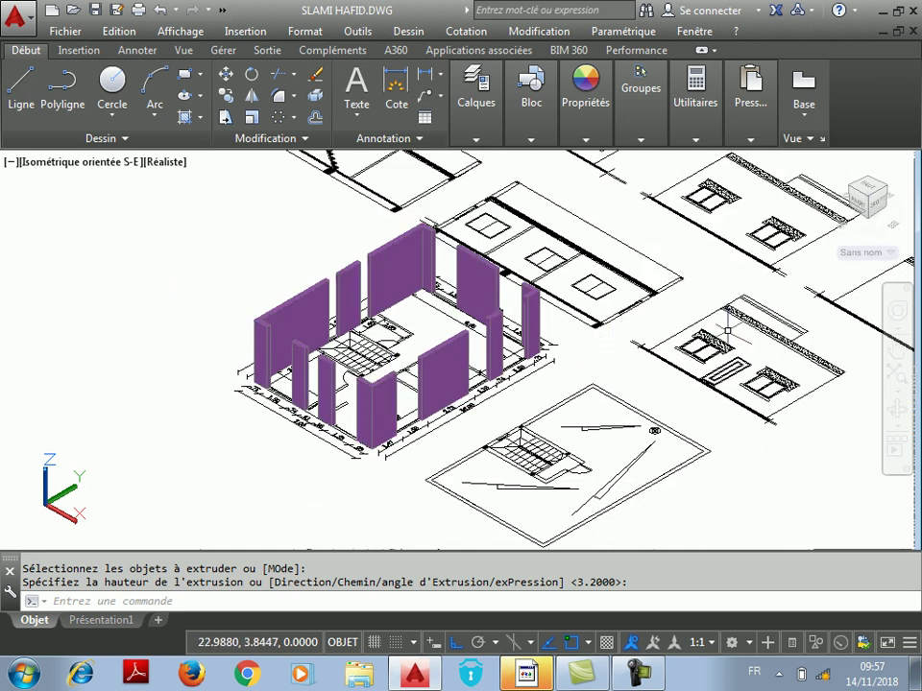
scroll(415, 351, "up", 3)
scroll(154, 288, "up", 3)
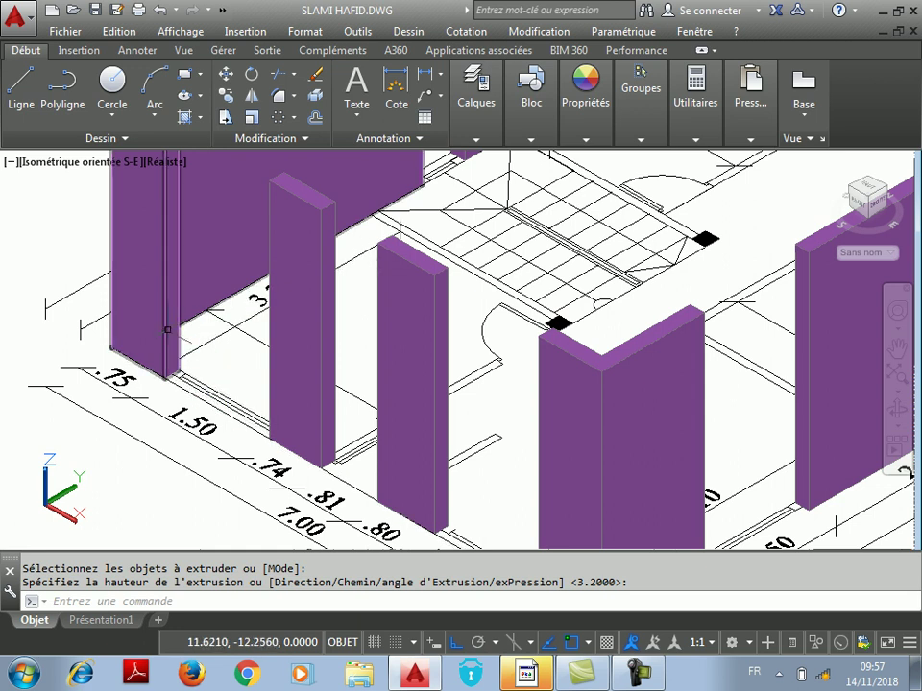
scroll(250, 395, "down", 5)
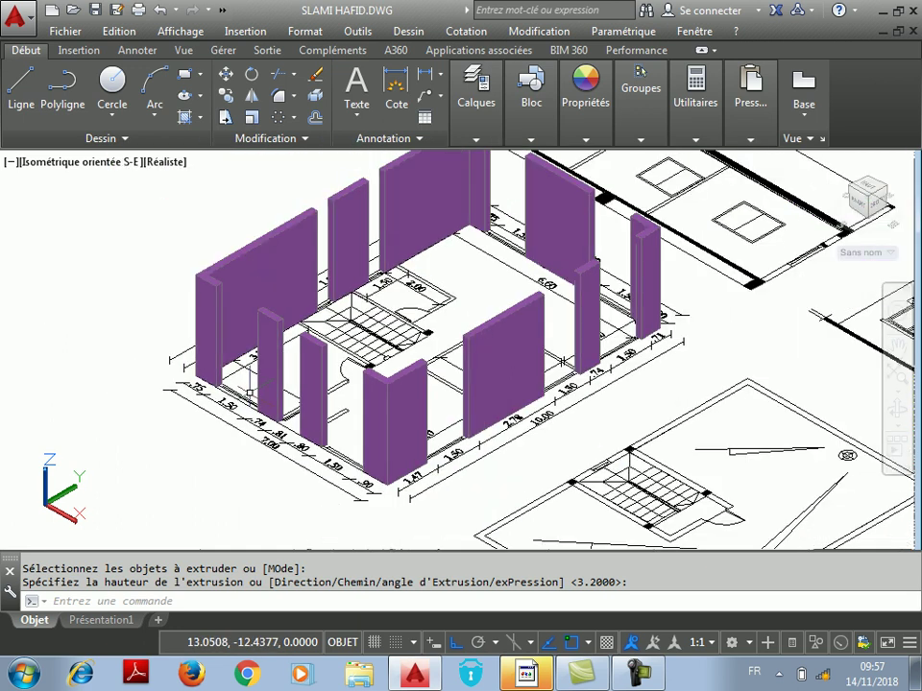
Step: Draw a rectangle across the 1.50 window opening between the .75 and .74 walls, and erase the plan line overlapping its outer edge
scroll(245, 389, "up", 5)
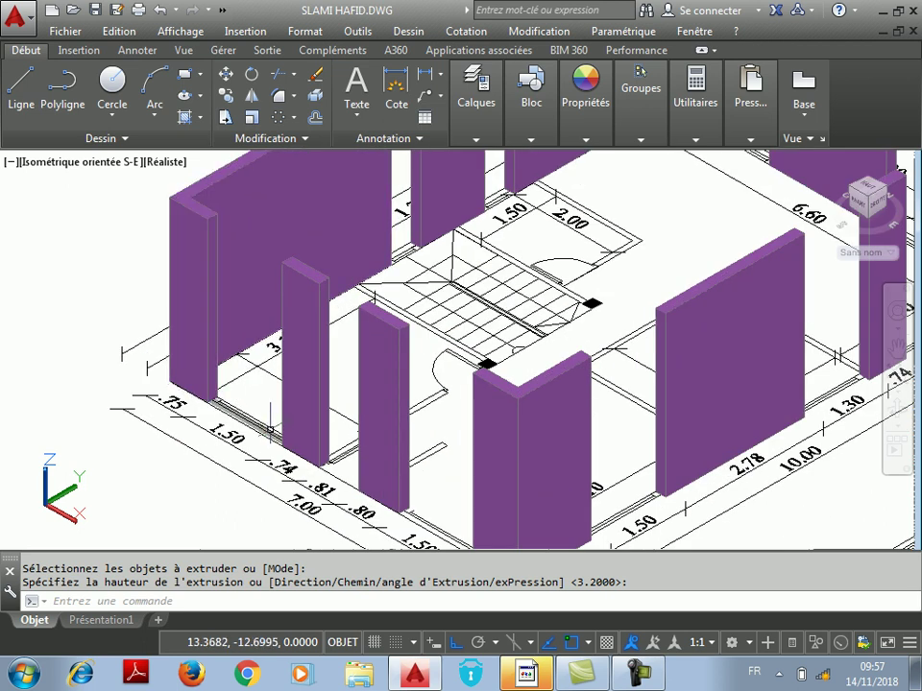
scroll(207, 422, "up", 3)
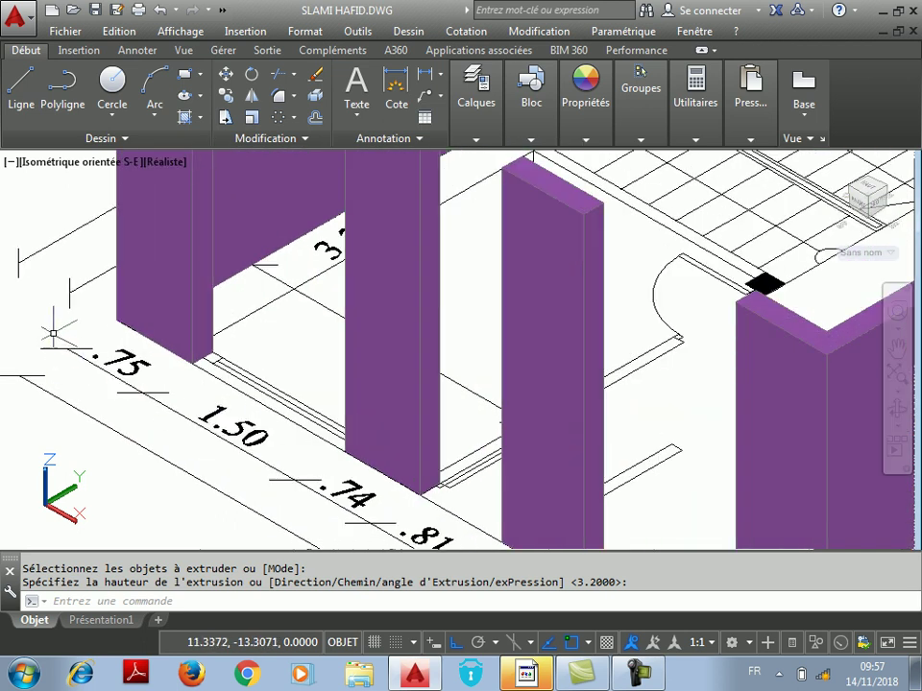
left_click(184, 77)
scroll(331, 392, "up", 2)
left_click(367, 530)
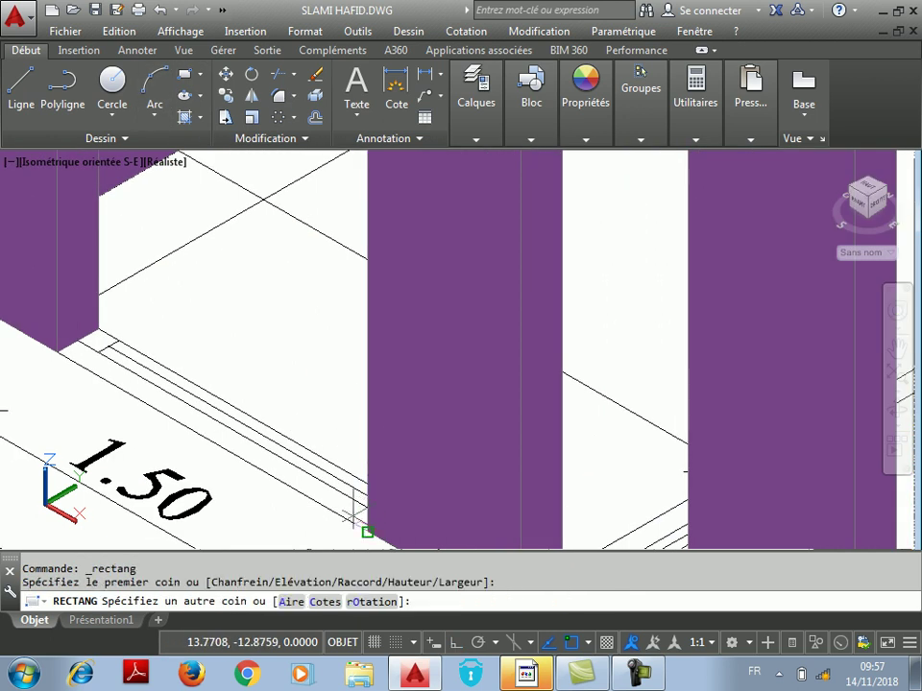
left_click(103, 344)
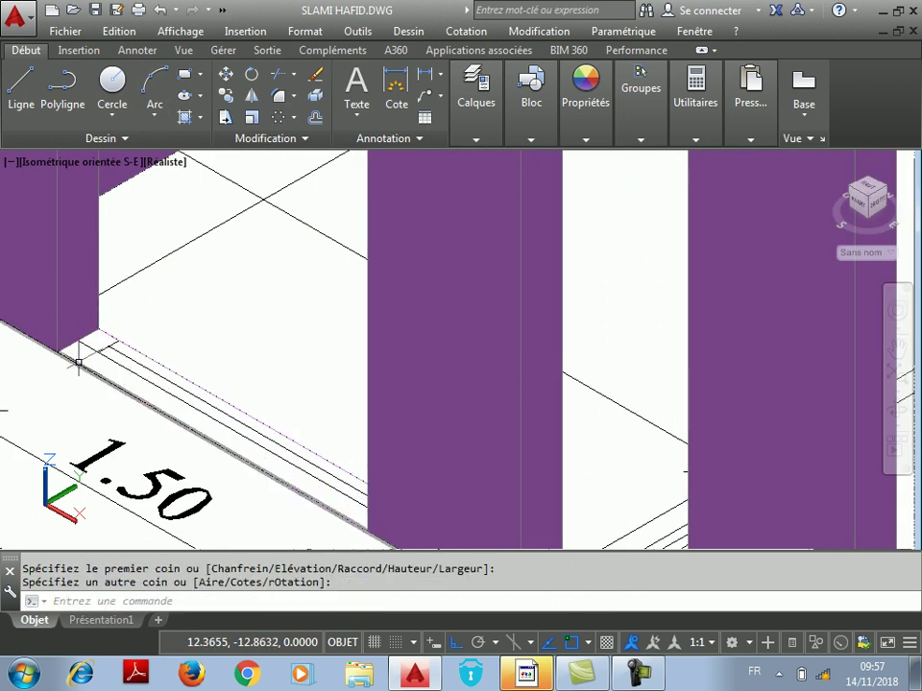
left_click(79, 362)
left_click(312, 80)
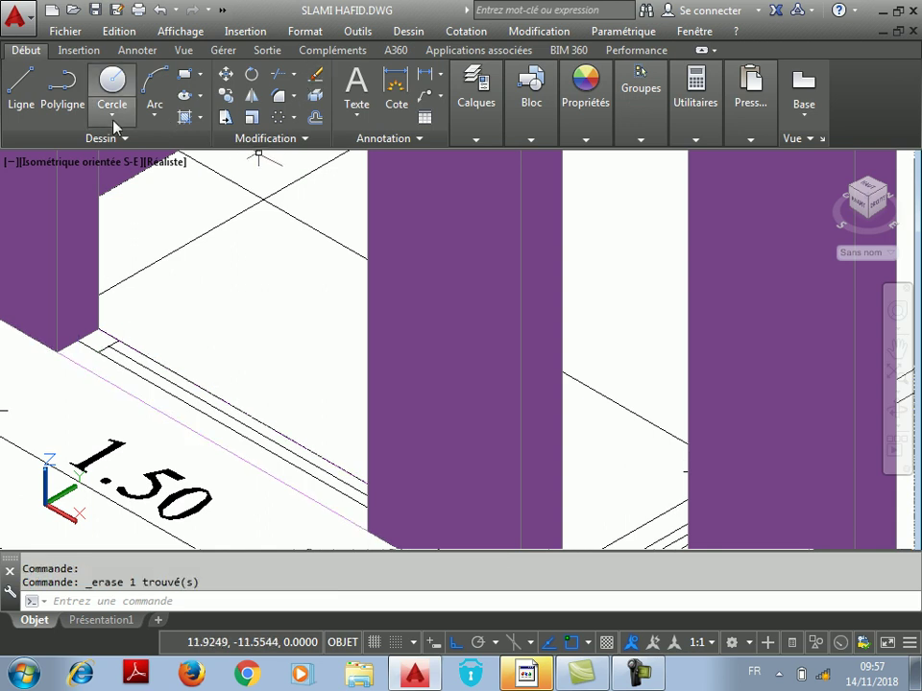
Step: Extrude the rectangle in the 1.50 window opening into a solid with a height of 1
left_click(536, 32)
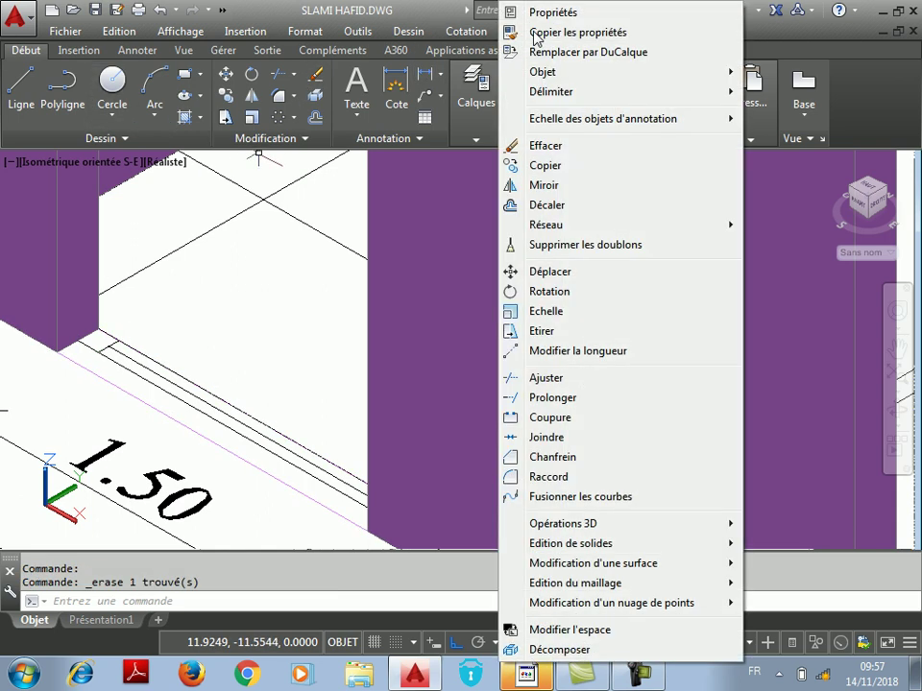
left_click(536, 34)
left_click(408, 31)
mouse_move(423, 60)
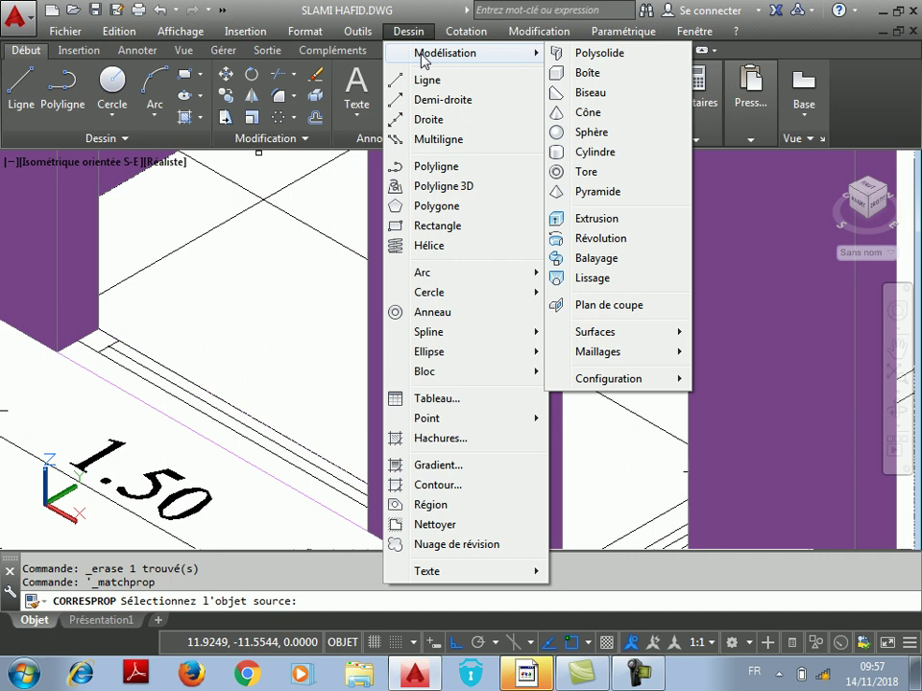
left_click(604, 219)
left_click(170, 412)
right_click(174, 416)
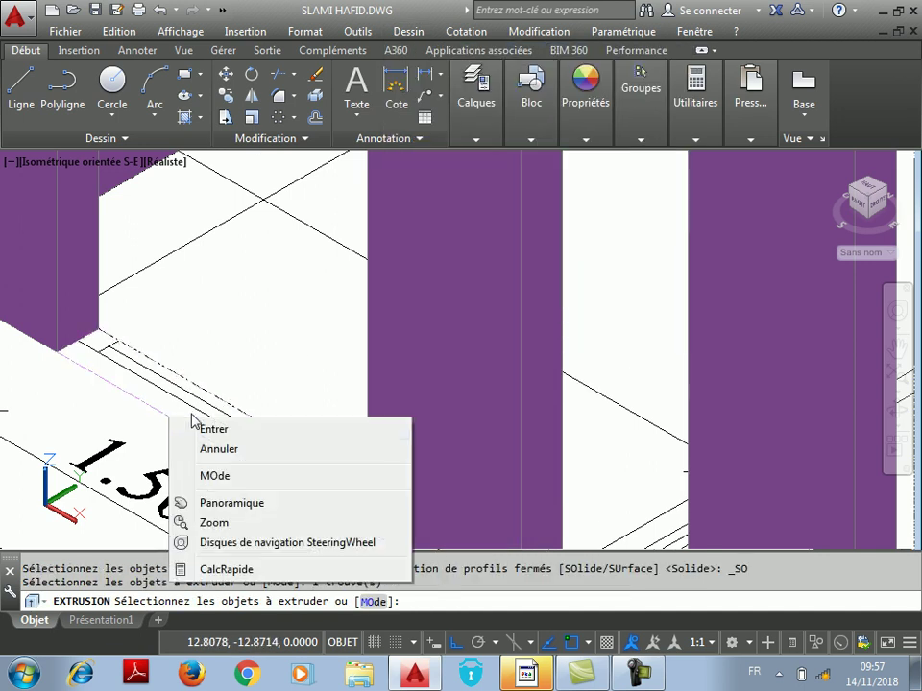
left_click(200, 428)
scroll(199, 408, "down", 5)
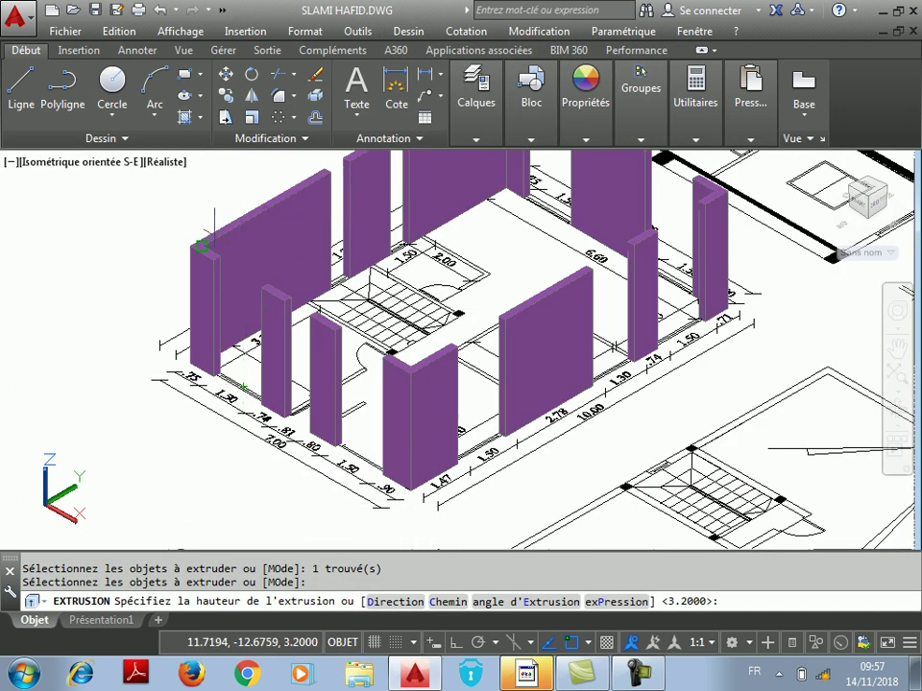
type("1")
key("Return")
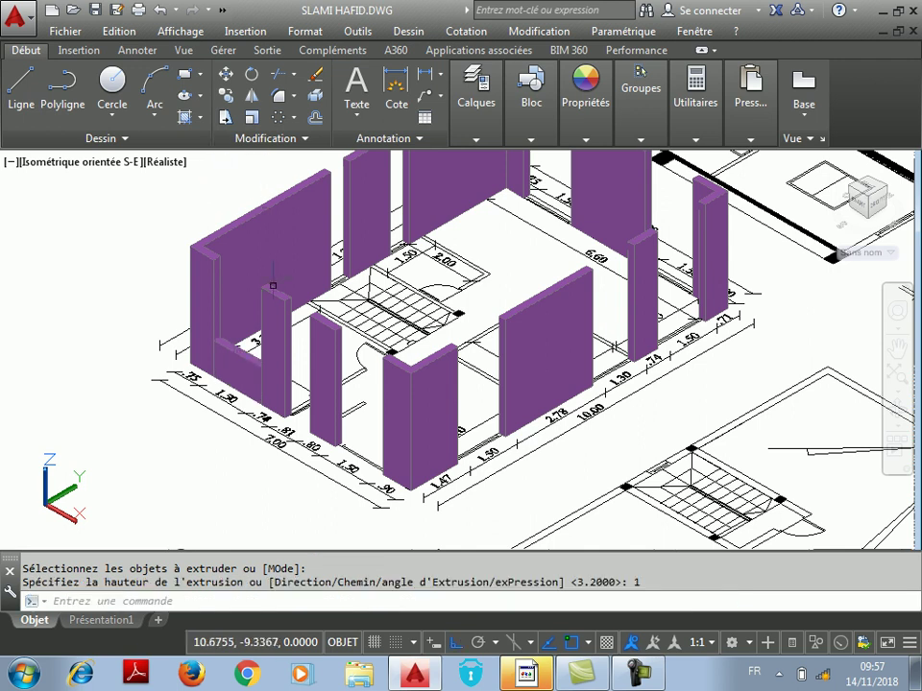
Step: Examine the low wall in the window opening and the window drawn on the facade elevation beside the plan
scroll(247, 358, "down", 3)
scroll(182, 349, "up", 5)
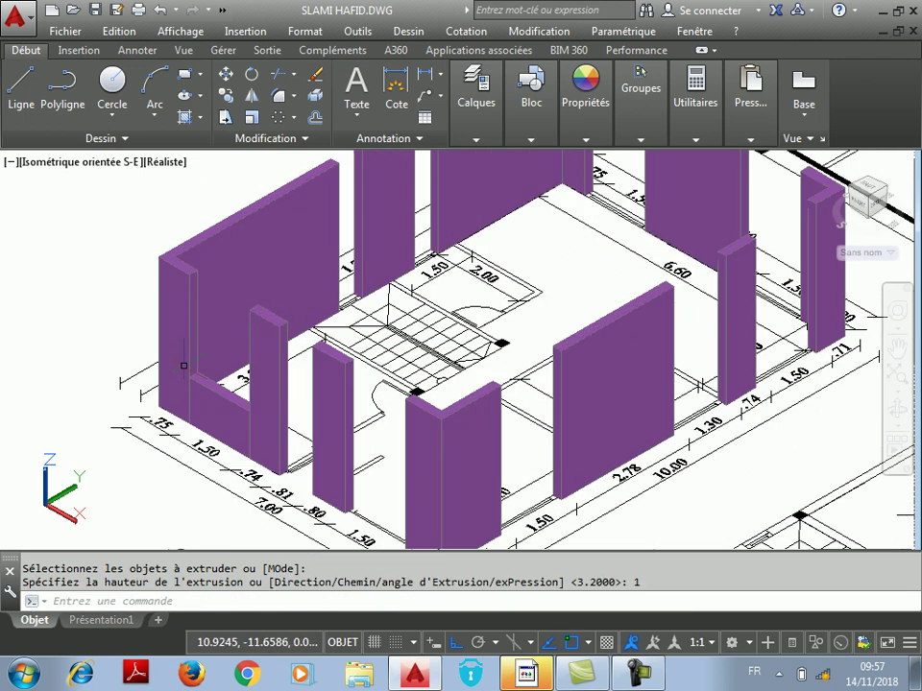
scroll(182, 350, "down", 6)
scroll(192, 278, "up", 1)
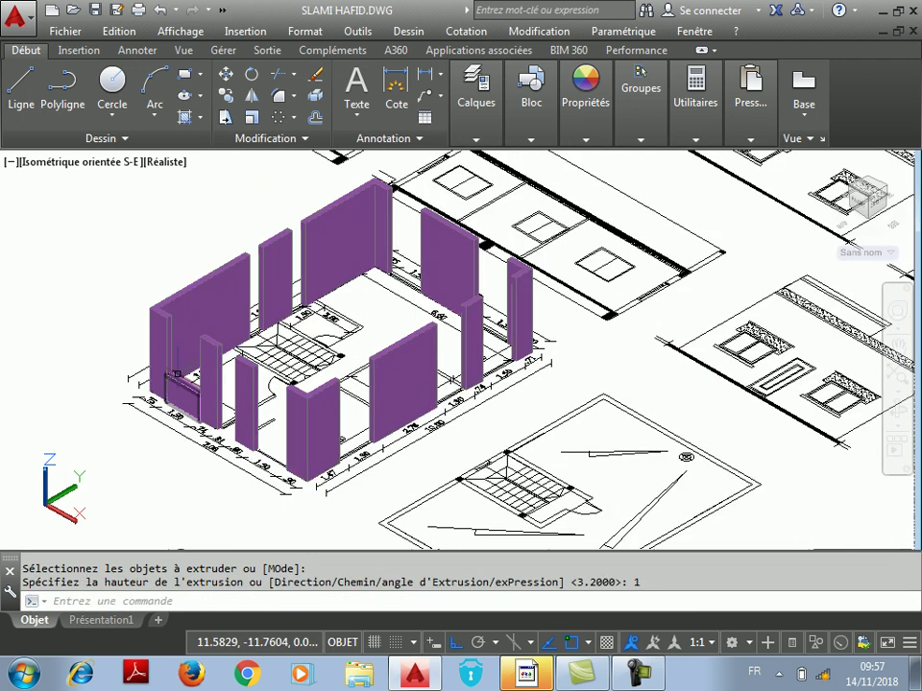
scroll(452, 336, "down", 2)
scroll(610, 360, "up", 4)
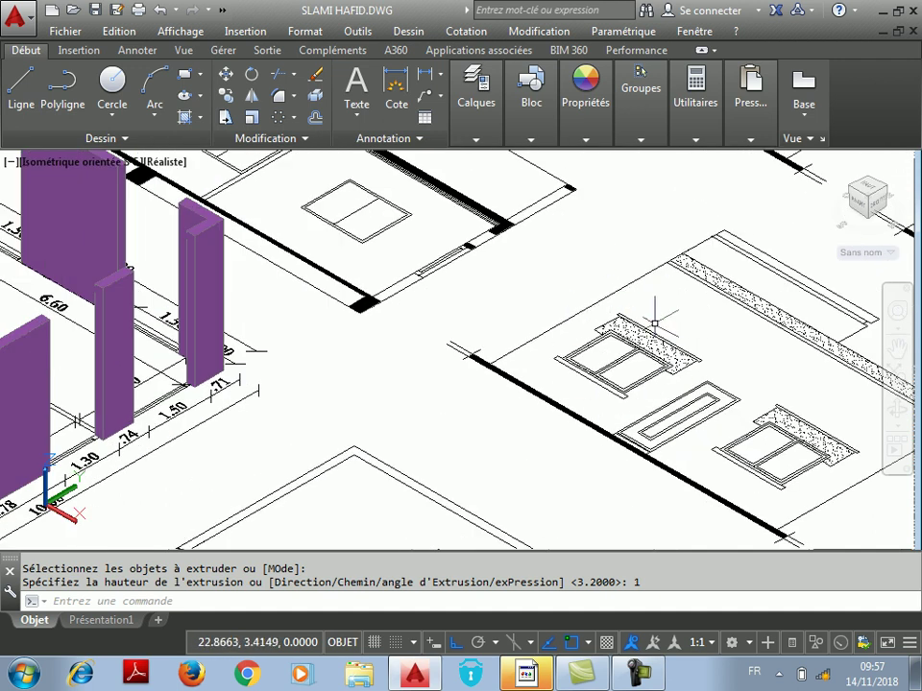
scroll(641, 394, "up", 3)
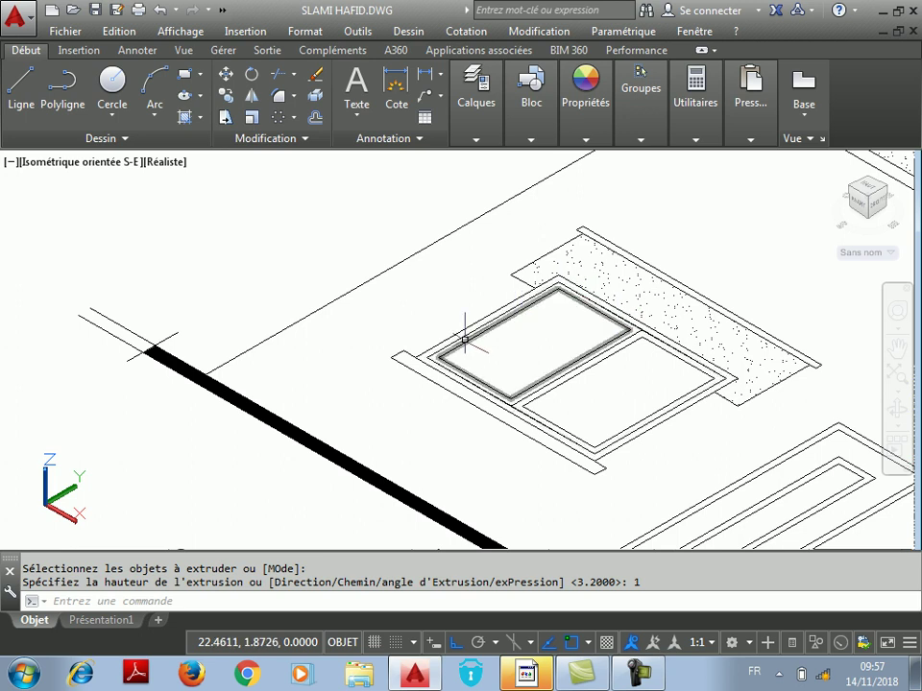
scroll(690, 382, "down", 5)
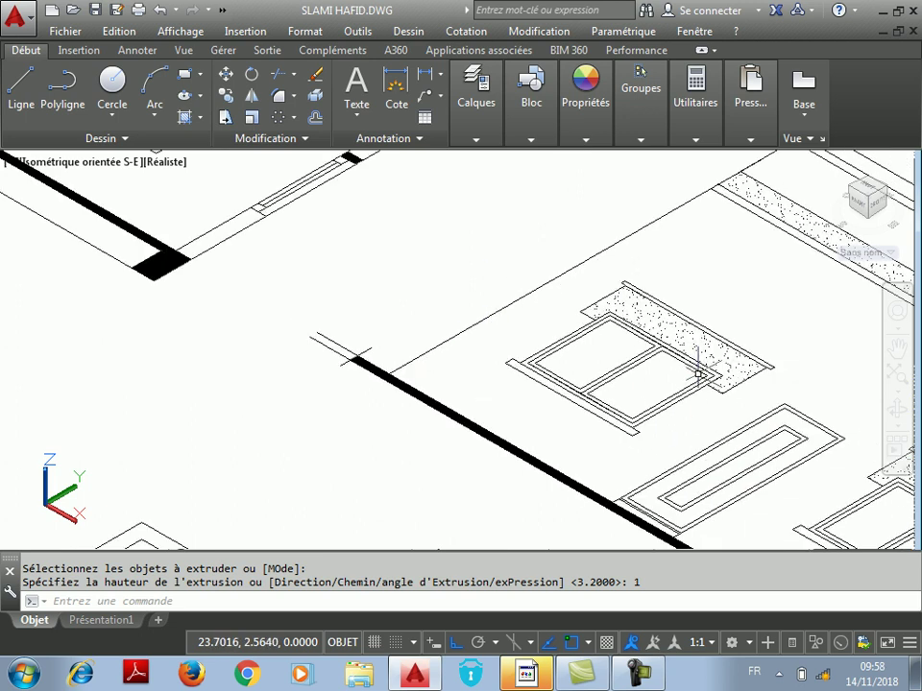
scroll(643, 367, "up", 4)
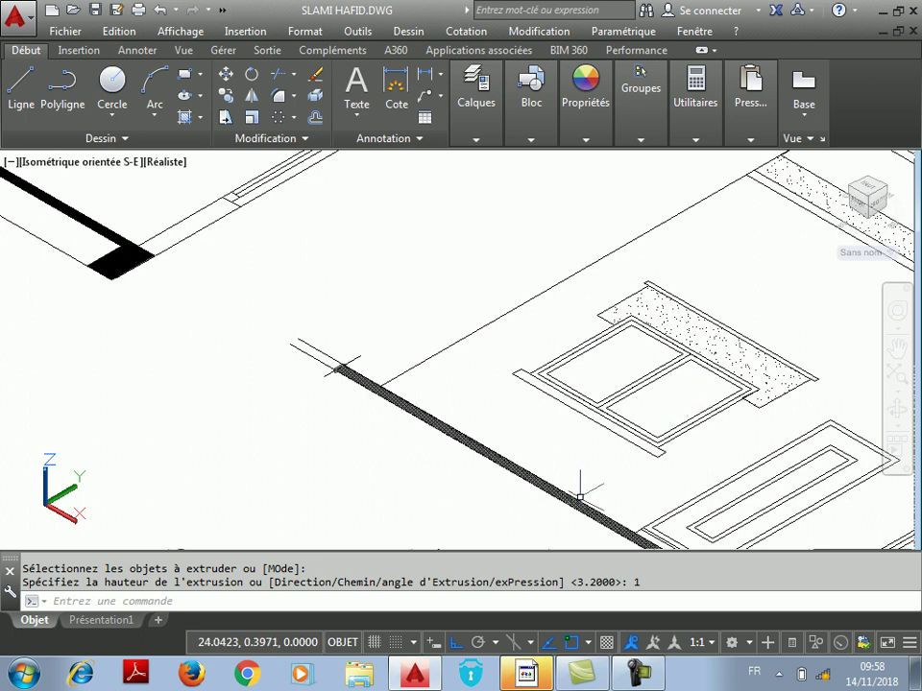
scroll(817, 329, "up", 2)
scroll(744, 338, "down", 5)
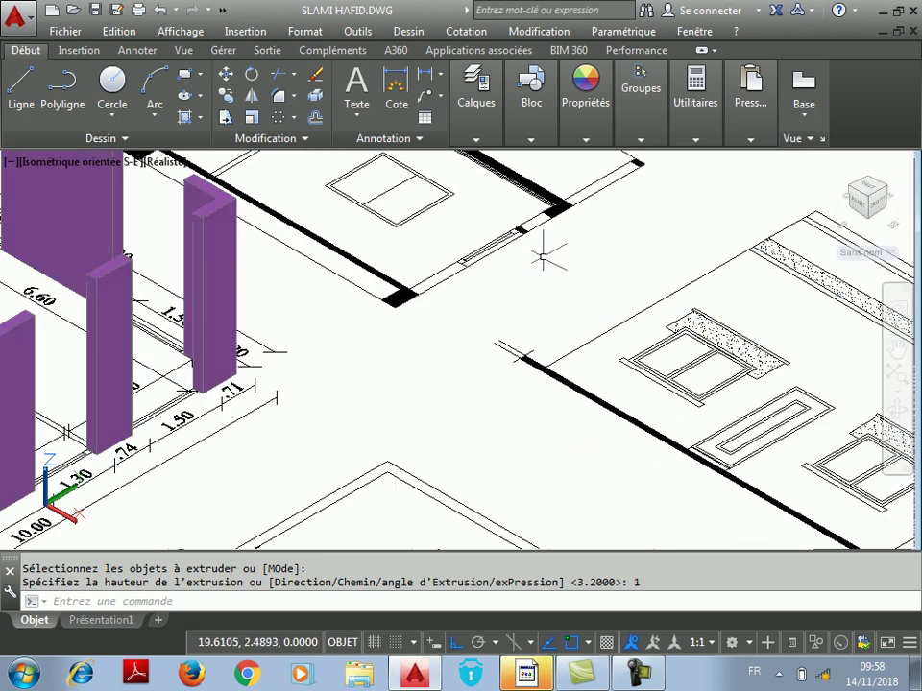
Step: Make the cadres layer current
mouse_move(469, 141)
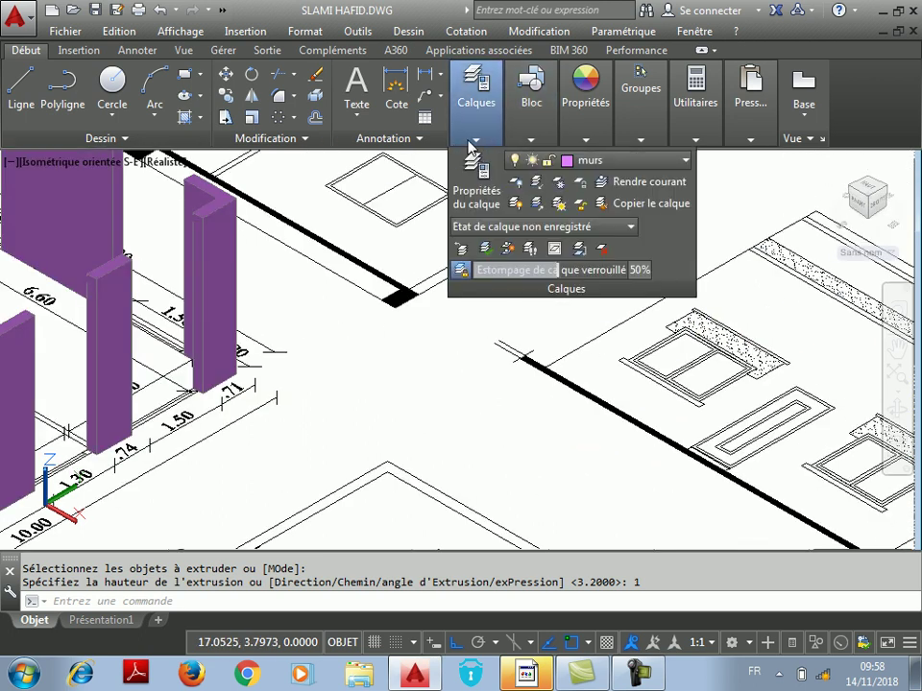
left_click(588, 165)
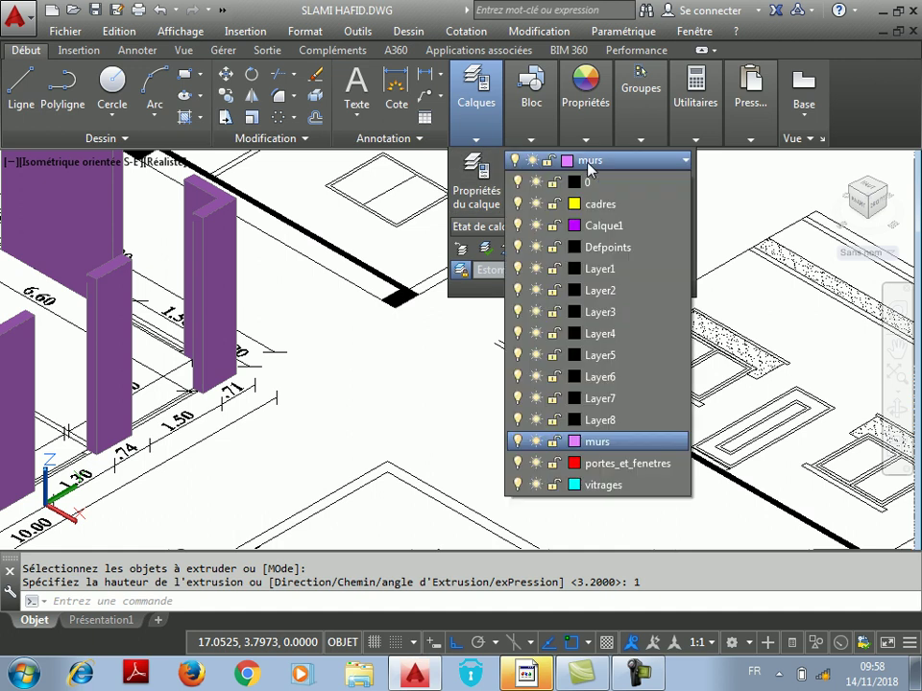
left_click(603, 204)
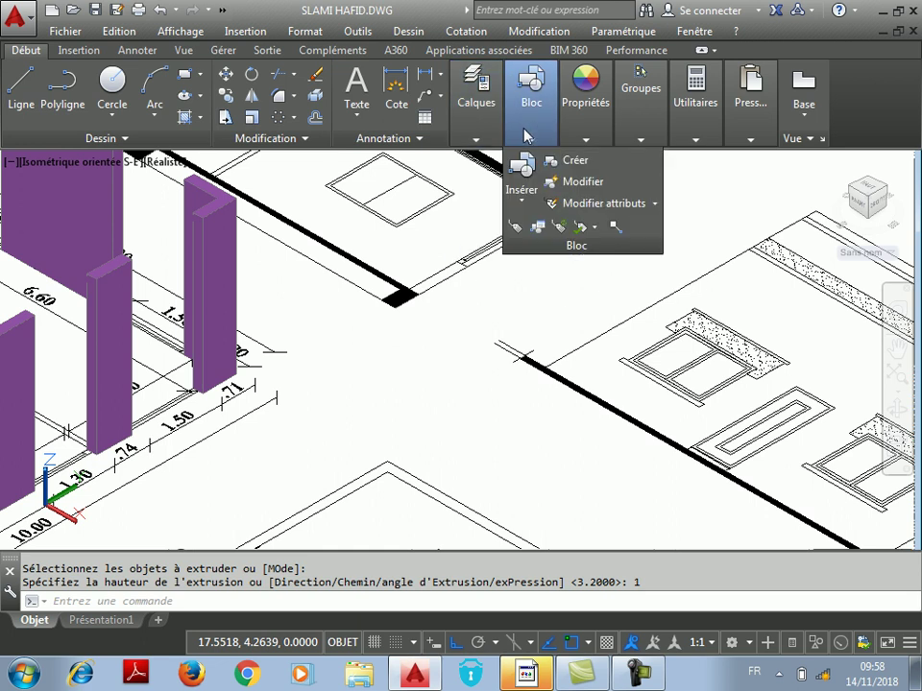
scroll(669, 365, "up", 3)
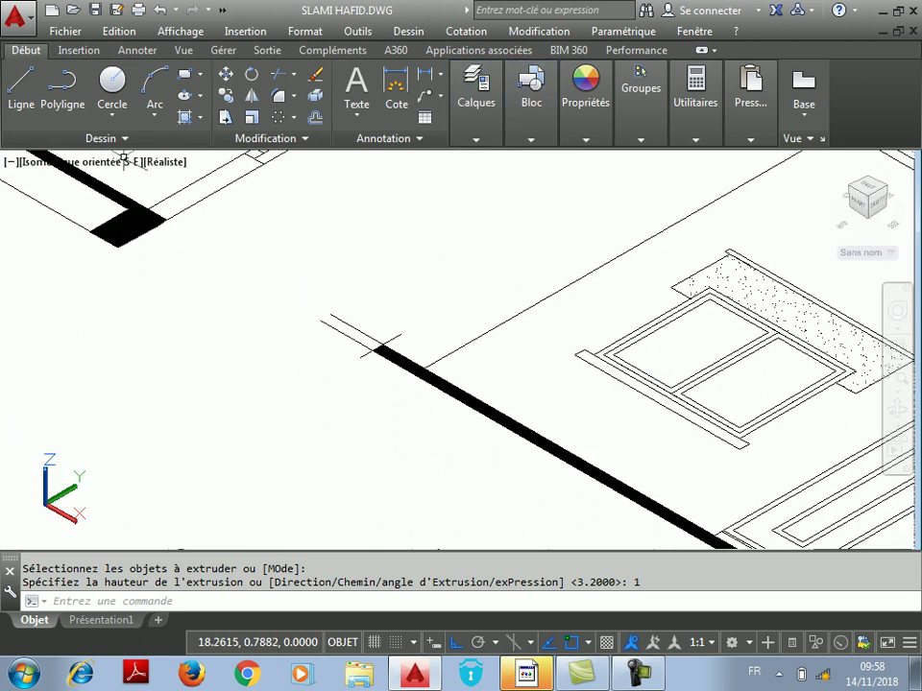
left_click(65, 88)
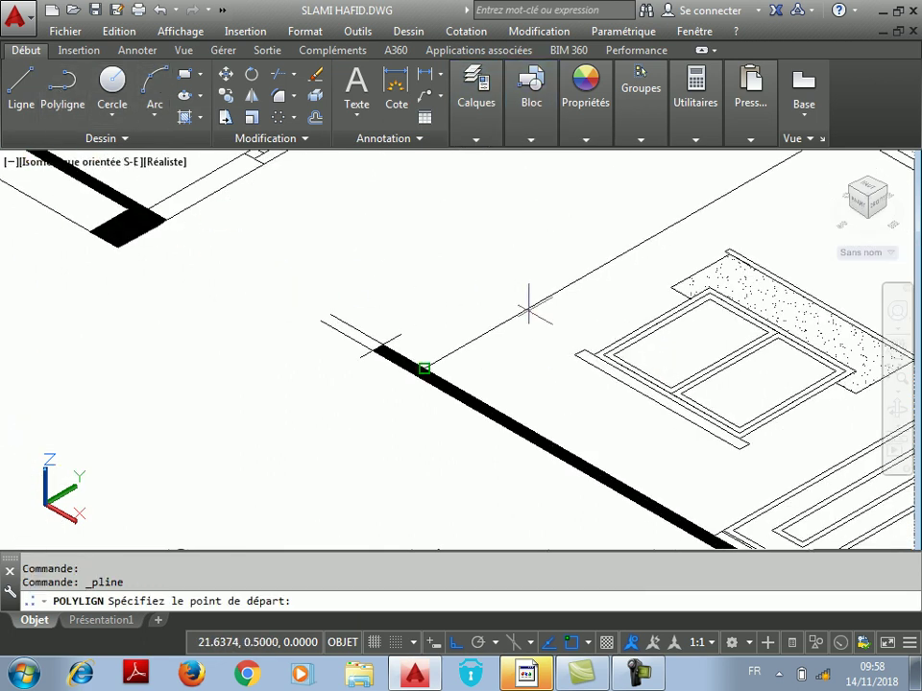
scroll(712, 367, "up", 2)
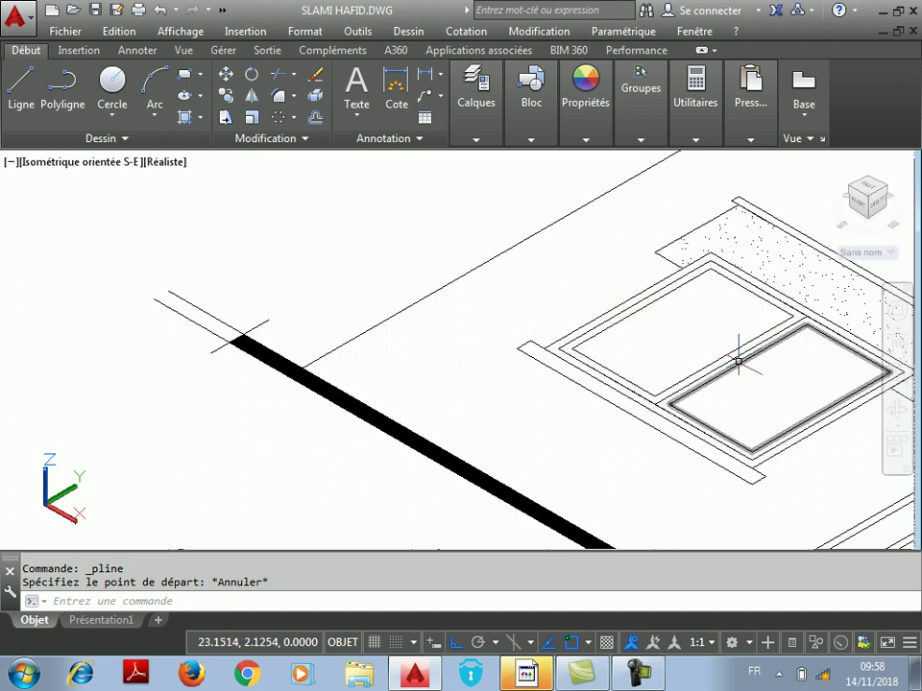
scroll(449, 397, "down", 3)
scroll(596, 442, "up", 3)
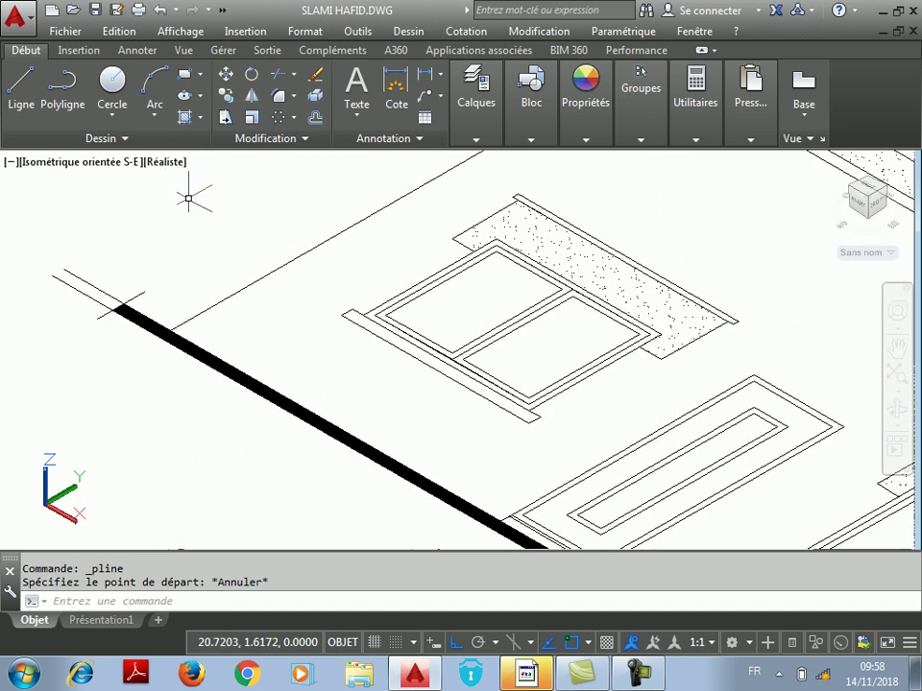
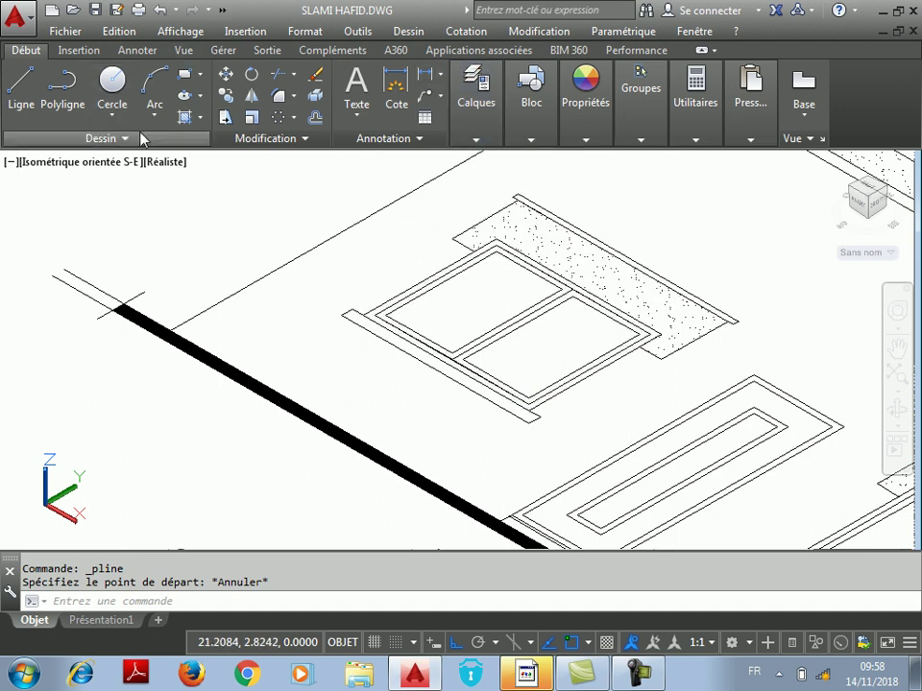
Step: Convert the facade window's outer frame outline and its two pane outlines into regions
left_click(141, 140)
left_click(15, 183)
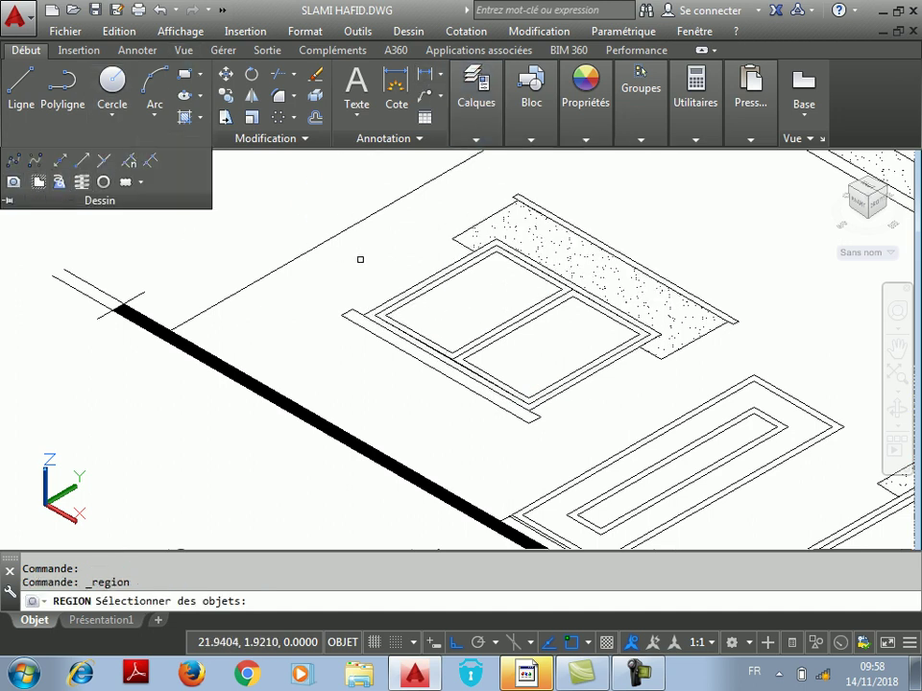
left_click(413, 290)
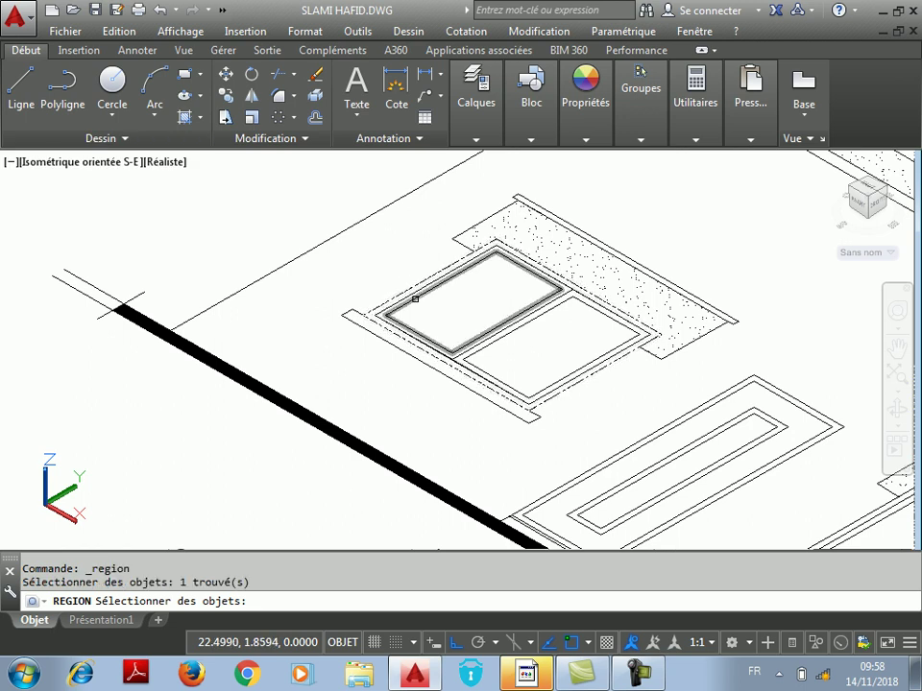
left_click(414, 298)
left_click(504, 337)
key("Return")
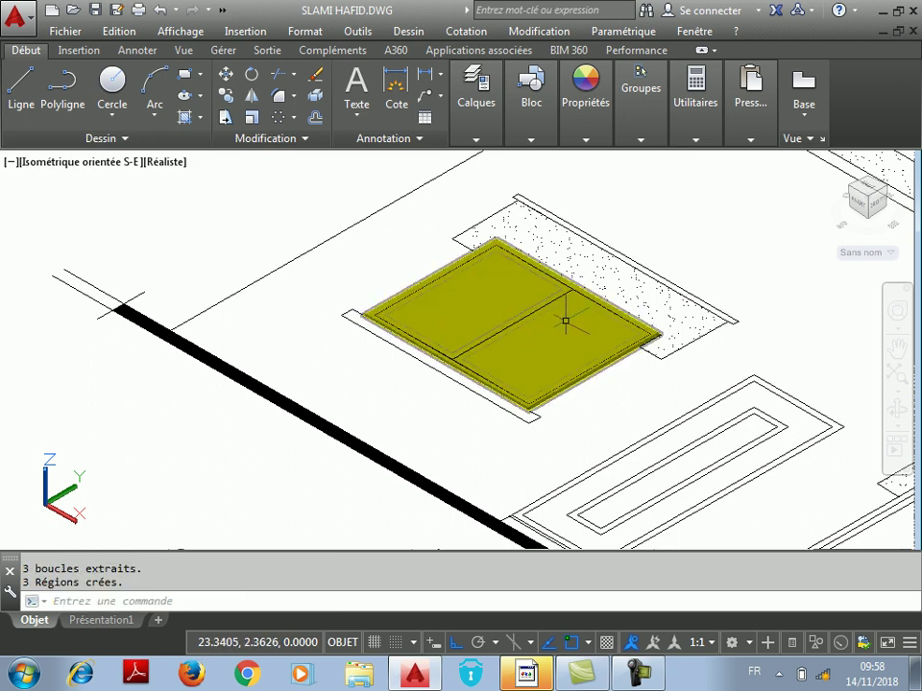
Step: Subtract the two pane regions from the outer window region to leave the frame profile
scroll(546, 330, "up", 3)
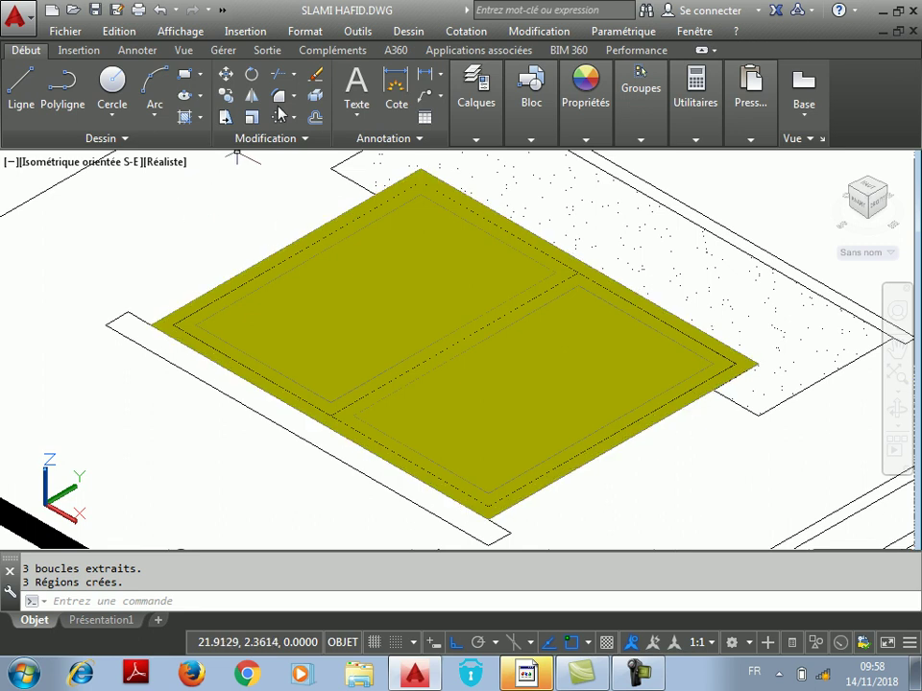
left_click(528, 33)
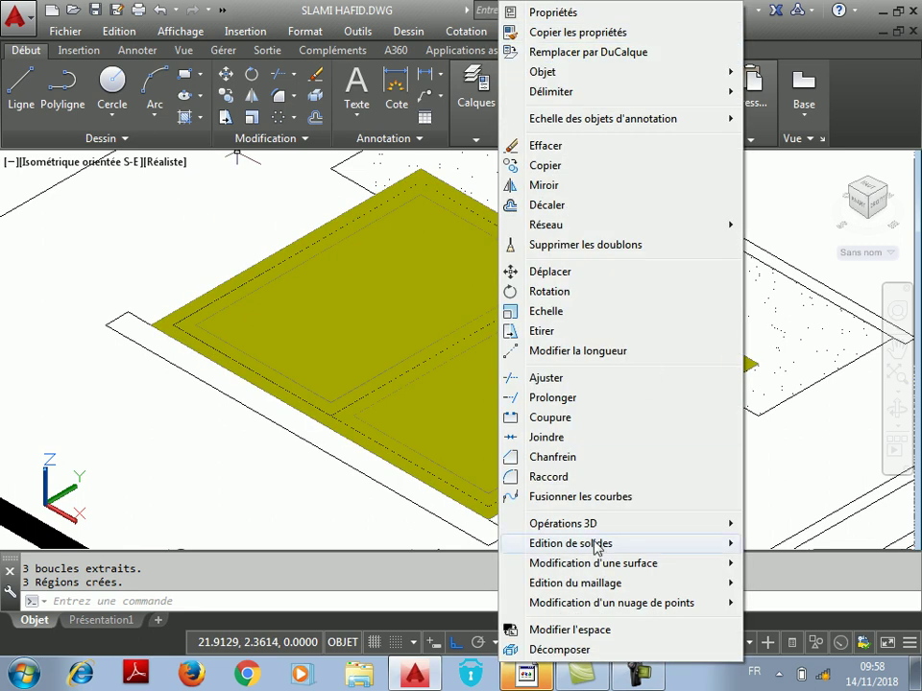
mouse_move(600, 546)
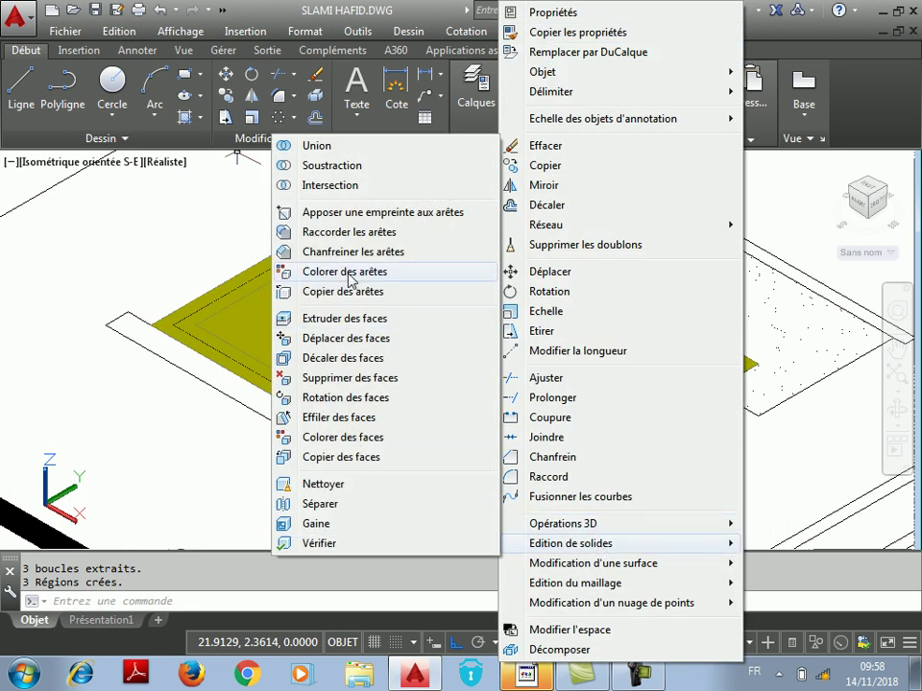
left_click(331, 165)
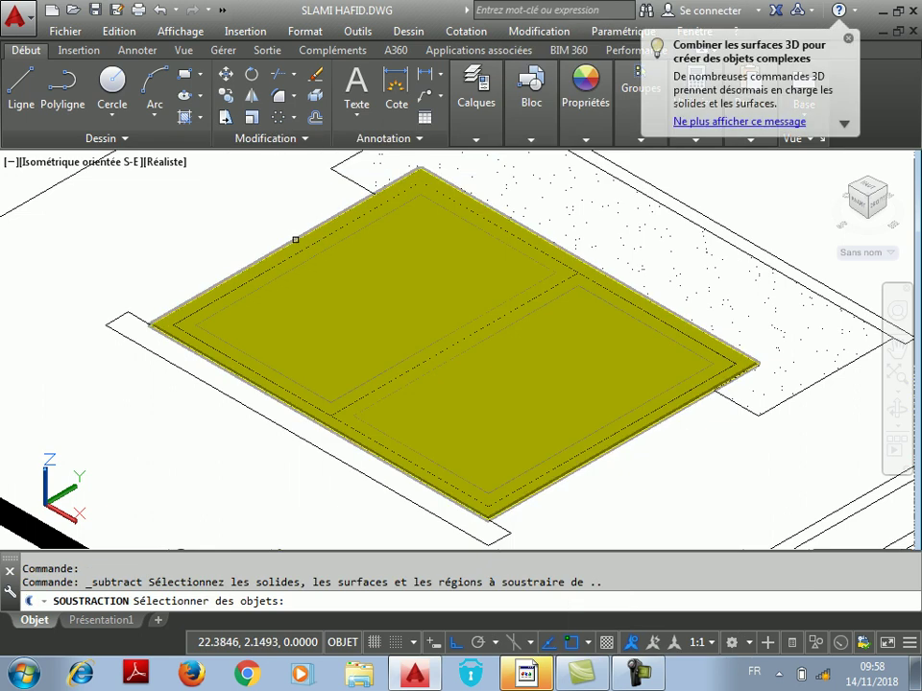
left_click(296, 240)
key("Return")
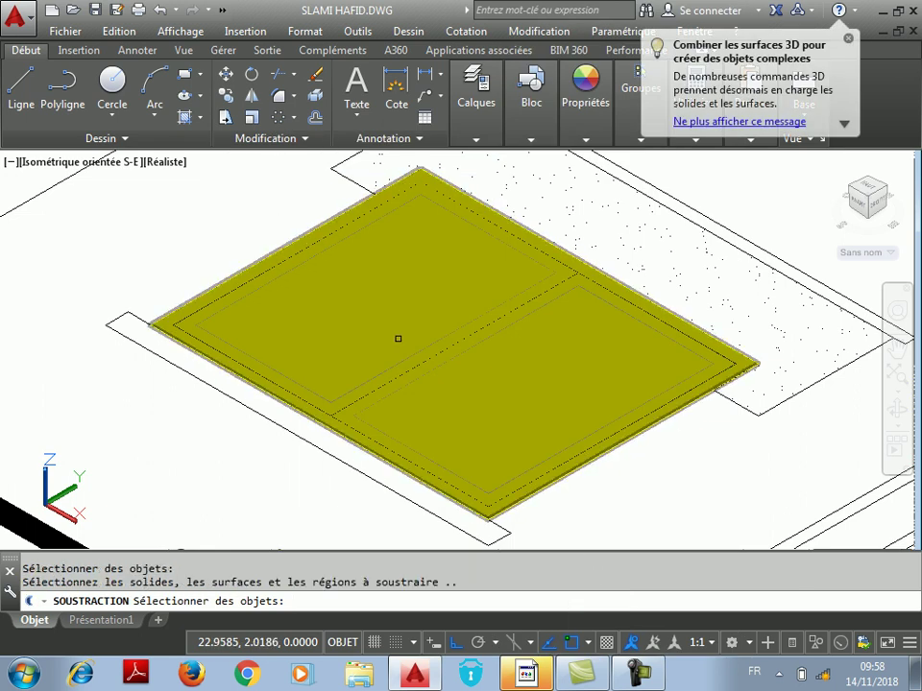
left_click(403, 360)
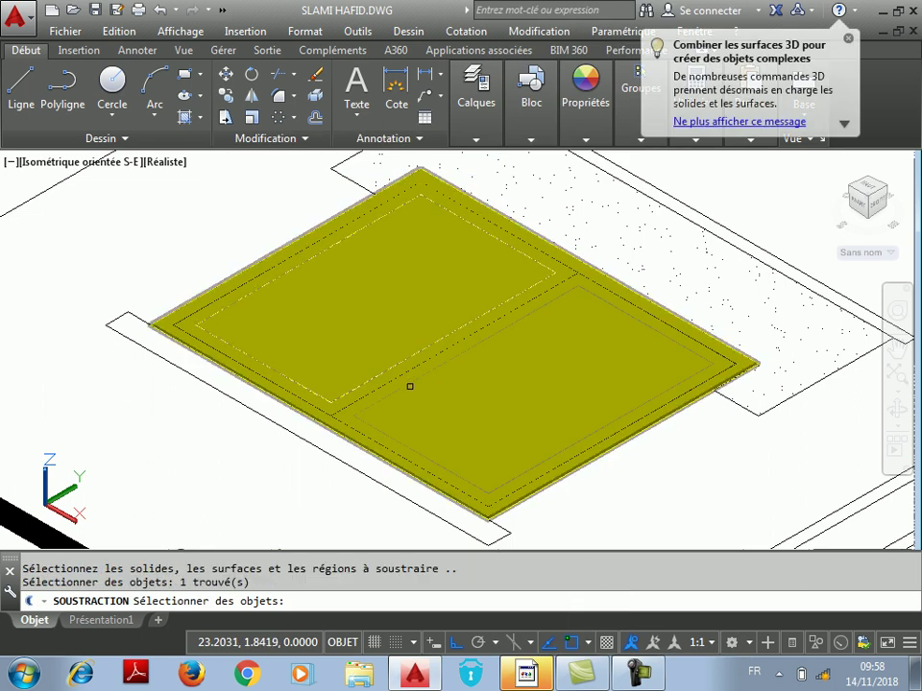
left_click(407, 384)
key("Return")
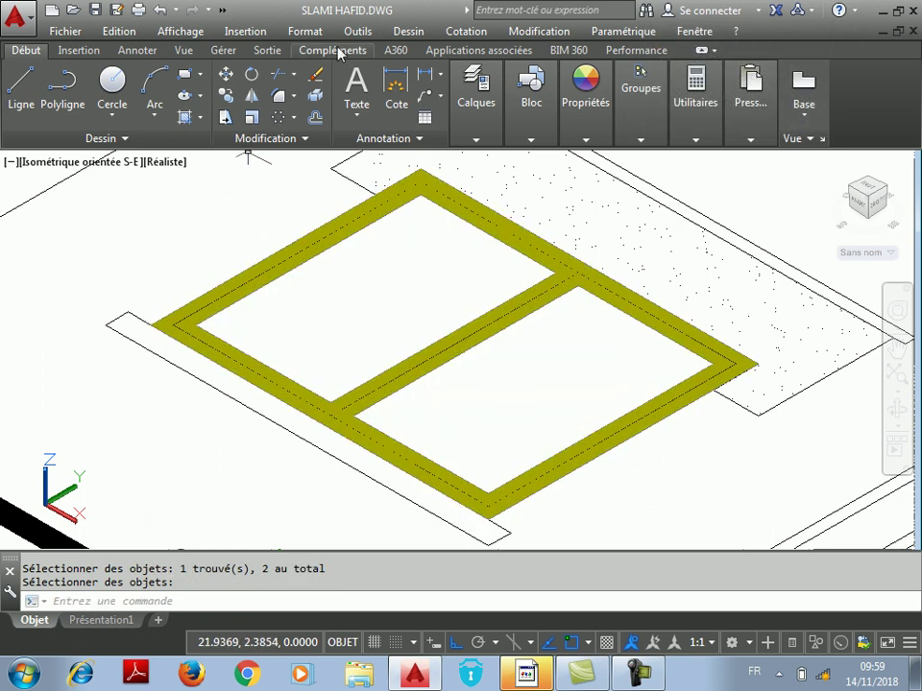
Step: Extrude the window frame region into a solid with a height of 0.04
left_click(403, 37)
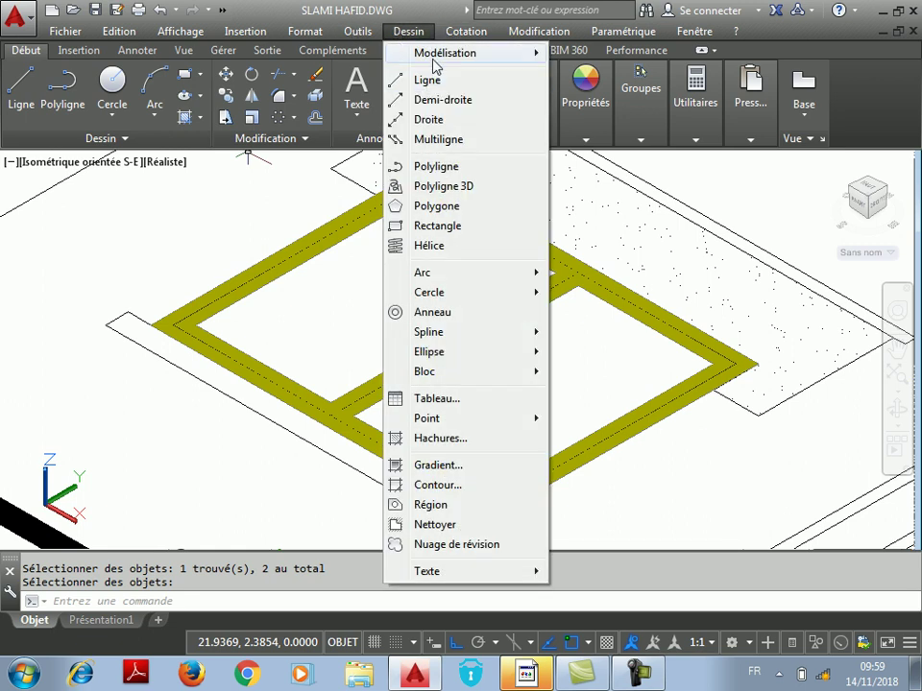
mouse_move(452, 53)
left_click(604, 217)
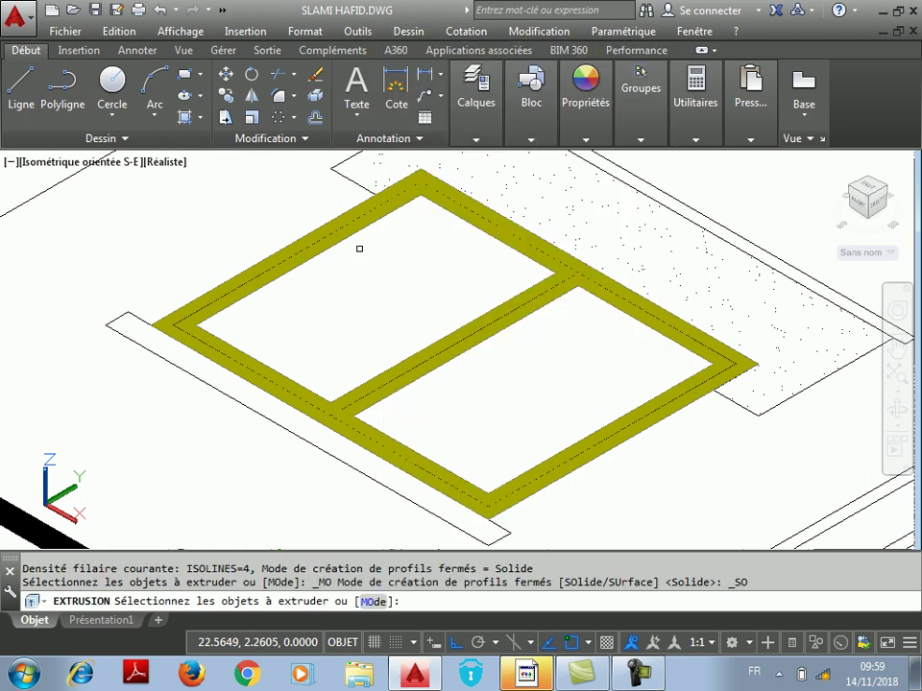
left_click(322, 225)
right_click(323, 226)
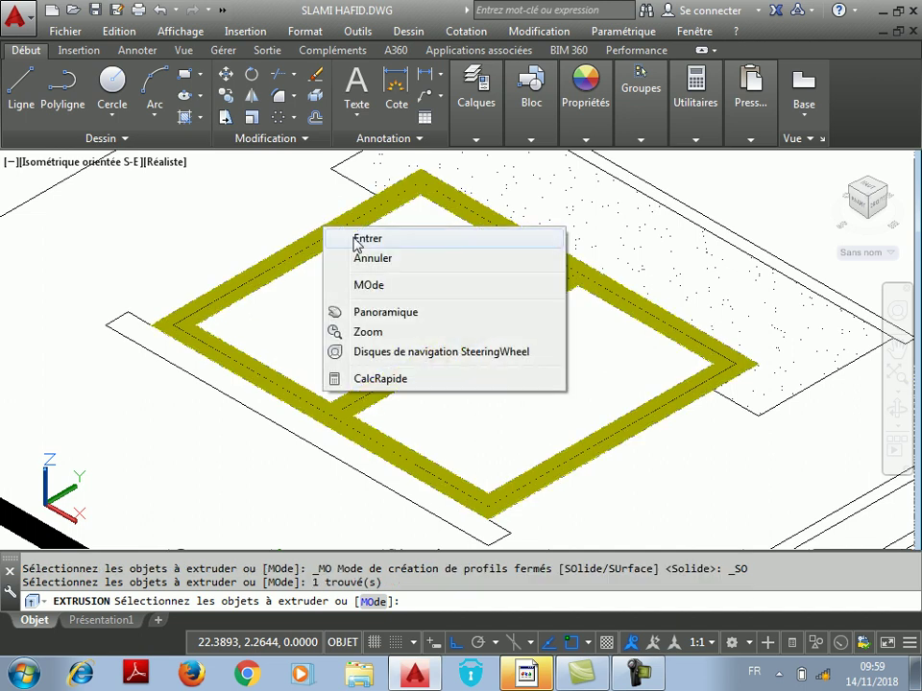
left_click(329, 239)
scroll(385, 260, "down", 3)
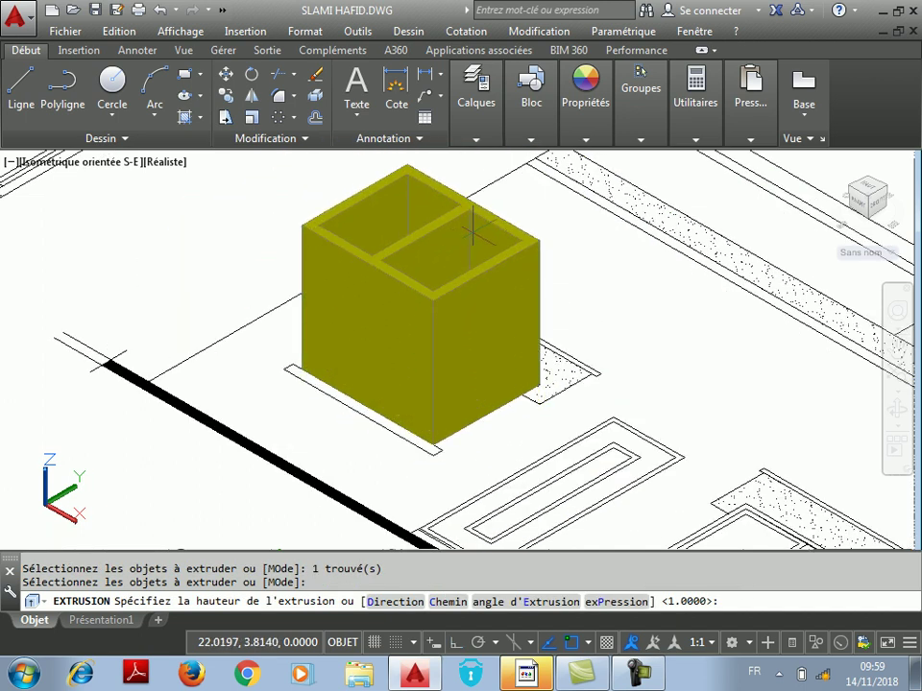
type("0.7")
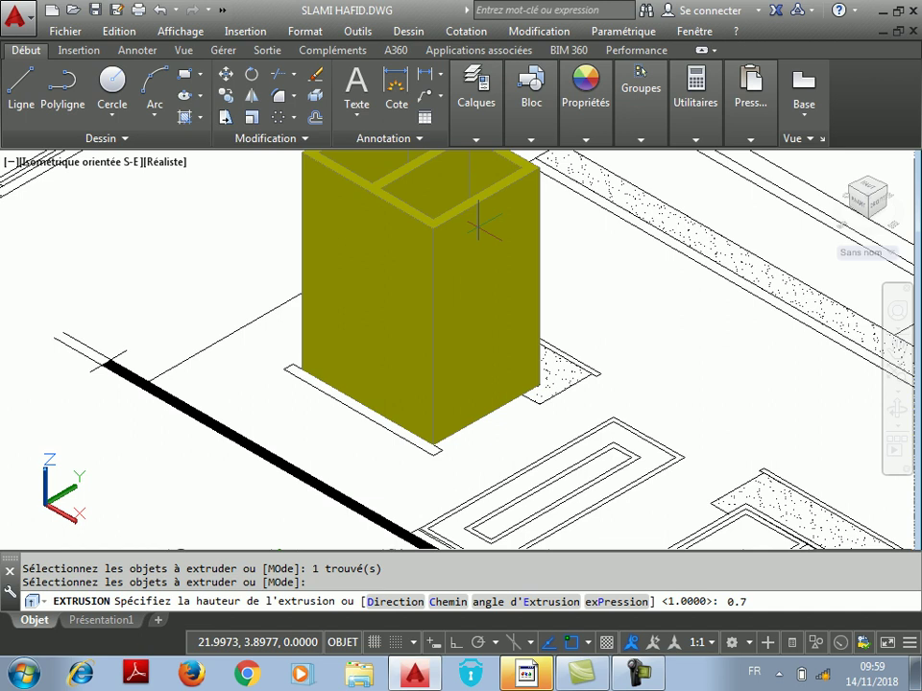
key("BackSpace")
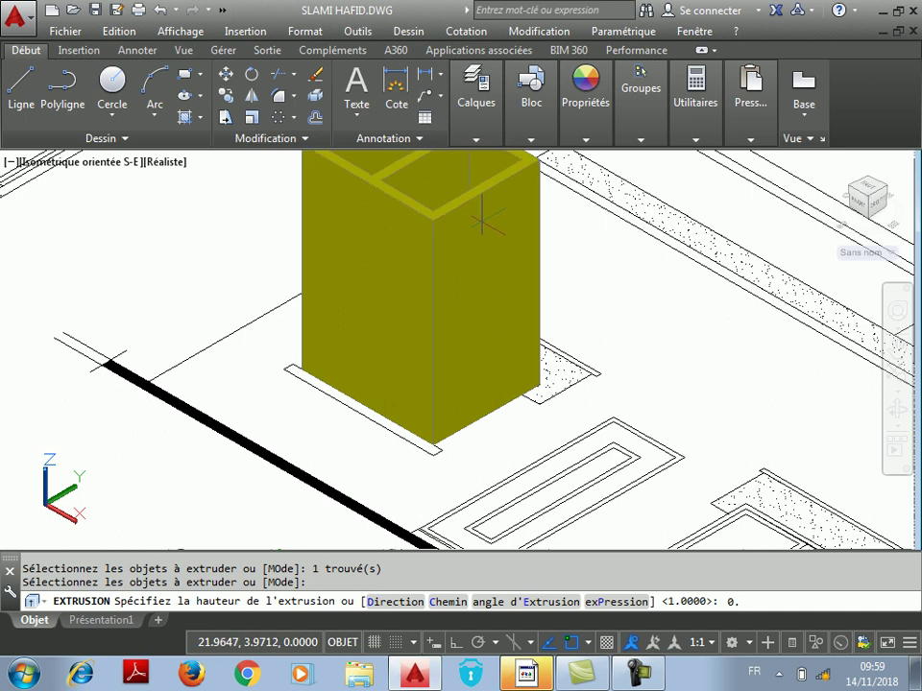
type("0")
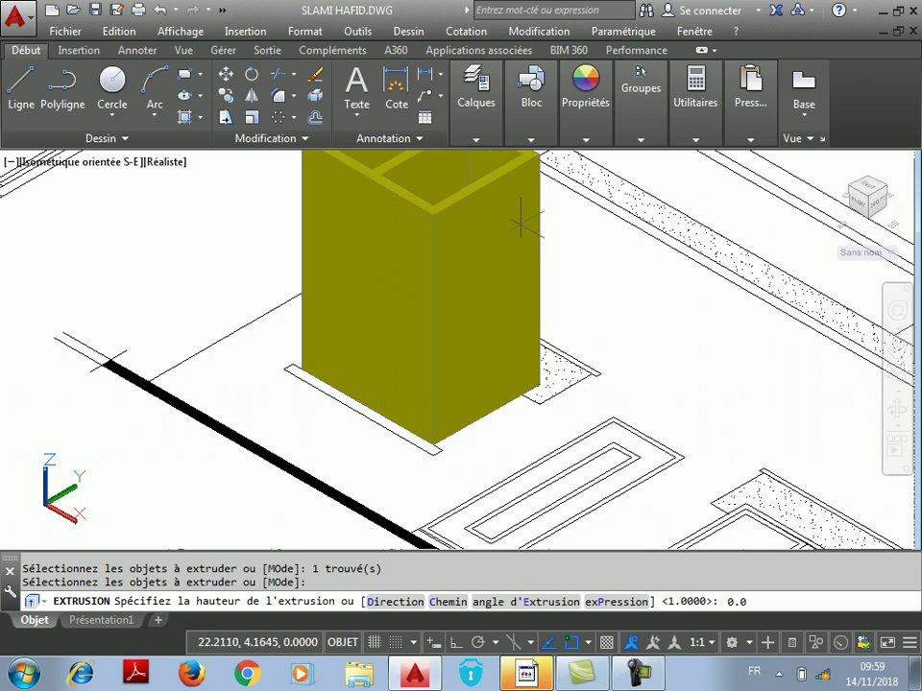
type("4")
key("Return")
Step: Make the vitrages layer current
scroll(516, 319, "up", 3)
scroll(538, 316, "up", 3)
scroll(704, 391, "down", 4)
scroll(157, 353, "up", 3)
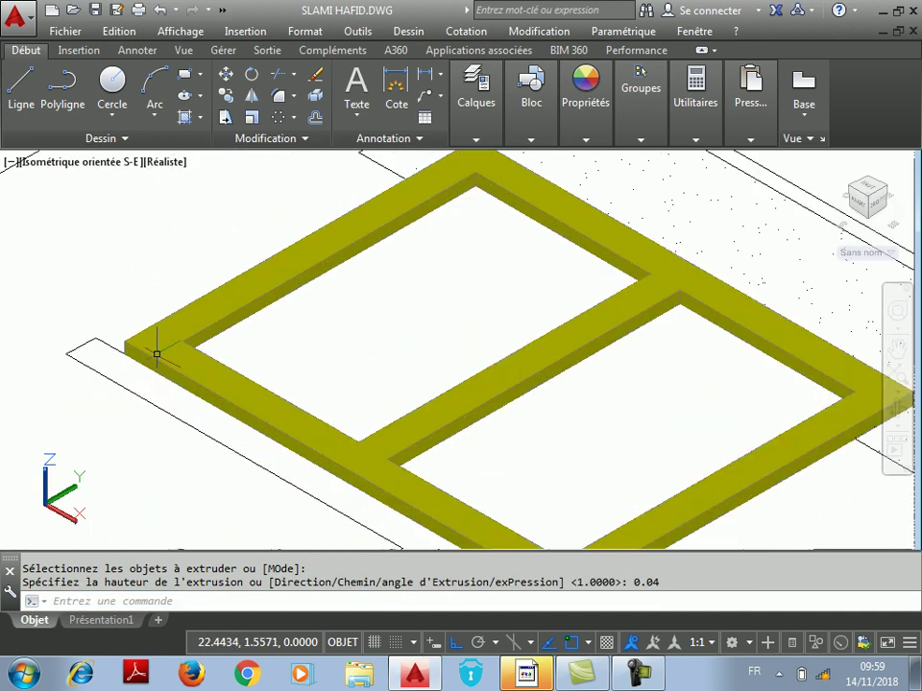
scroll(202, 327, "up", 2)
scroll(229, 325, "down", 1)
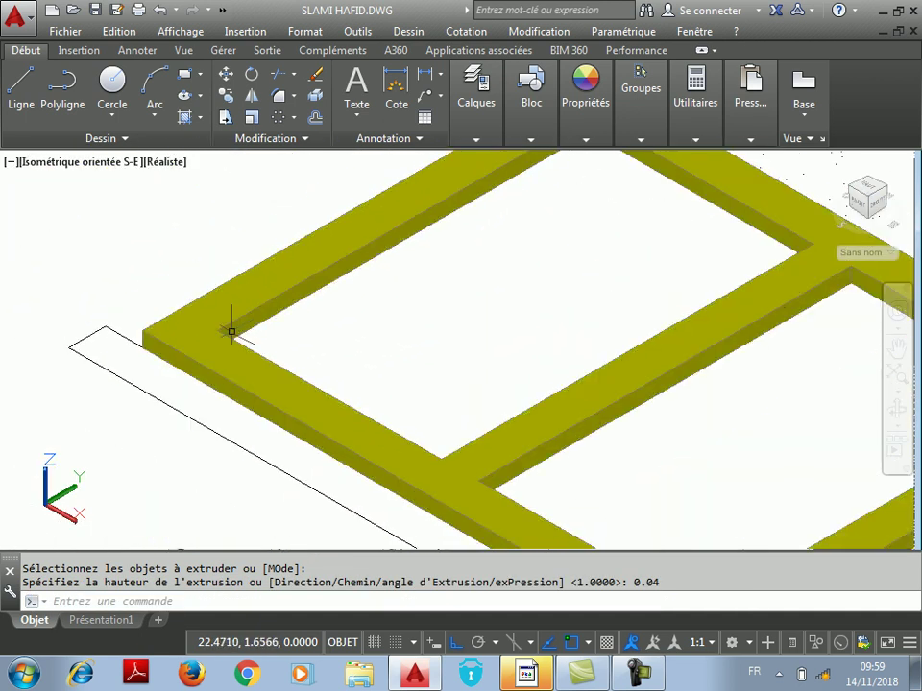
left_click(476, 96)
left_click(644, 171)
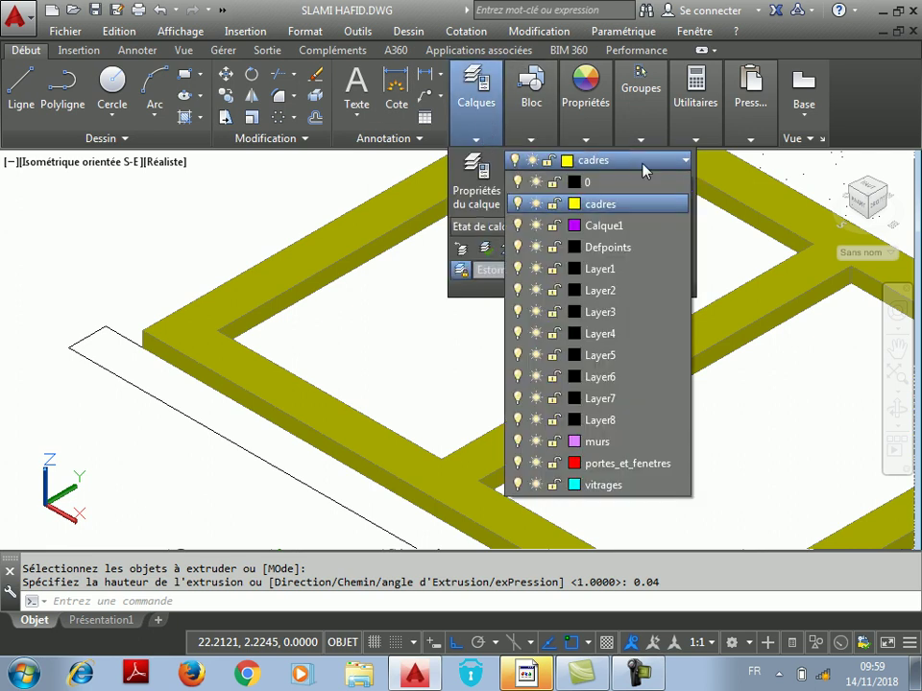
left_click(606, 485)
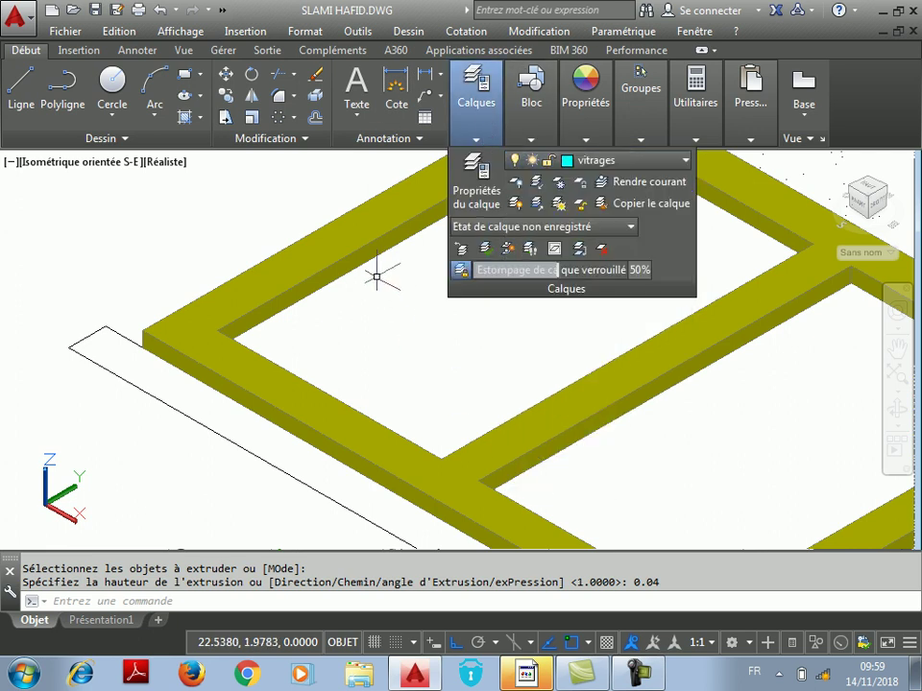
Step: Draw a rectangle for the glass between the midpoints of the vertical edges at two opposite outer corners of the window frame
scroll(336, 284, "down", 3)
scroll(305, 308, "up", 4)
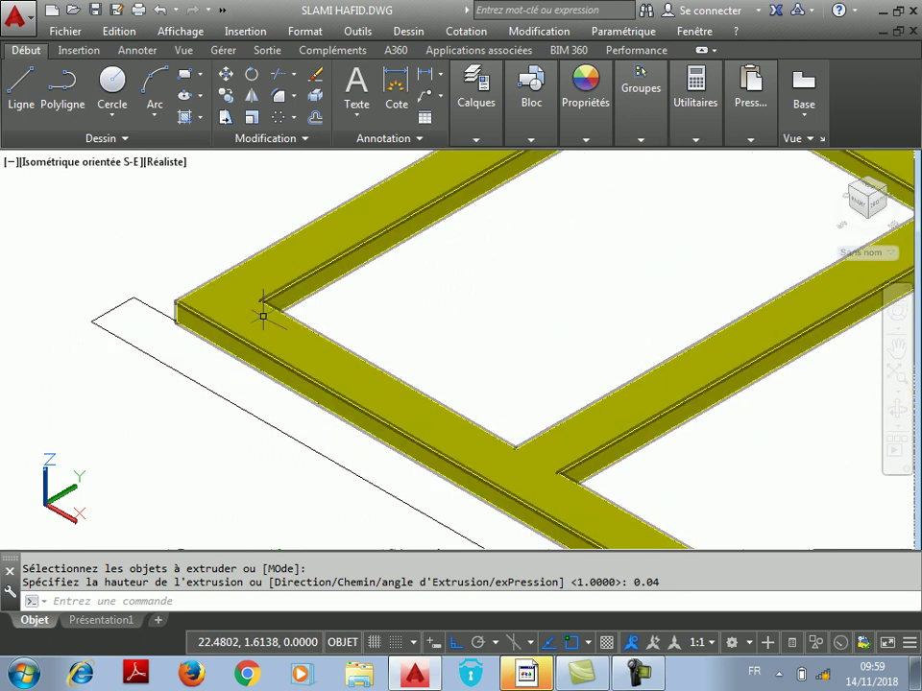
left_click(183, 74)
left_click(177, 312)
scroll(191, 292, "down", 4)
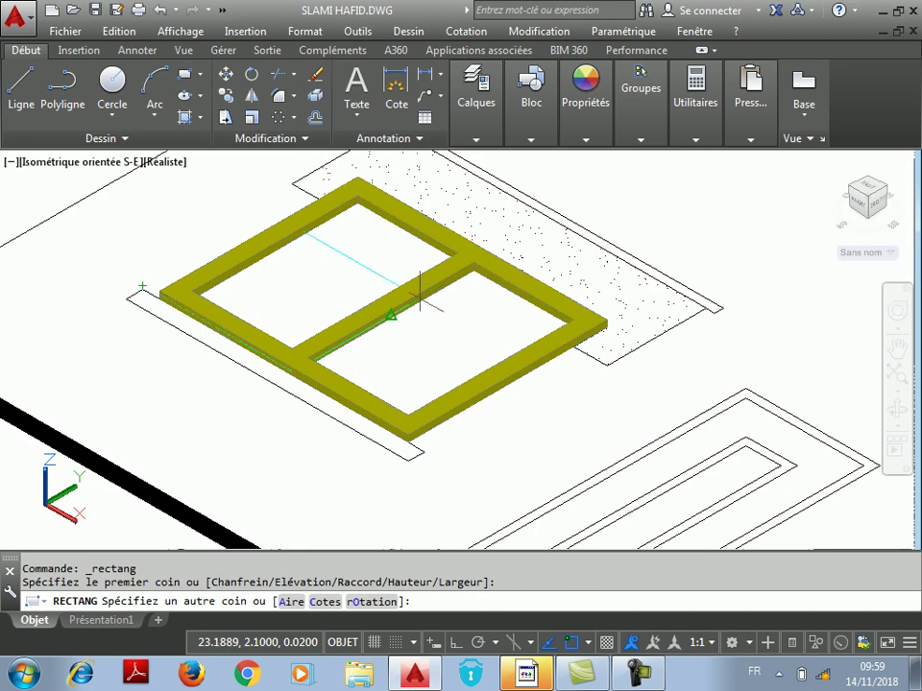
scroll(605, 327, "up", 4)
left_click(591, 365)
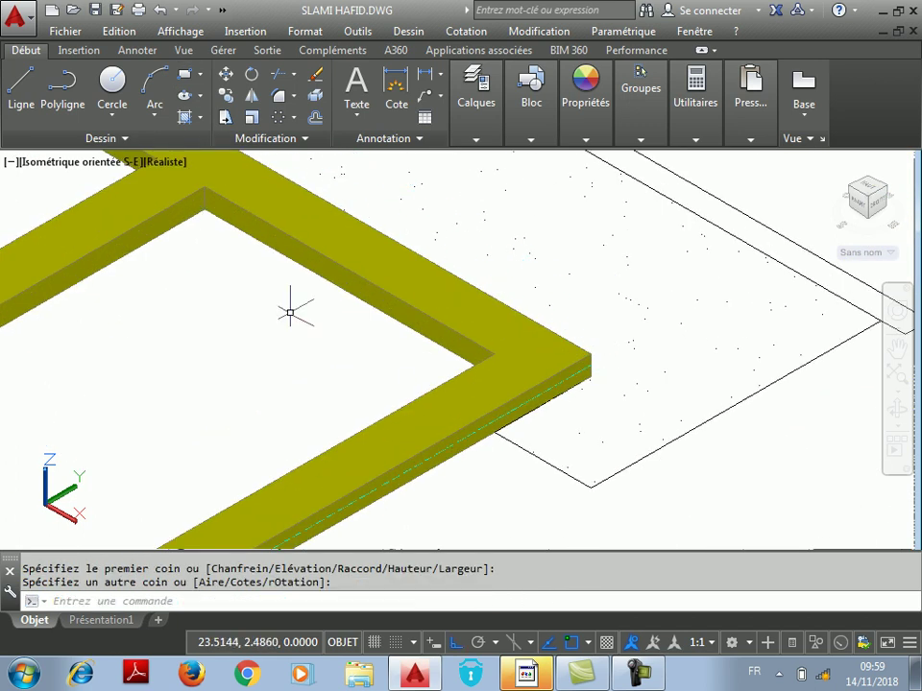
Step: Extrude the glass rectangle into a solid pane with a height of 0.01
left_click(408, 31)
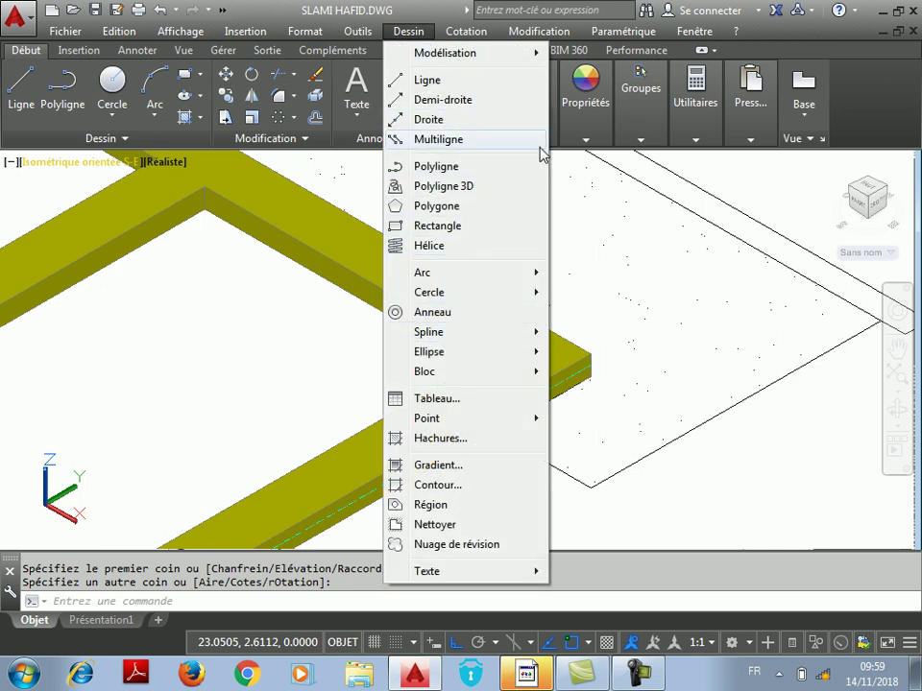
left_click(299, 6)
left_click(406, 31)
mouse_move(461, 53)
left_click(576, 219)
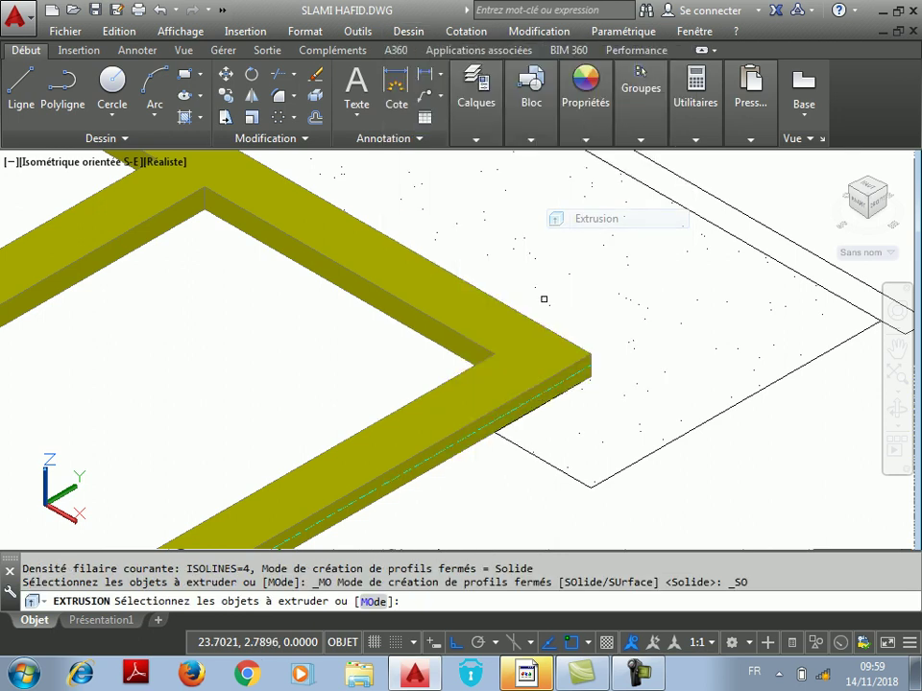
left_click(538, 394)
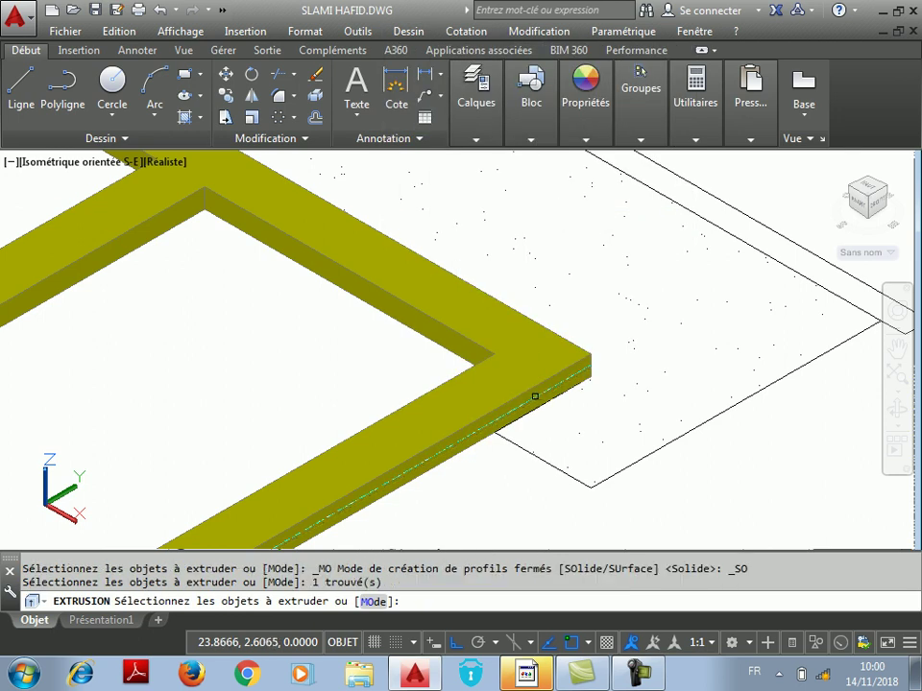
right_click(536, 394)
left_click(555, 409)
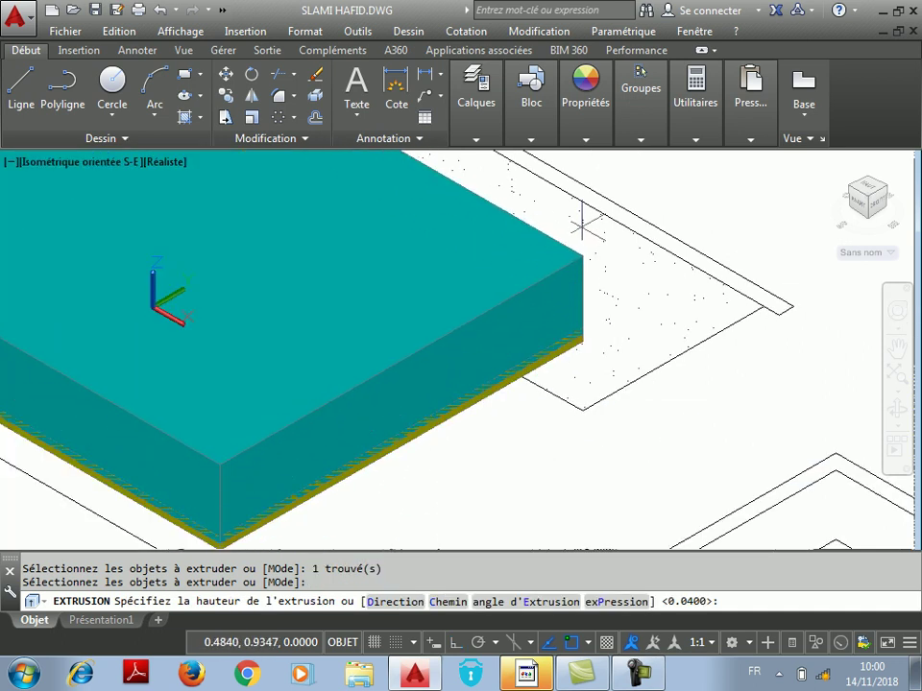
type("0.")
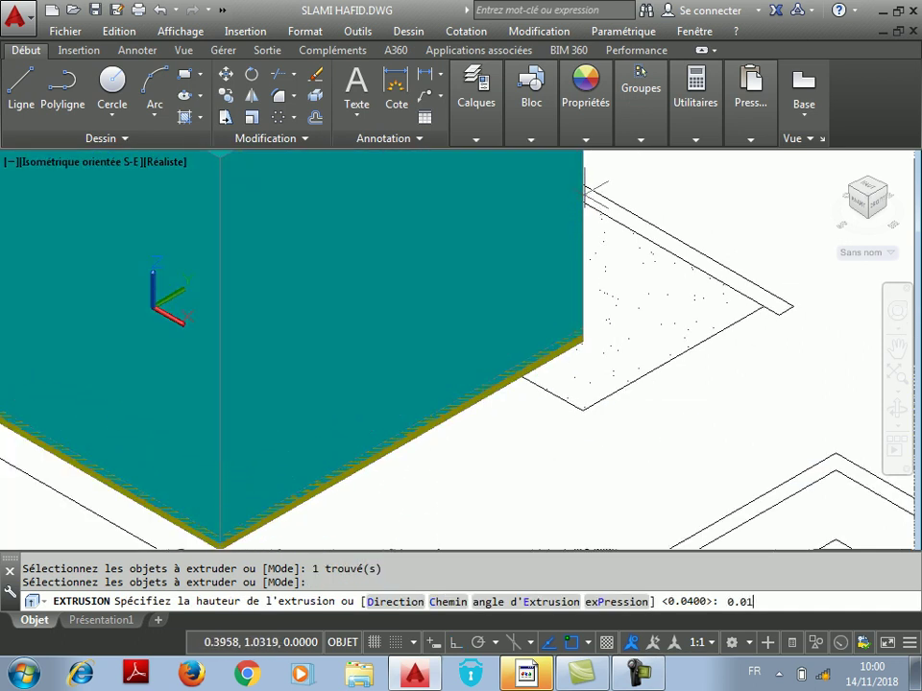
type("01")
key("Return")
scroll(548, 288, "down", 4)
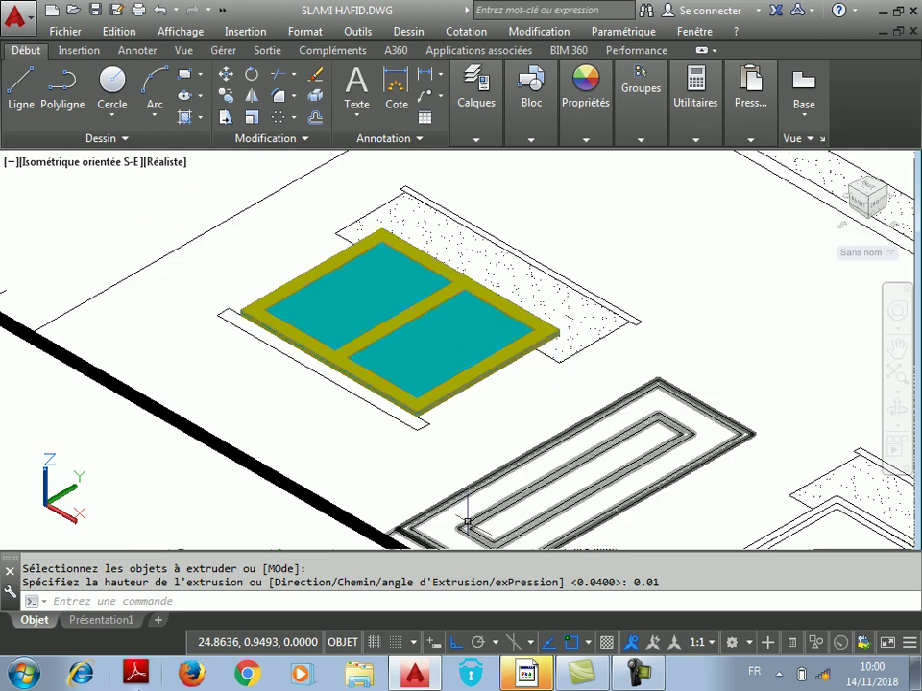
scroll(528, 288, "up", 5)
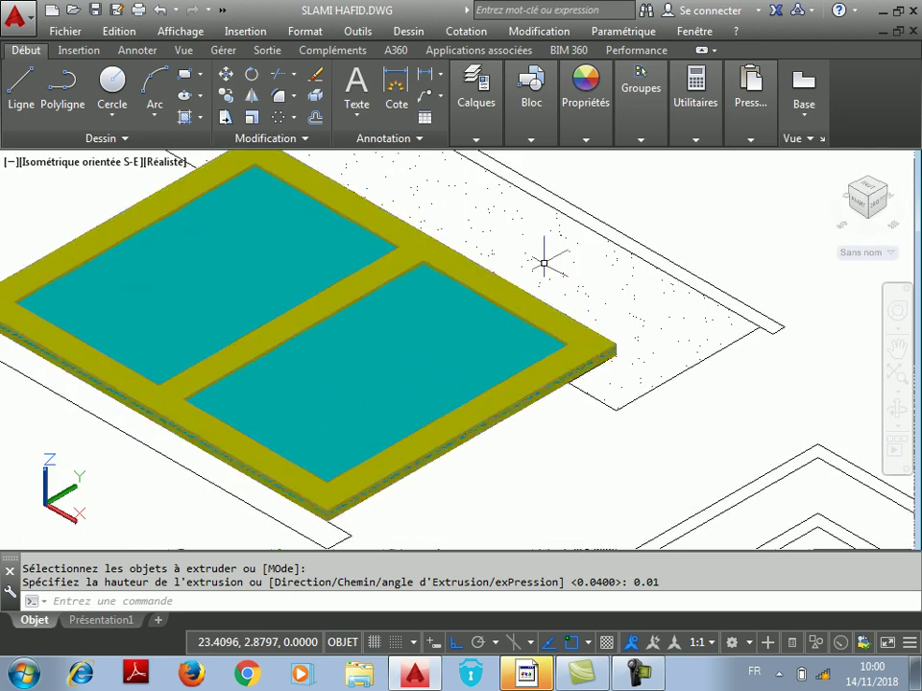
scroll(419, 512, "down", 2)
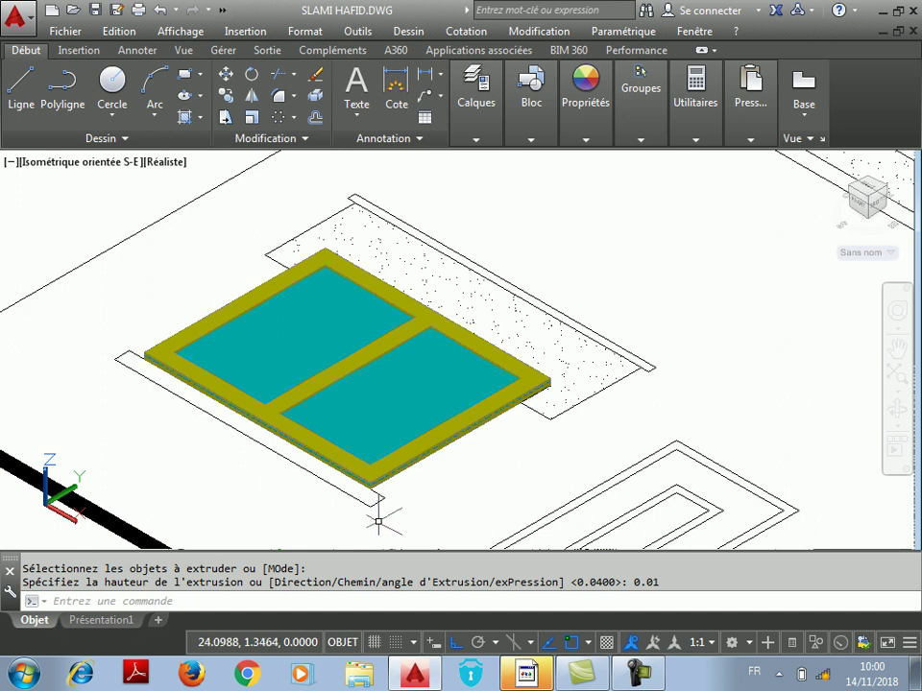
scroll(413, 460, "up", 3)
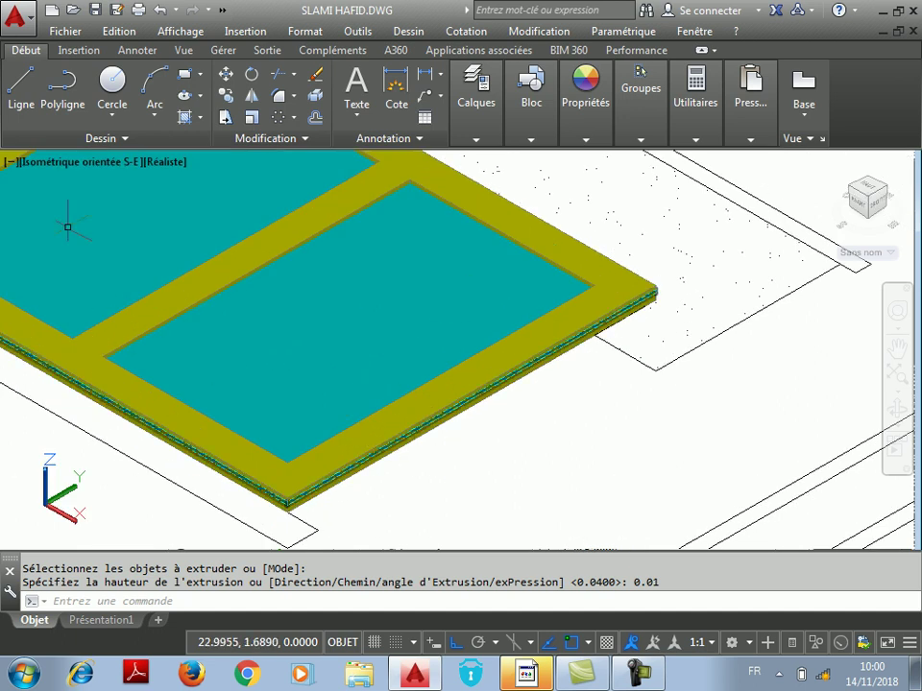
scroll(374, 305, "down", 2)
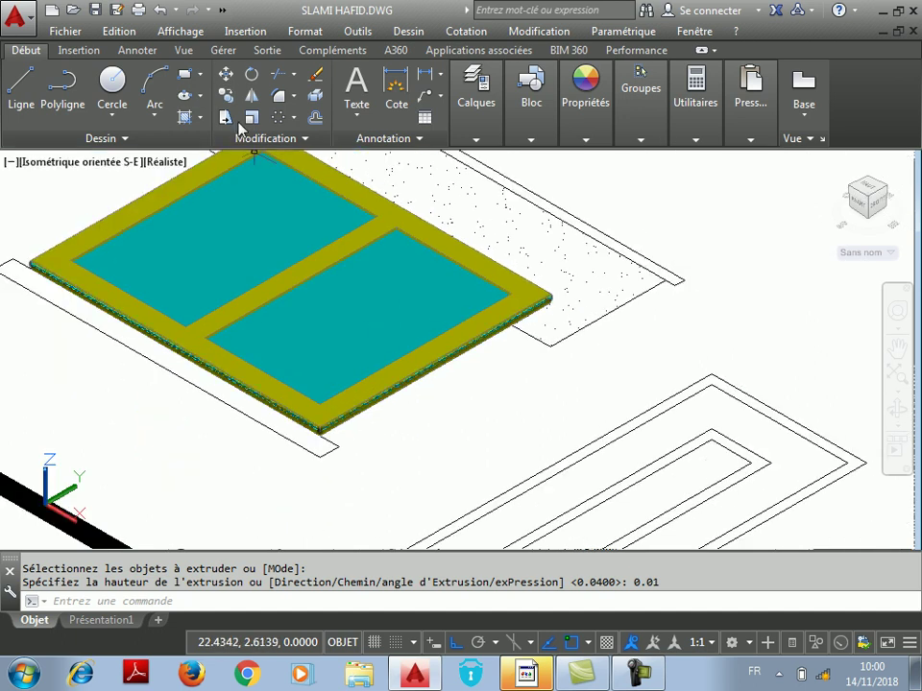
Step: Try to move the window frame and glass pane straight out to the empty area beyond the elevations, and undo the move
left_click(226, 73)
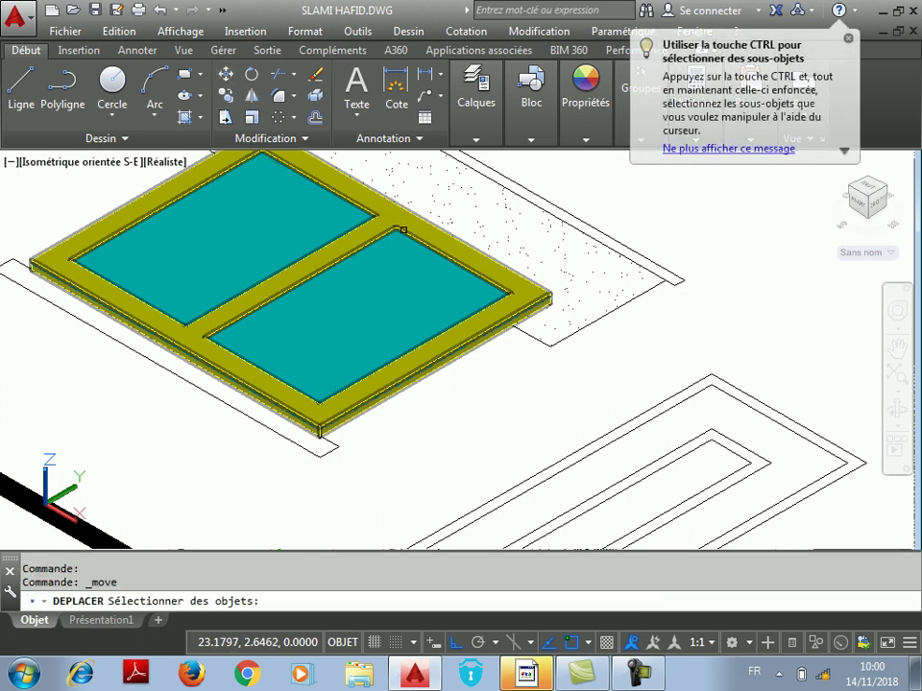
left_click(375, 243)
scroll(416, 393, "up", 2)
left_click(411, 392)
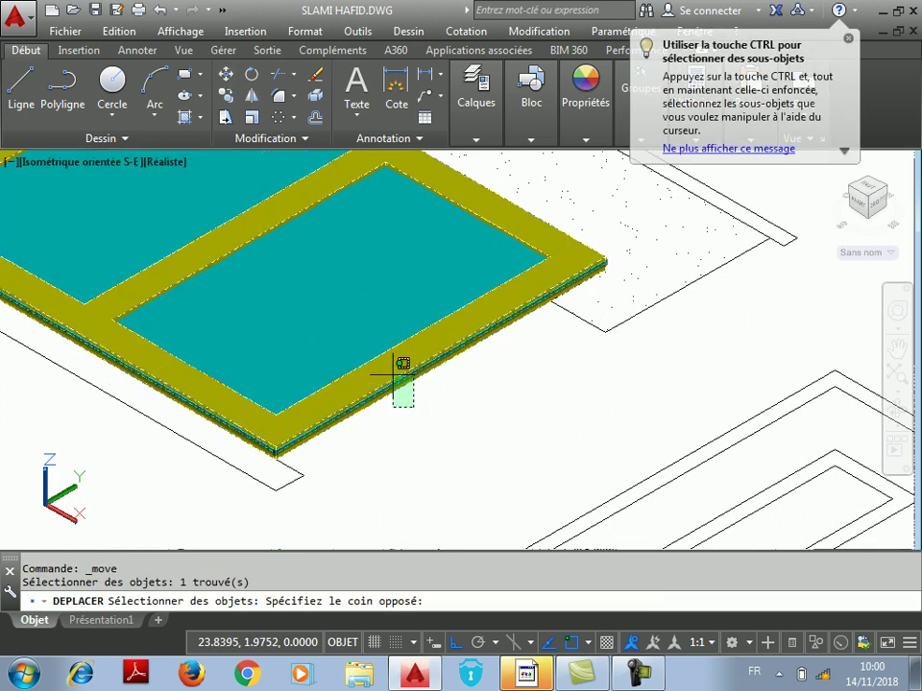
left_click(389, 372)
key("Return")
left_click(402, 380)
scroll(411, 391, "down", 3)
scroll(547, 370, "down", 4)
scroll(668, 261, "up", 3)
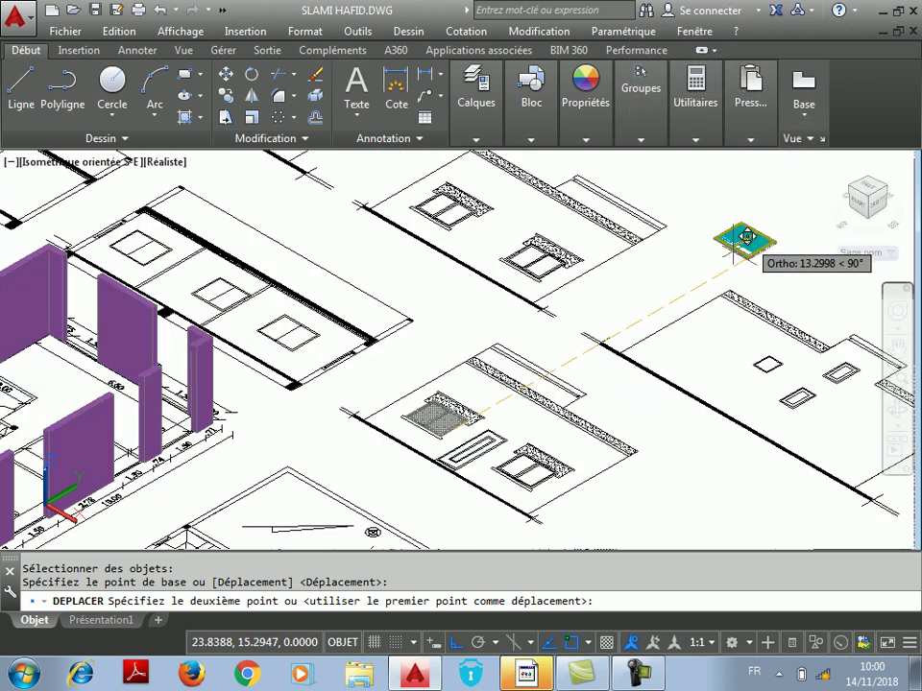
scroll(659, 319, "down", 5)
scroll(683, 298, "up", 5)
left_click(622, 332)
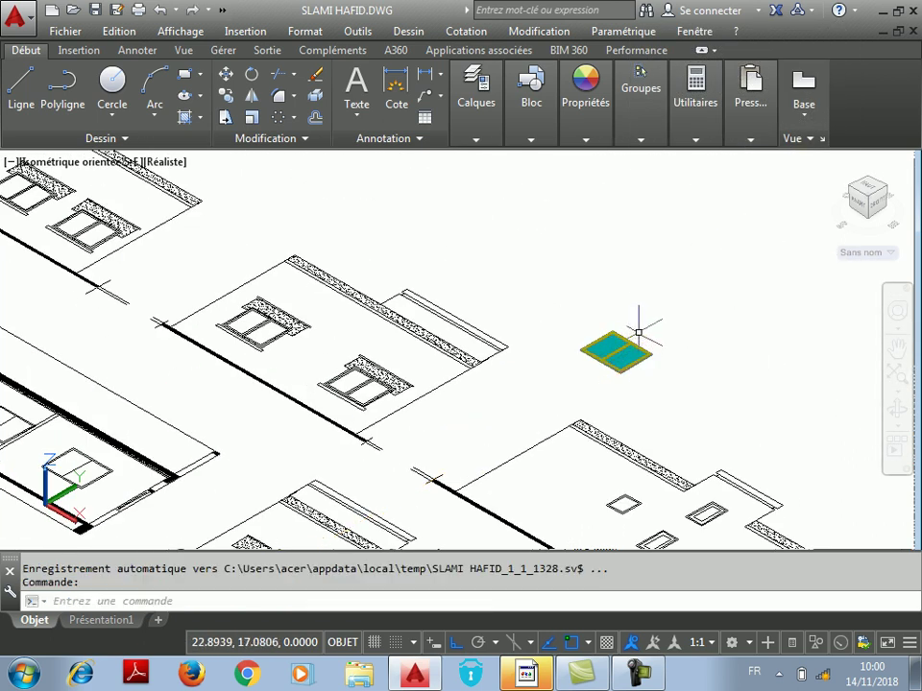
scroll(638, 332, "down", 2)
scroll(612, 360, "up", 3)
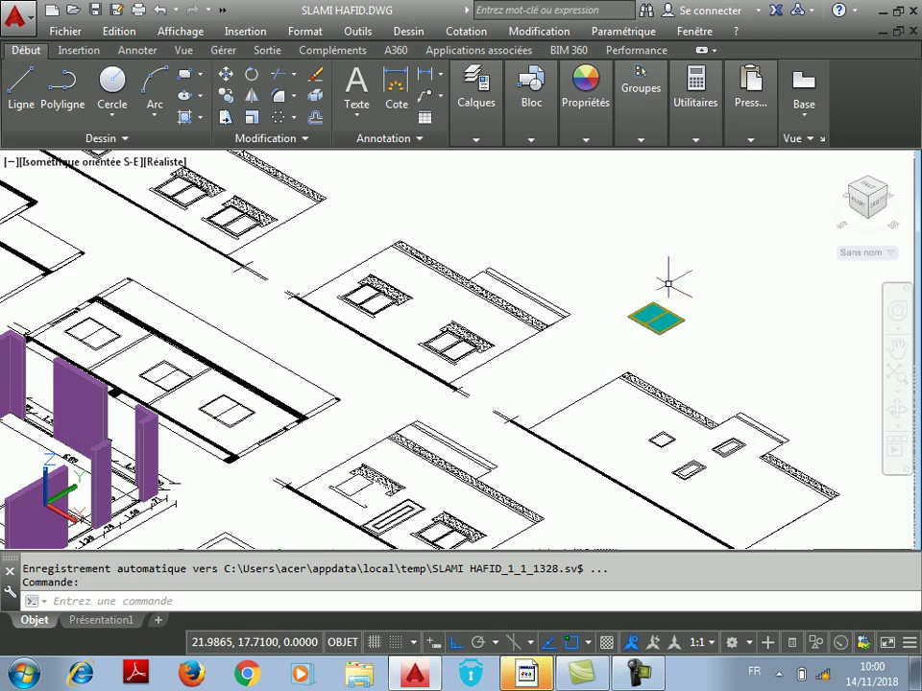
scroll(293, 370, "up", 3)
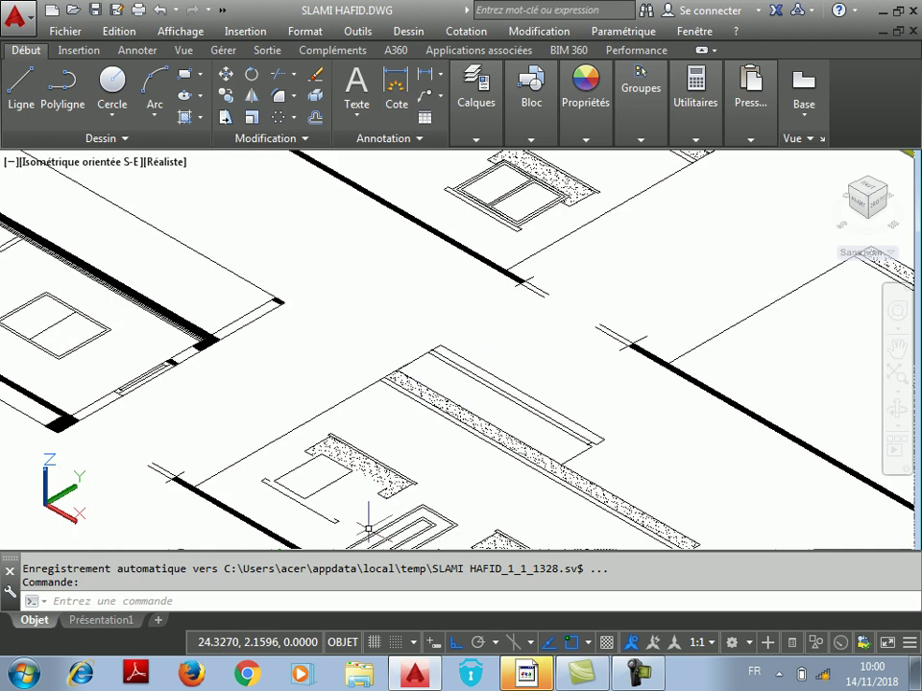
left_click(159, 10)
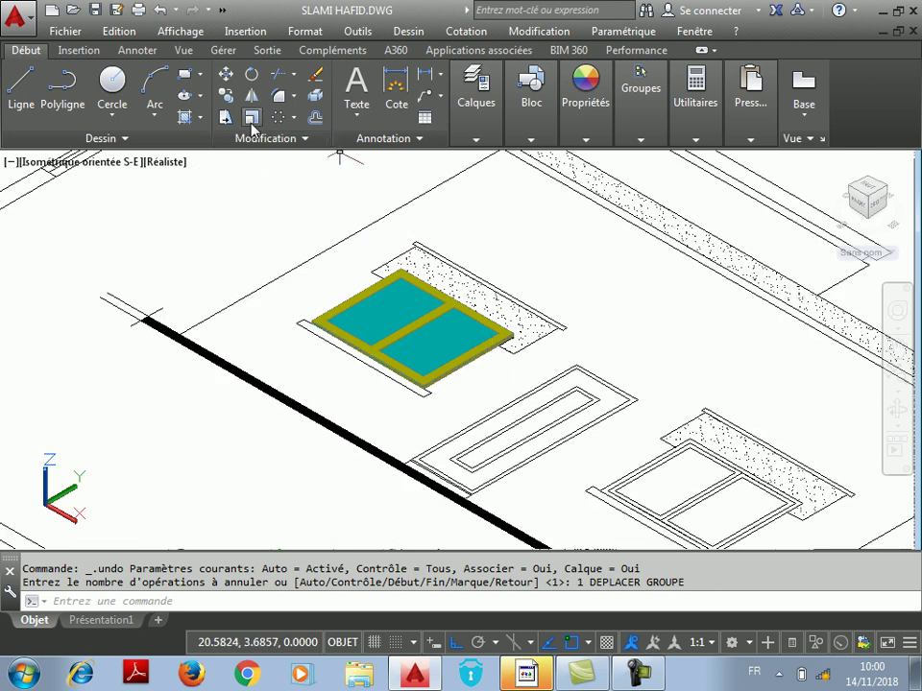
Step: Copy the window frame and glass, together with the hatched lintel, straight out to the empty area beyond the elevations
left_click(224, 96)
left_click(408, 341)
key("Return")
left_click(424, 384)
scroll(399, 388, "down", 2)
scroll(404, 380, "down", 3)
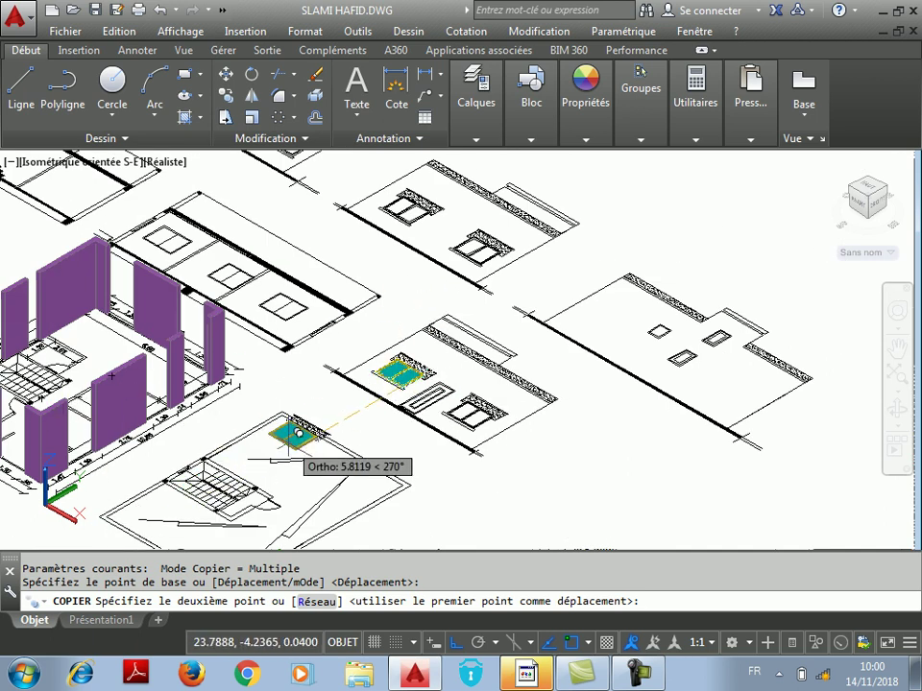
scroll(206, 466, "down", 4)
scroll(451, 332, "up", 5)
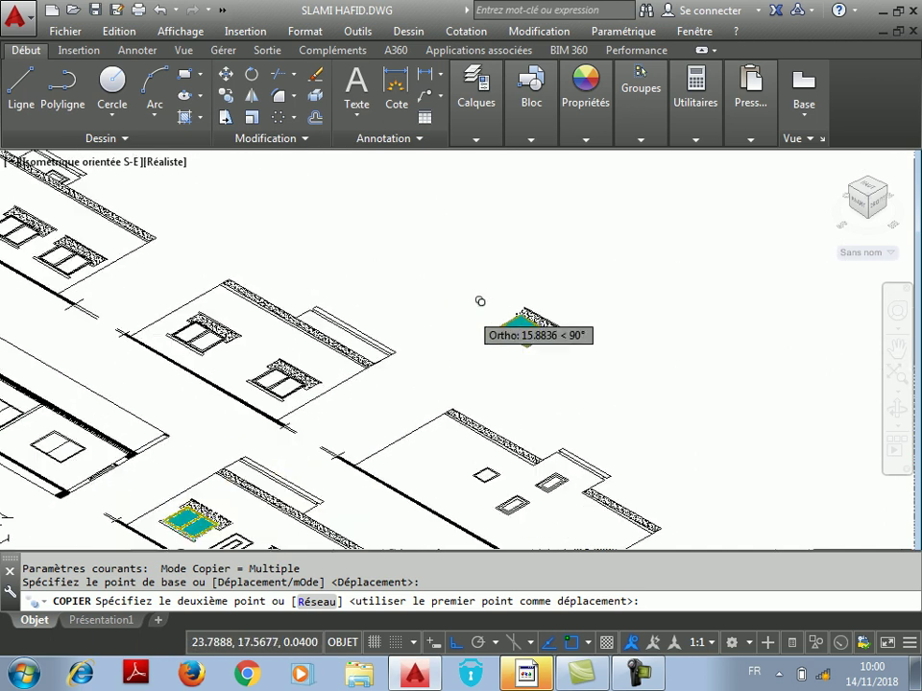
left_click(517, 309)
scroll(583, 257, "up", 1)
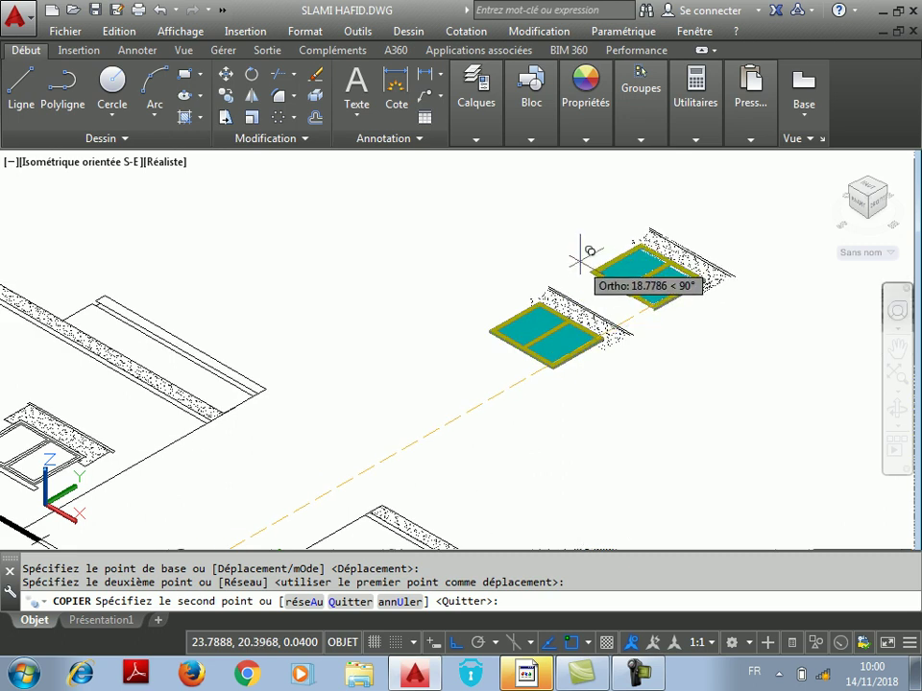
key("Escape")
Step: Examine the copied window and the wall openings of the 3D house to judge how the window must be oriented
scroll(596, 374, "up", 4)
scroll(483, 411, "down", 5)
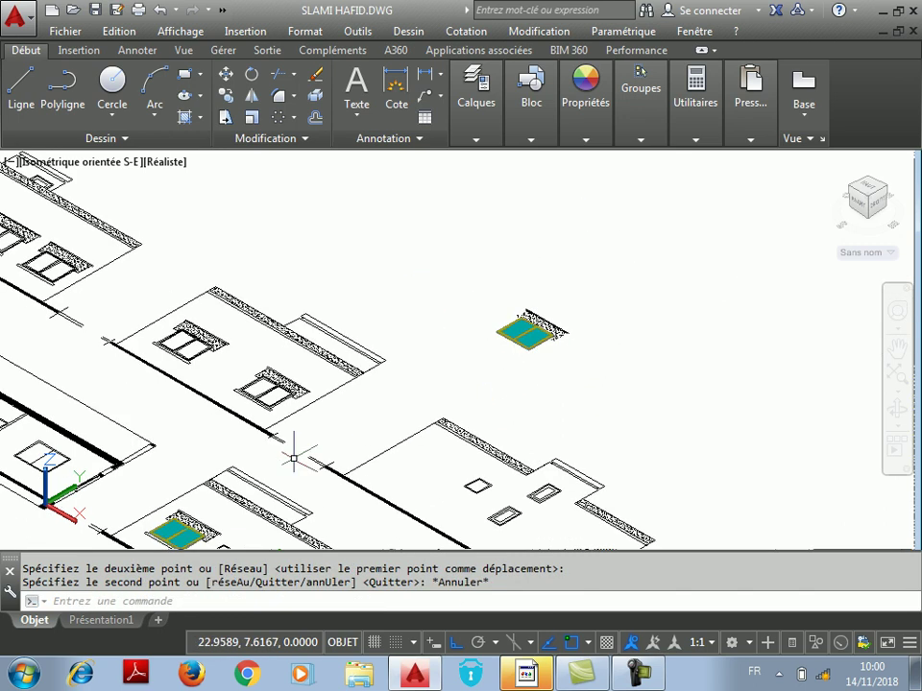
scroll(465, 387, "up", 4)
scroll(434, 341, "up", 2)
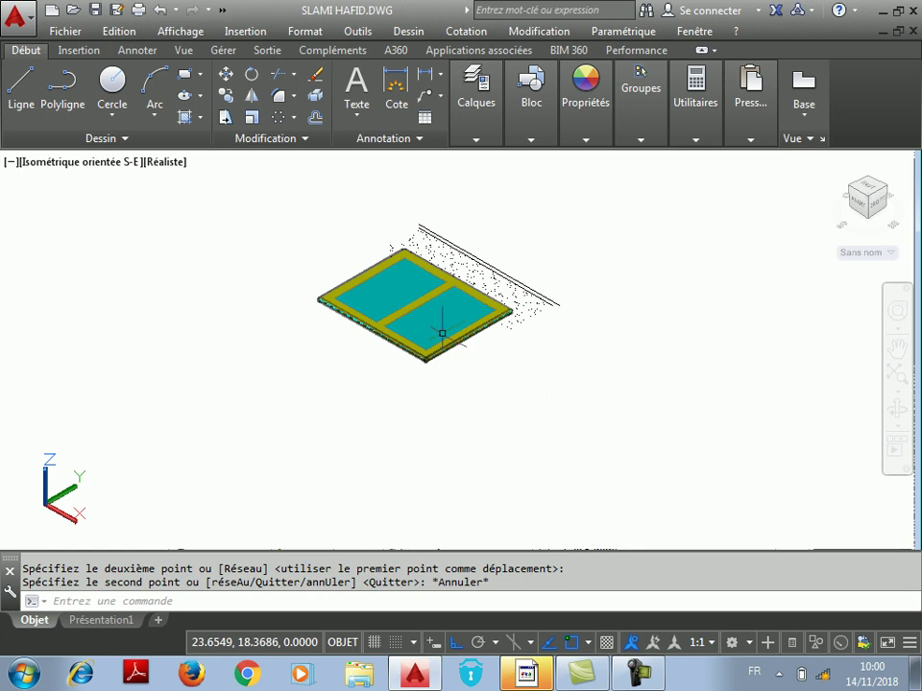
scroll(447, 344, "up", 2)
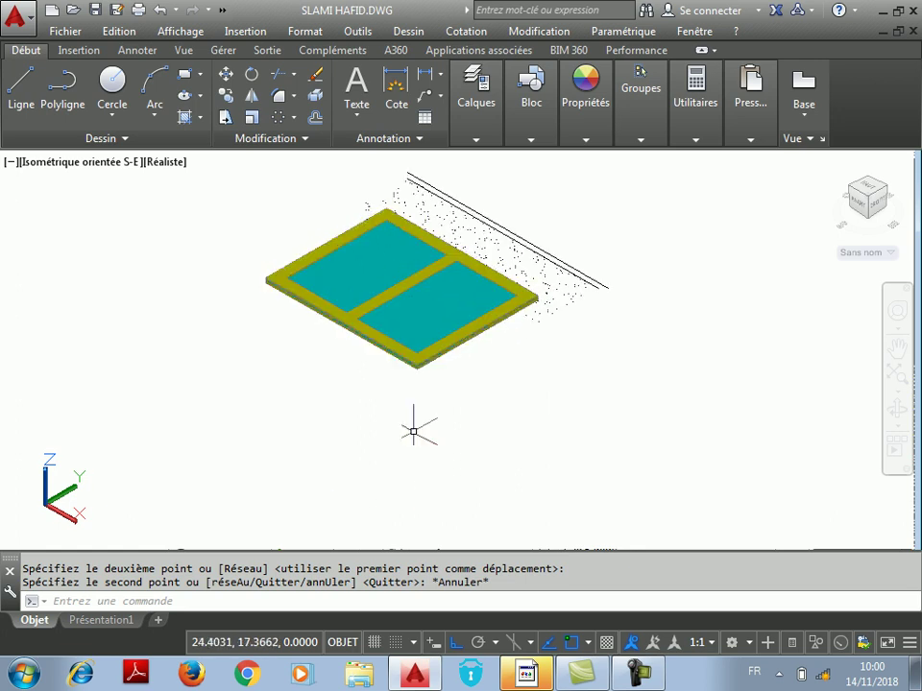
scroll(332, 407, "up", 2)
scroll(411, 419, "down", 3)
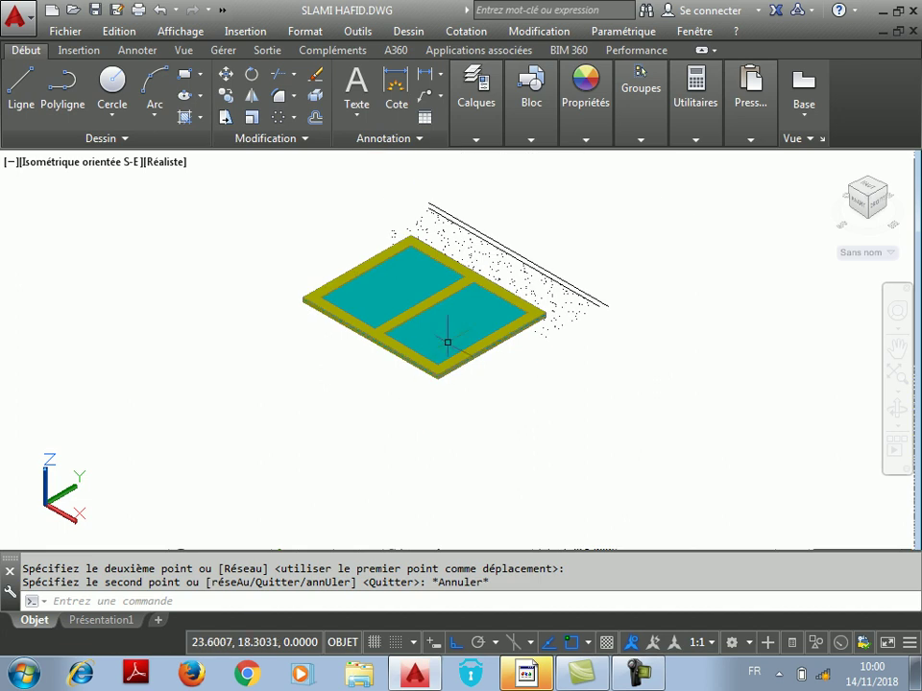
scroll(456, 267, "up", 2)
scroll(446, 322, "down", 1)
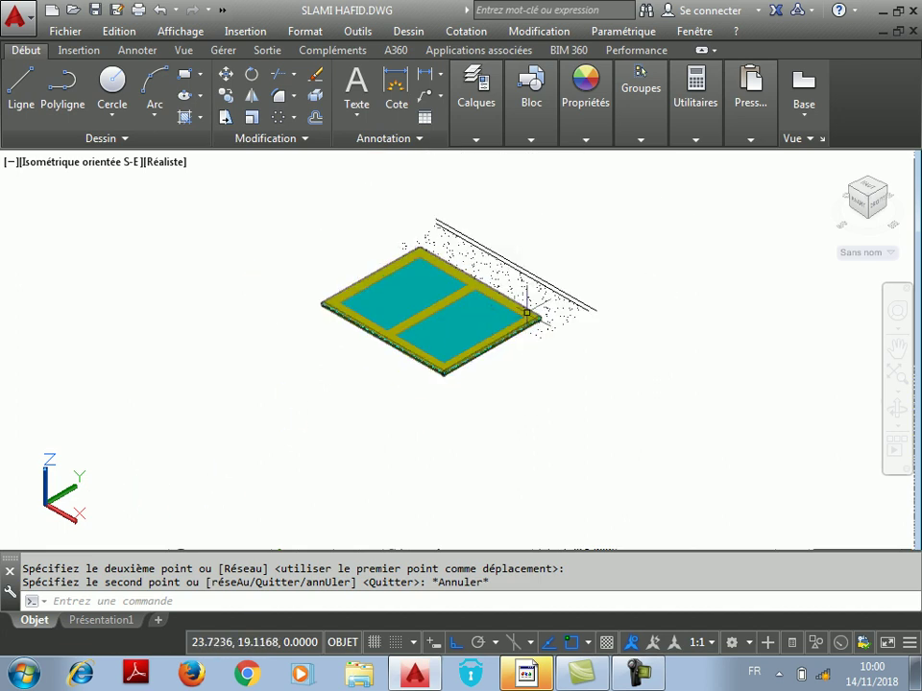
scroll(527, 309, "down", 3)
scroll(82, 475, "up", 4)
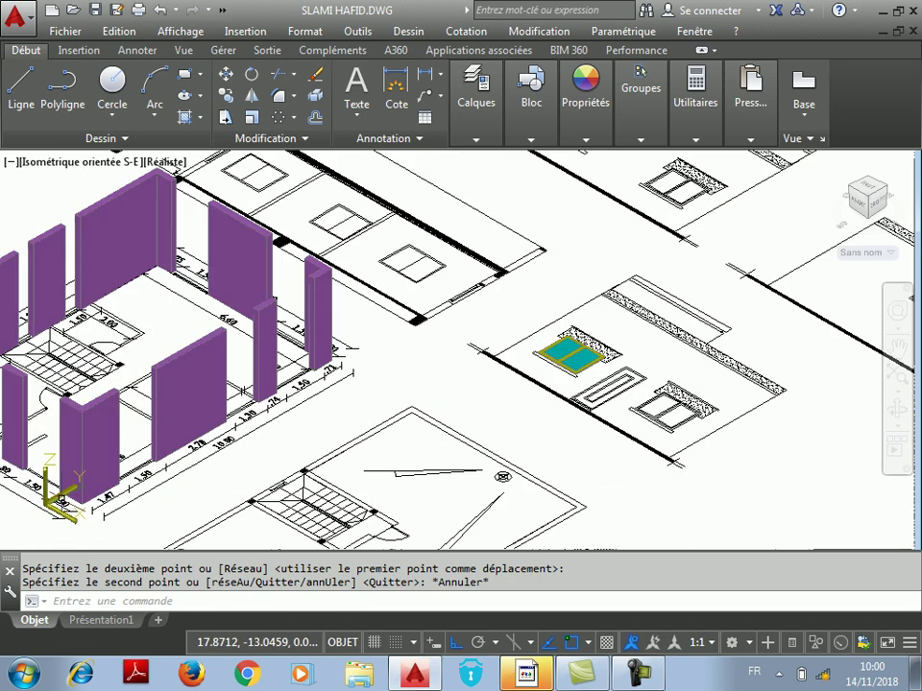
scroll(84, 410, "down", 3)
scroll(129, 423, "up", 3)
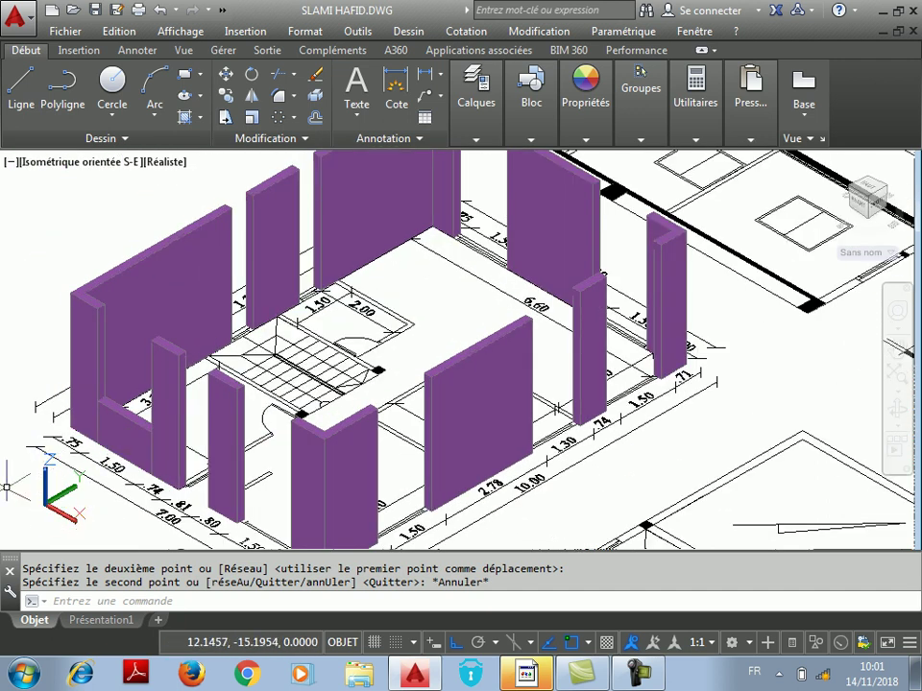
scroll(43, 360, "down", 3)
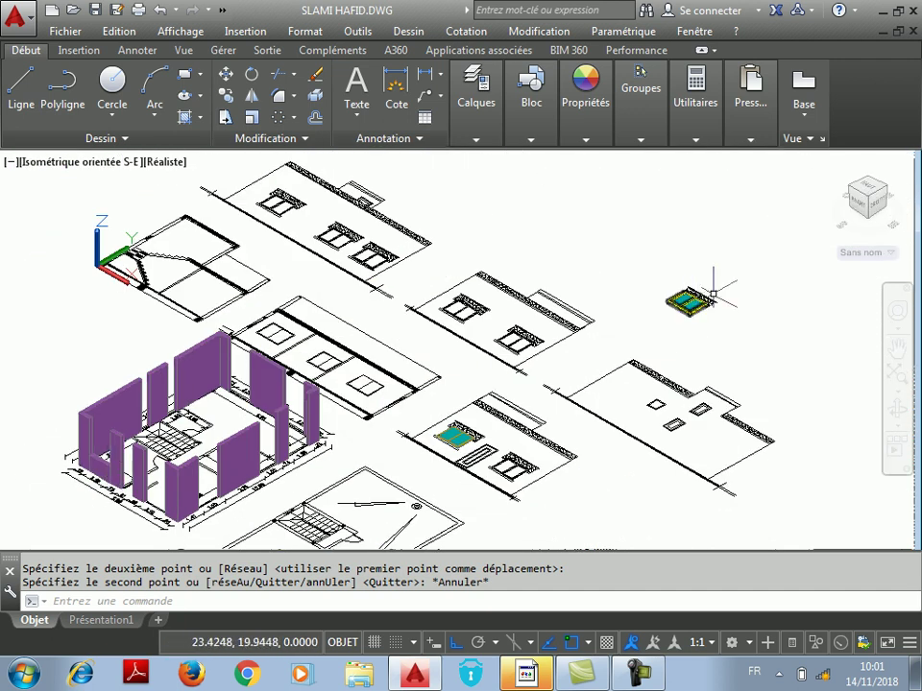
scroll(711, 294, "up", 4)
scroll(788, 315, "up", 3)
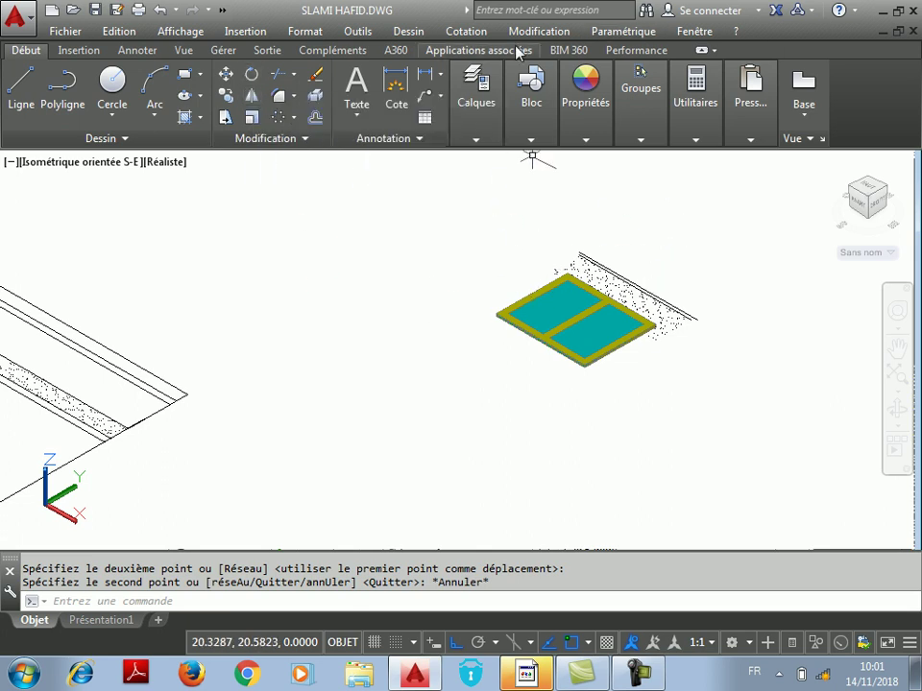
left_click(538, 31)
mouse_move(625, 526)
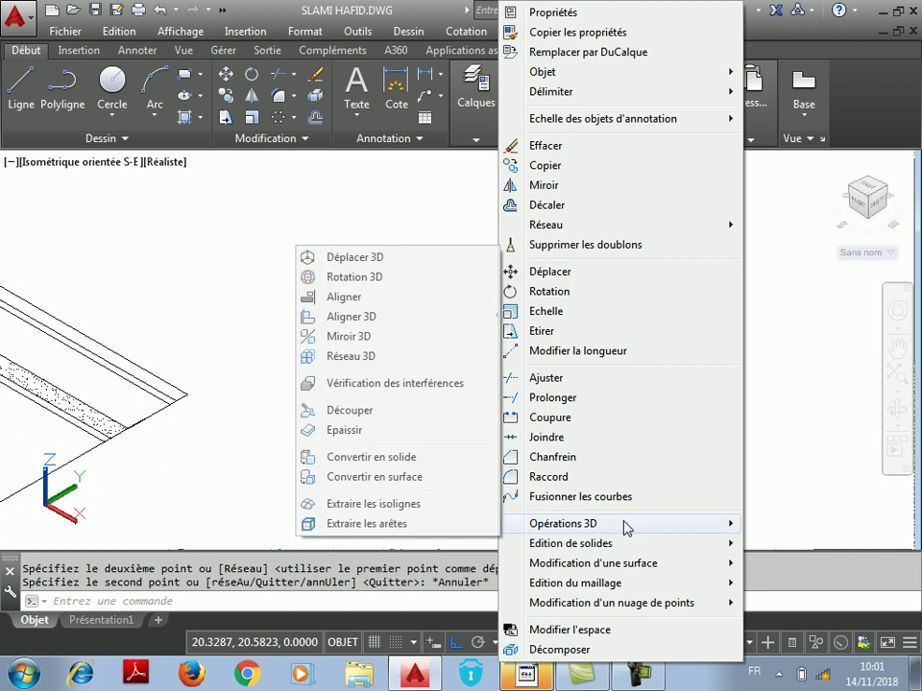
left_click(355, 277)
left_click(769, 218)
left_click(431, 446)
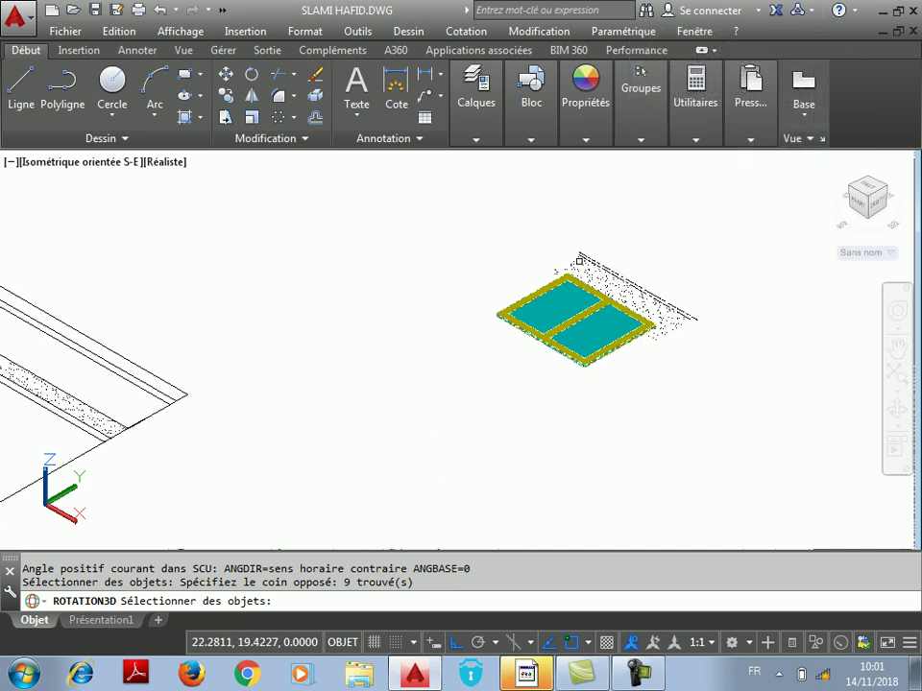
key("Return")
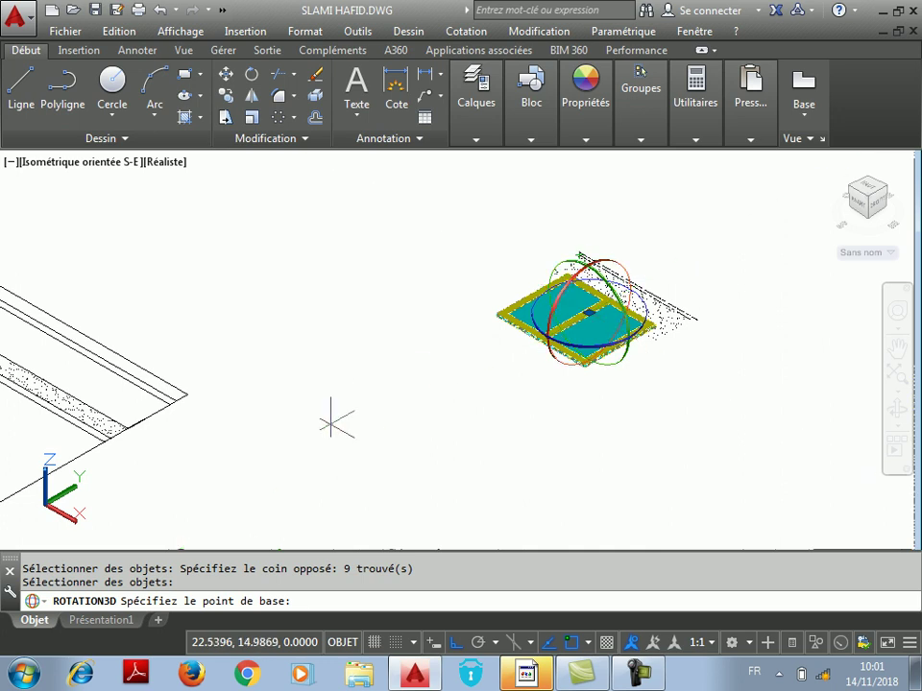
scroll(547, 375, "up", 1)
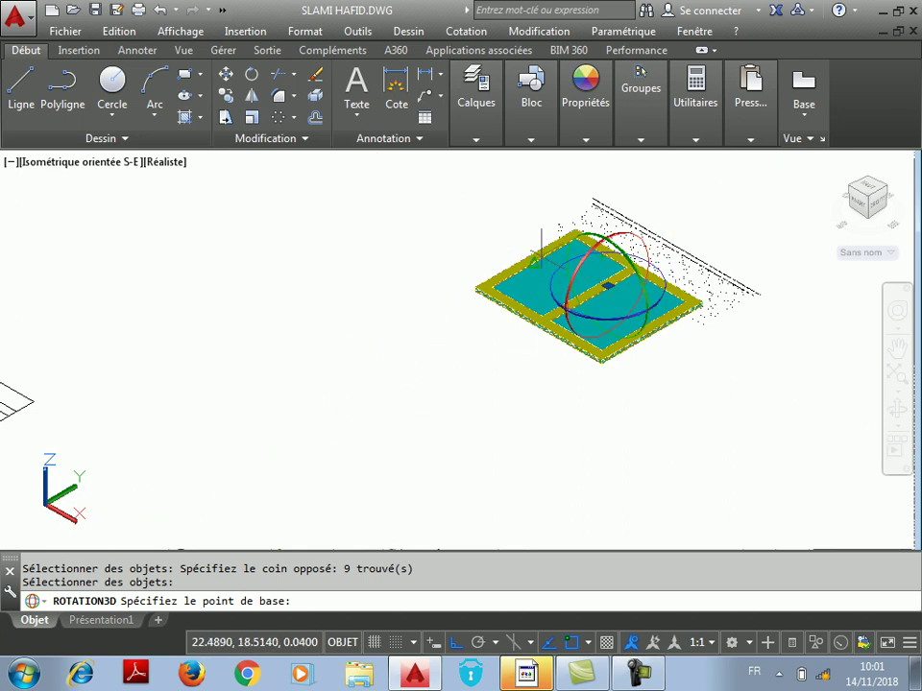
left_click(608, 286)
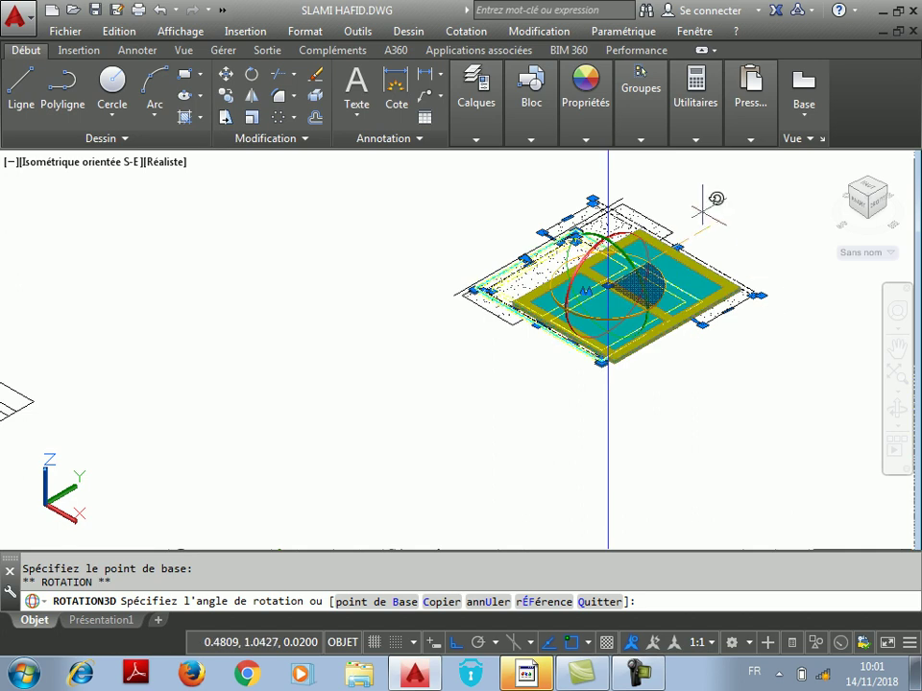
key("Escape")
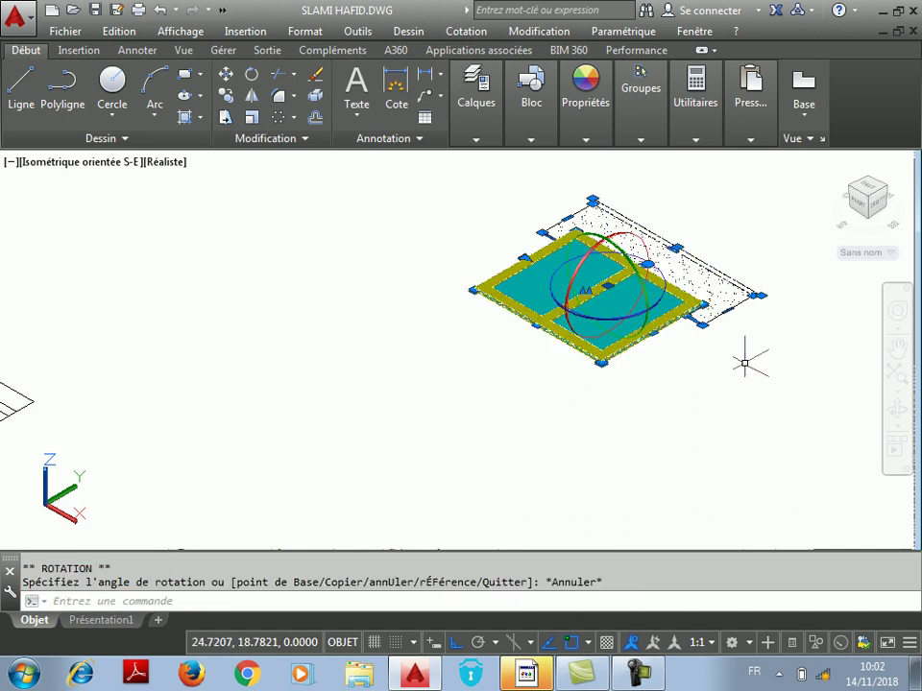
key("Escape")
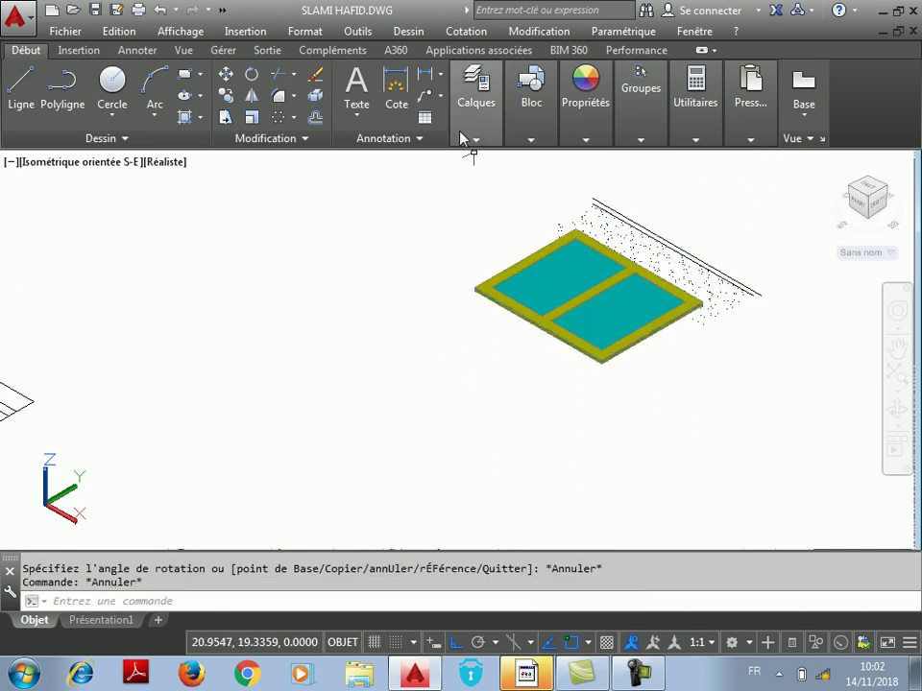
Step: Rotate the copied window and its hatched lintel in 3D about the X axis so that they stand upright
left_click(474, 140)
right_click(416, 228)
left_click(480, 232)
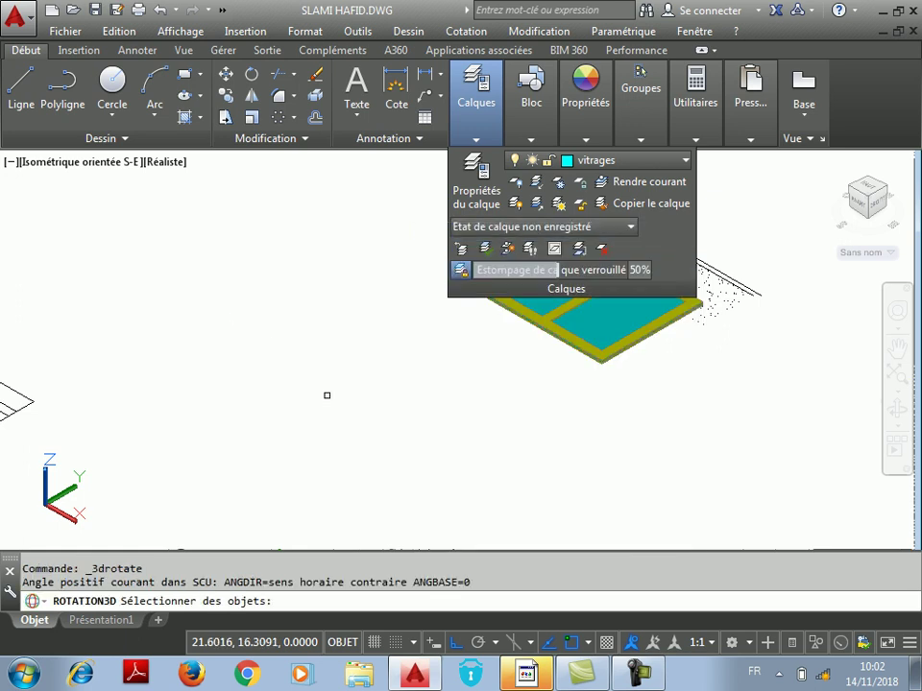
left_click(649, 241)
left_click(343, 423)
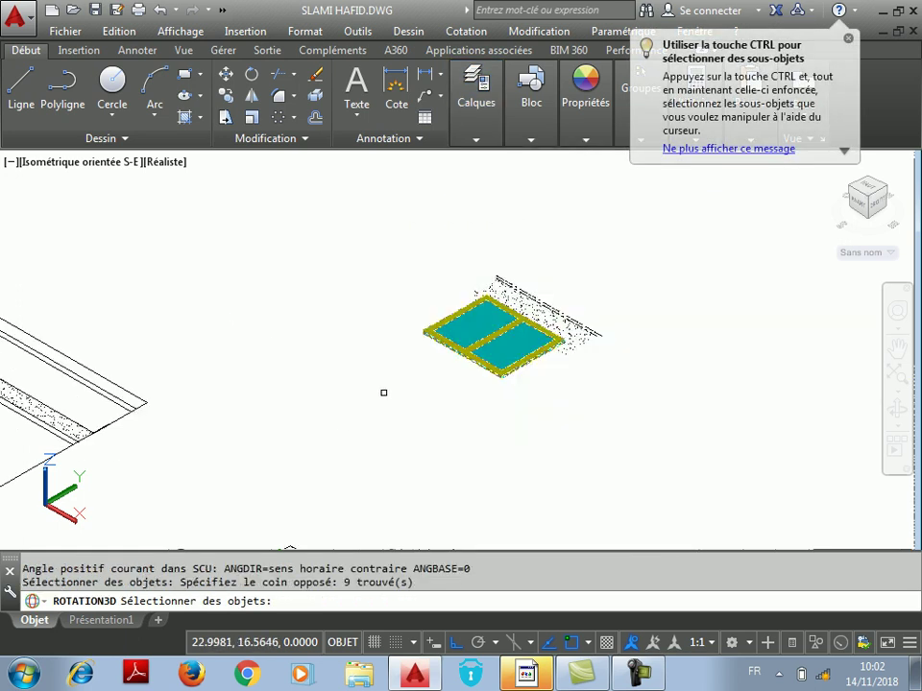
key("Return")
scroll(483, 317, "up", 3)
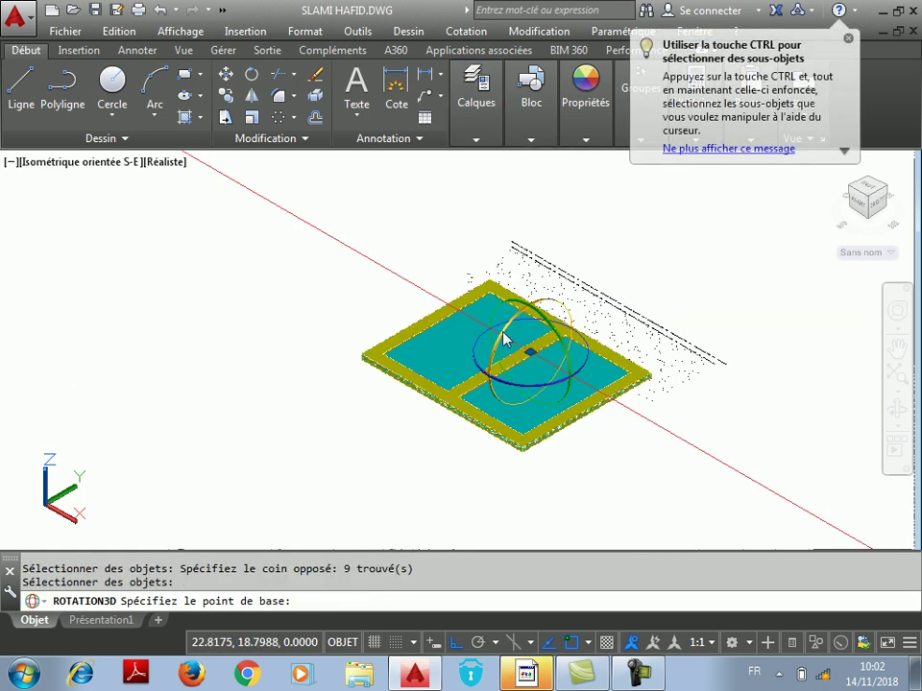
left_click(503, 335)
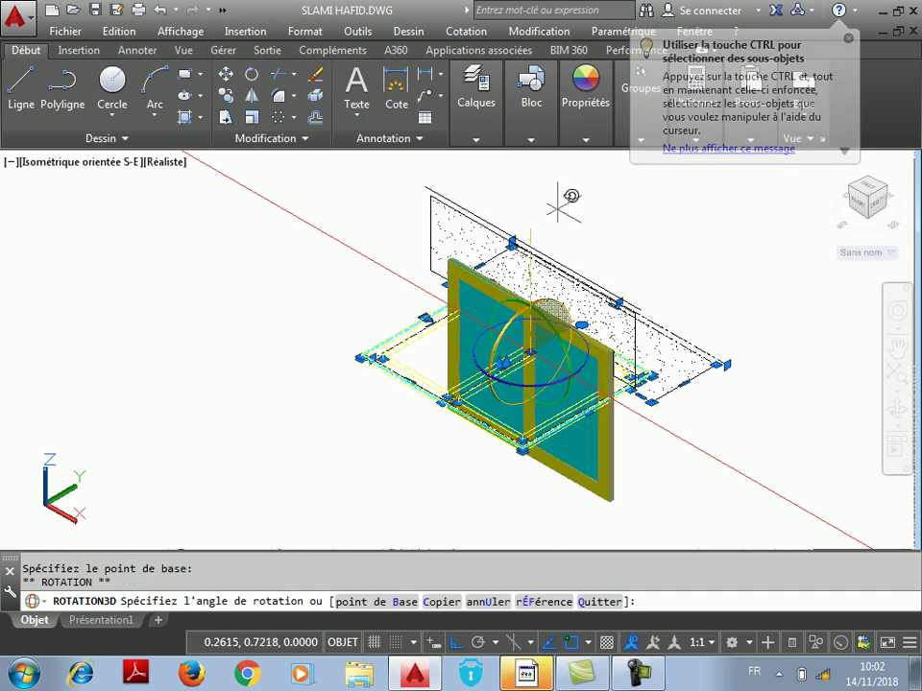
scroll(538, 331, "down", 3)
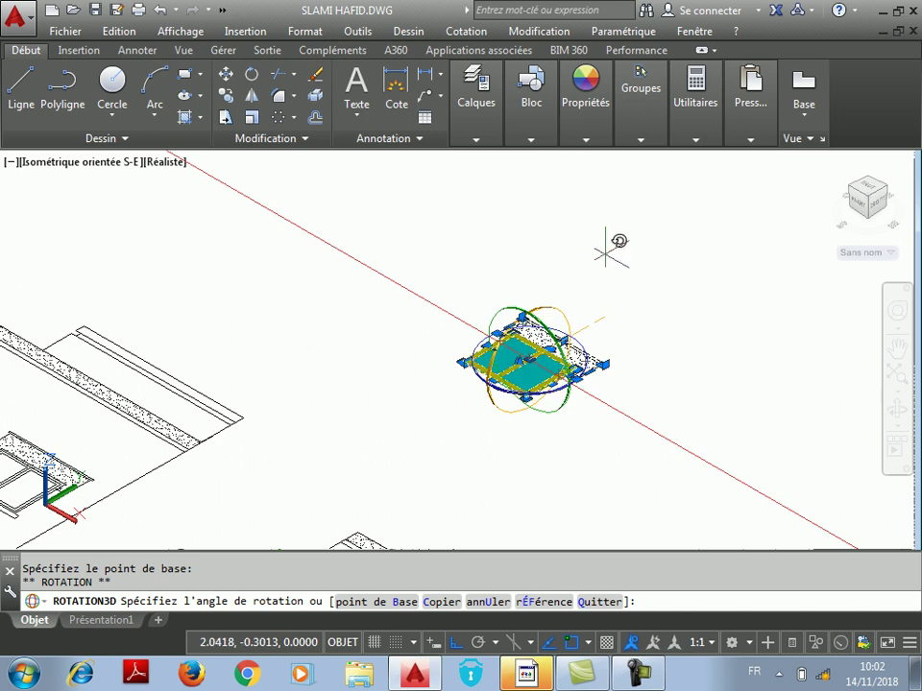
scroll(574, 360, "up", 2)
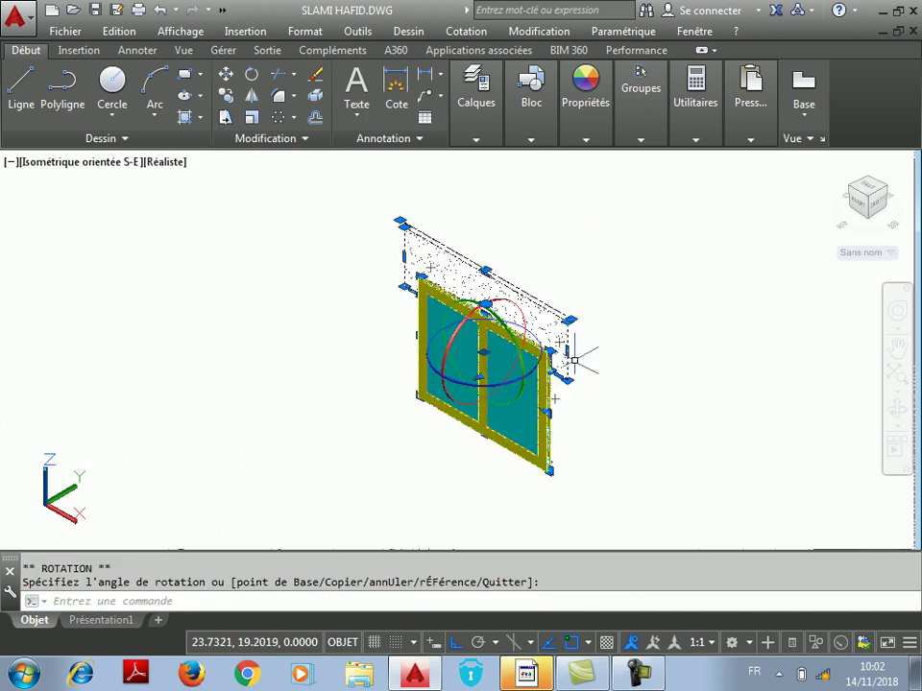
key("Escape")
key("Escape")
Step: Erase the hatched lintel and its border lines above the upright window copy
scroll(578, 345, "up", 2)
left_click(632, 271)
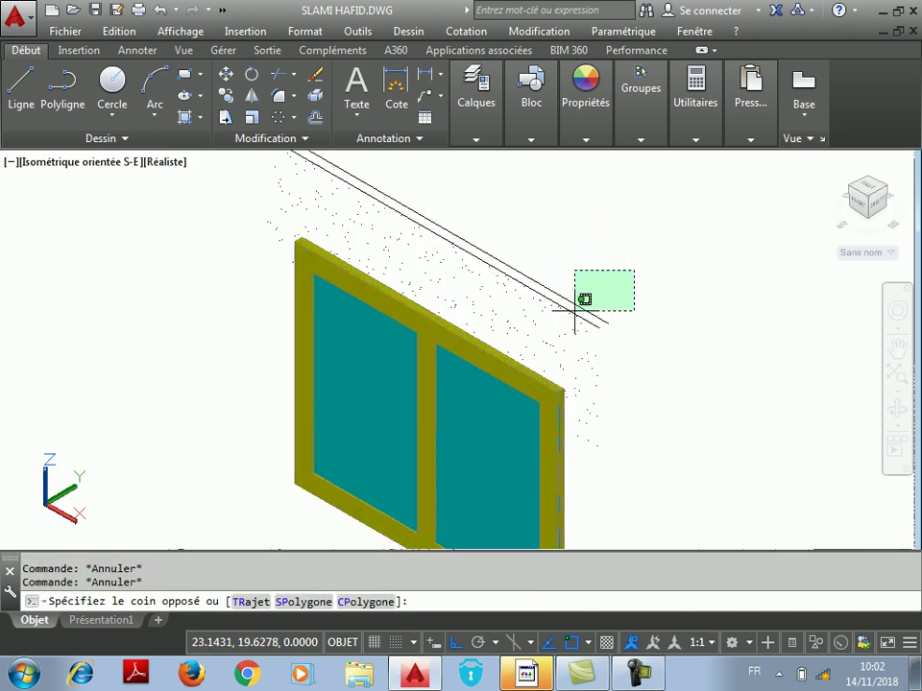
left_click(531, 335)
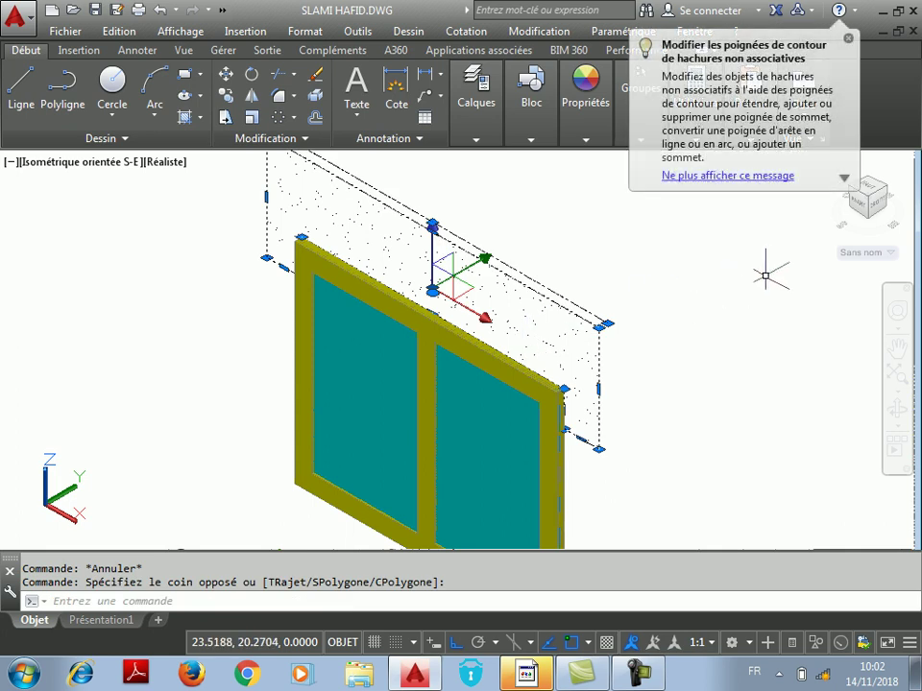
key("Delete")
scroll(584, 440, "down", 5)
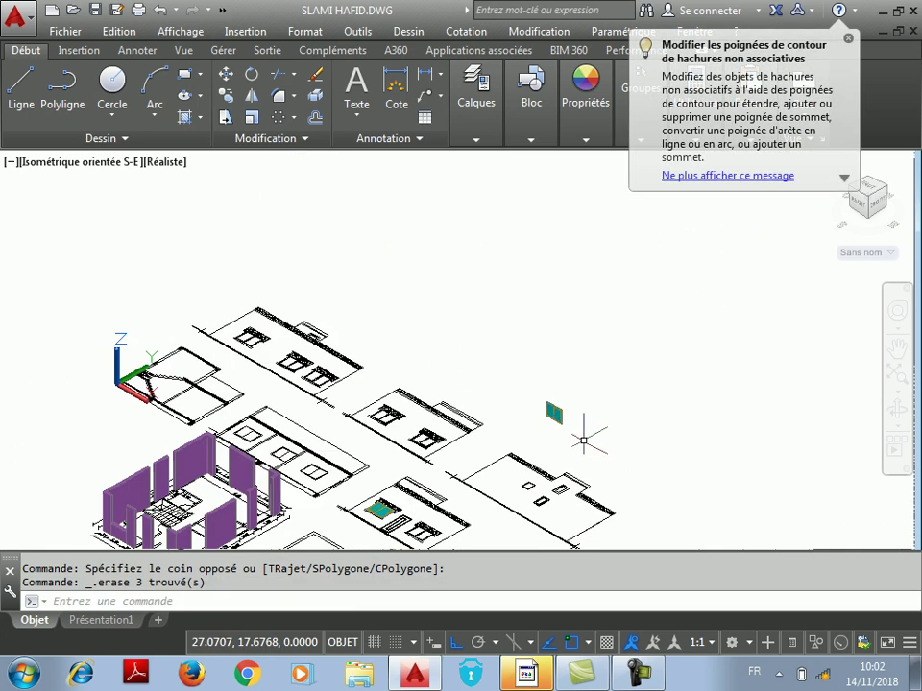
scroll(73, 502, "up", 3)
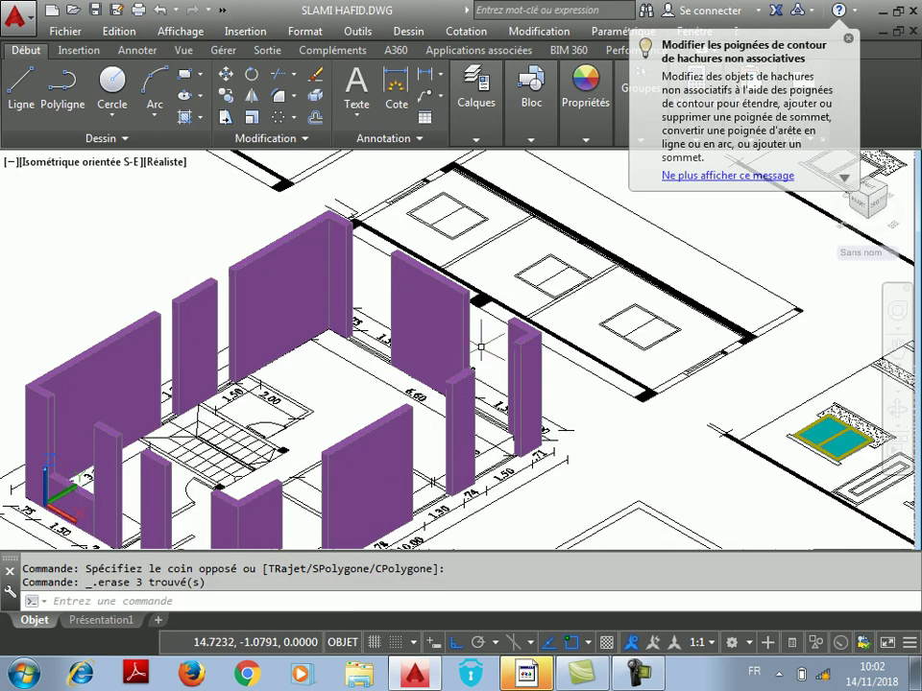
scroll(480, 346, "down", 2)
scroll(263, 433, "up", 3)
scroll(288, 422, "down", 5)
scroll(755, 317, "up", 2)
scroll(700, 330, "down", 4)
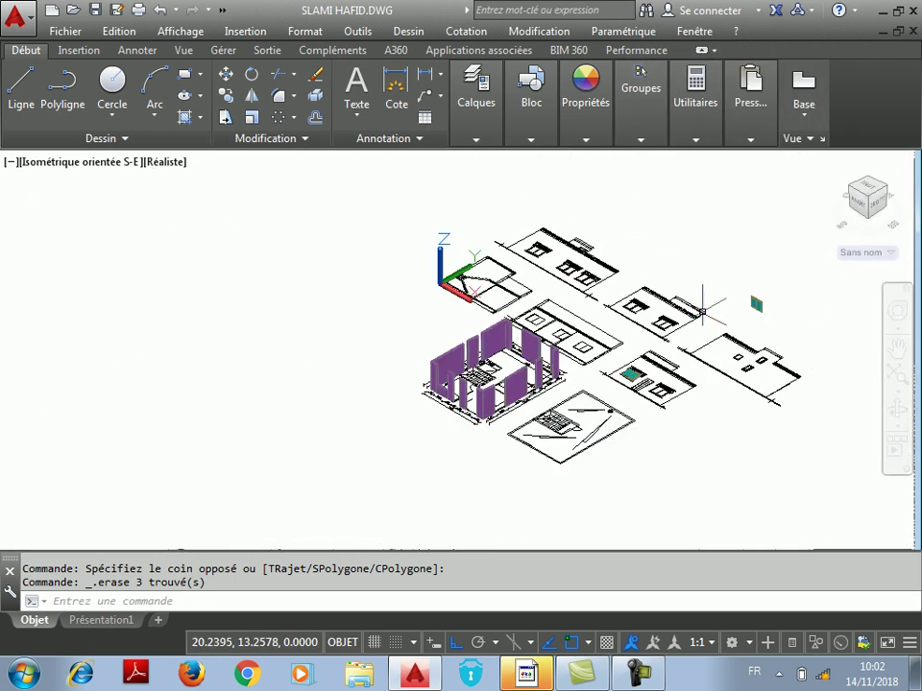
scroll(777, 297, "up", 3)
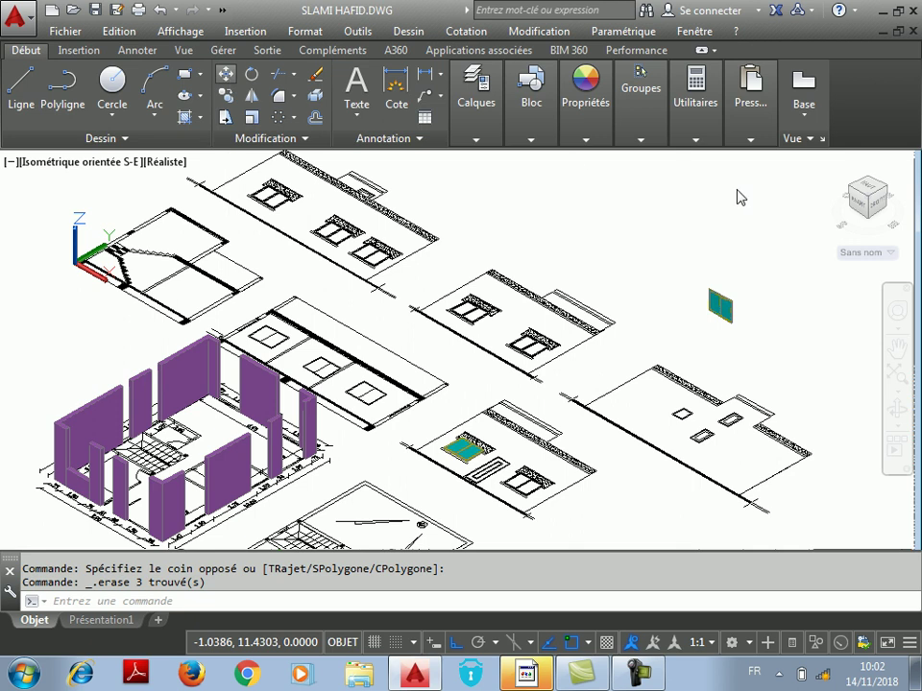
left_click(778, 260)
left_click(677, 340)
right_click(684, 339)
scroll(752, 316, "up", 5)
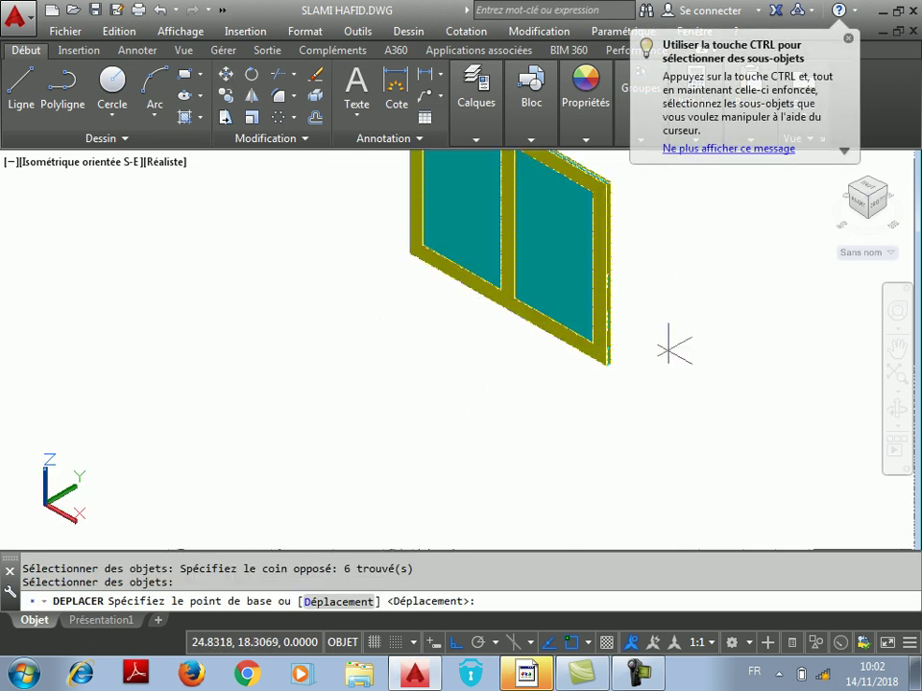
scroll(619, 366, "up", 4)
left_click(589, 326)
scroll(732, 275, "down", 7)
scroll(732, 274, "down", 3)
scroll(436, 340, "up", 8)
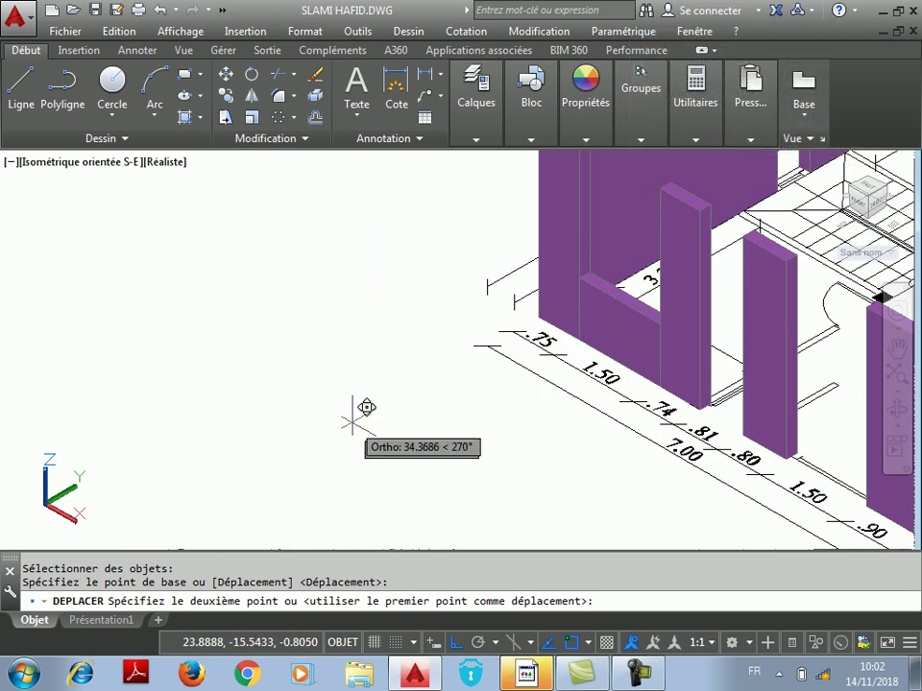
scroll(436, 349, "down", 4)
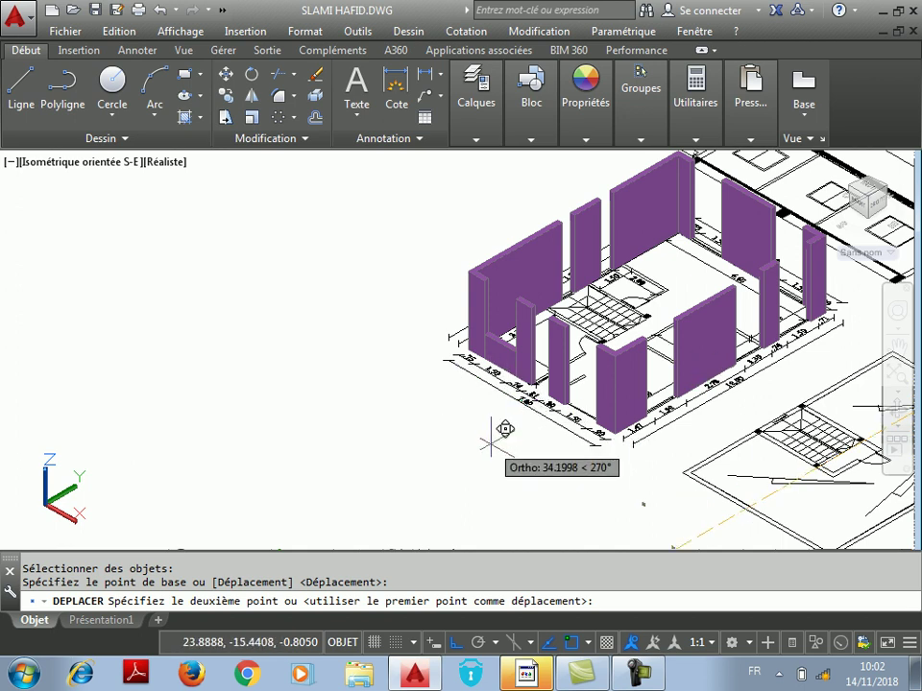
key("Escape")
Step: Turn ortho mode off and move the upright window by its lower corner to the free space in front of the 7.00 m wall
scroll(440, 421, "down", 4)
scroll(838, 315, "up", 2)
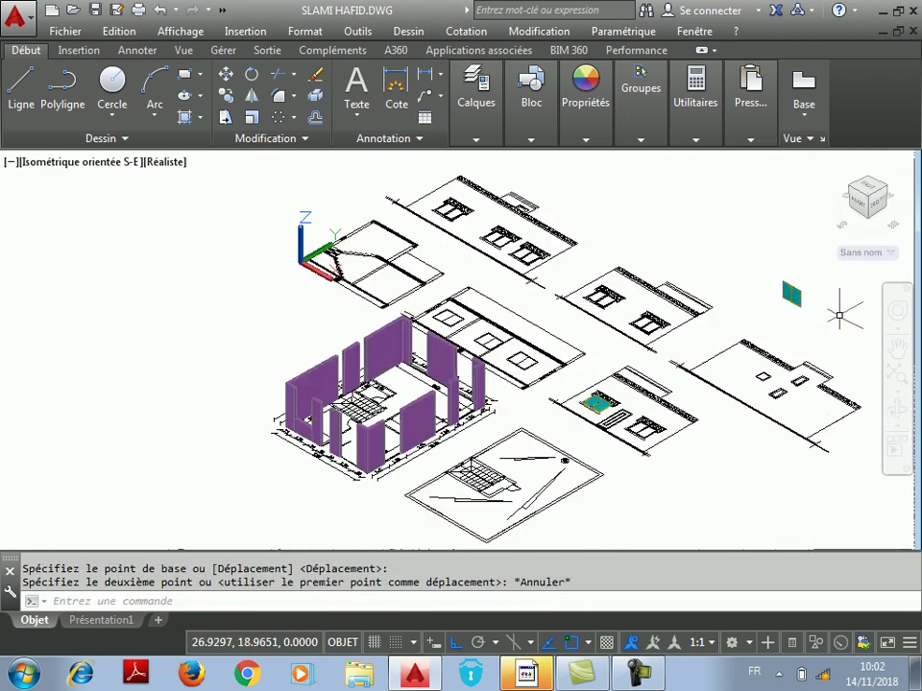
scroll(834, 301, "up", 2)
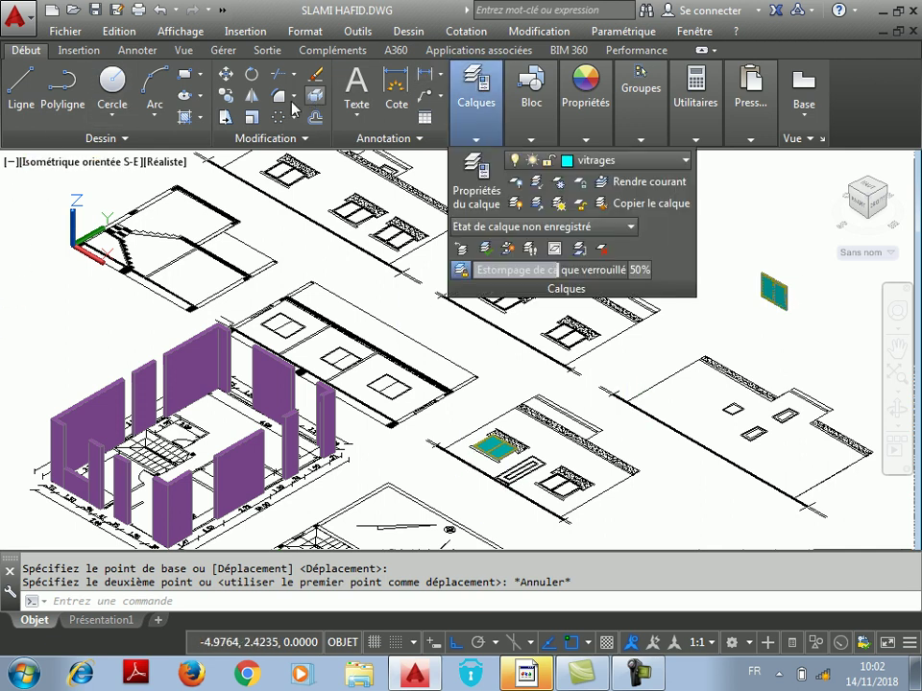
left_click(229, 82)
scroll(846, 303, "up", 4)
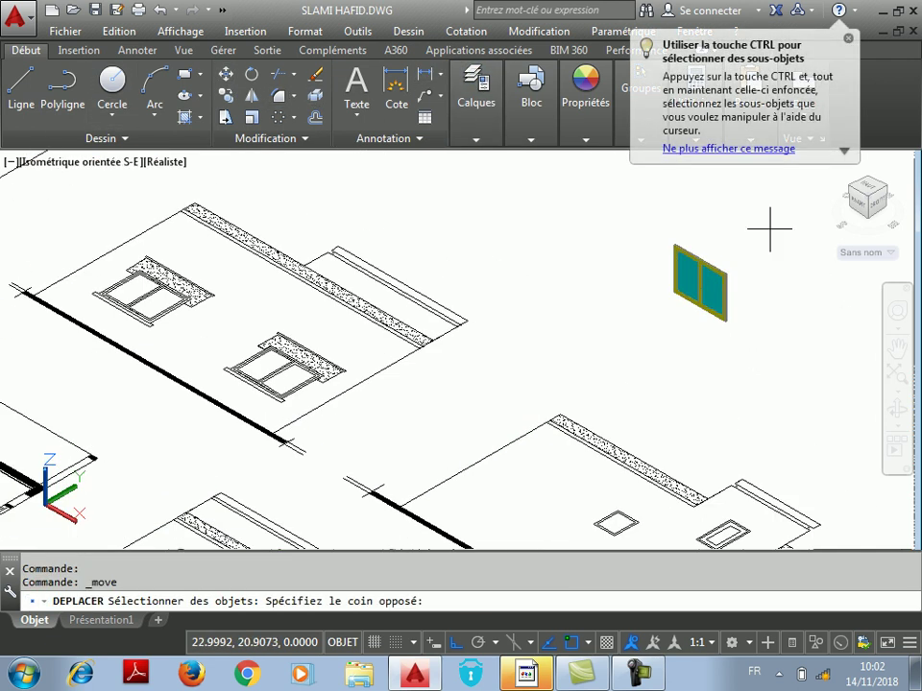
left_click(770, 229)
left_click(609, 360)
key("Return")
left_click(734, 322)
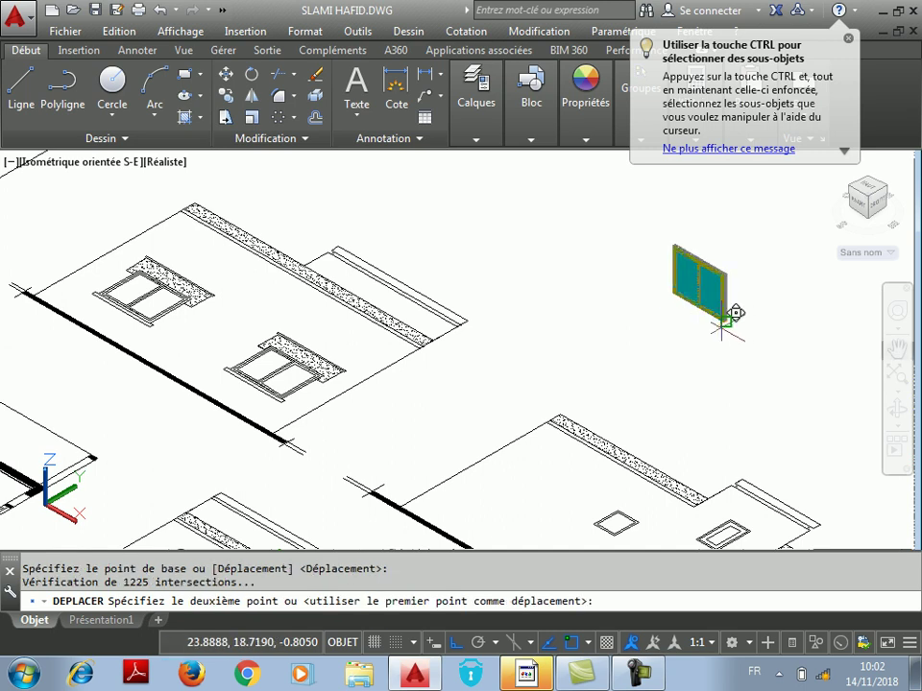
scroll(734, 322, "down", 5)
left_click(456, 644)
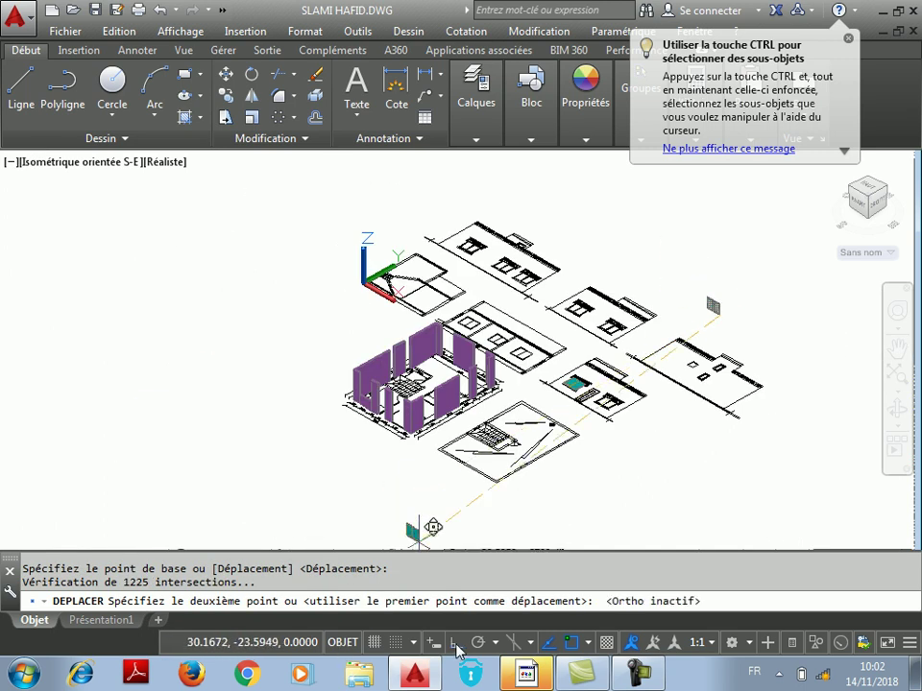
scroll(356, 425, "up", 5)
left_click(319, 433)
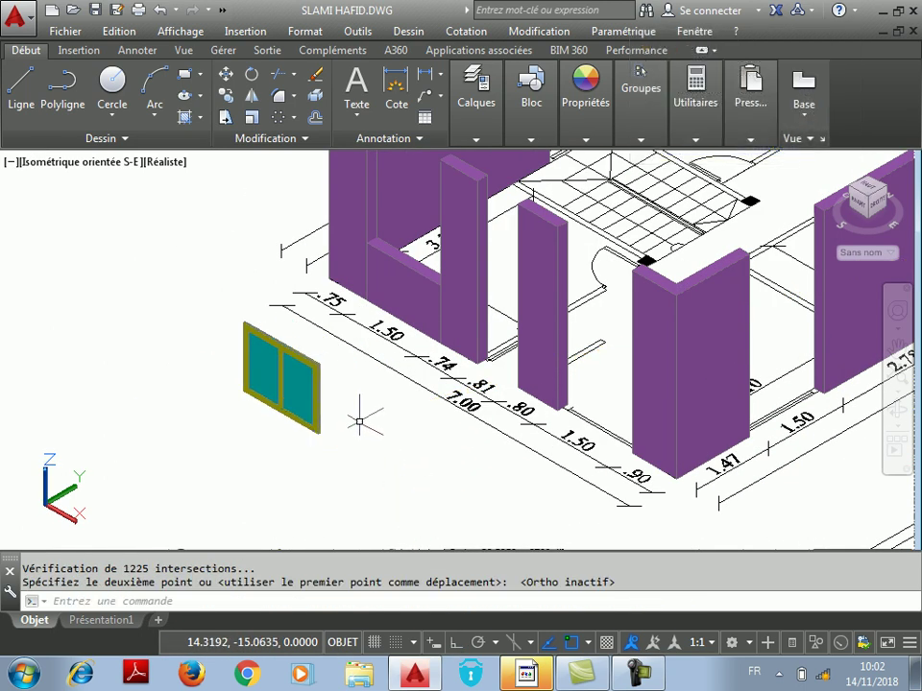
Step: Switch the visual style to 2D wireframe (Filaire 2D)
scroll(448, 288, "up", 2)
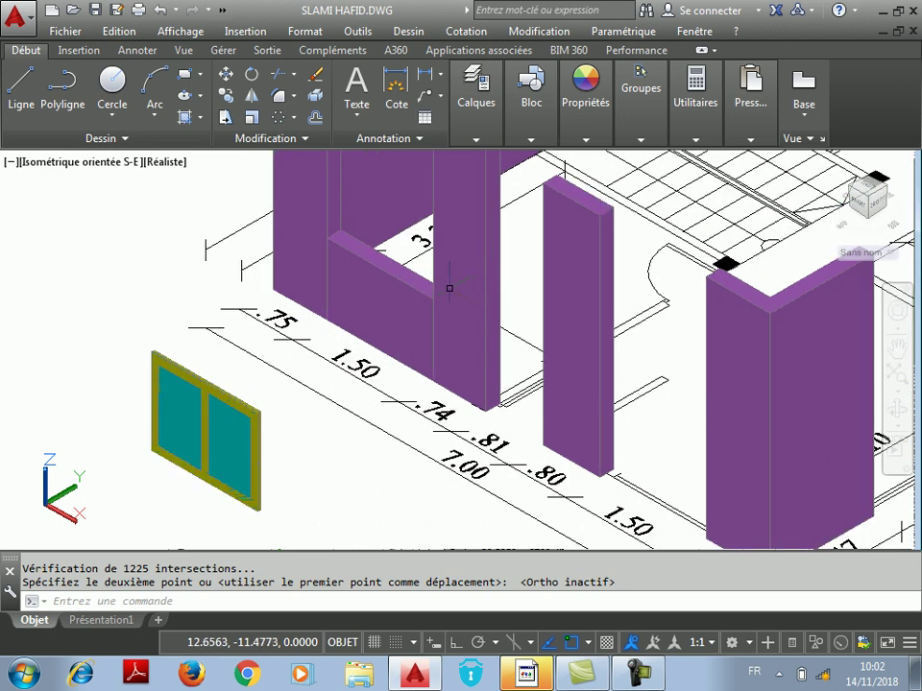
left_click(182, 32)
left_click(185, 33)
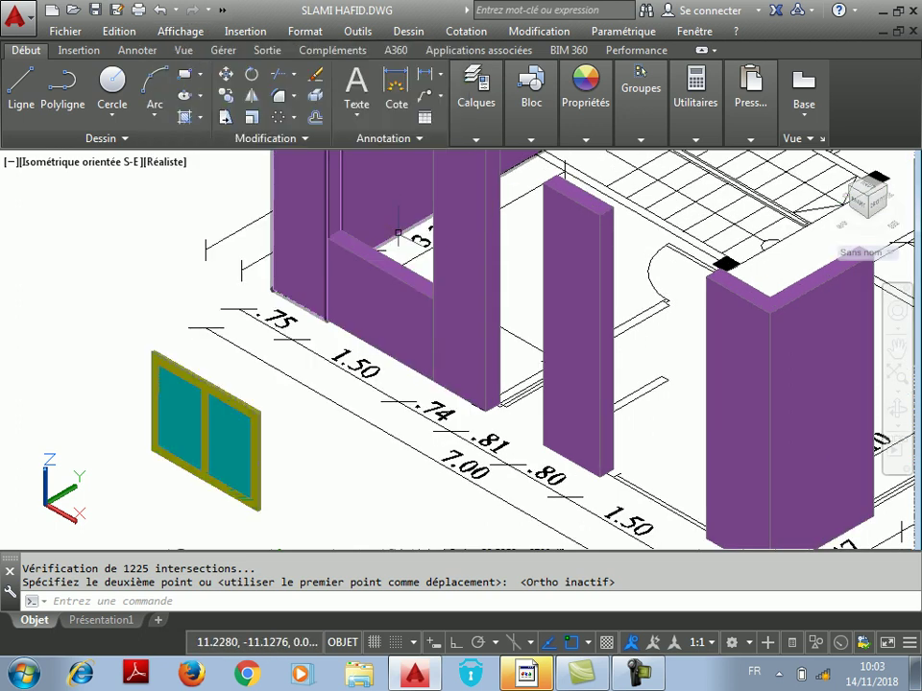
scroll(264, 526, "up", 5)
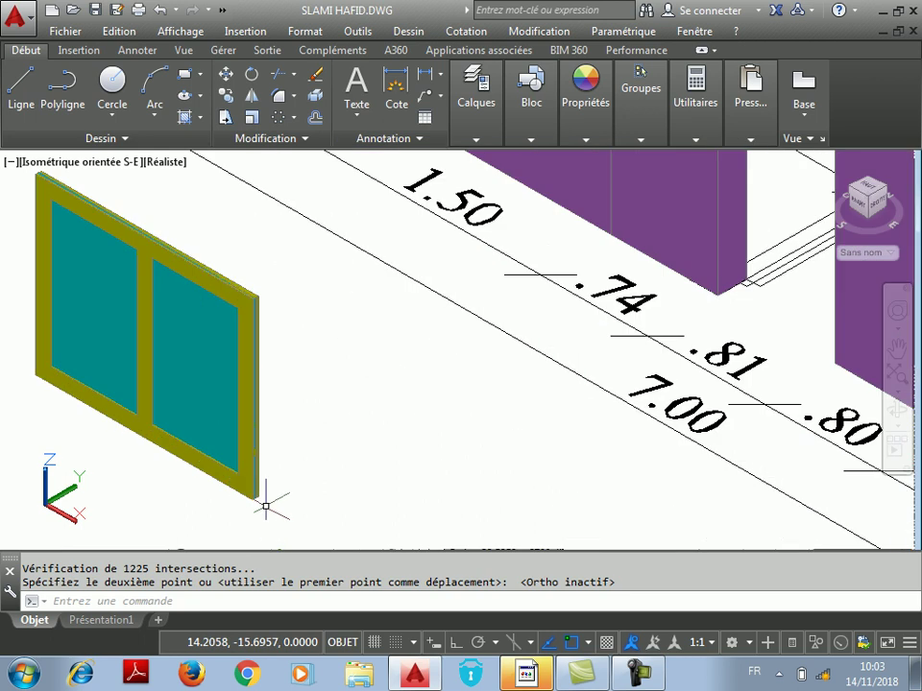
scroll(254, 497, "down", 5)
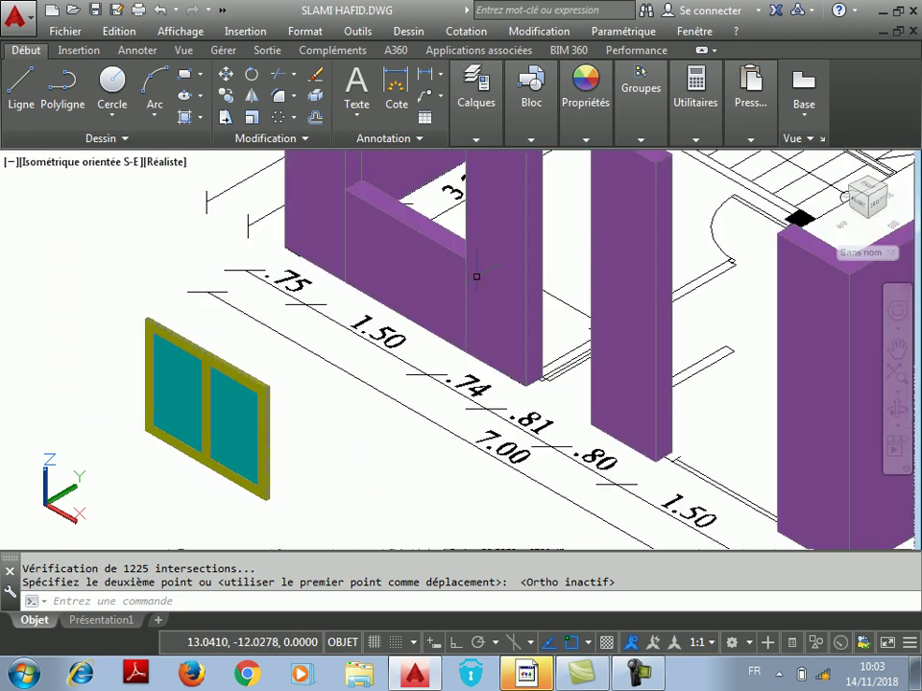
left_click(189, 31)
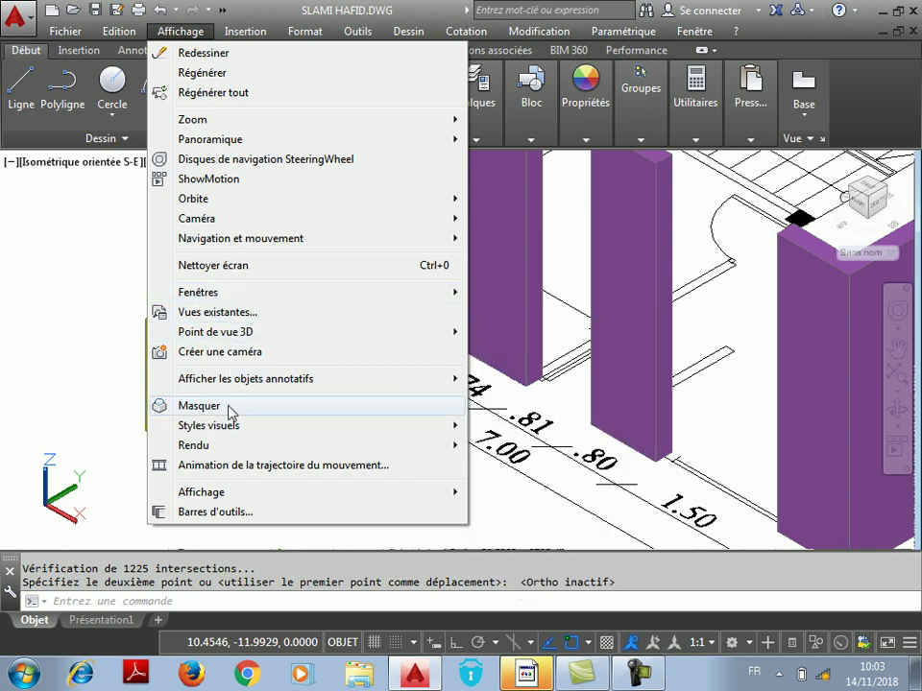
mouse_move(239, 432)
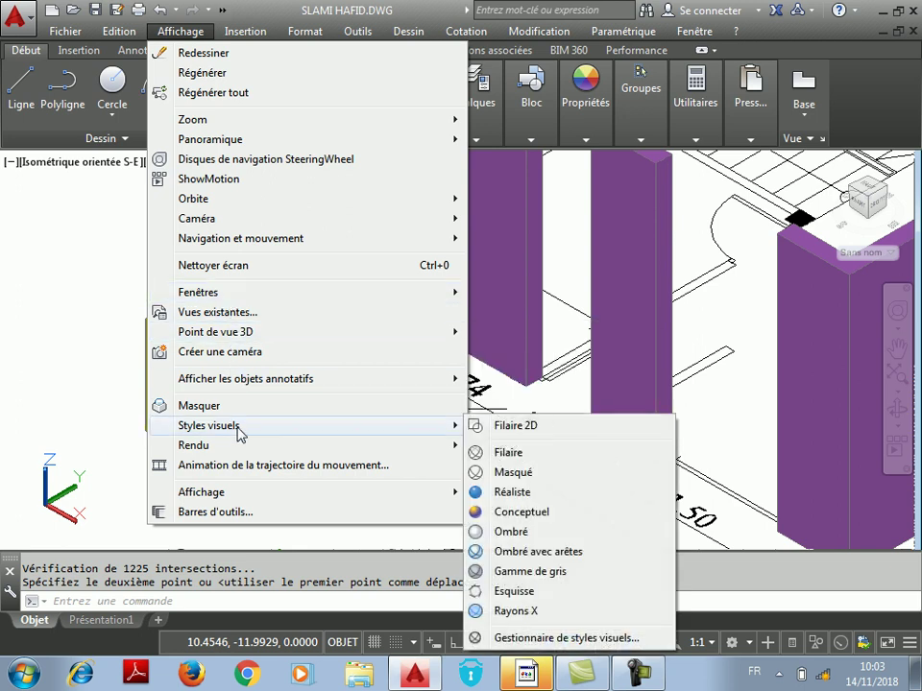
left_click(519, 425)
scroll(488, 254, "up", 3)
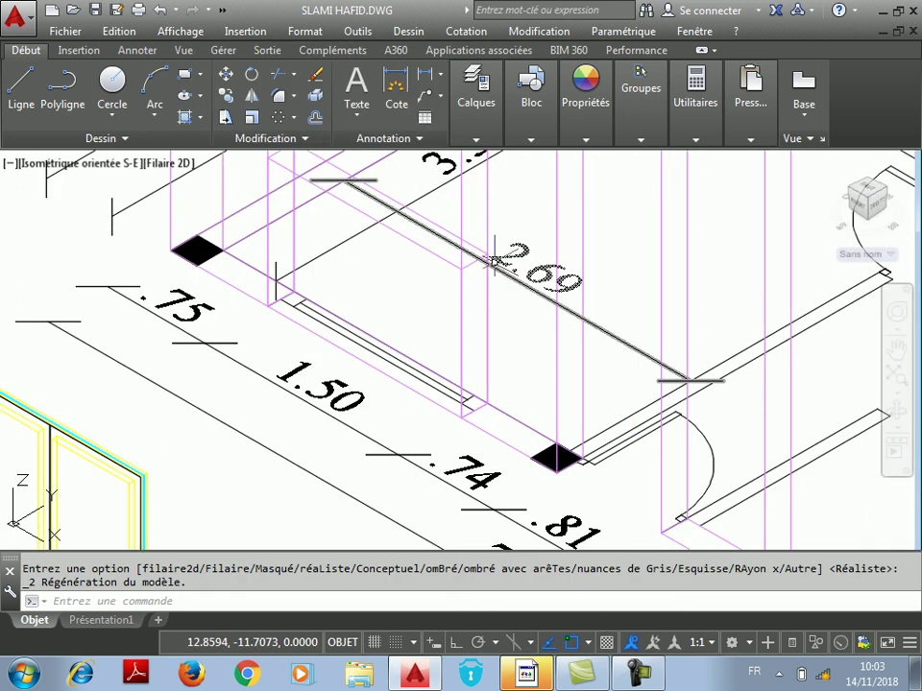
Step: Move the window frame and glass by their lower back corner onto the inner top corner of the sill wall in the 1.50 m opening
scroll(487, 254, "up", 5)
scroll(470, 240, "down", 2)
scroll(470, 240, "down", 6)
scroll(367, 302, "up", 3)
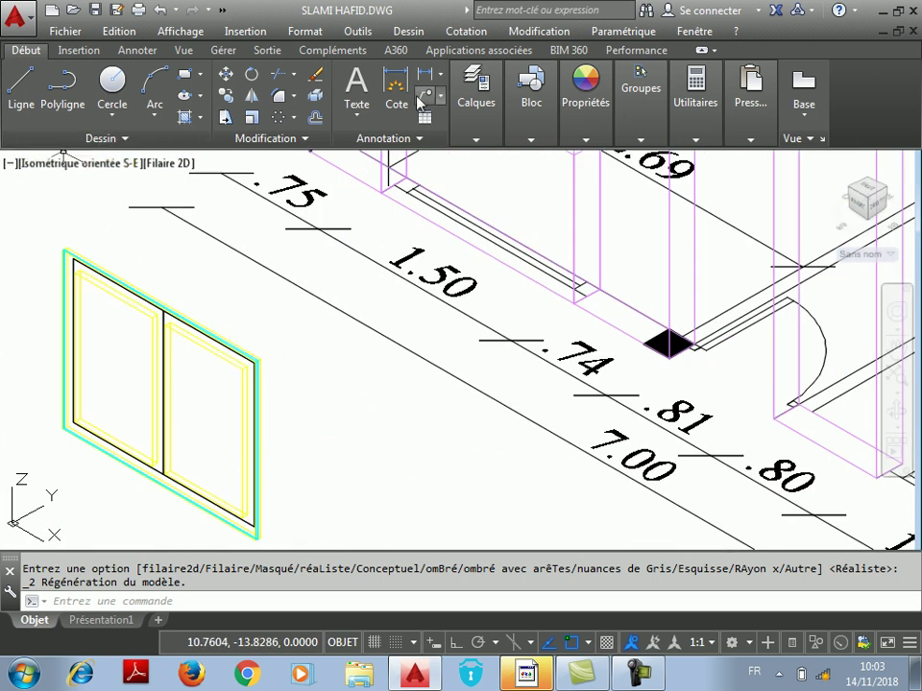
left_click(227, 85)
left_click(298, 345)
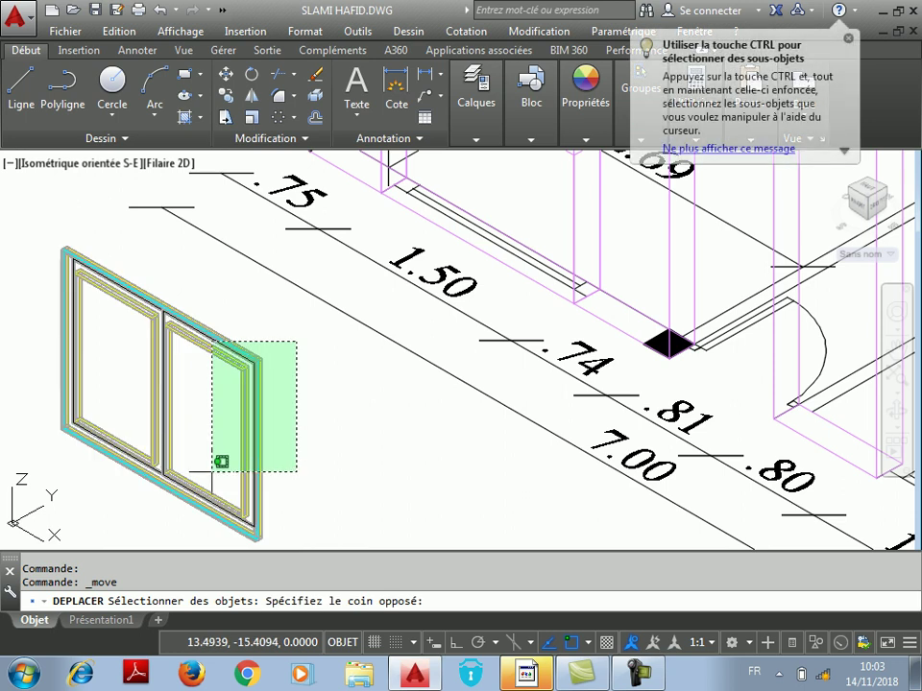
scroll(215, 453, "down", 2)
left_click(187, 520)
key("Return")
scroll(192, 509, "up", 5)
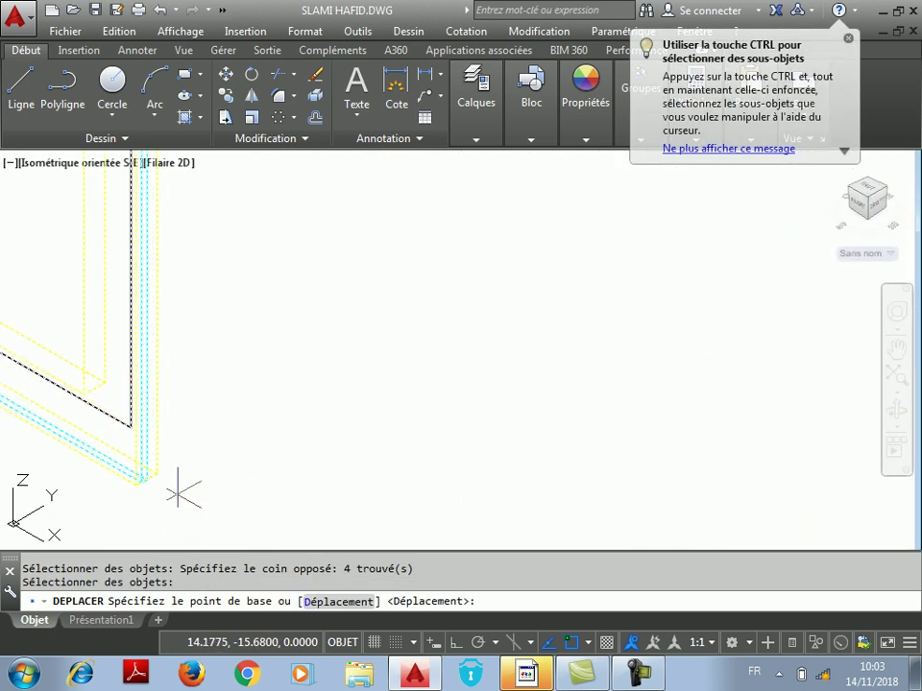
left_click(156, 474)
scroll(173, 469, "down", 5)
scroll(198, 362, "up", 5)
scroll(198, 362, "down", 4)
scroll(312, 318, "up", 5)
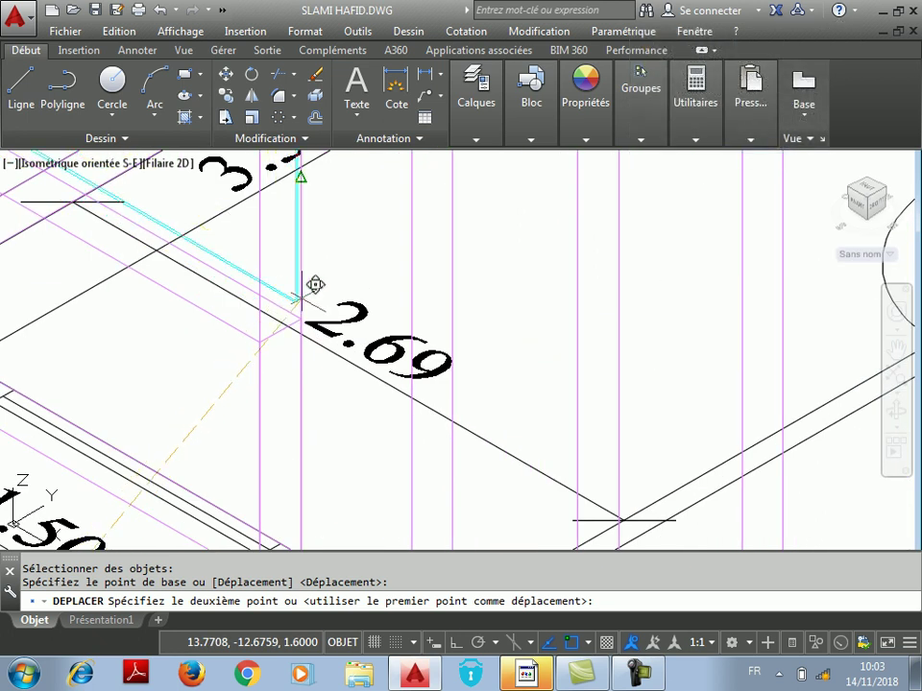
left_click(302, 317)
scroll(401, 399, "down", 5)
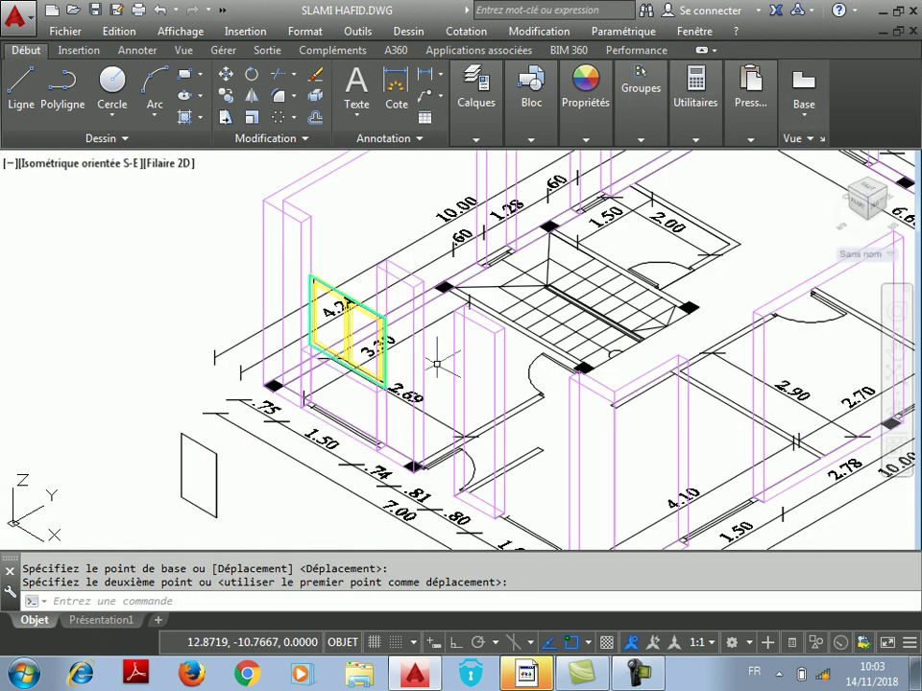
right_click(313, 292)
Step: Switch the visual style to realistic (Réaliste) and check the window's fit in the 1.50 m opening
left_click(182, 29)
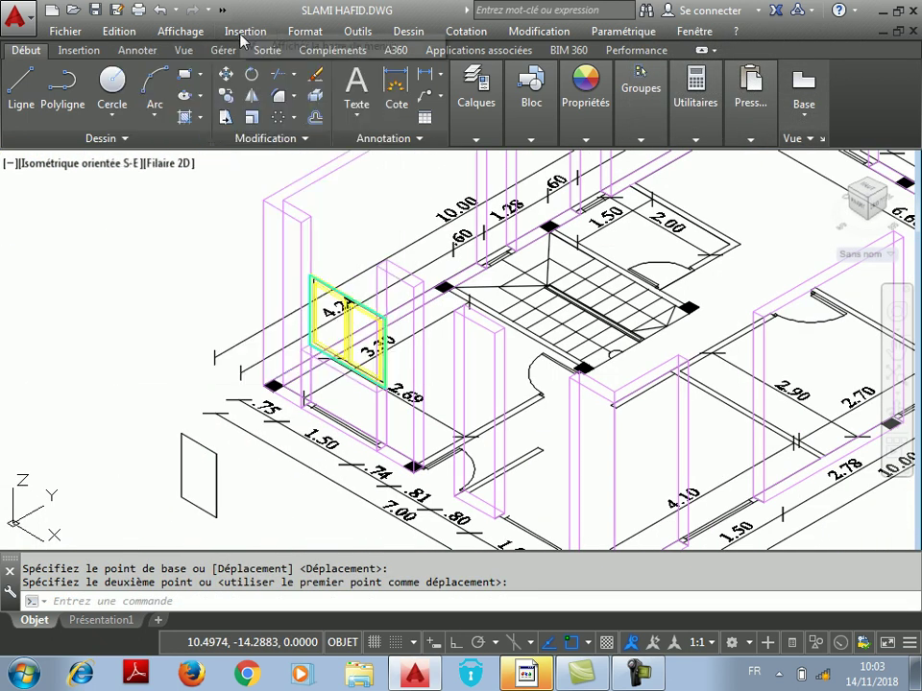
left_click(180, 30)
mouse_move(273, 333)
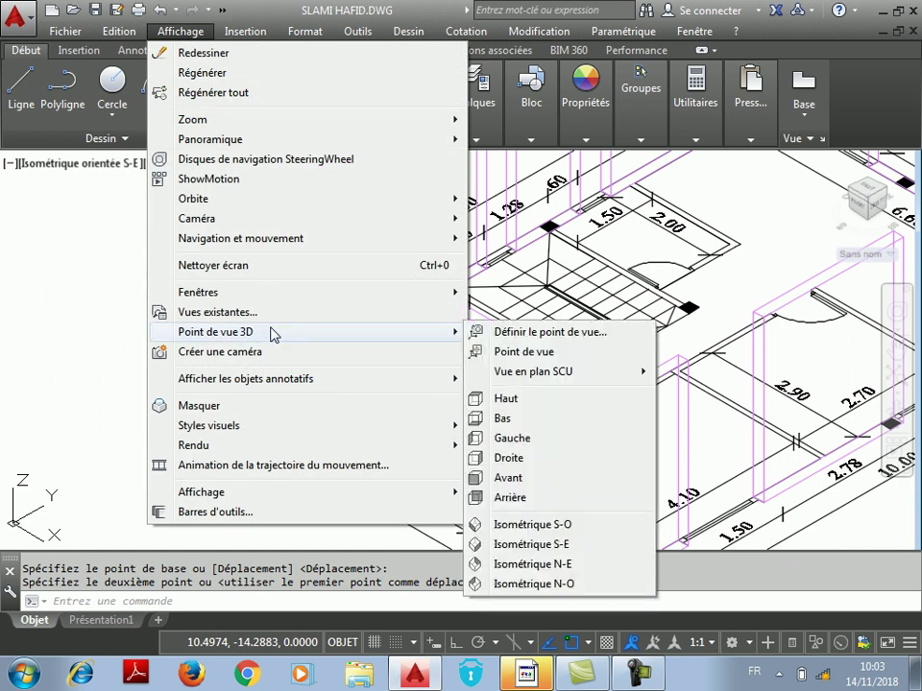
mouse_move(276, 432)
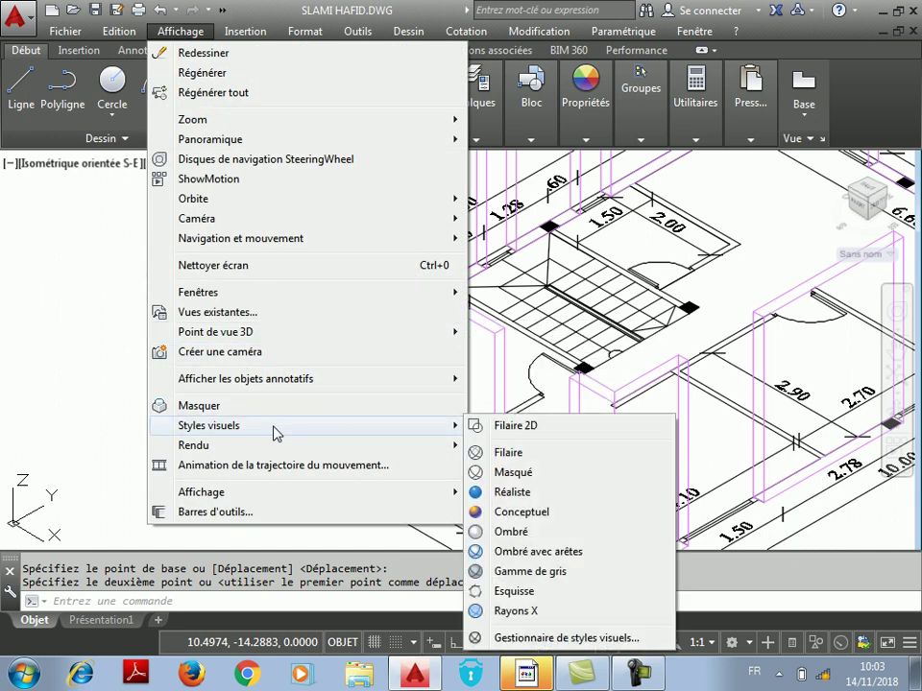
left_click(507, 494)
scroll(307, 235, "up", 4)
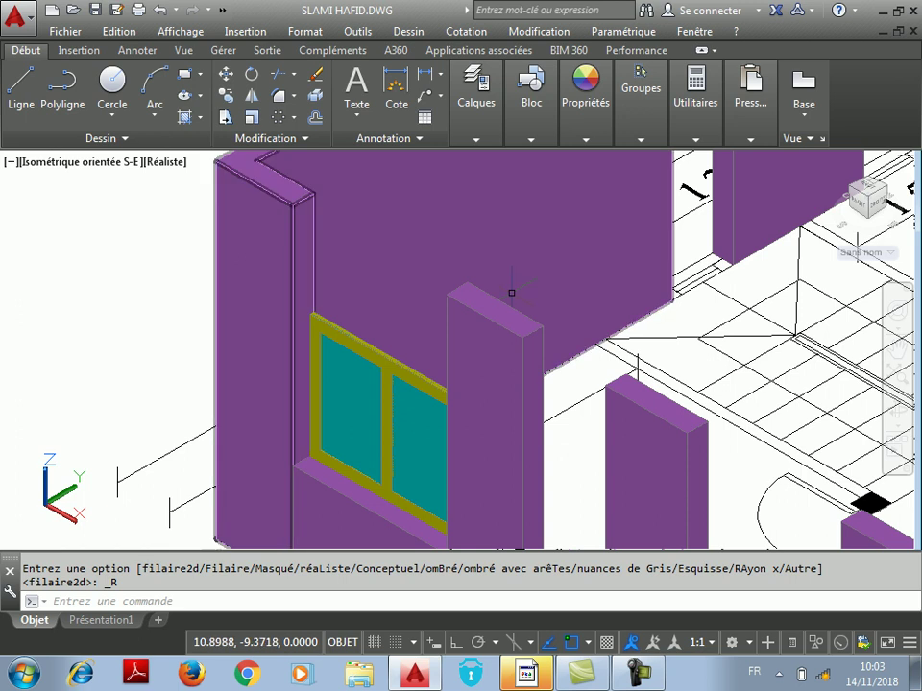
scroll(436, 344, "up", 3)
scroll(447, 340, "down", 4)
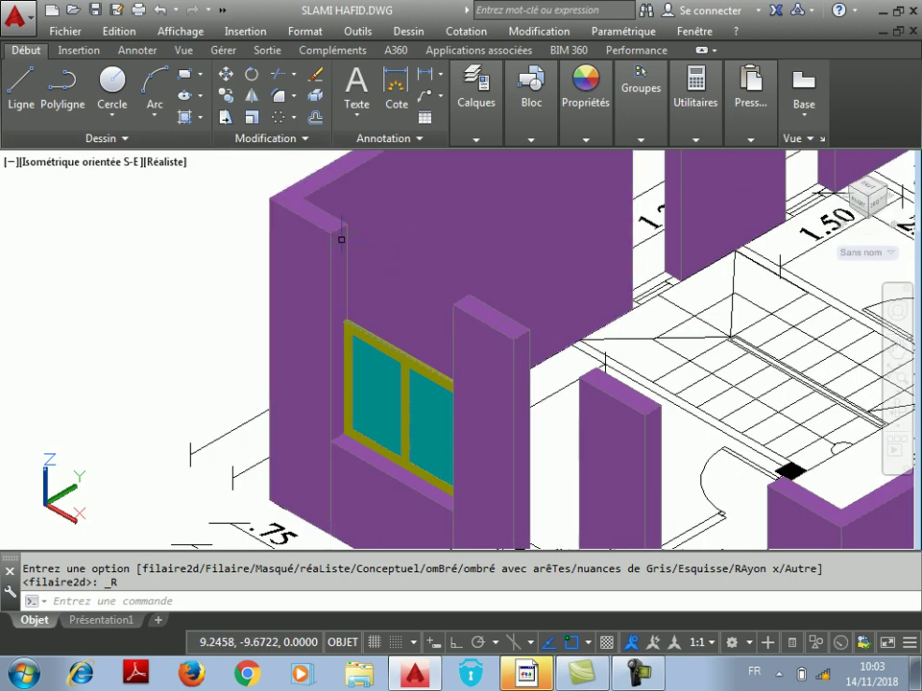
scroll(380, 222, "up", 1)
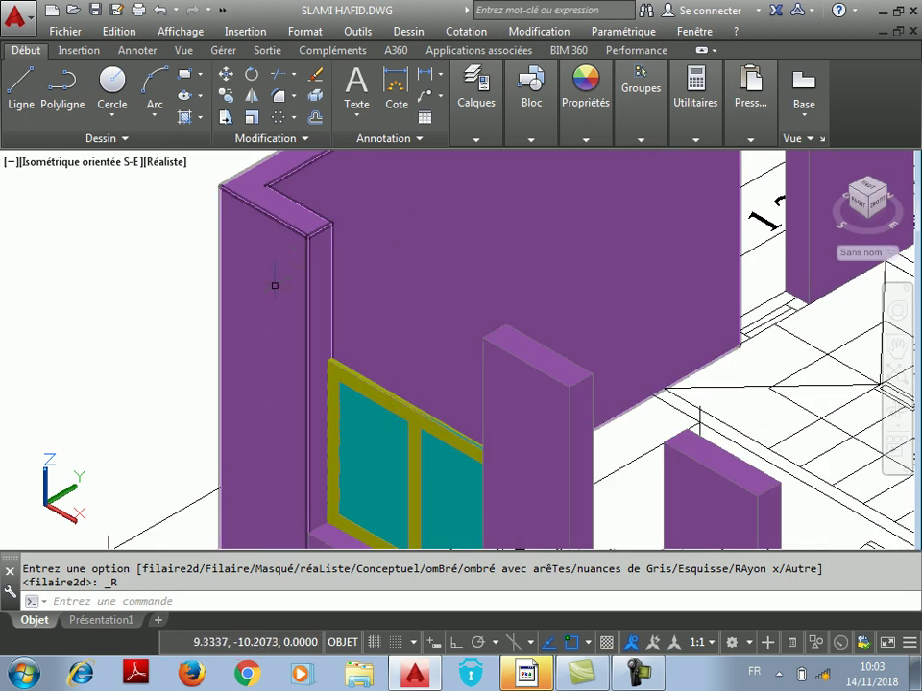
left_click(187, 77)
scroll(288, 168, "up", 2)
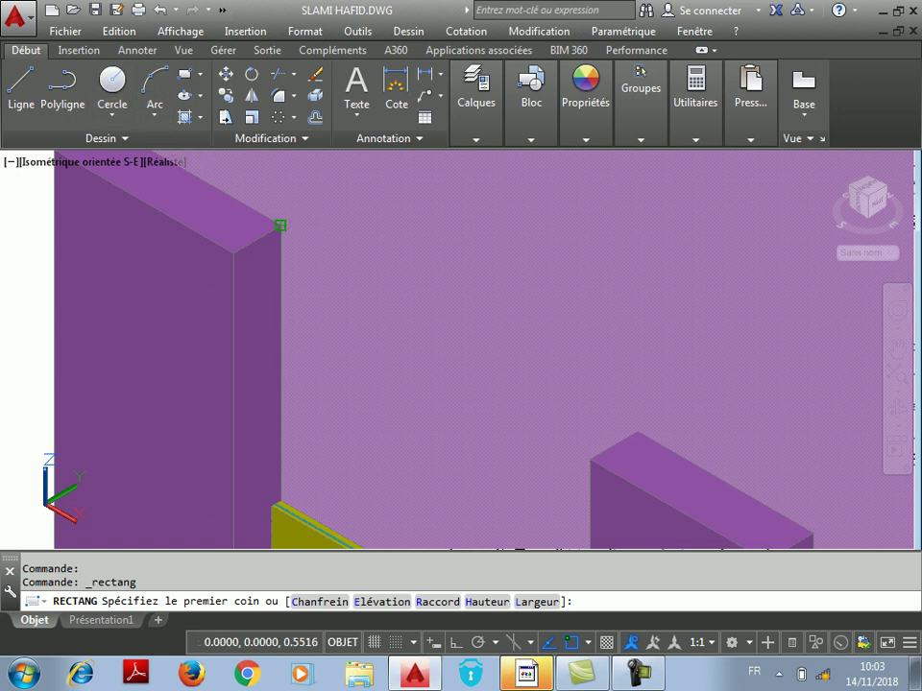
left_click(280, 226)
key("Escape")
scroll(234, 321, "down", 3)
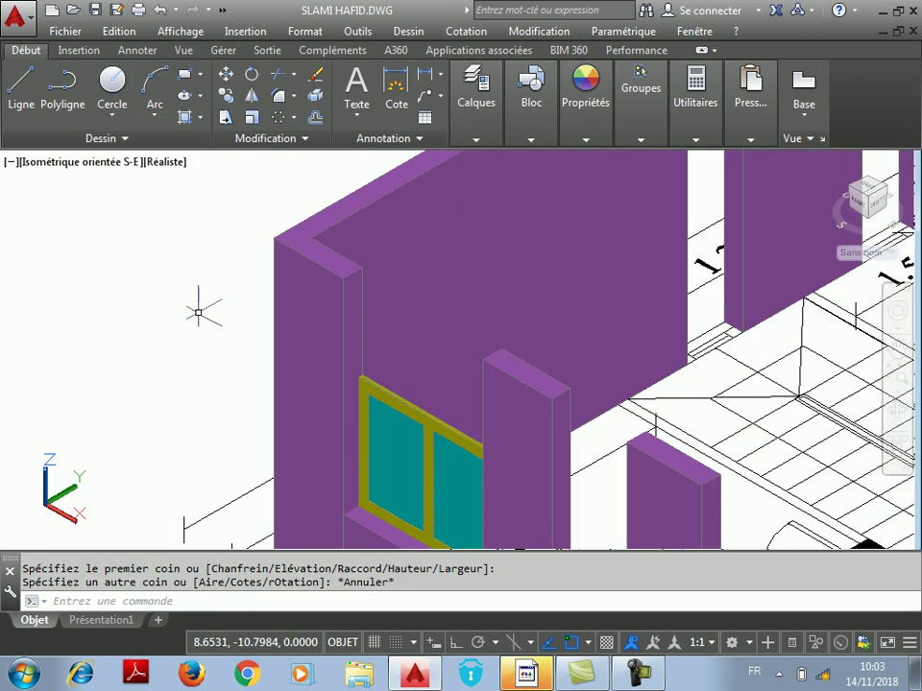
right_click(166, 253)
left_click(207, 269)
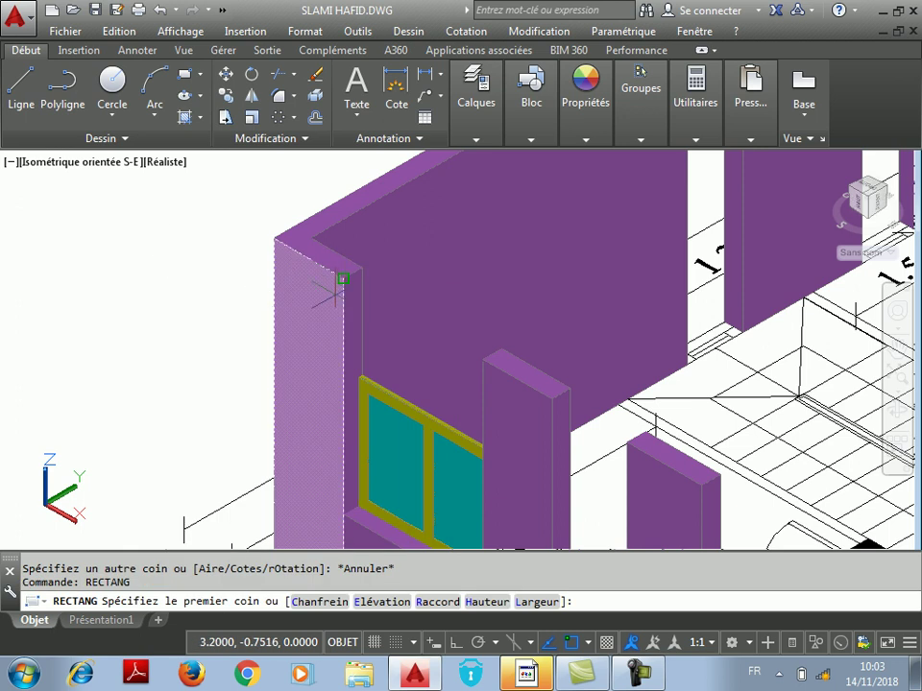
left_click(343, 280)
key("Escape")
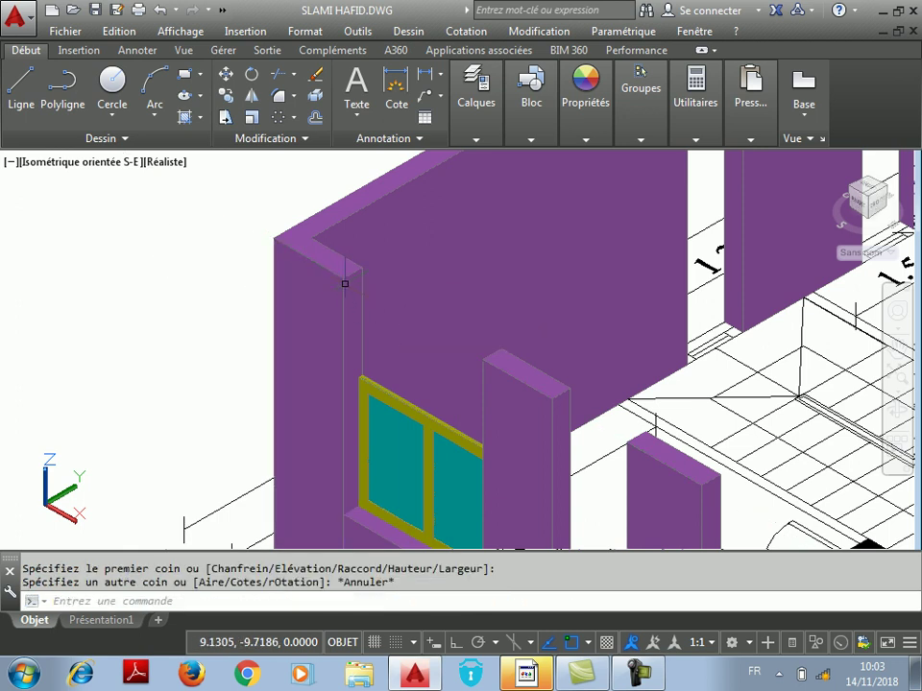
Step: Draw a rectangle bridging the tops of the two walls above the window, from outer corner to opposite inner corner
right_click(197, 272)
left_click(202, 277)
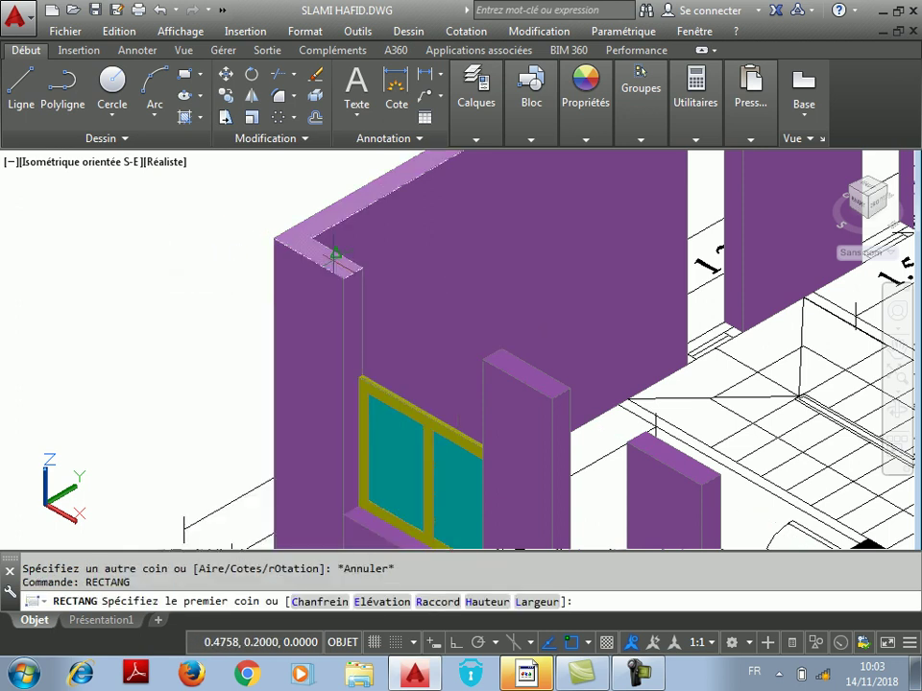
left_click(342, 280)
left_click(501, 348)
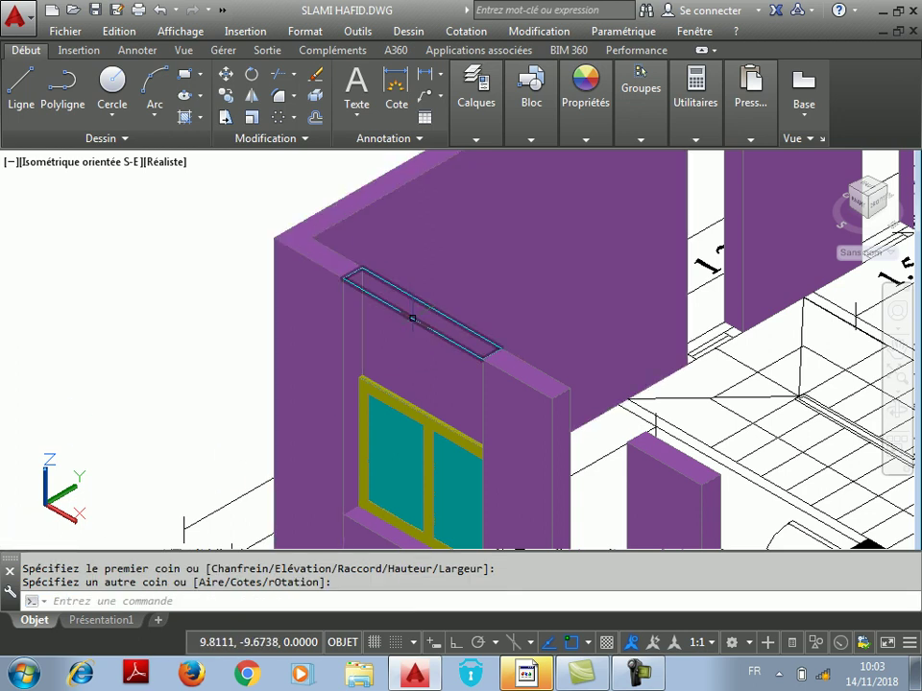
Step: Assign the rectangle above the window to the murs layer and clear the selection
left_click(411, 319)
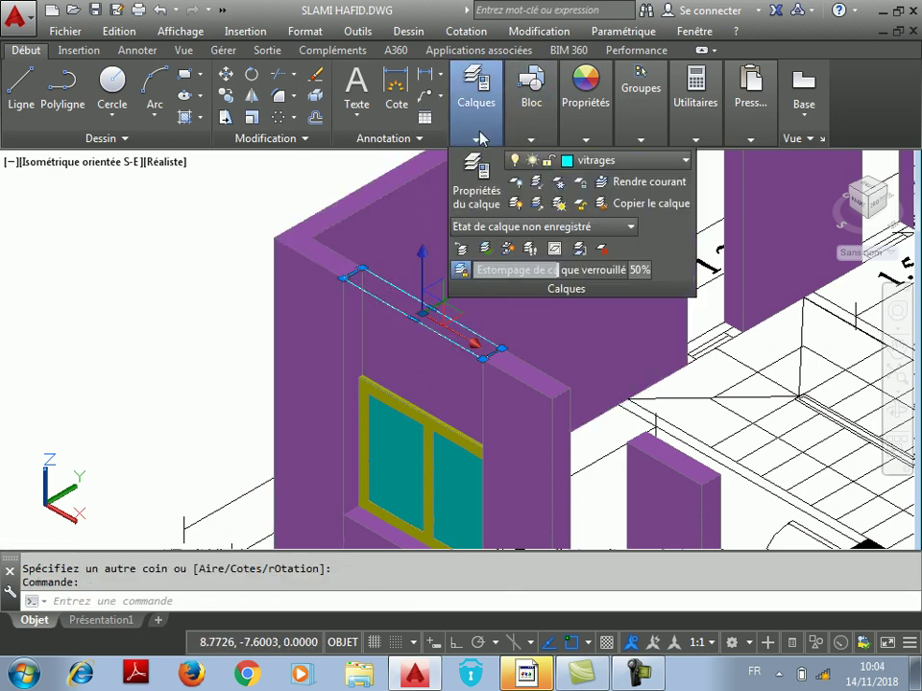
mouse_move(480, 144)
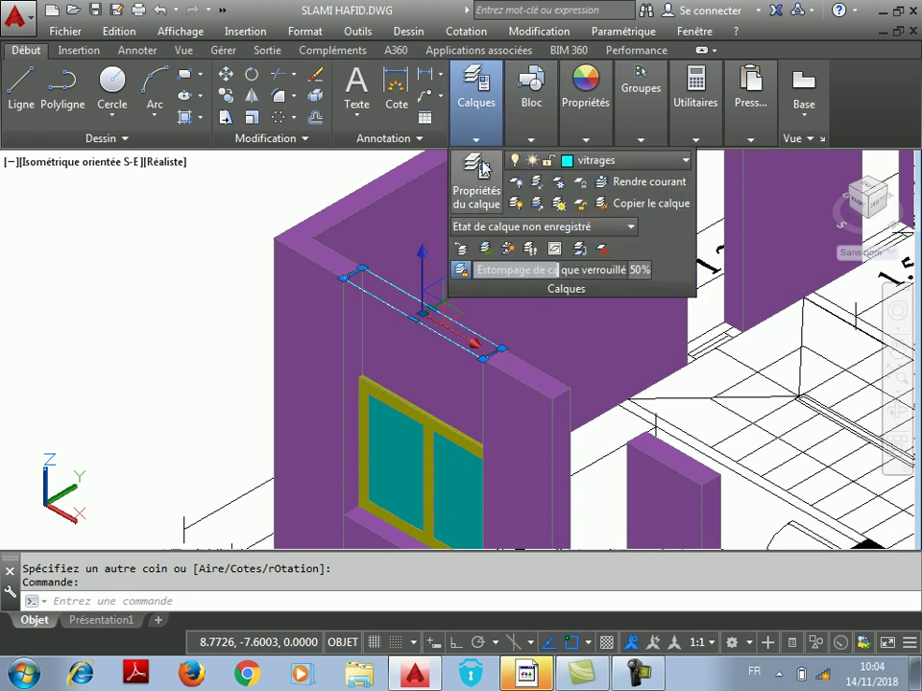
left_click(566, 160)
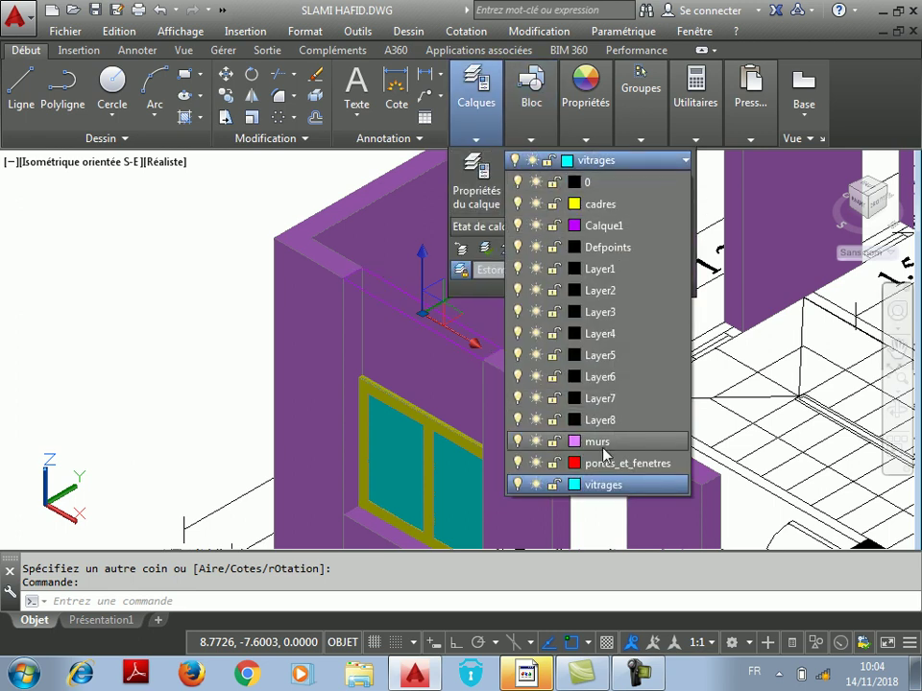
left_click(597, 442)
key("ctrl+z")
key("ctrl+z")
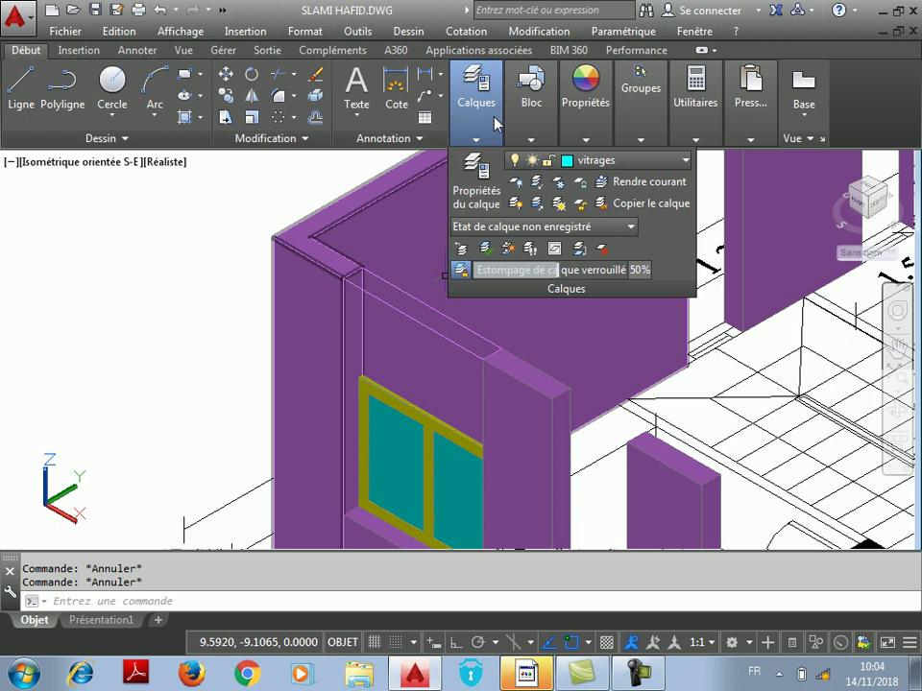
Step: Make murs the current layer
mouse_move(606, 144)
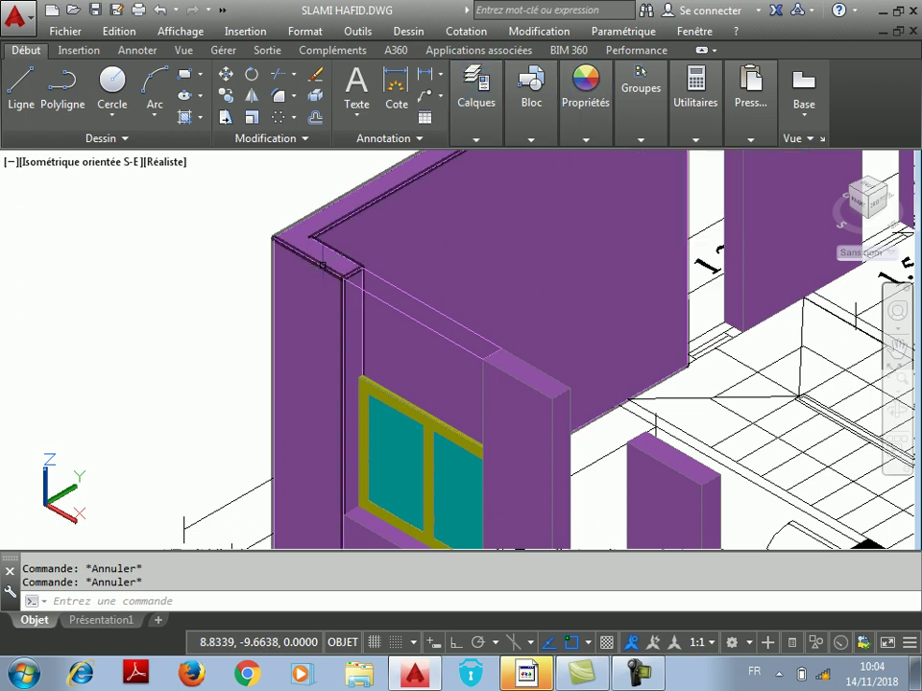
mouse_move(501, 140)
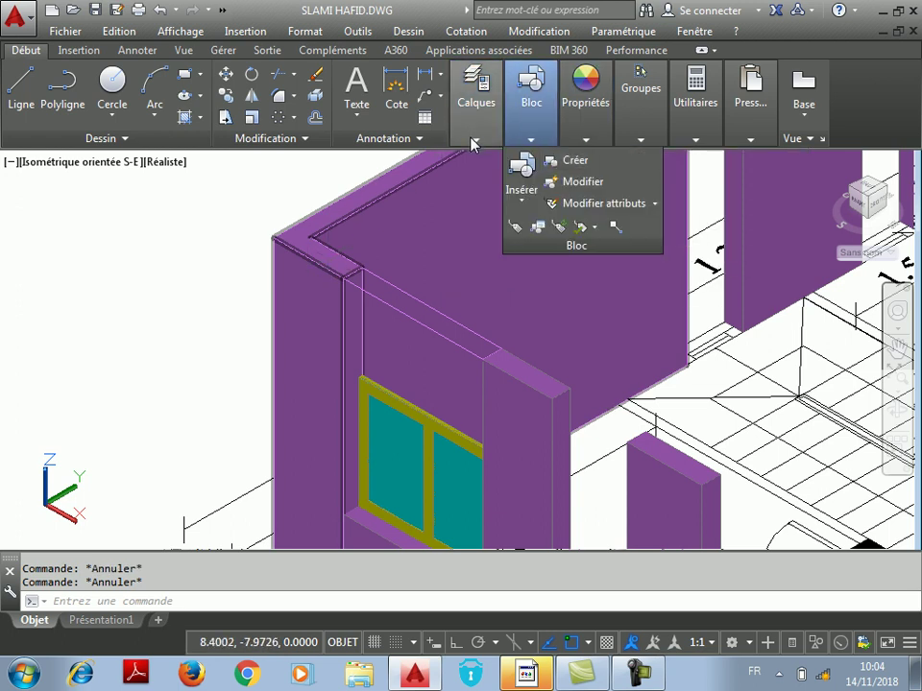
mouse_move(473, 142)
left_click(606, 162)
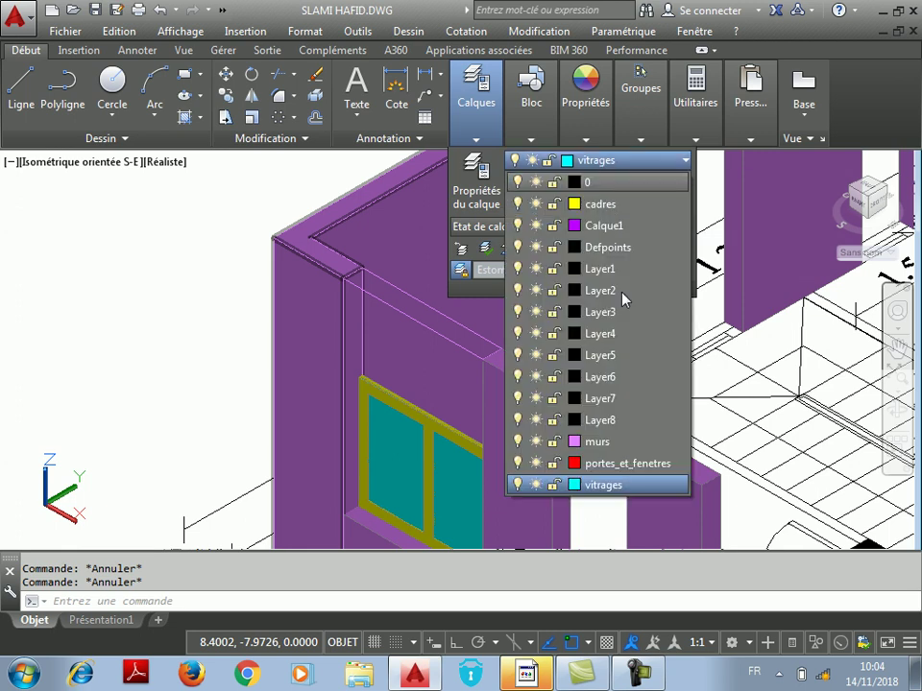
left_click(608, 440)
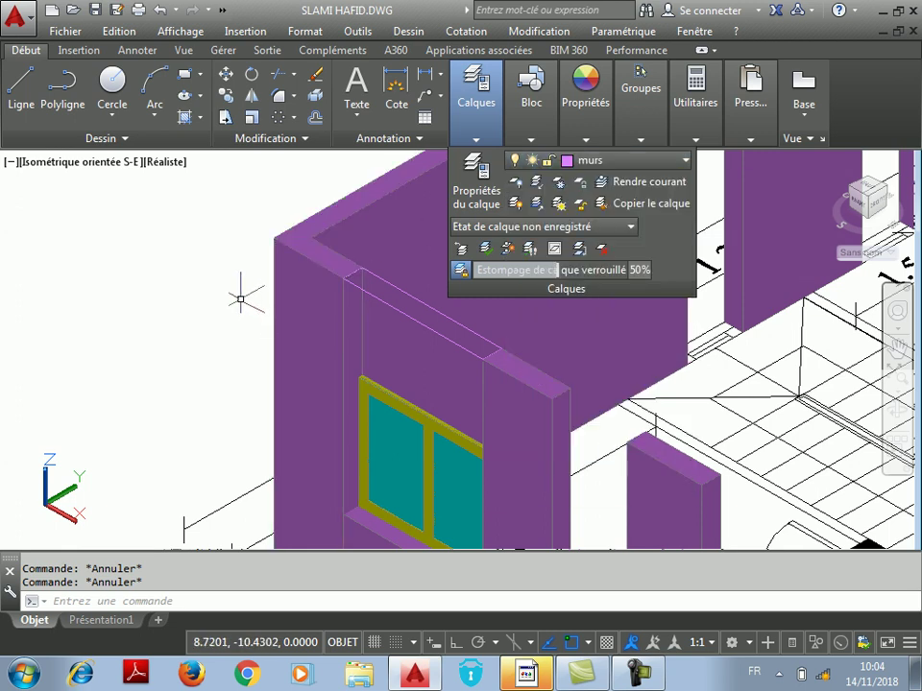
Step: Extrude the rectangle above the window downward as a solid to the top corner of the window frame
scroll(362, 288, "up", 2)
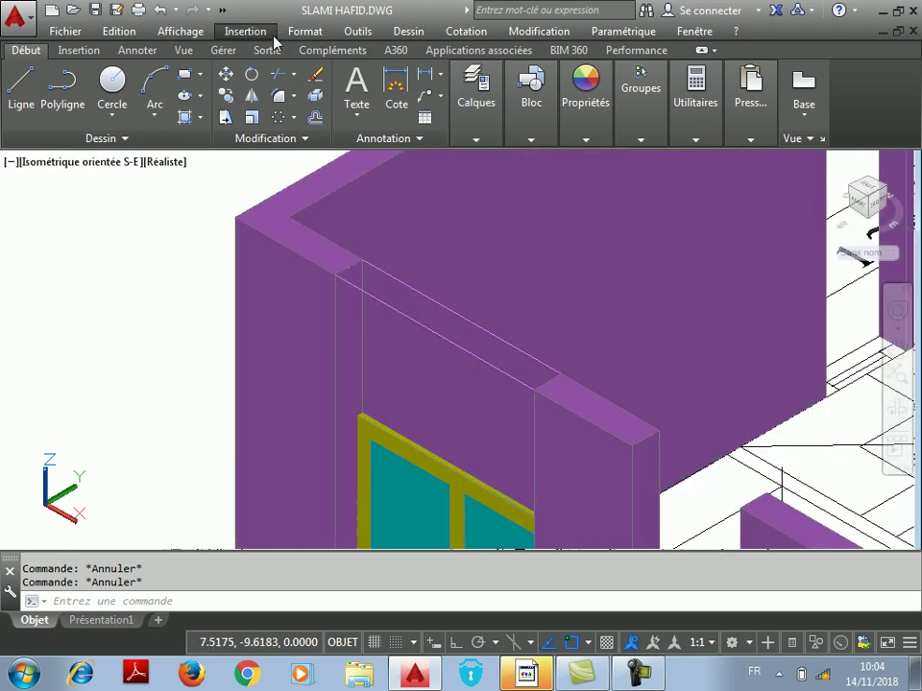
left_click(403, 38)
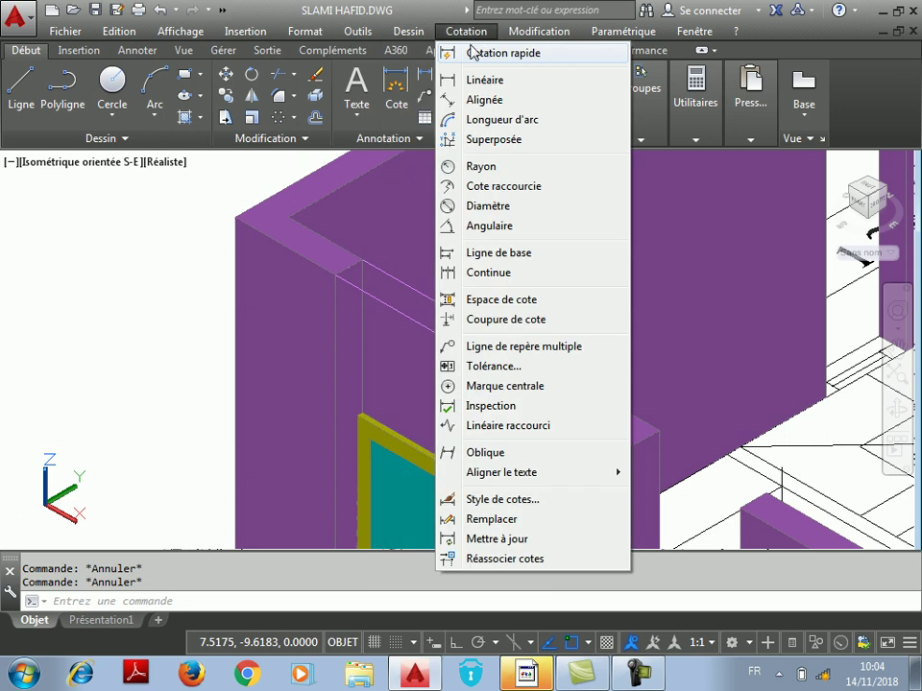
mouse_move(442, 53)
left_click(590, 219)
left_click(400, 283)
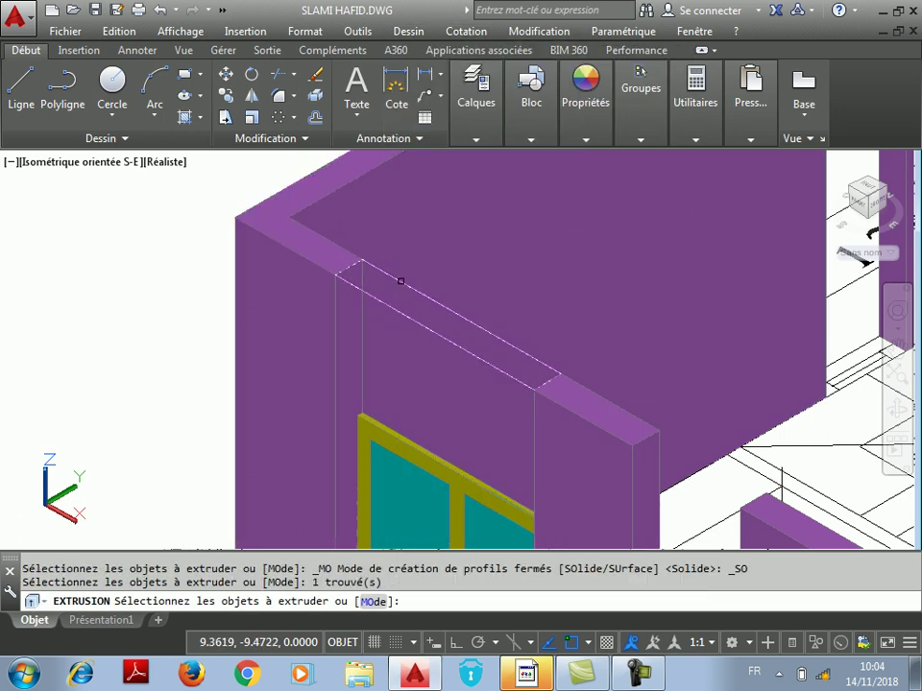
right_click(400, 283)
left_click(441, 294)
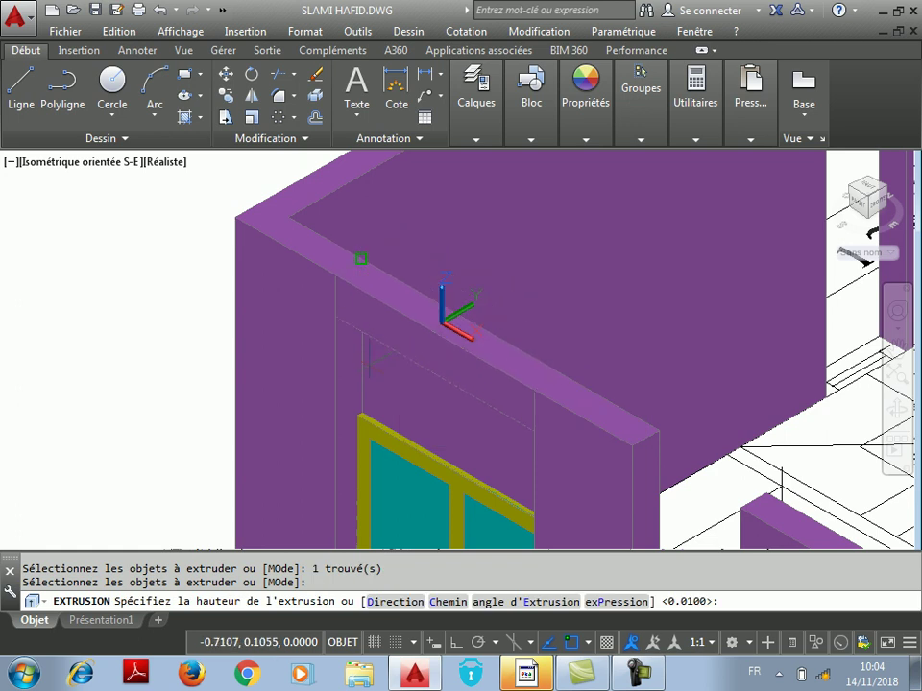
scroll(372, 394, "up", 4)
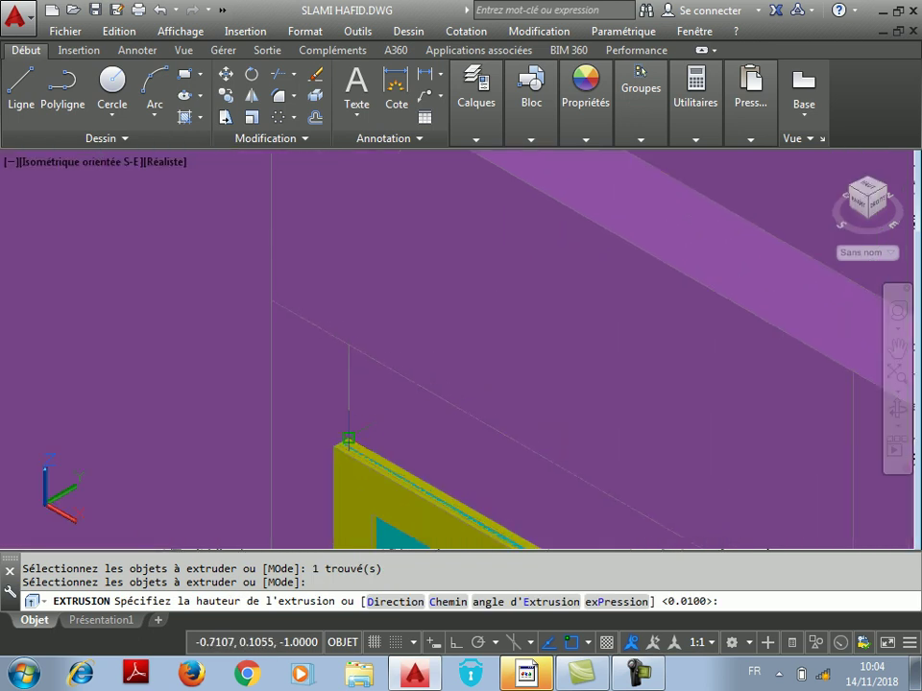
scroll(351, 439, "down", 5)
scroll(491, 260, "down", 1)
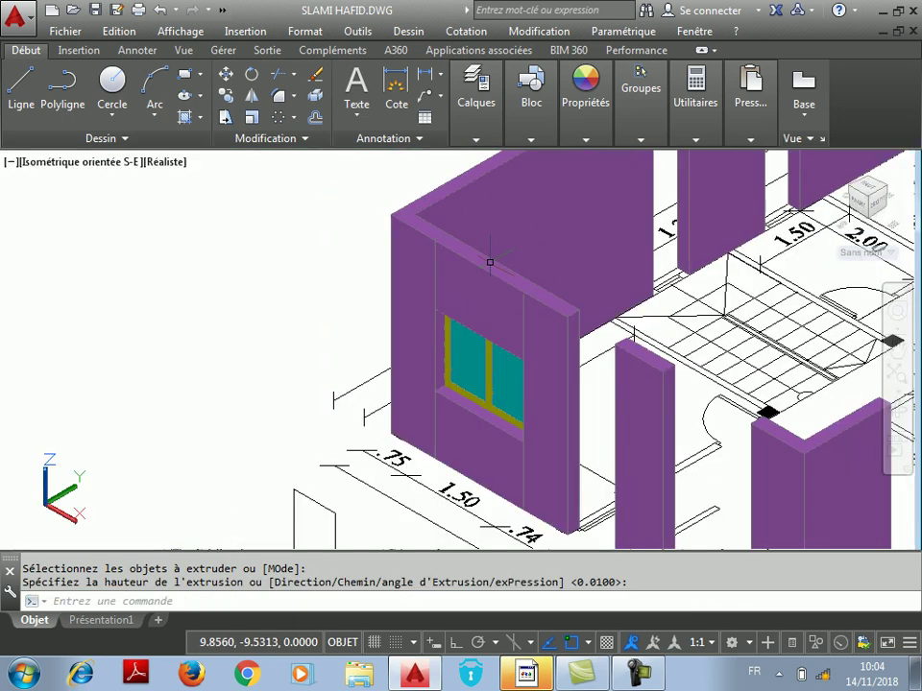
key("Escape")
Step: Examine the extruded walls with the fitted window, and the remaining door and window in the front elevation drawing
scroll(363, 303, "down", 4)
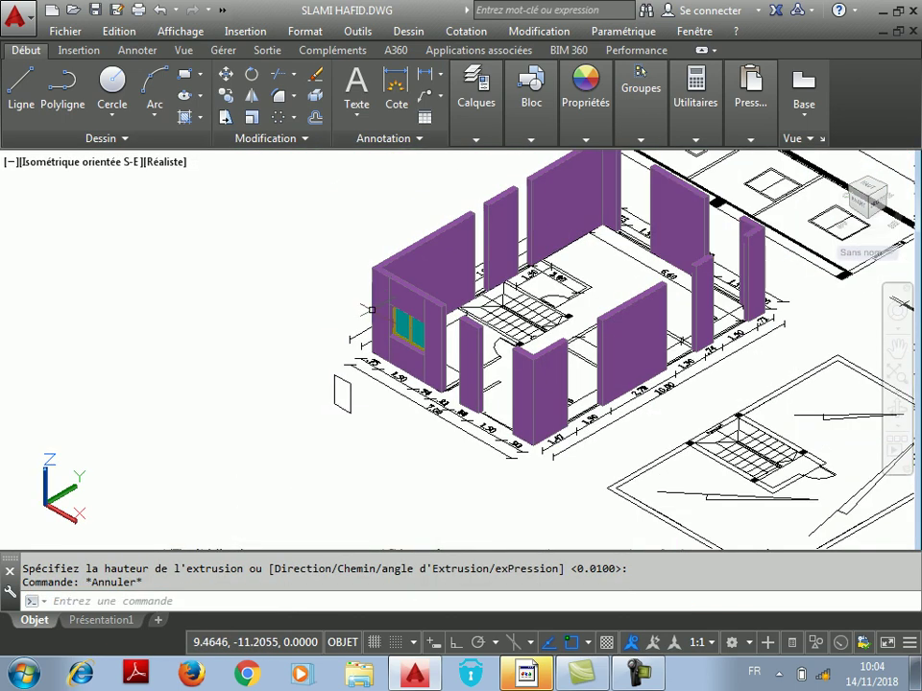
scroll(410, 288, "up", 1)
scroll(423, 415, "down", 2)
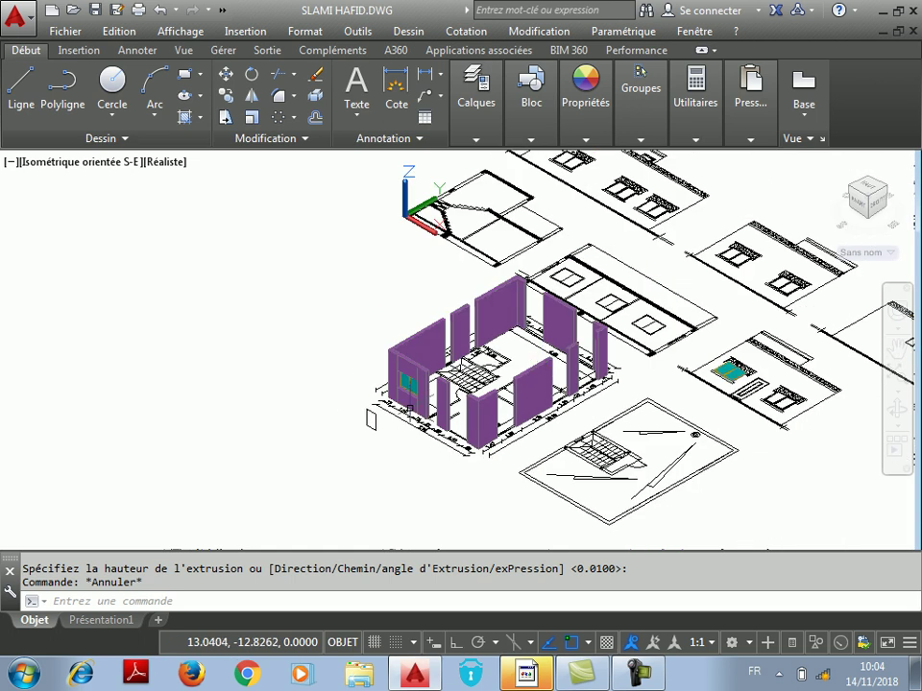
scroll(726, 366, "up", 4)
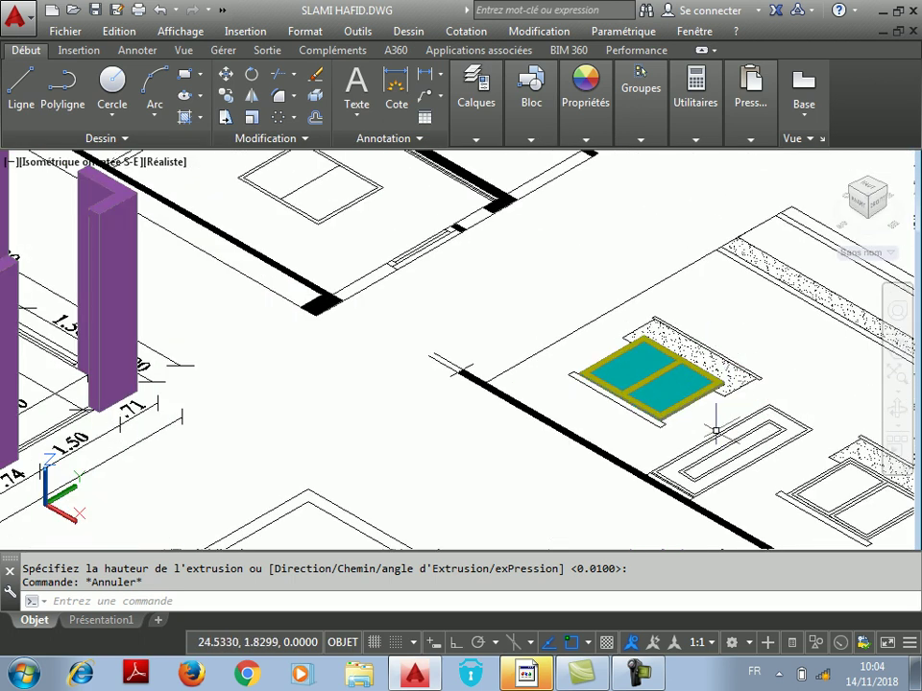
scroll(683, 431, "down", 2)
scroll(591, 319, "up", 1)
scroll(807, 458, "up", 2)
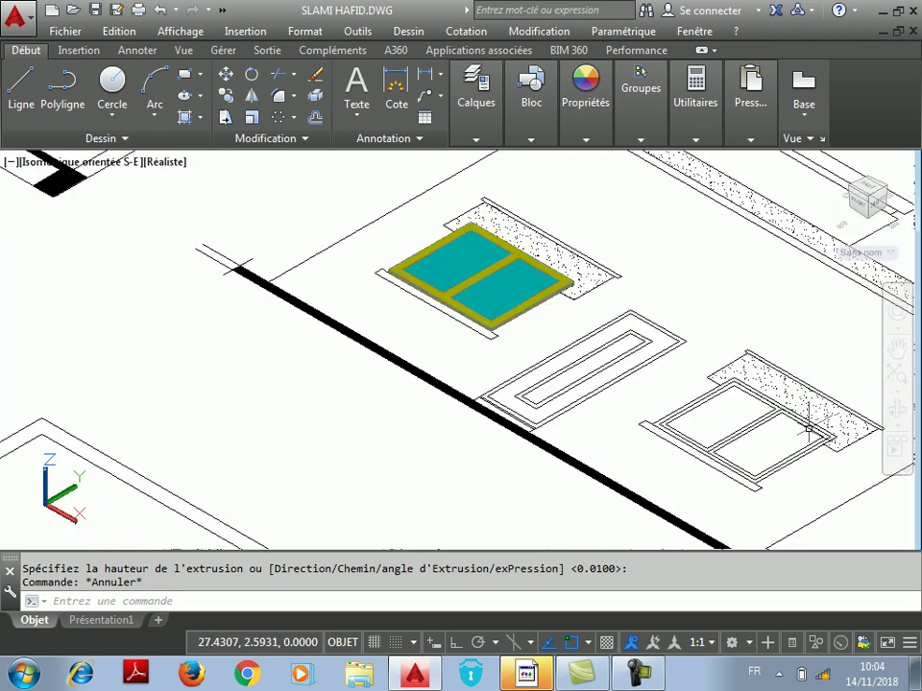
scroll(650, 432, "up", 3)
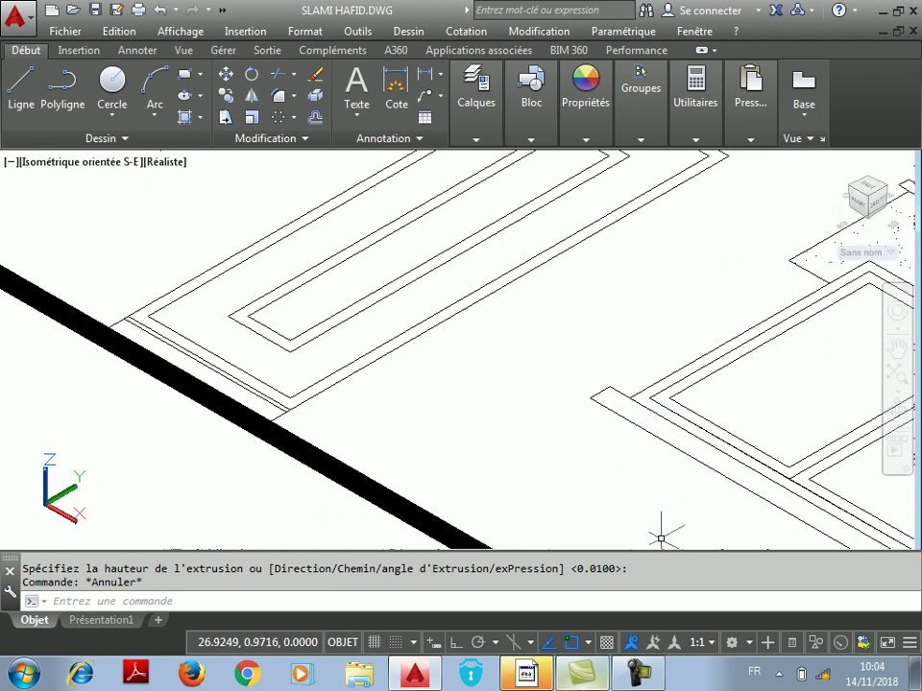
mouse_move(583, 673)
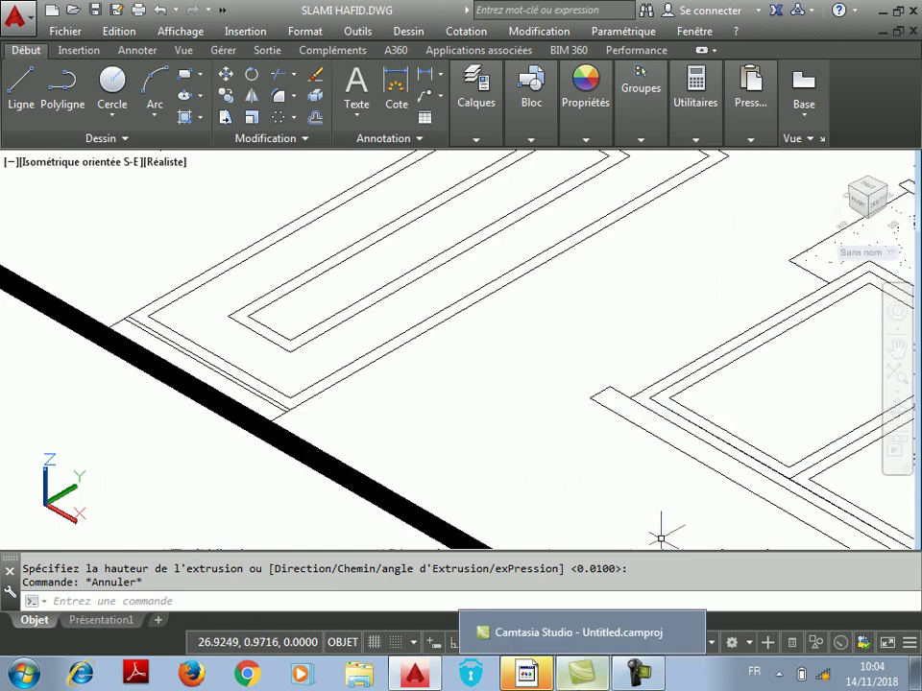
scroll(648, 405, "down", 5)
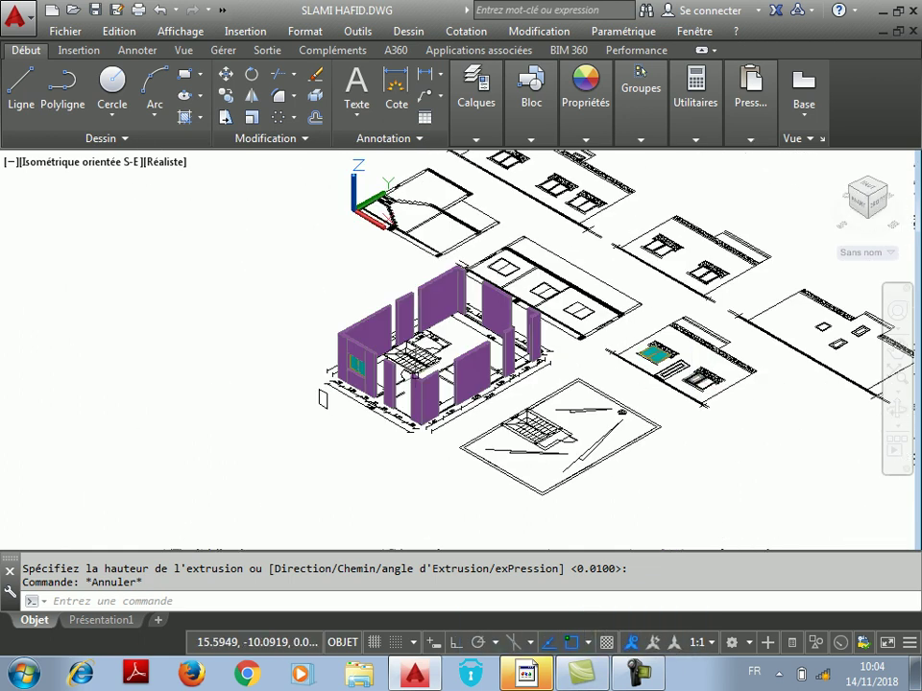
scroll(422, 389, "up", 5)
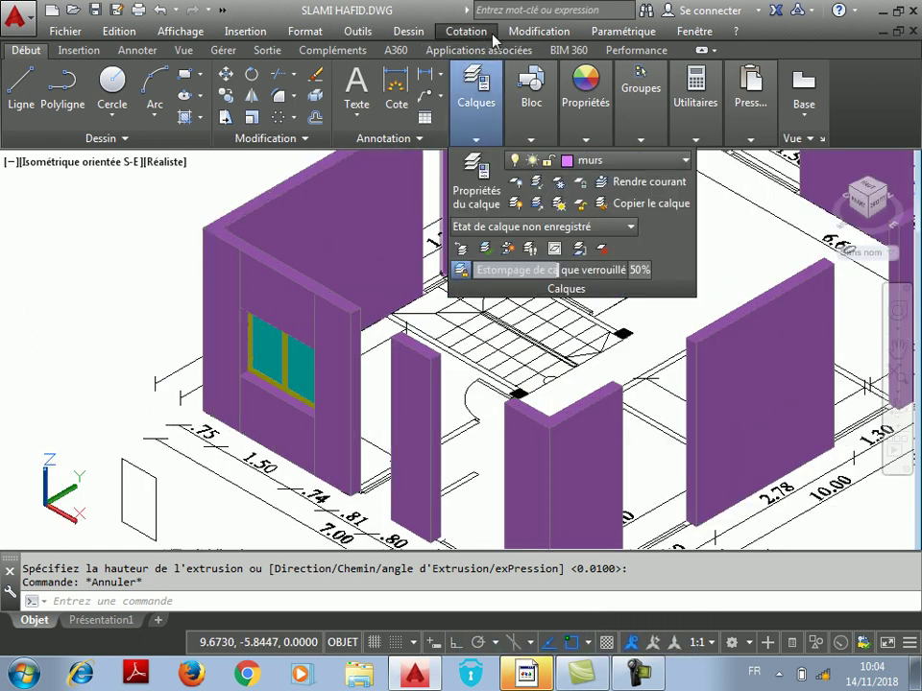
left_click(531, 30)
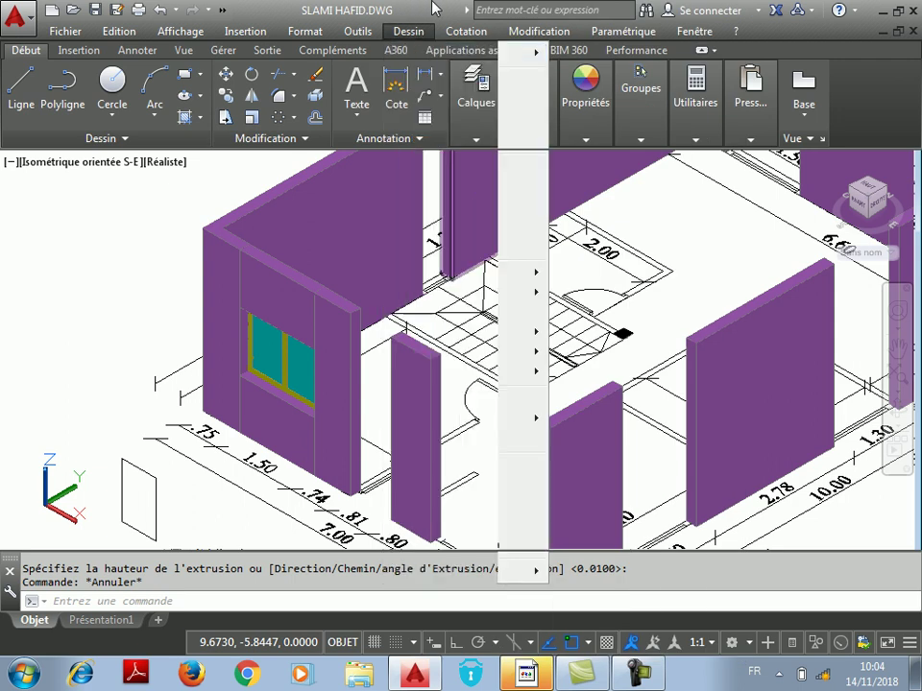
left_click(434, 9)
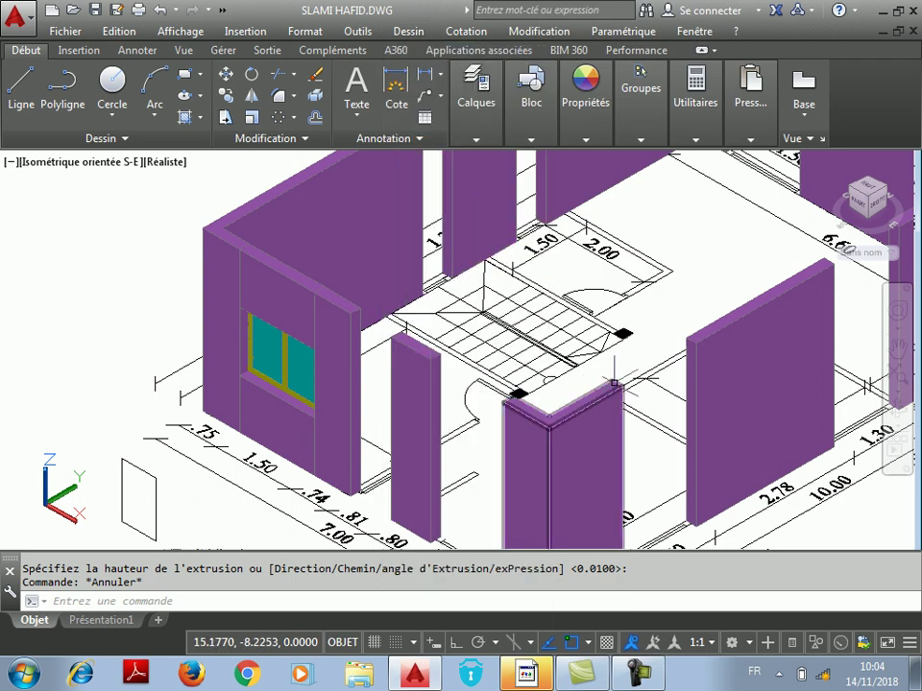
key("Escape")
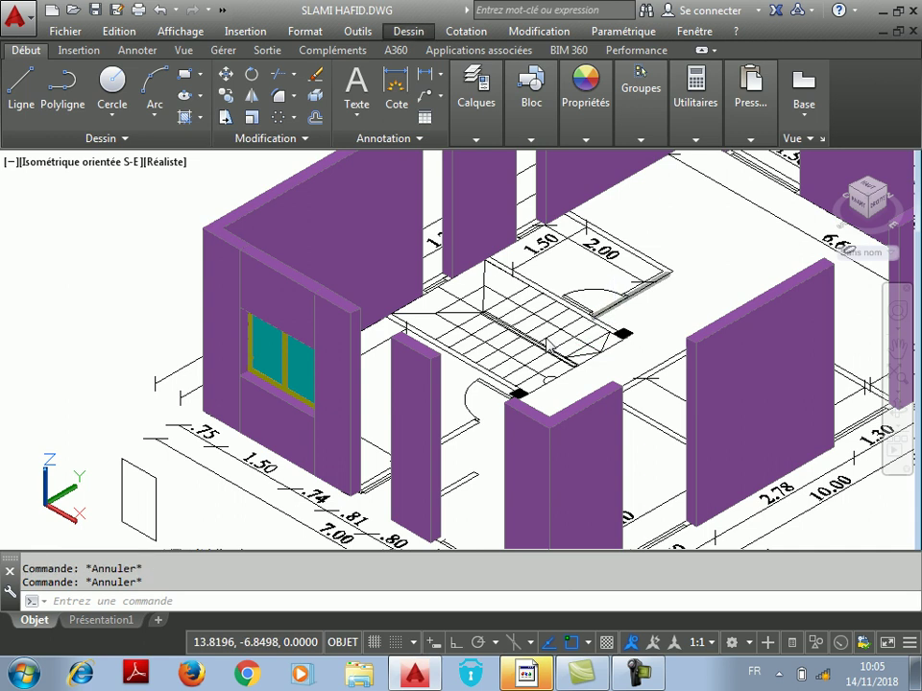
key("Escape")
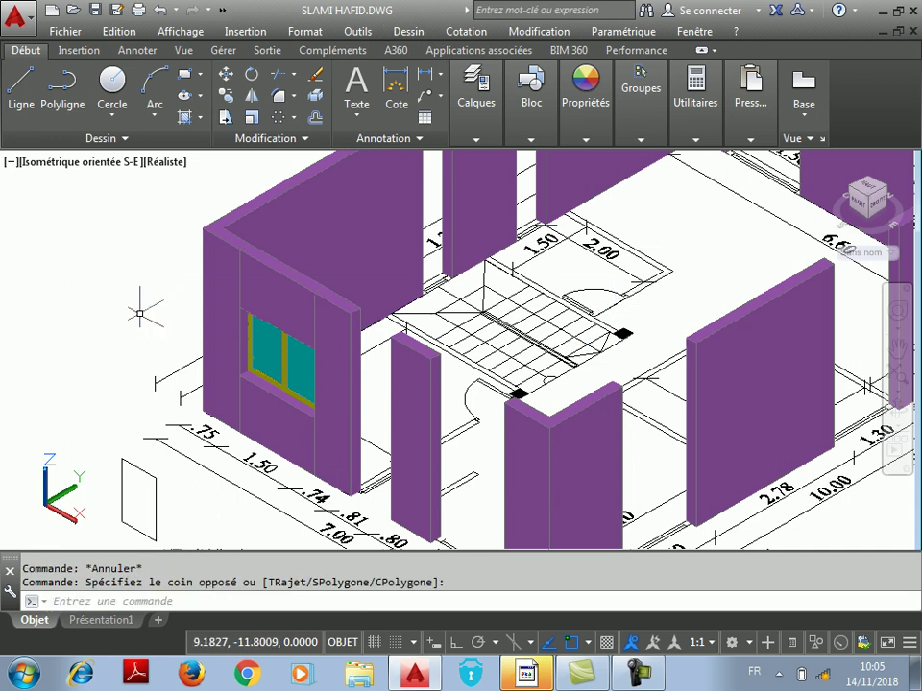
scroll(183, 300, "down", 4)
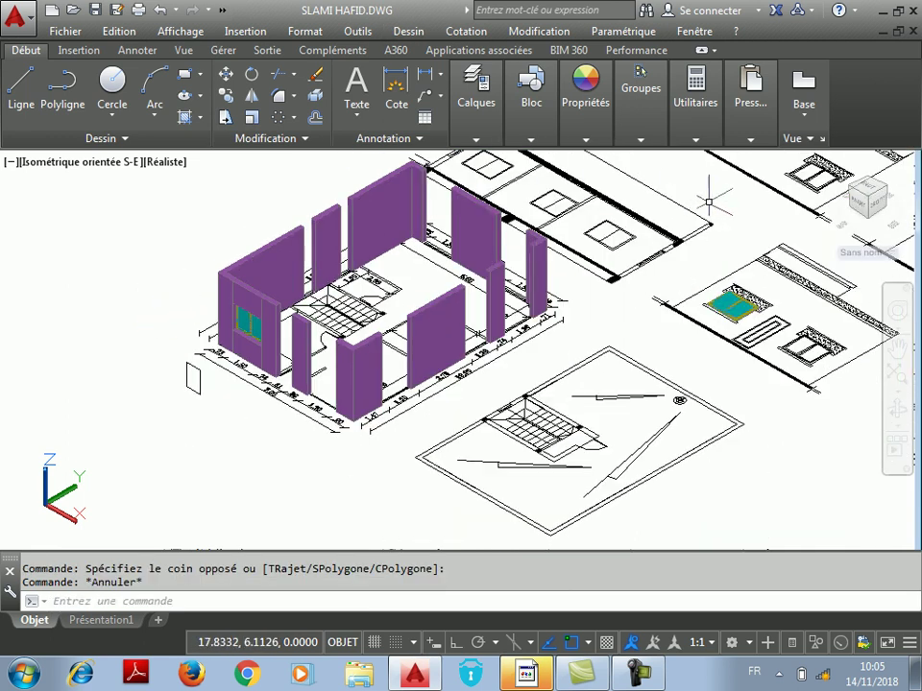
scroll(752, 286, "up", 3)
scroll(752, 285, "down", 3)
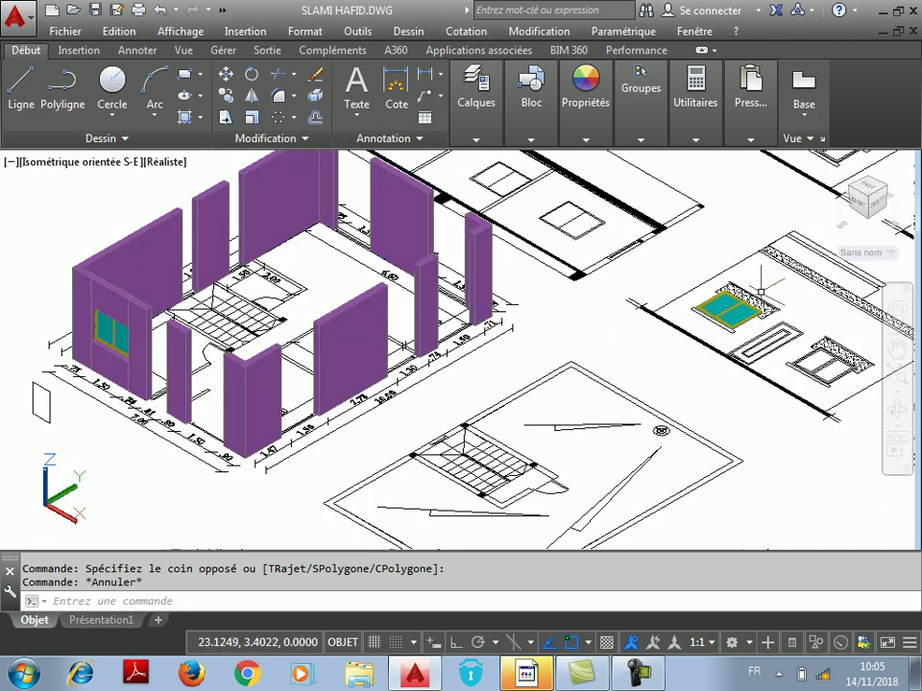
scroll(566, 216, "up", 2)
left_click(638, 680)
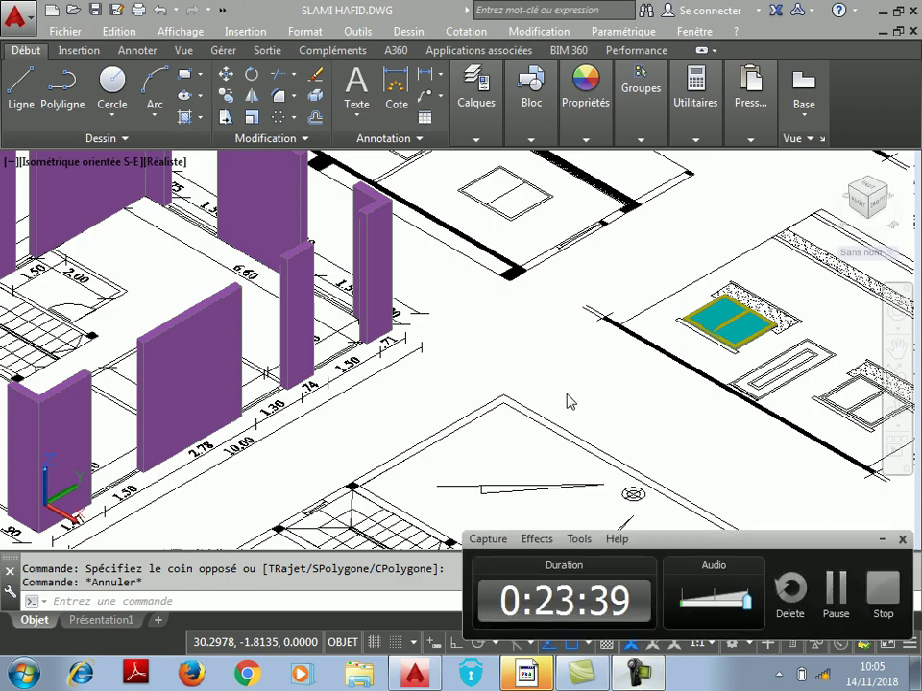